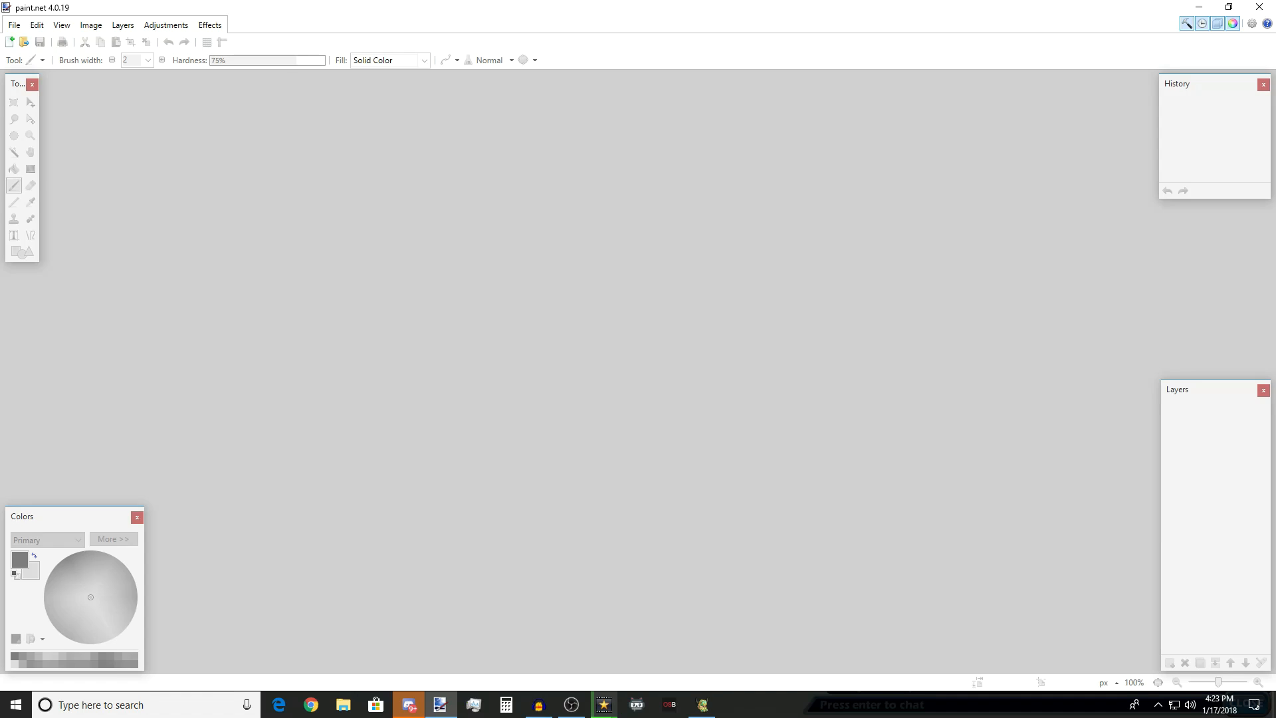
# - Open the recent image Brawlhalla Thumbnail1.png and select its whole canvas
pyautogui.click(14, 25)
pyautogui.moveTo(48, 71)
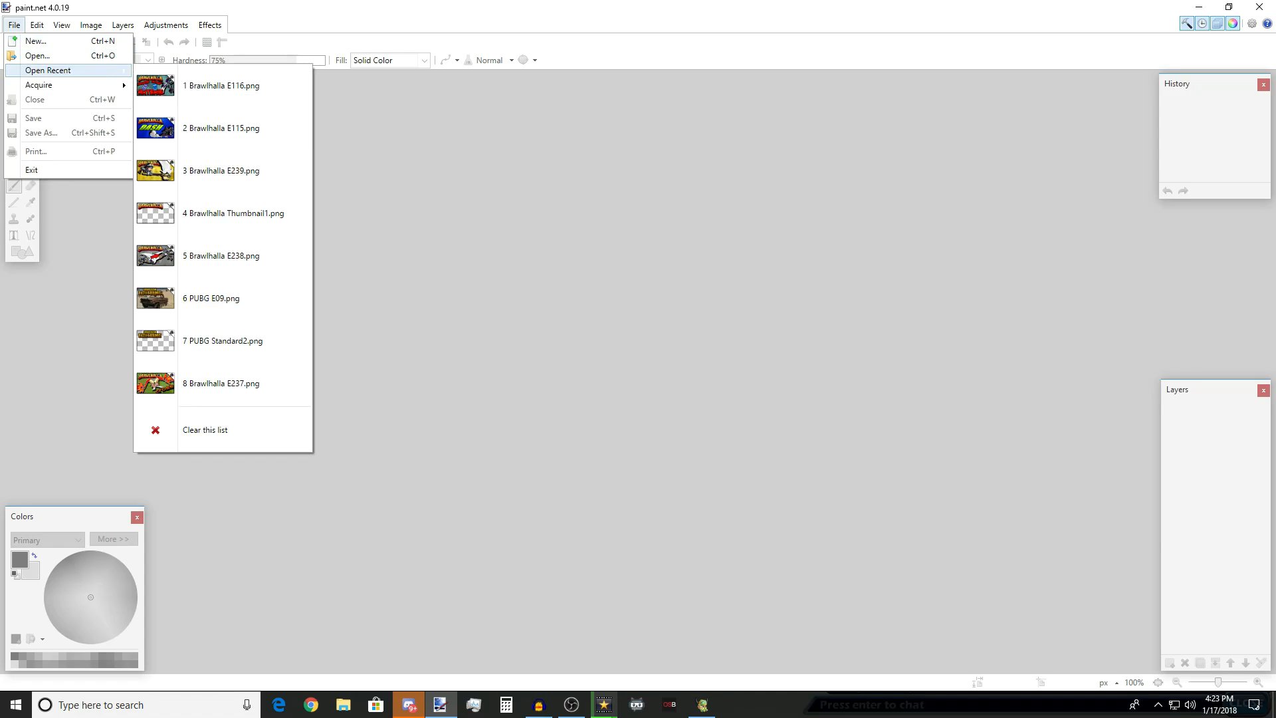
pyautogui.click(233, 213)
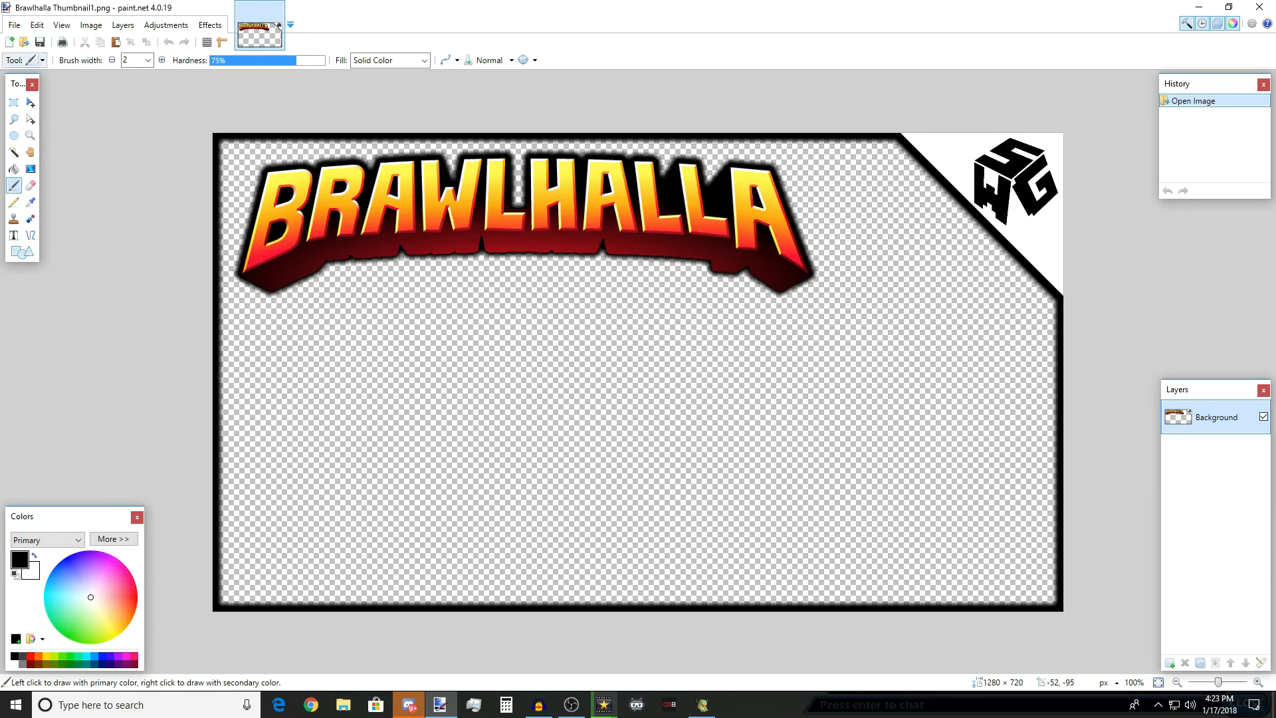
pyautogui.click(13, 102)
pyautogui.moveTo(137, 101); pyautogui.dragTo(1090, 632)
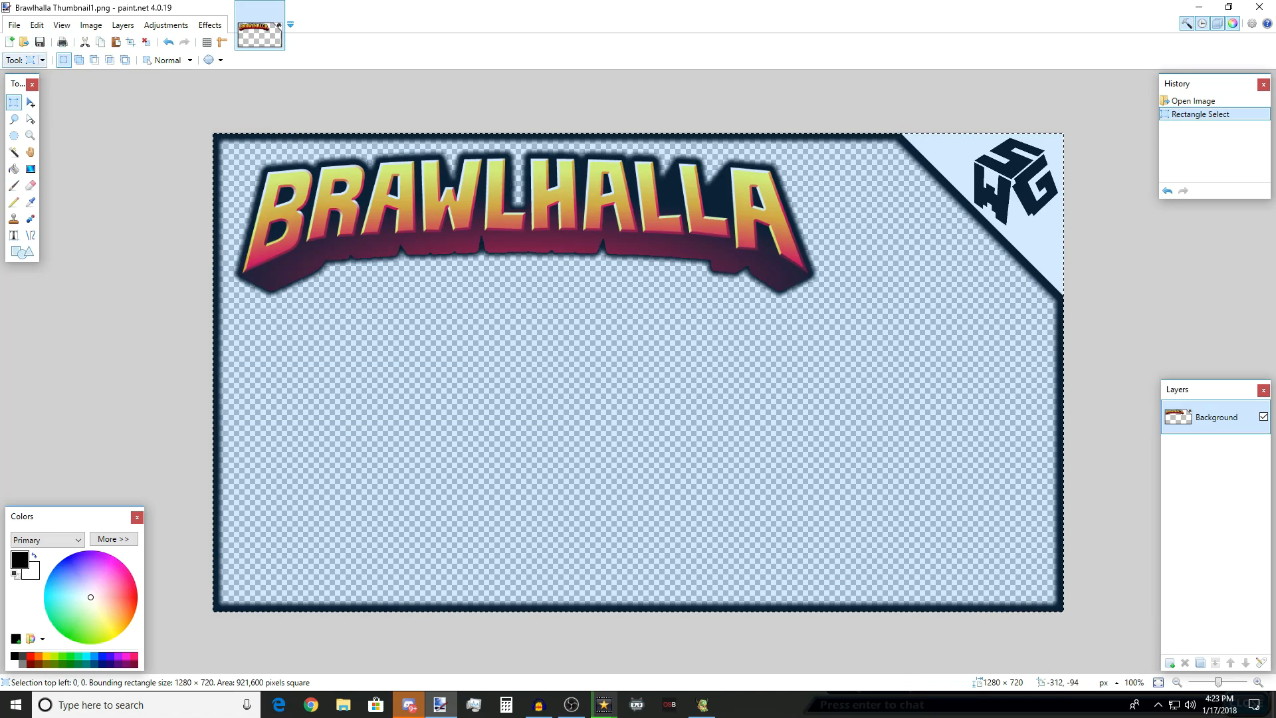
# - Create a new blank image of 1280 × 720 pixels
pyautogui.click(9, 42)
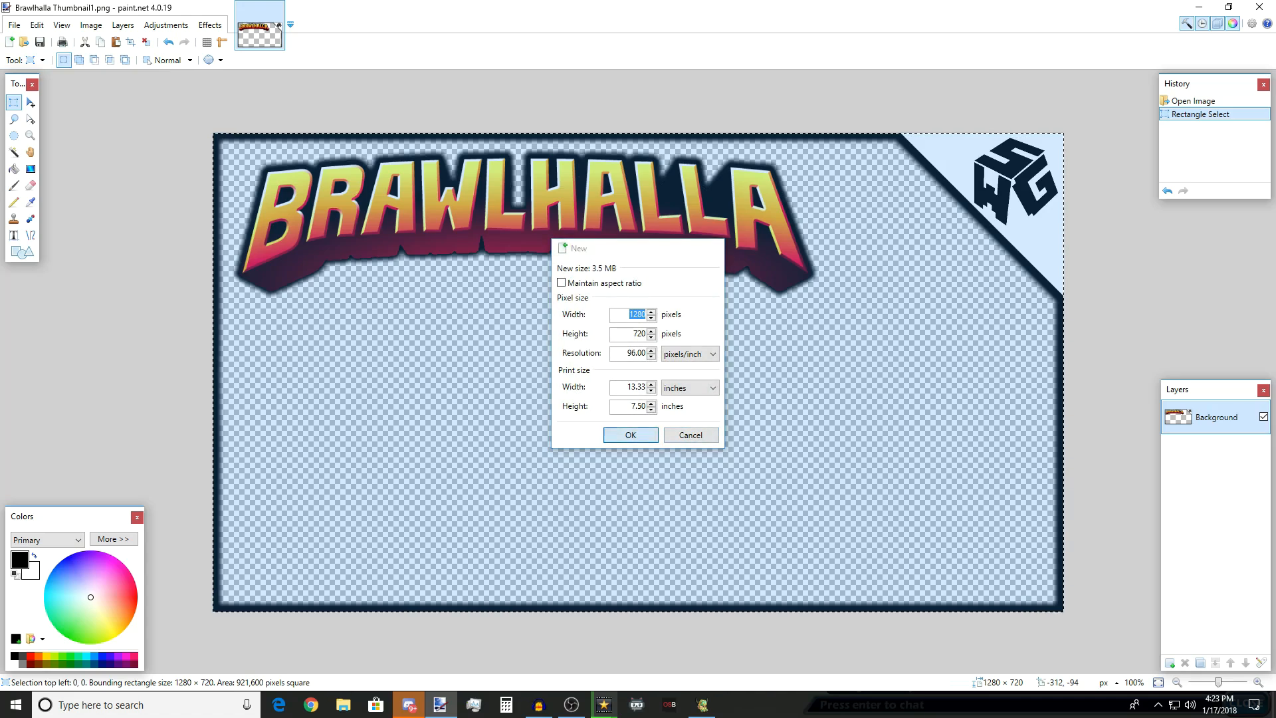
pyautogui.press('Return')
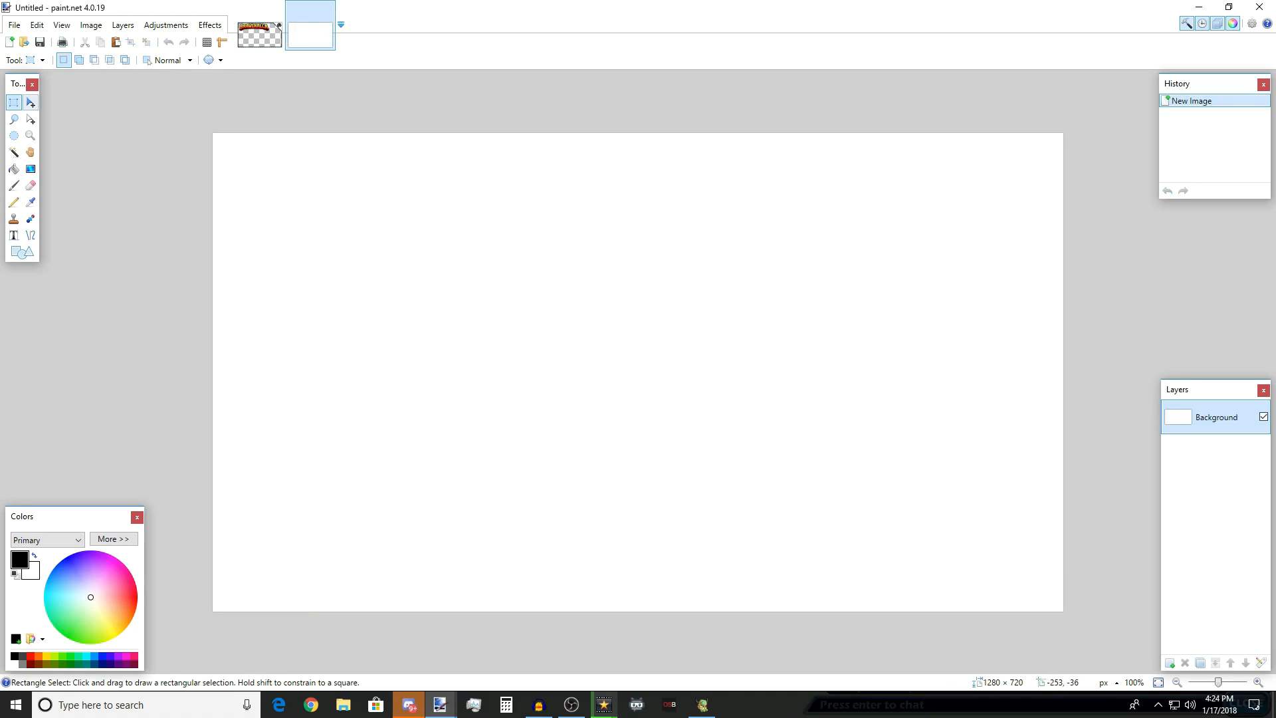
pyautogui.click(9, 42)
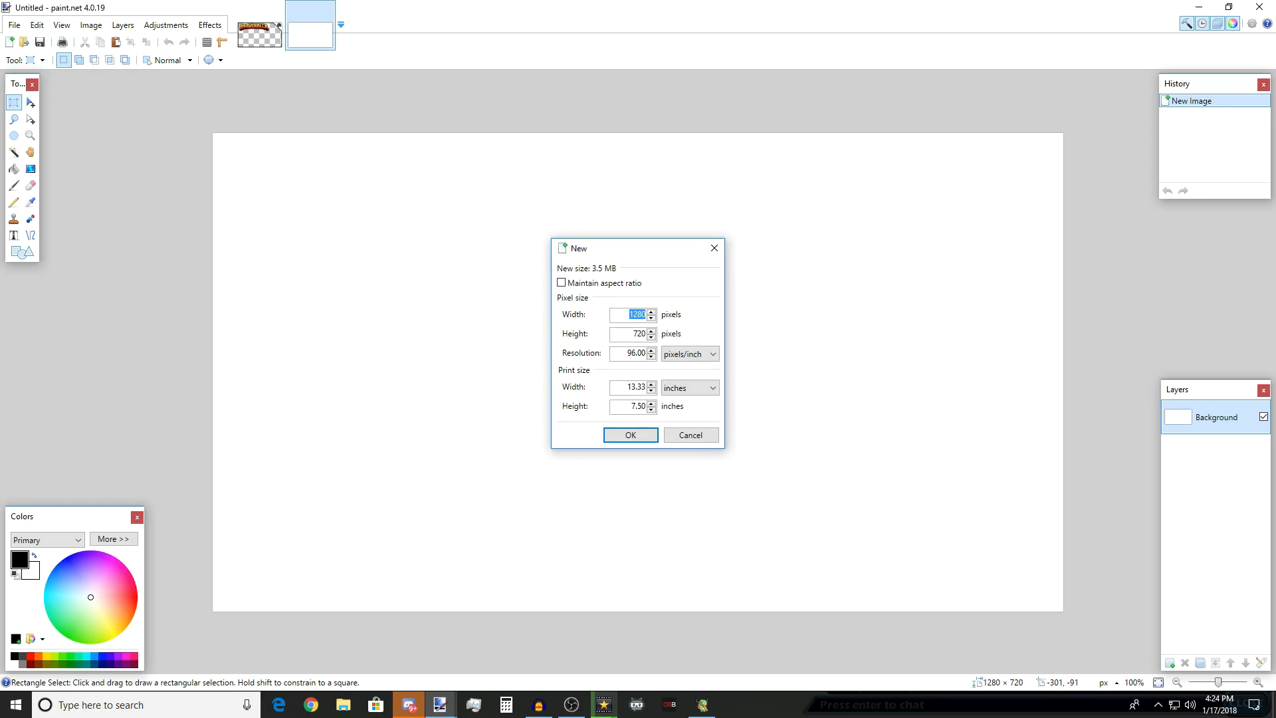
pyautogui.click(714, 248)
# - Select the entire white canvas and erase it so the new image is transparent
pyautogui.moveTo(213, 133); pyautogui.dragTo(1097, 638)
pyautogui.press('Delete')
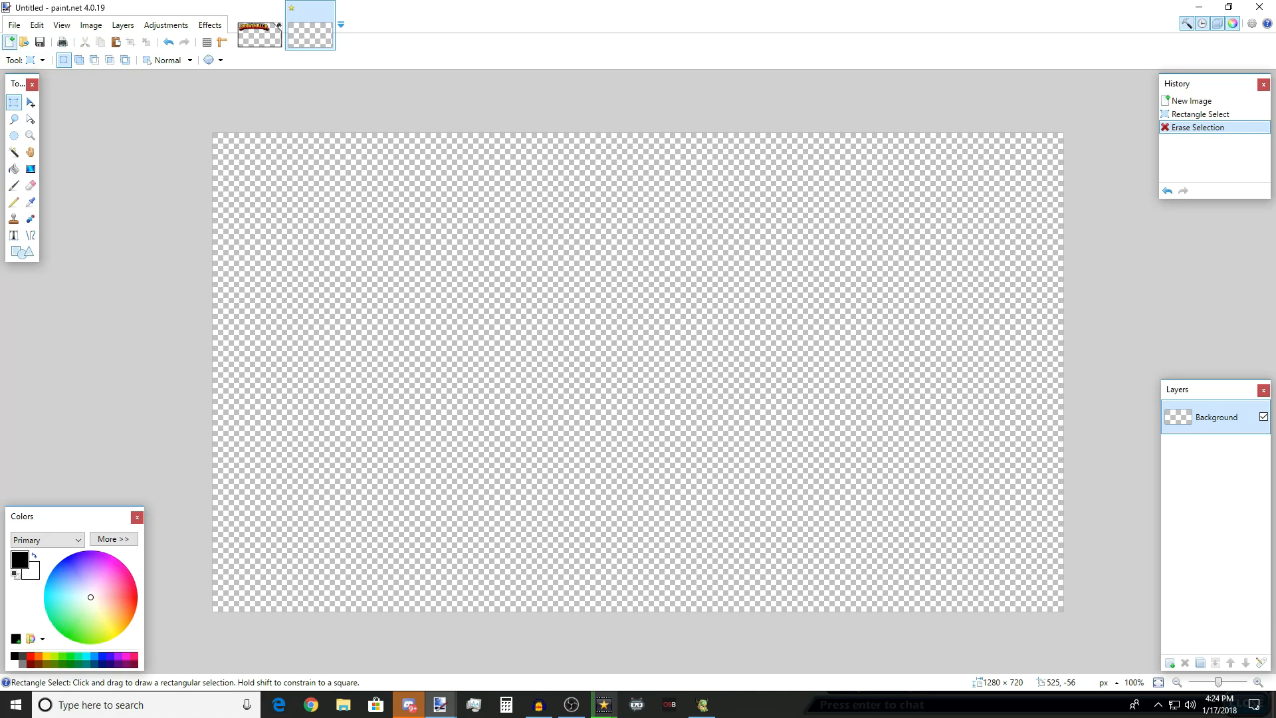
pyautogui.click(9, 42)
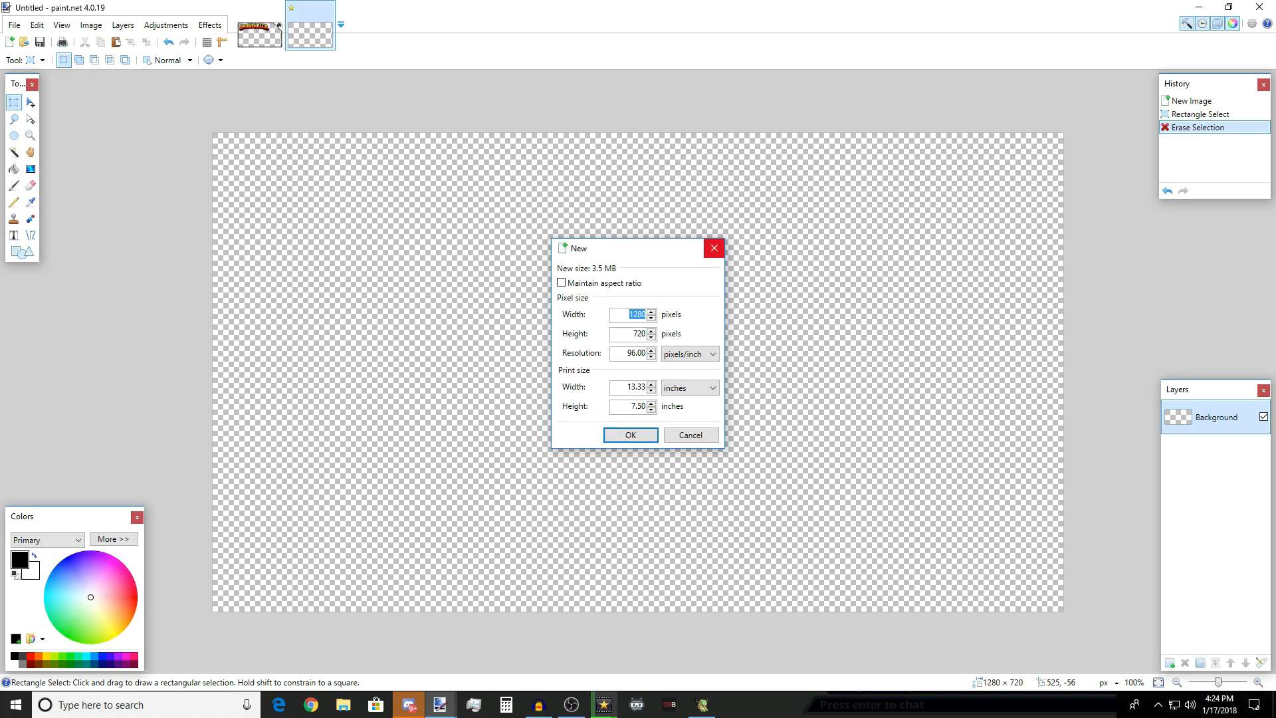
pyautogui.click(717, 247)
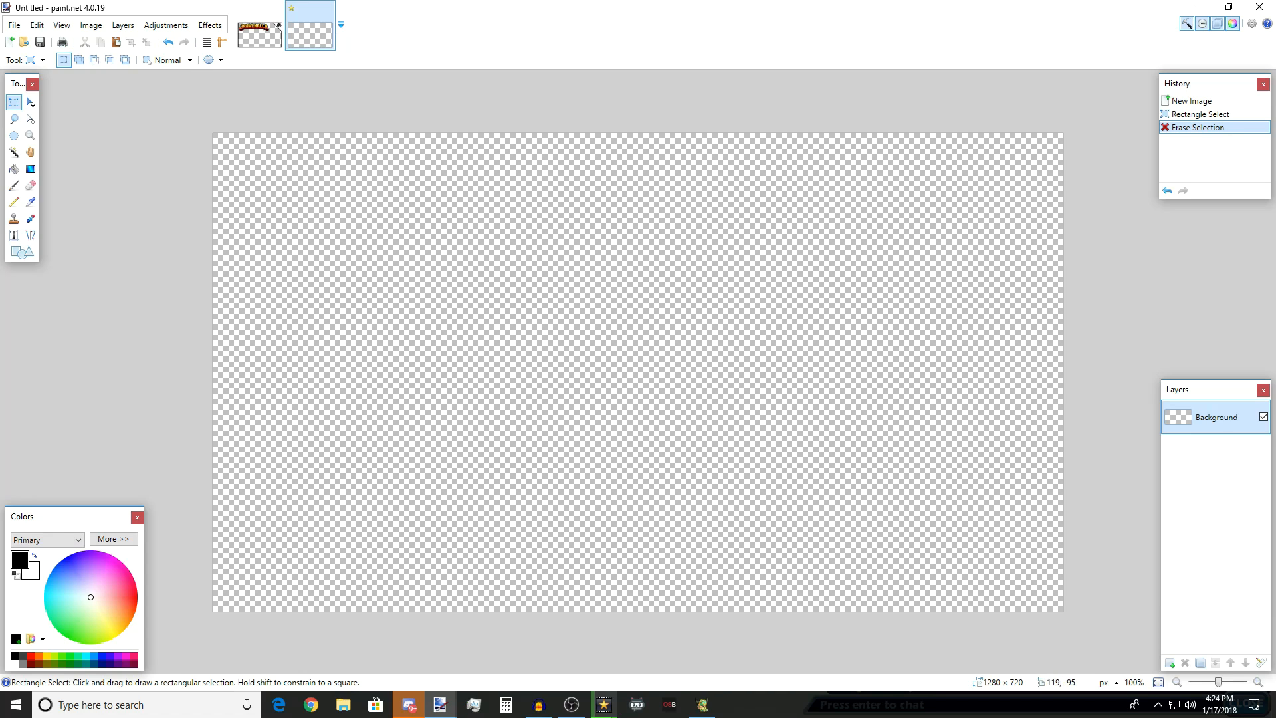
# - Clear the selection in Brawlhalla Thumbnail1.png, compare it with the transparent image, and return to the untitled image
pyautogui.click(259, 27)
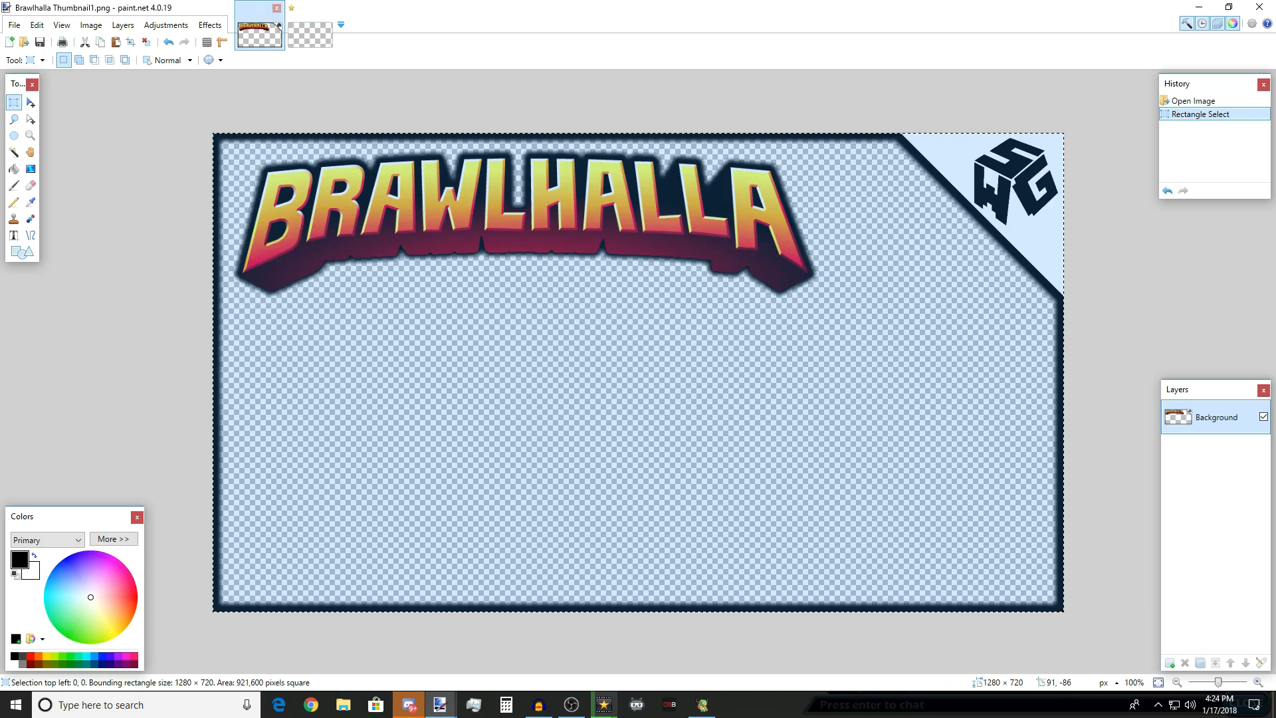
pyautogui.hotkey('ctrl', 'd')
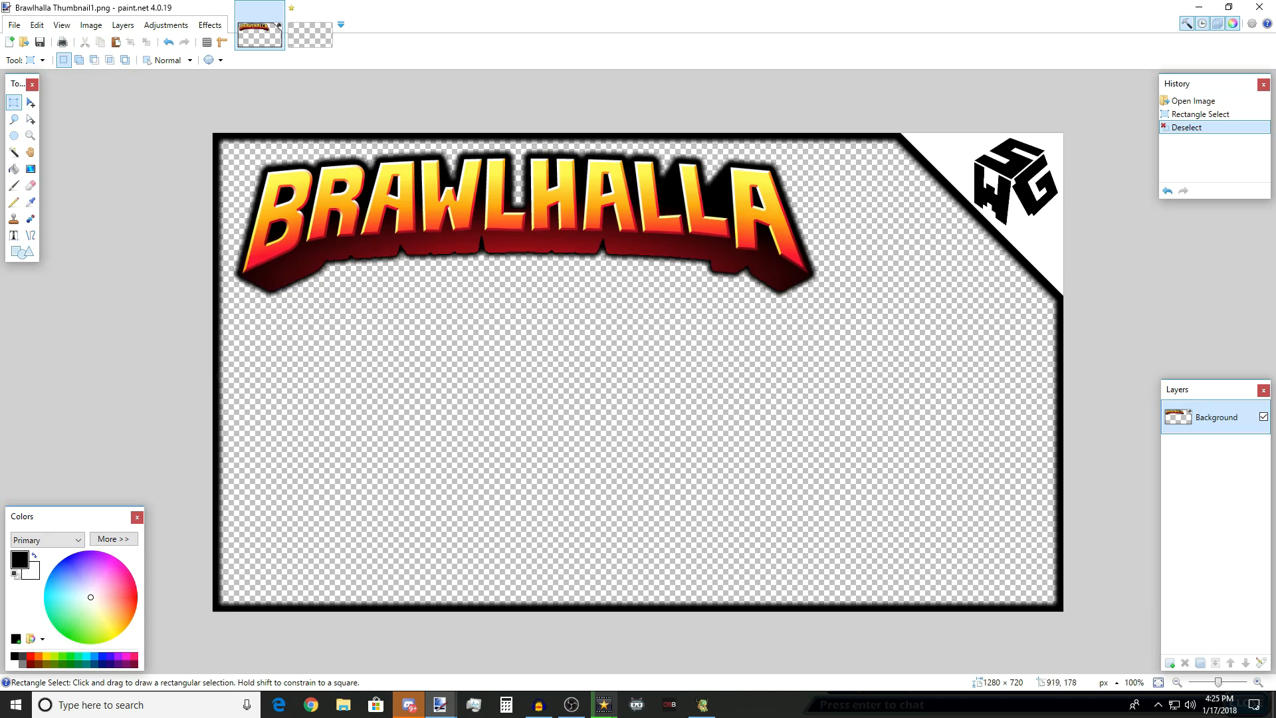
pyautogui.click(310, 35)
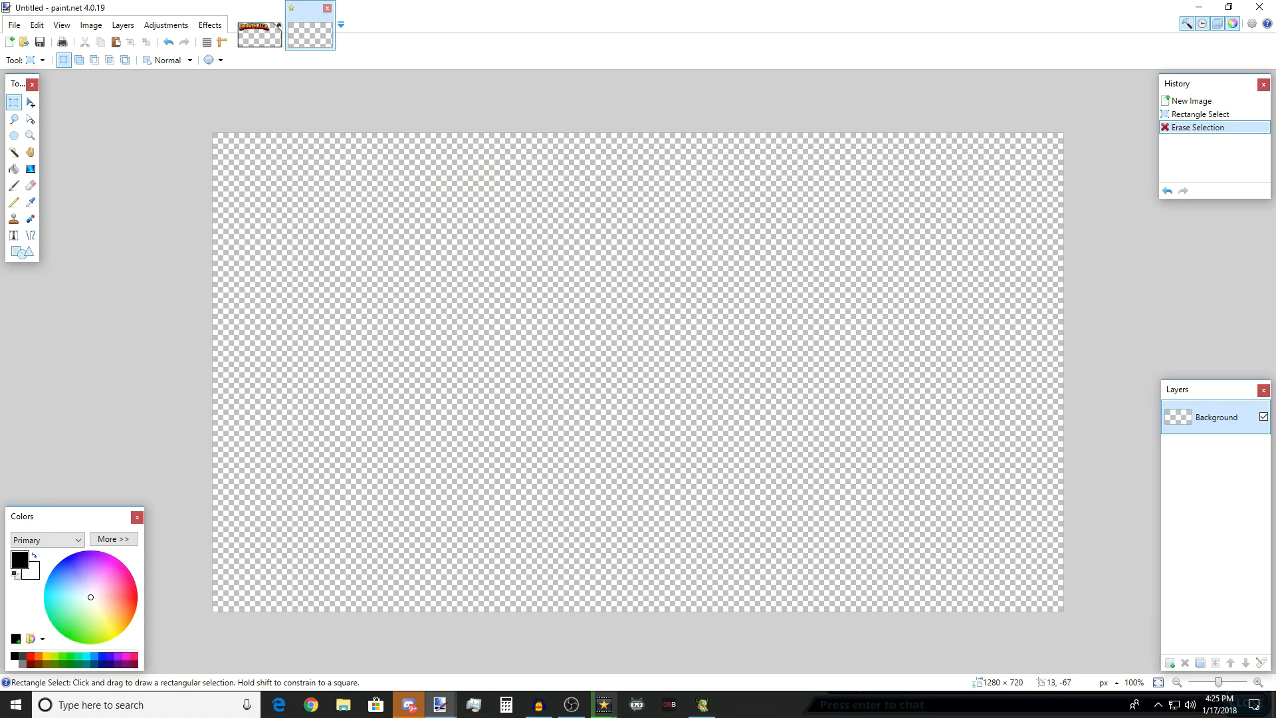
pyautogui.click(259, 34)
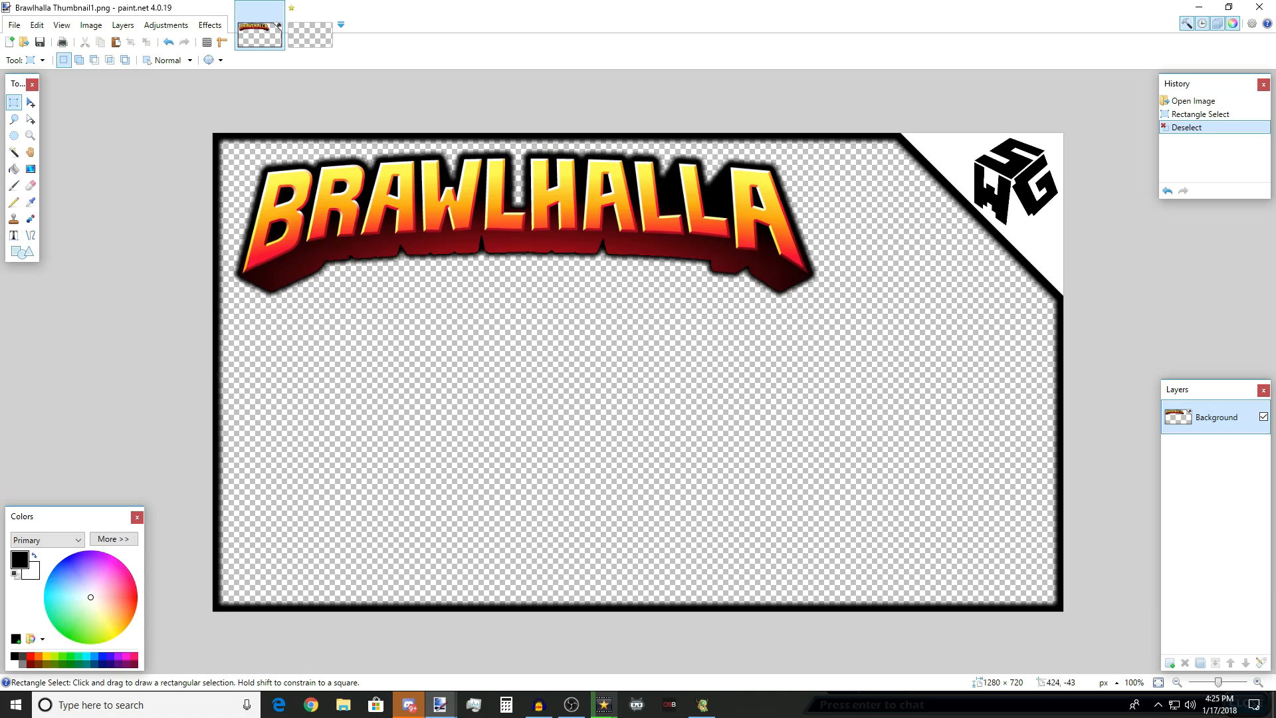
pyautogui.click(310, 34)
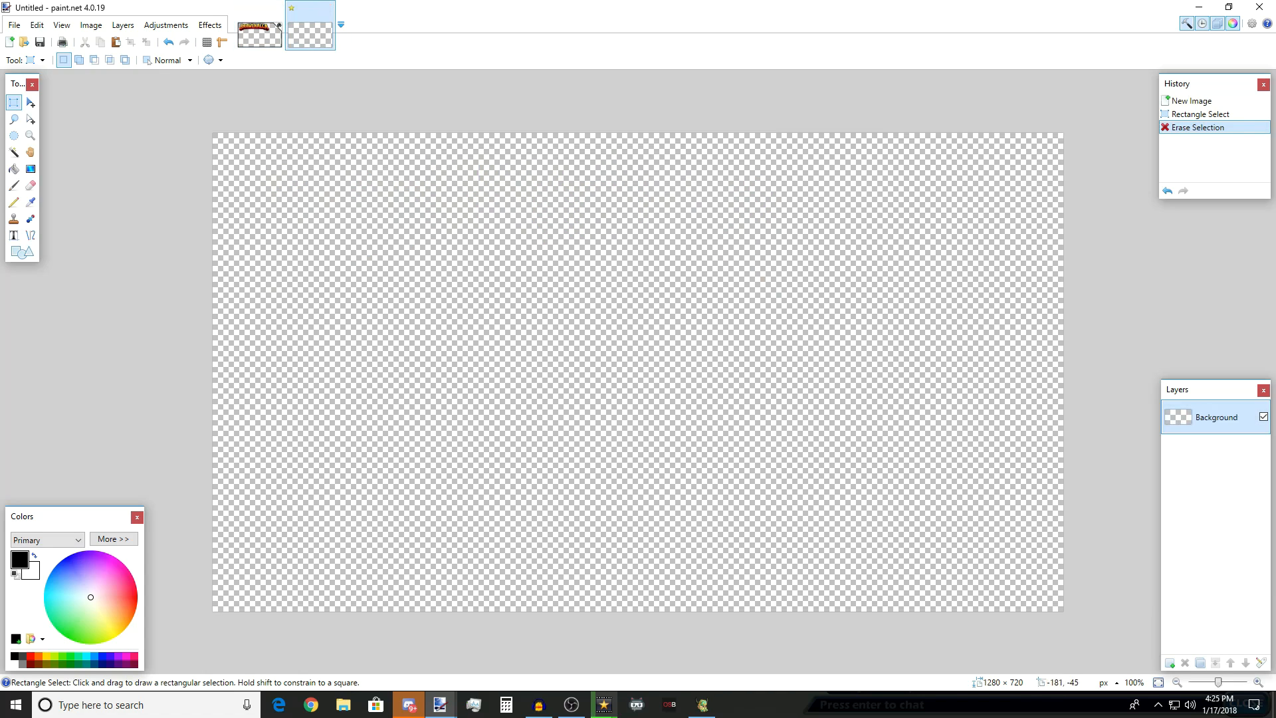
# - Draw a black line border of brush width 8 along the canvas edges, with a diagonal cutting off the upper-right corner
pyautogui.click(30, 235)
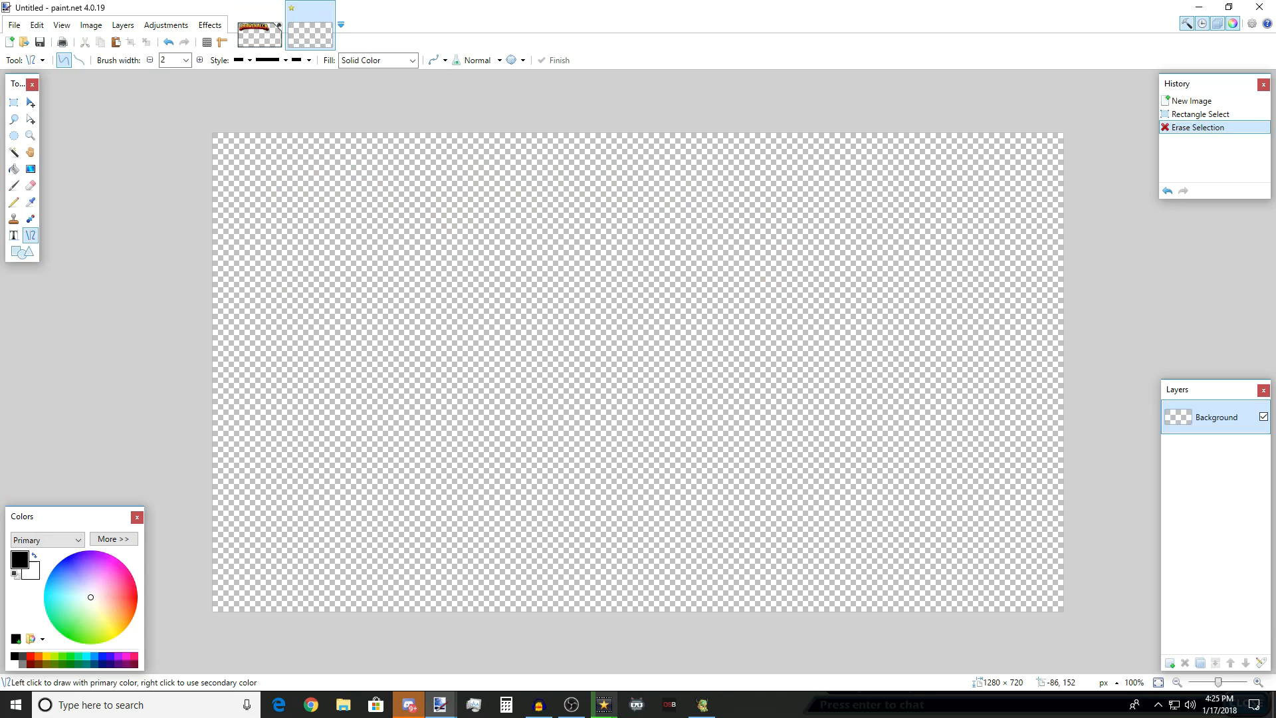
pyautogui.click(186, 59)
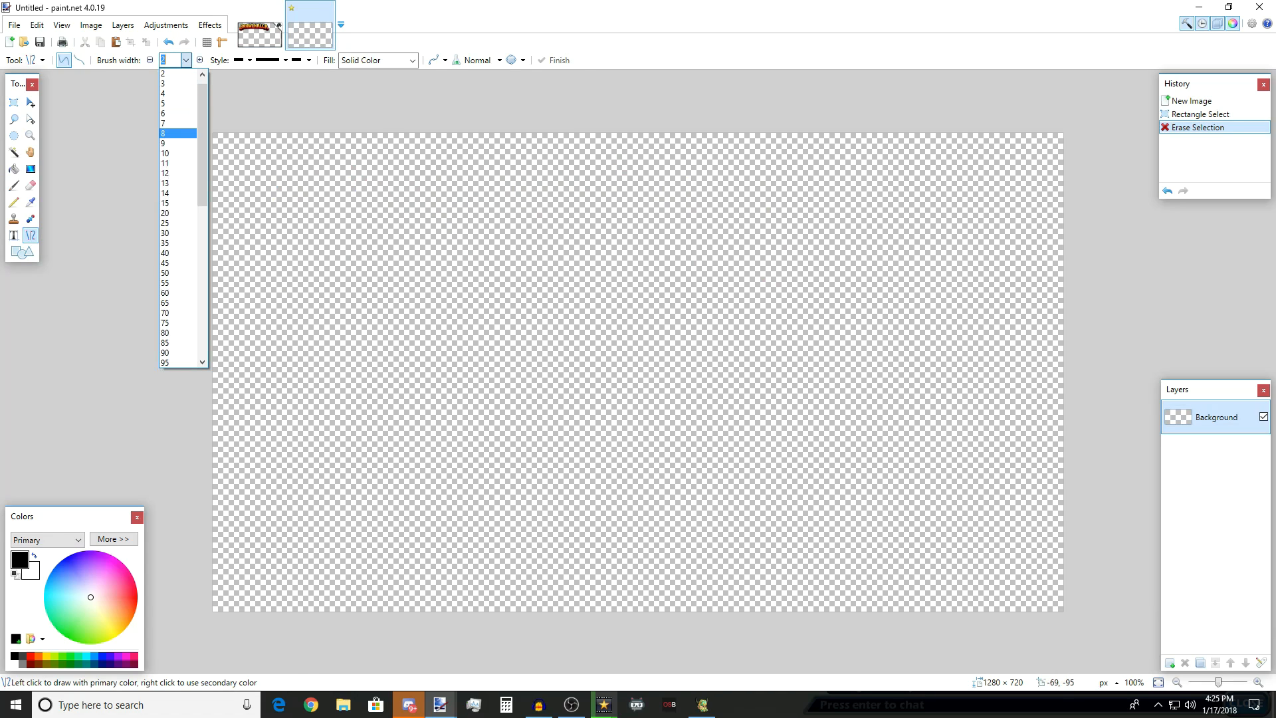
pyautogui.click(177, 133)
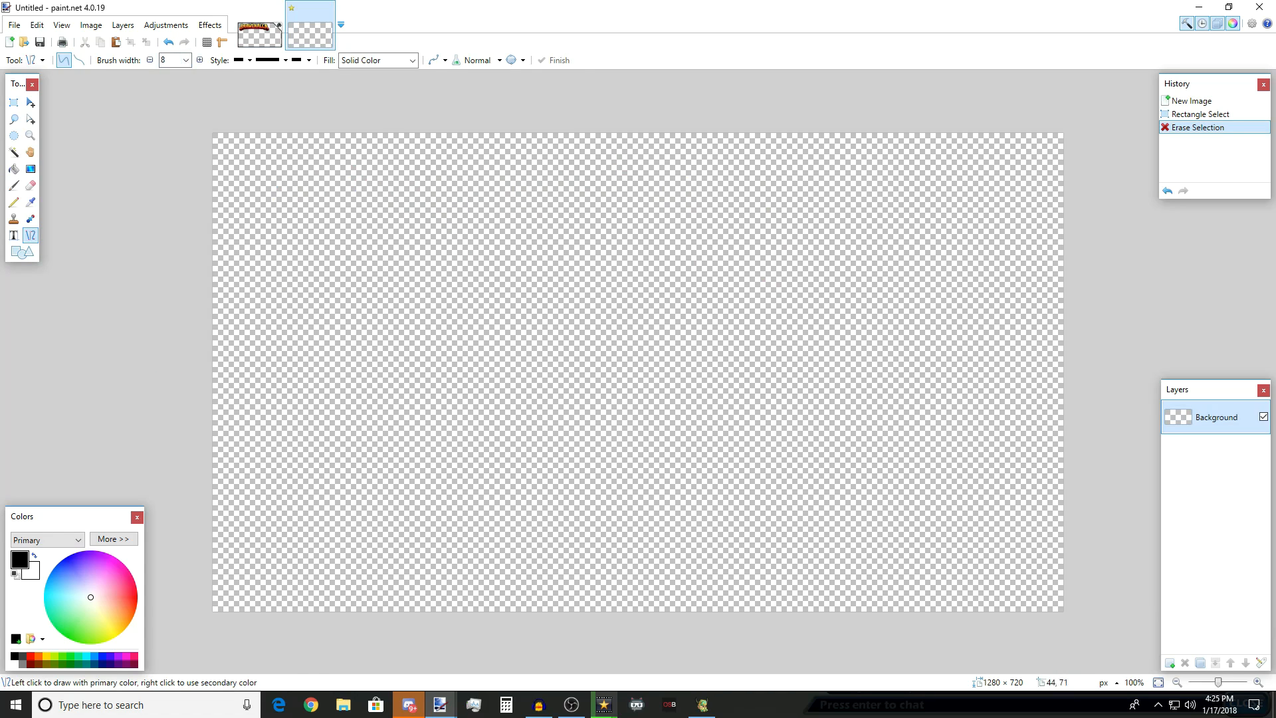
pyautogui.moveTo(211, 133)
pyautogui.mouseDown()
pyautogui.moveTo(1122, 186)
pyautogui.moveTo(886, 163)
pyautogui.moveTo(907, 153)
pyautogui.moveTo(1106, 260)
pyautogui.moveTo(1062, 474)
pyautogui.moveTo(1063, 618)
pyautogui.moveTo(213, 609)
pyautogui.mouseUp()
pyautogui.press('Return')
pyautogui.press('Return')
pyautogui.press('Return')
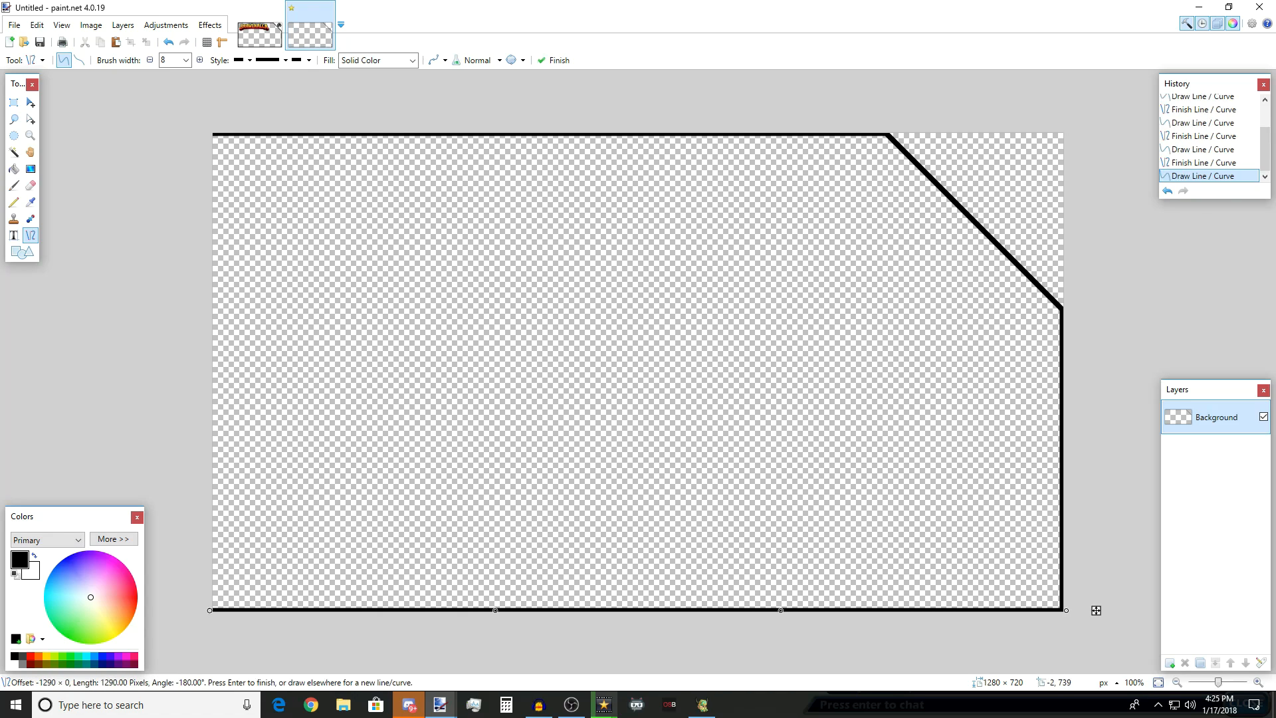
pyautogui.press('Return')
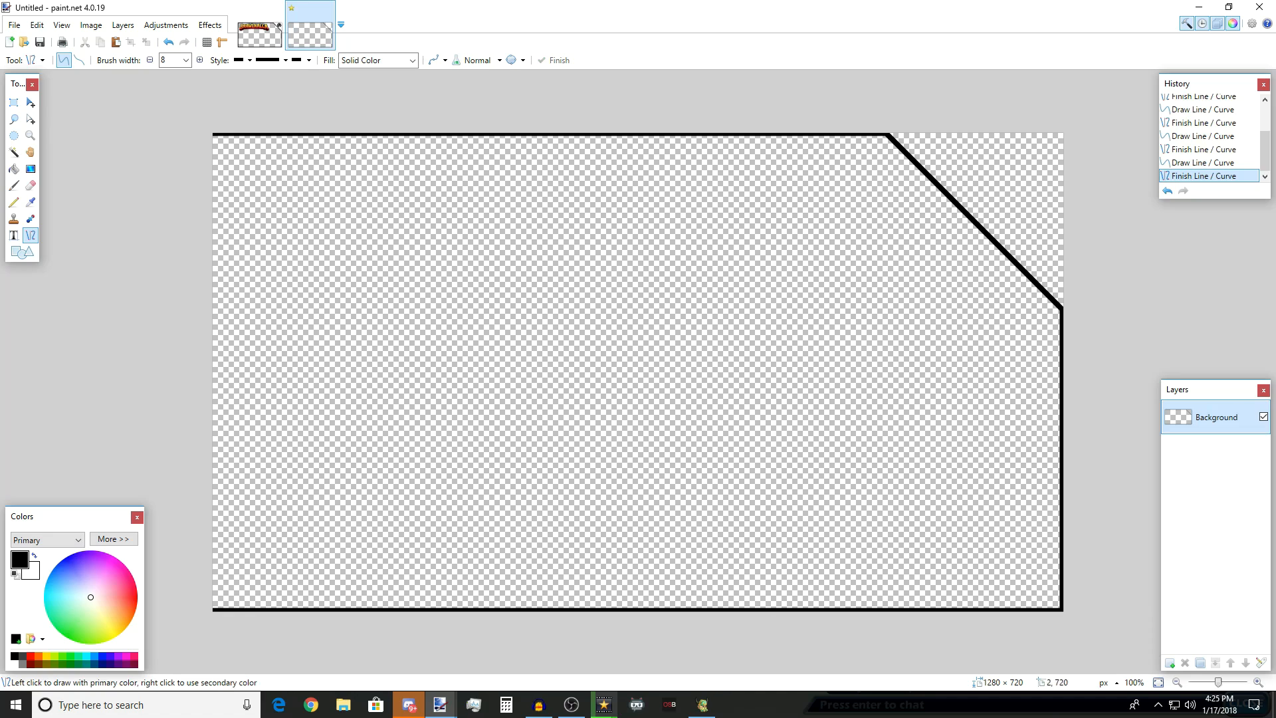
pyautogui.moveTo(213, 609); pyautogui.dragTo(212, 125)
pyautogui.press('Return')
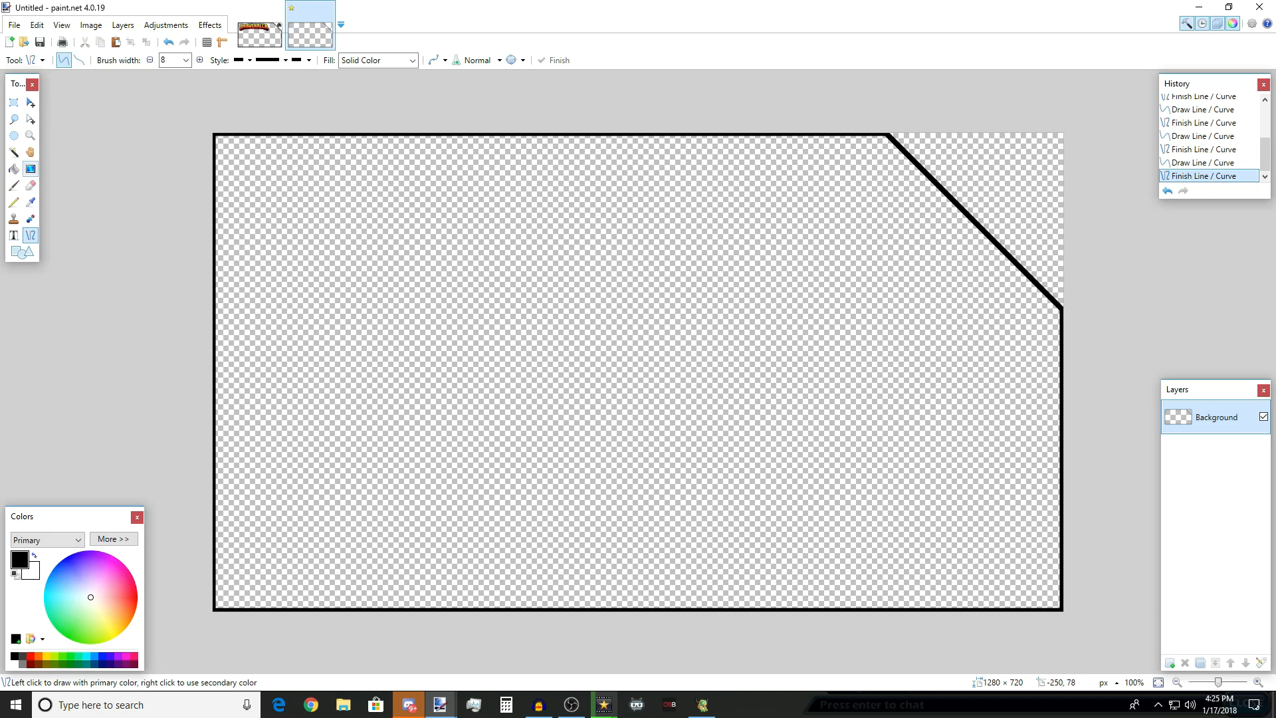
# - Fill the triangle outside the border's diagonal in the upper-right corner with white using the Paint Bucket
pyautogui.click(14, 169)
pyautogui.click(14, 663)
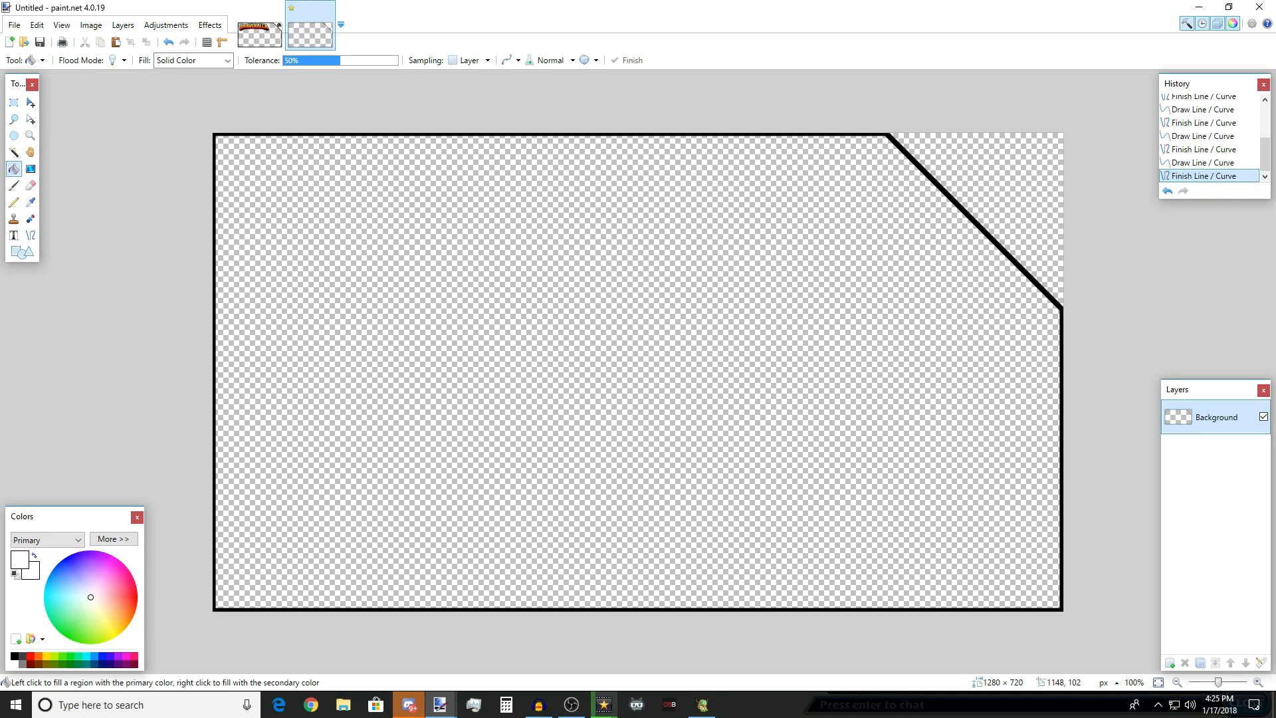
pyautogui.click(996, 202)
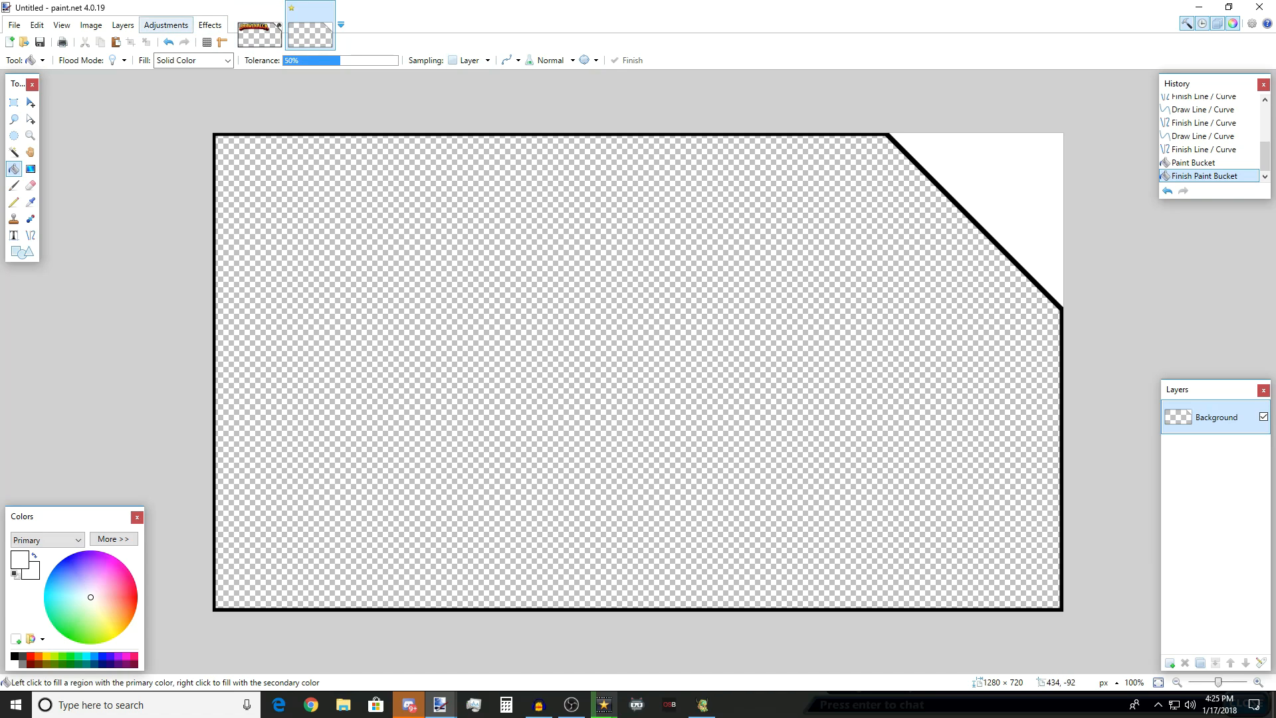
# - Apply a black Drop Shadow to the border with offsets 0, widening radius 5, blur radius 5 and opacity 255
pyautogui.click(210, 26)
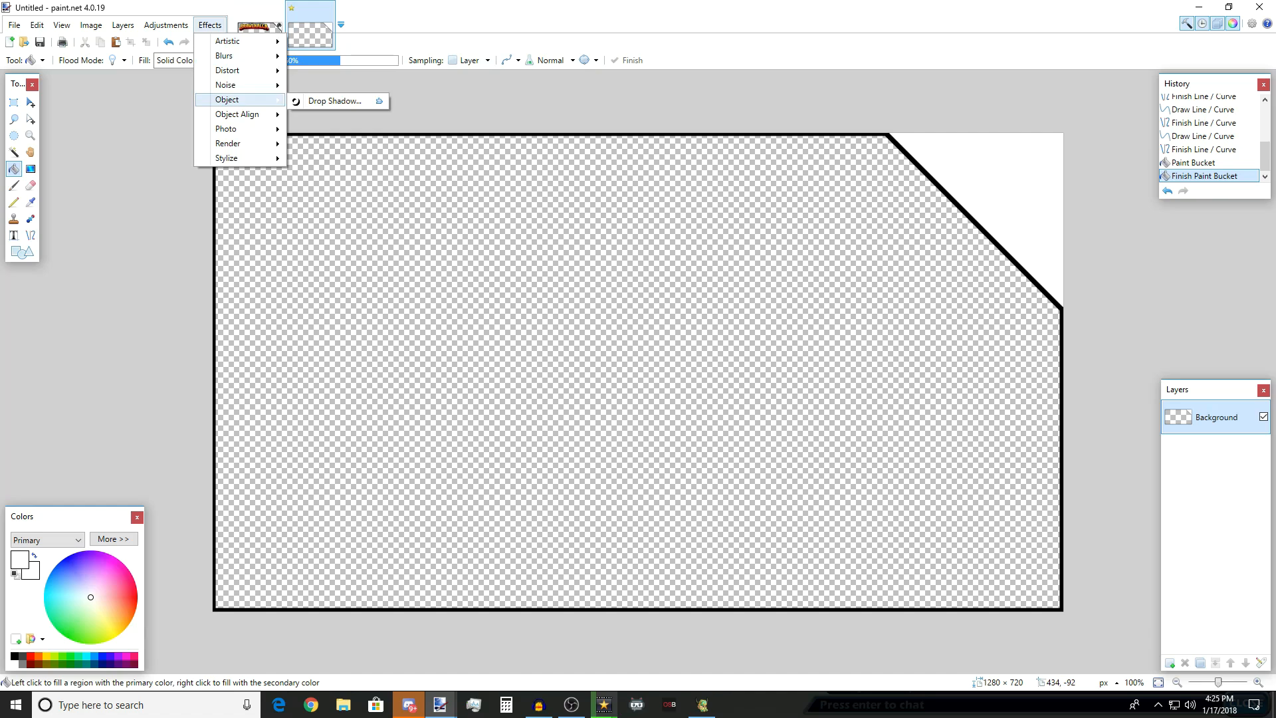
pyautogui.moveTo(239, 99)
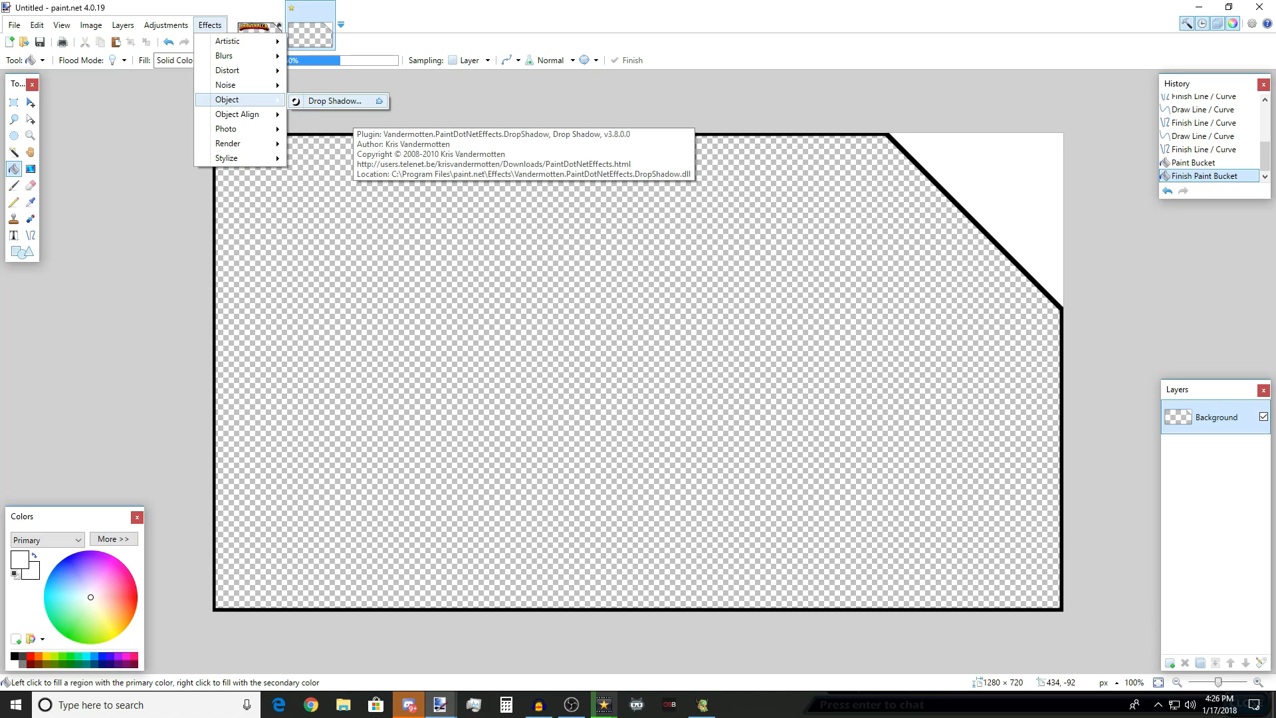
pyautogui.click(378, 101)
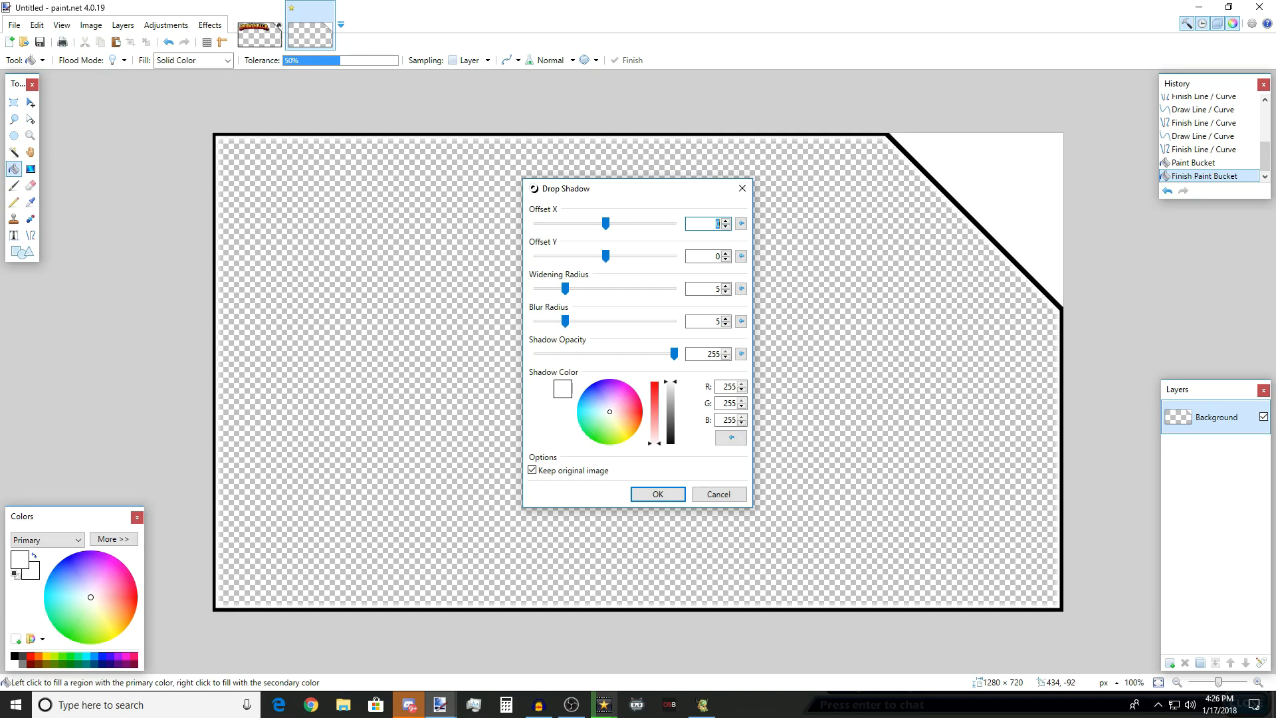
pyautogui.moveTo(671, 382); pyautogui.dragTo(671, 445)
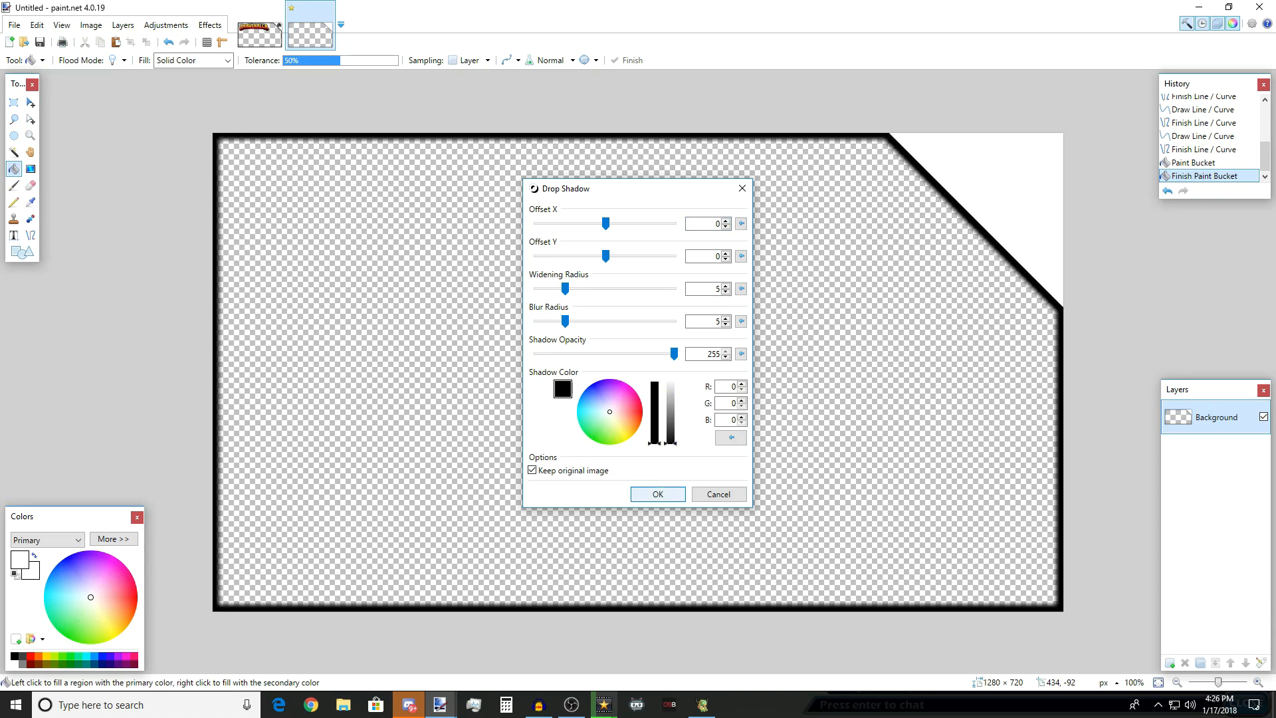
pyautogui.moveTo(648, 190); pyautogui.dragTo(1002, 211)
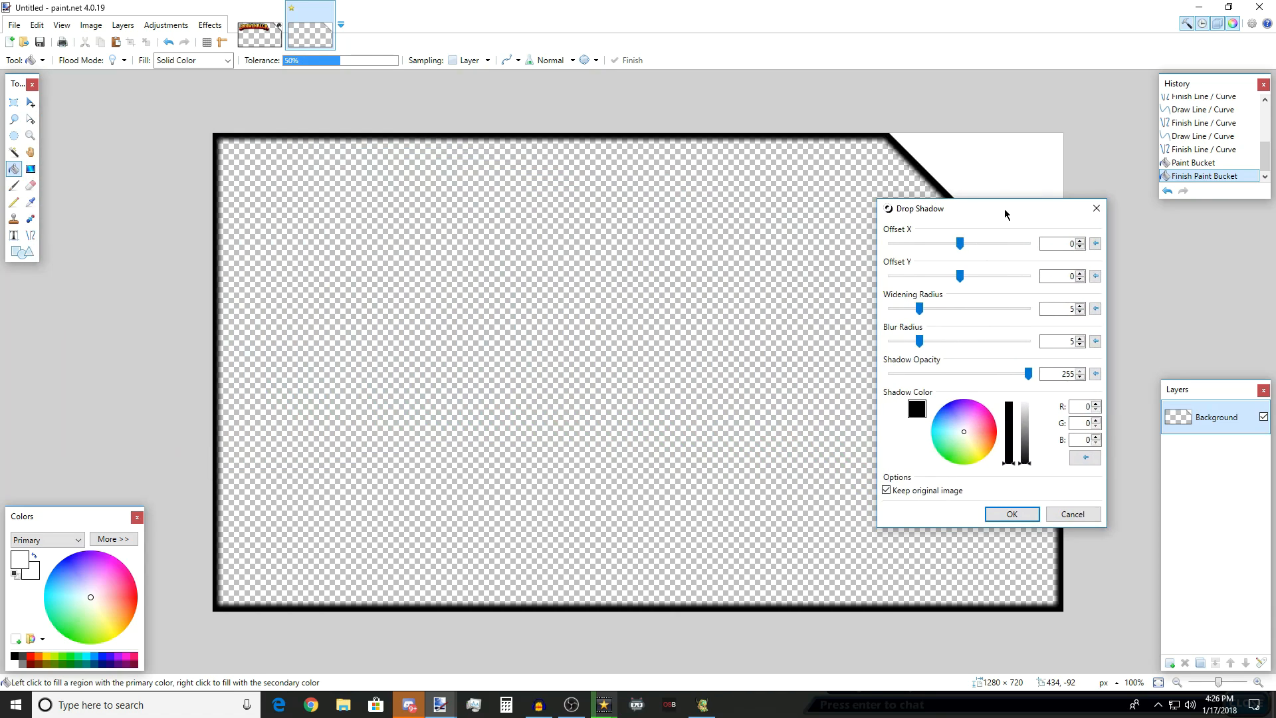
pyautogui.moveTo(920, 308)
pyautogui.mouseDown()
pyautogui.moveTo(1028, 308)
pyautogui.moveTo(919, 309)
pyautogui.mouseUp()
pyautogui.click(1012, 515)
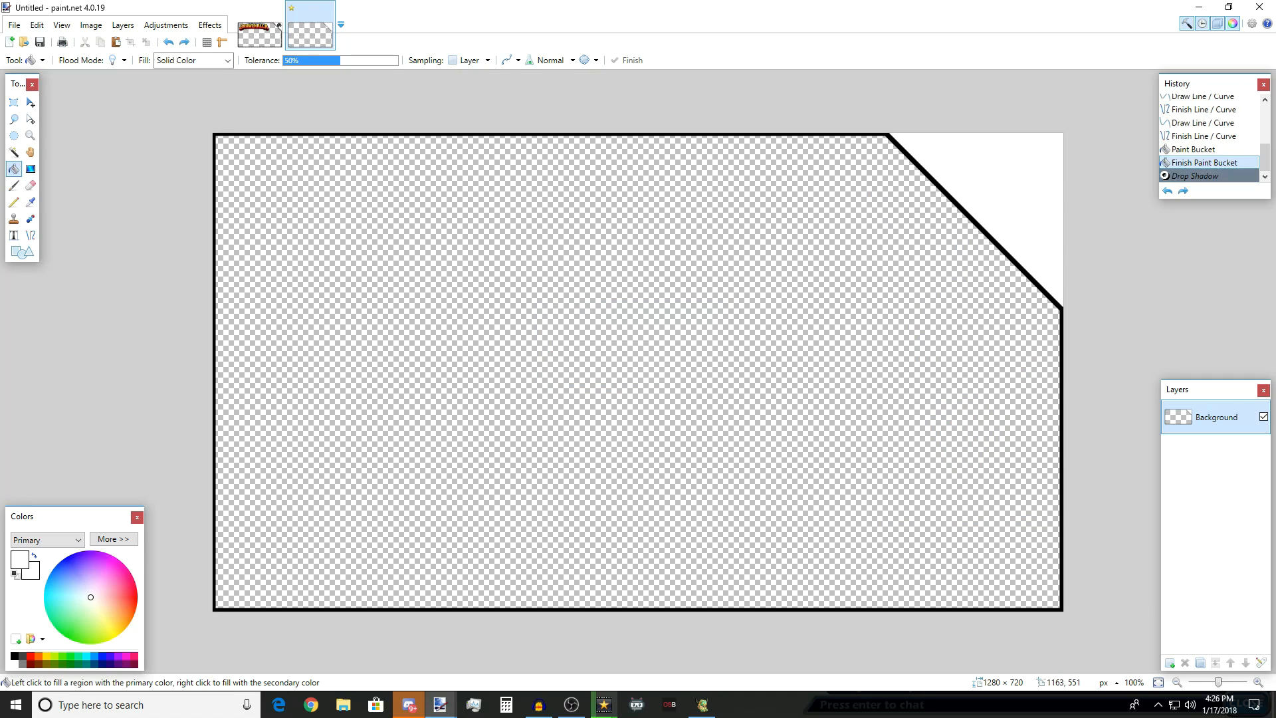
pyautogui.hotkey('ctrl', 'y')
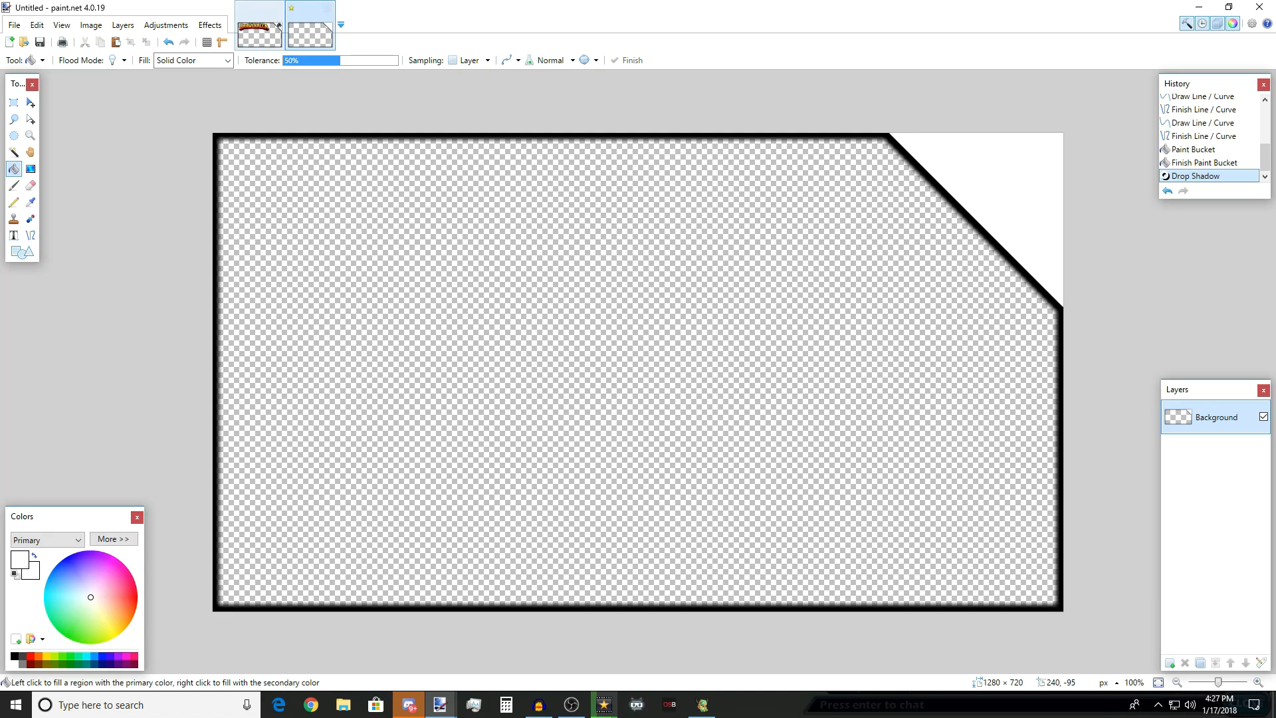
# - View the finished Brawlhalla thumbnail template, switch to the Brawlhalla game and open offline Training mode
pyautogui.click(259, 34)
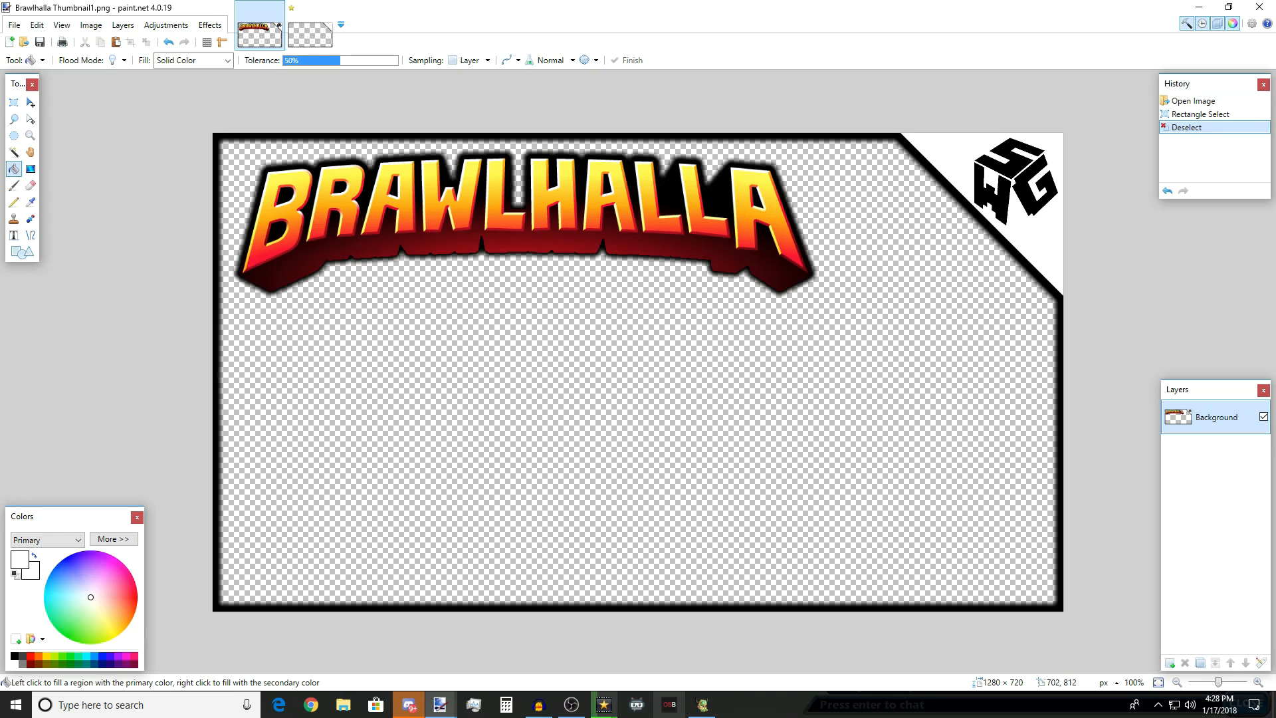
pyautogui.click(703, 705)
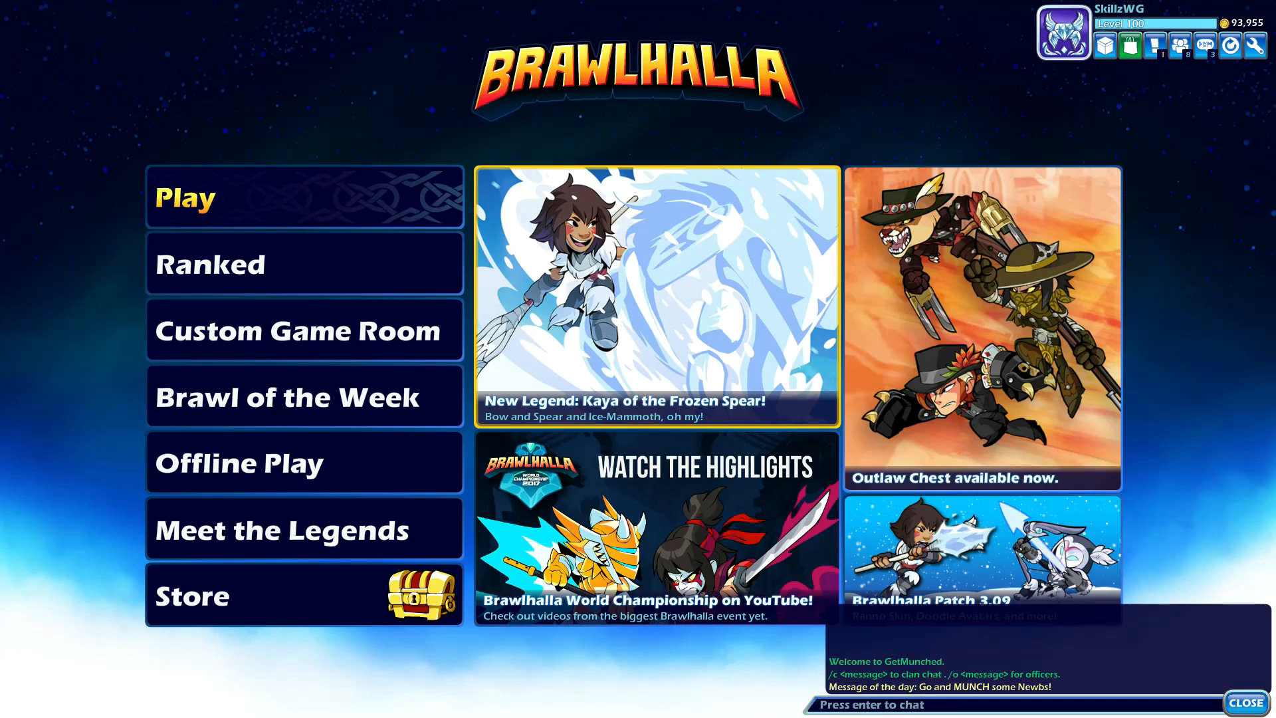
pyautogui.click(305, 464)
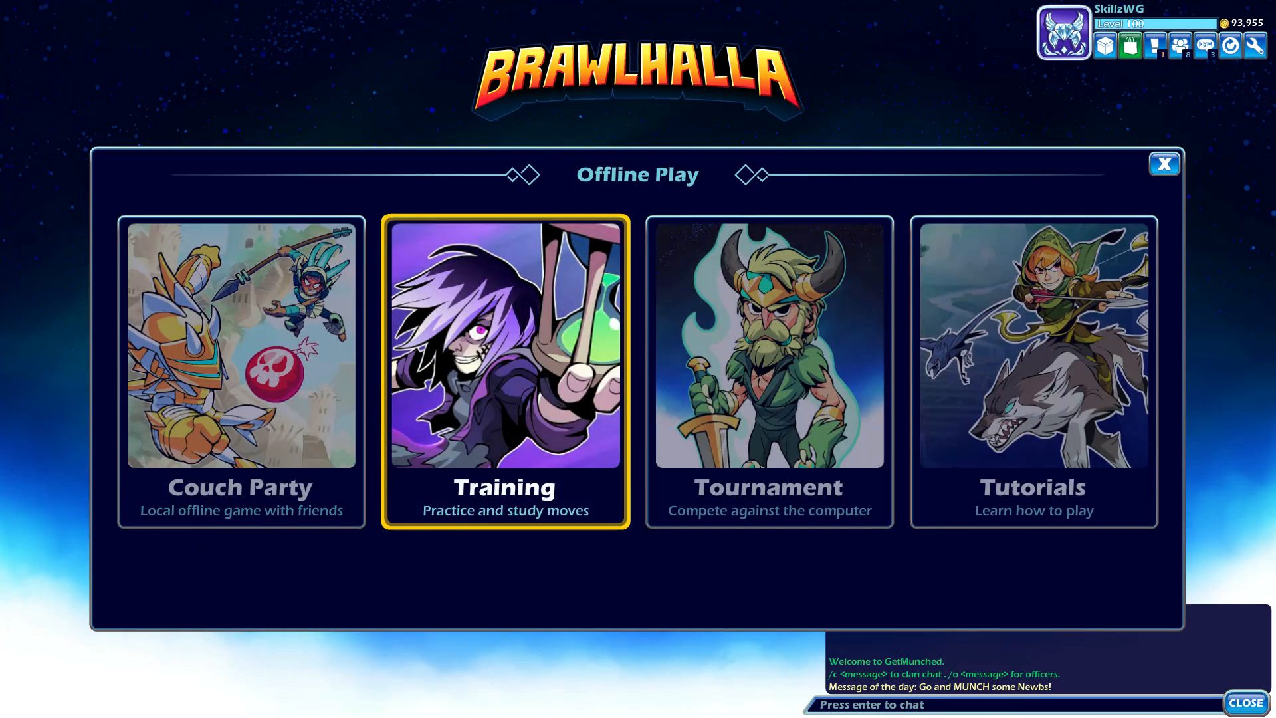
pyautogui.click(506, 373)
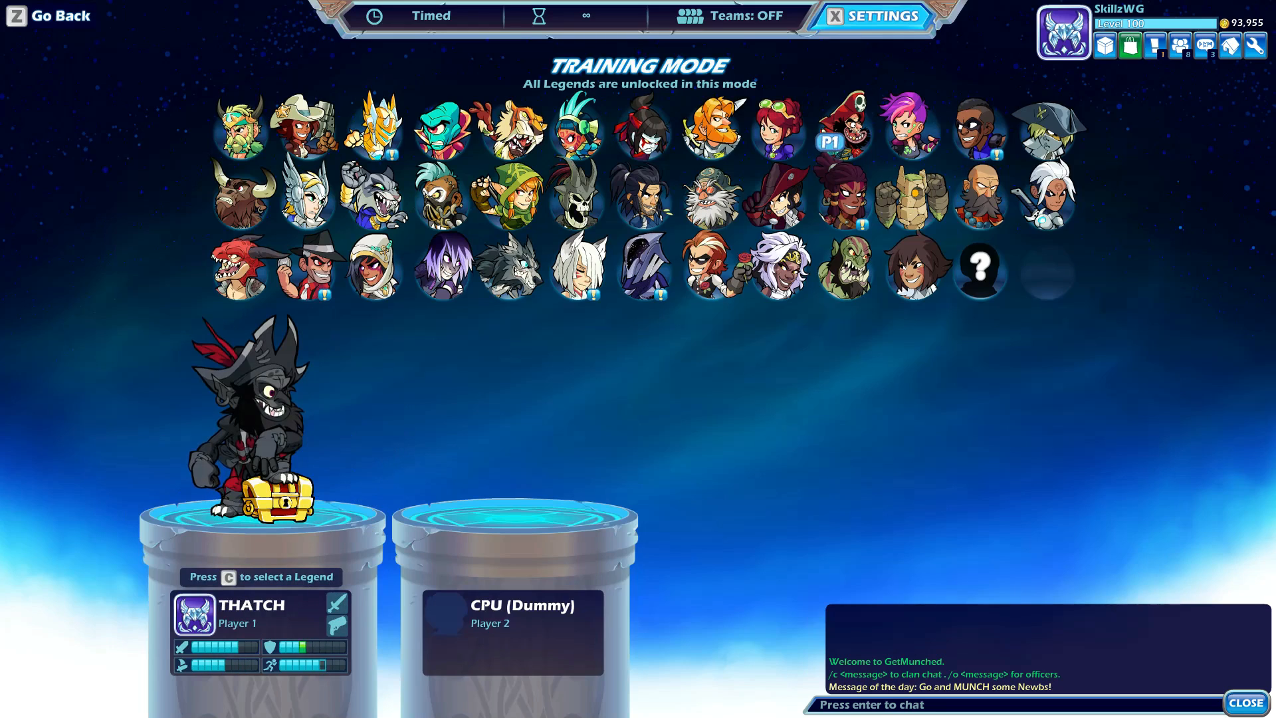
# - Select Ada in her Classic look as the player's legend for training and confirm the choice
pyautogui.press('Right')
pyautogui.press('c')
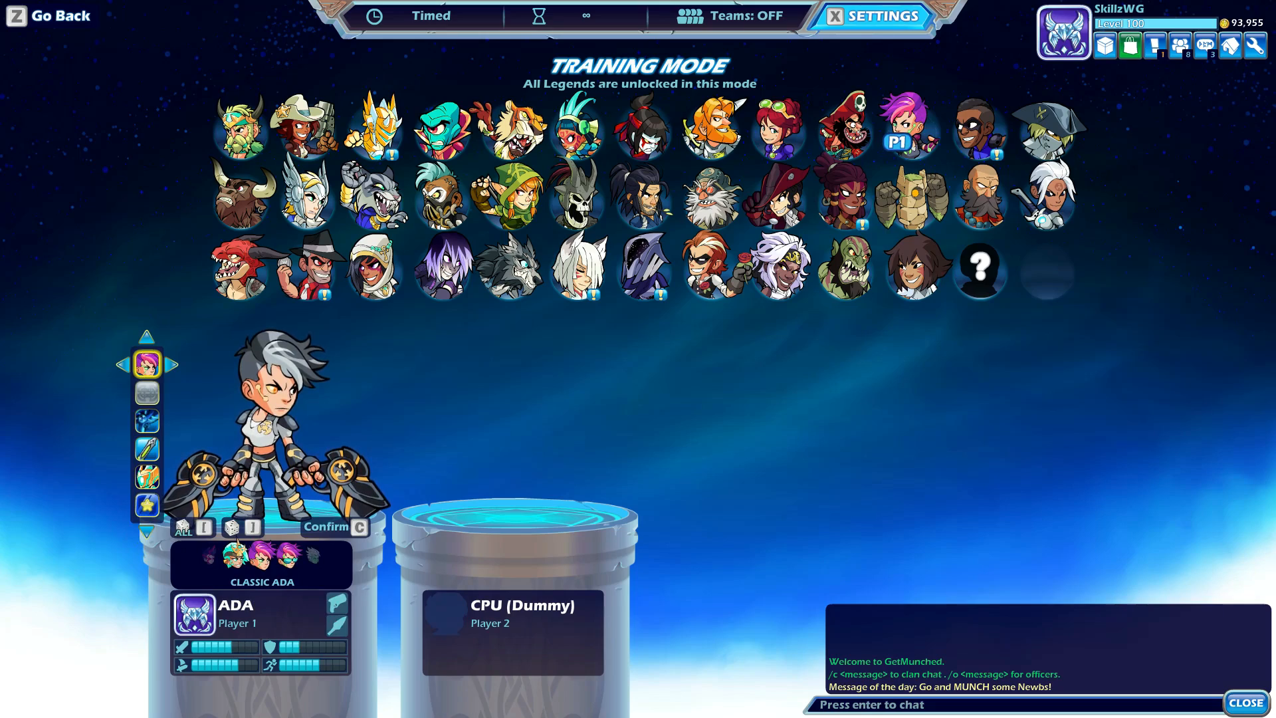
pyautogui.press('c')
pyautogui.press('c')
# - Browse the available training maps to compare their backgrounds and platform layouts
pyautogui.press('Up')
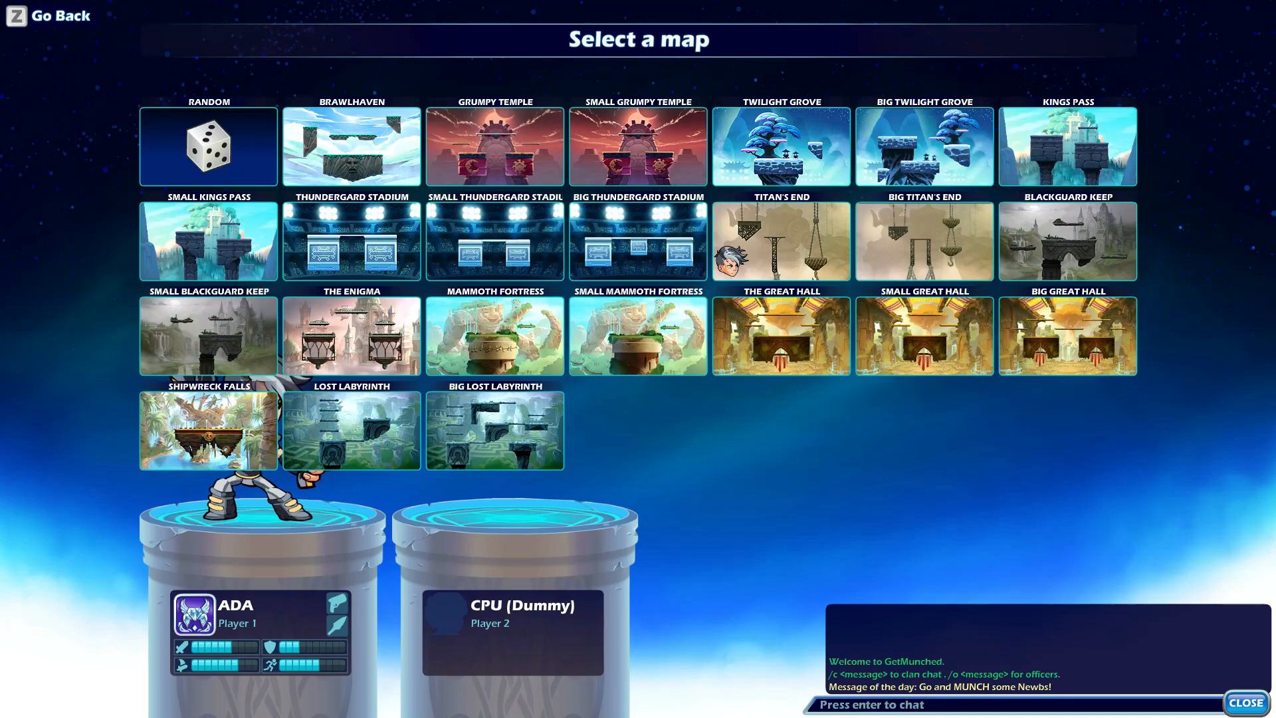
pyautogui.press('Left')
pyautogui.press('Left')
pyautogui.press('Left')
pyautogui.press('Left')
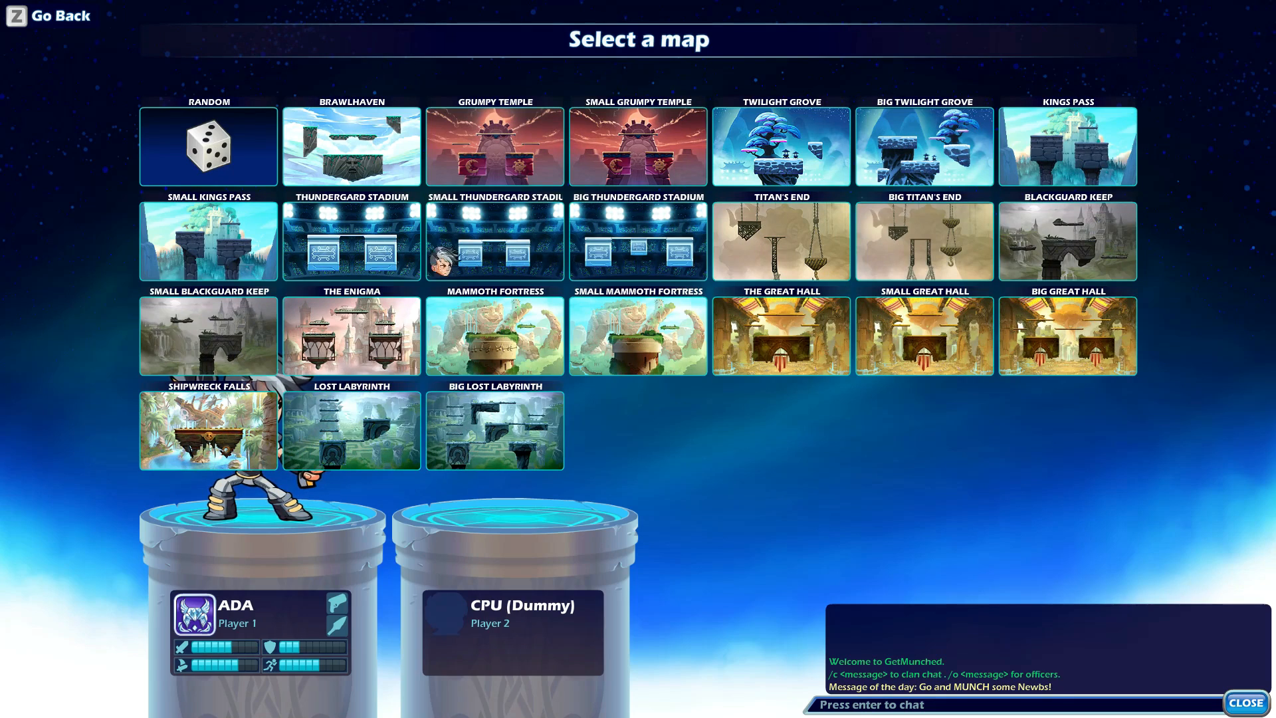
pyautogui.press('Up')
pyautogui.press('Right')
pyautogui.press('Down')
pyautogui.press('Up')
pyautogui.press('Down')
pyautogui.press('Down')
pyautogui.press('Right')
pyautogui.press('Right')
pyautogui.press('Right')
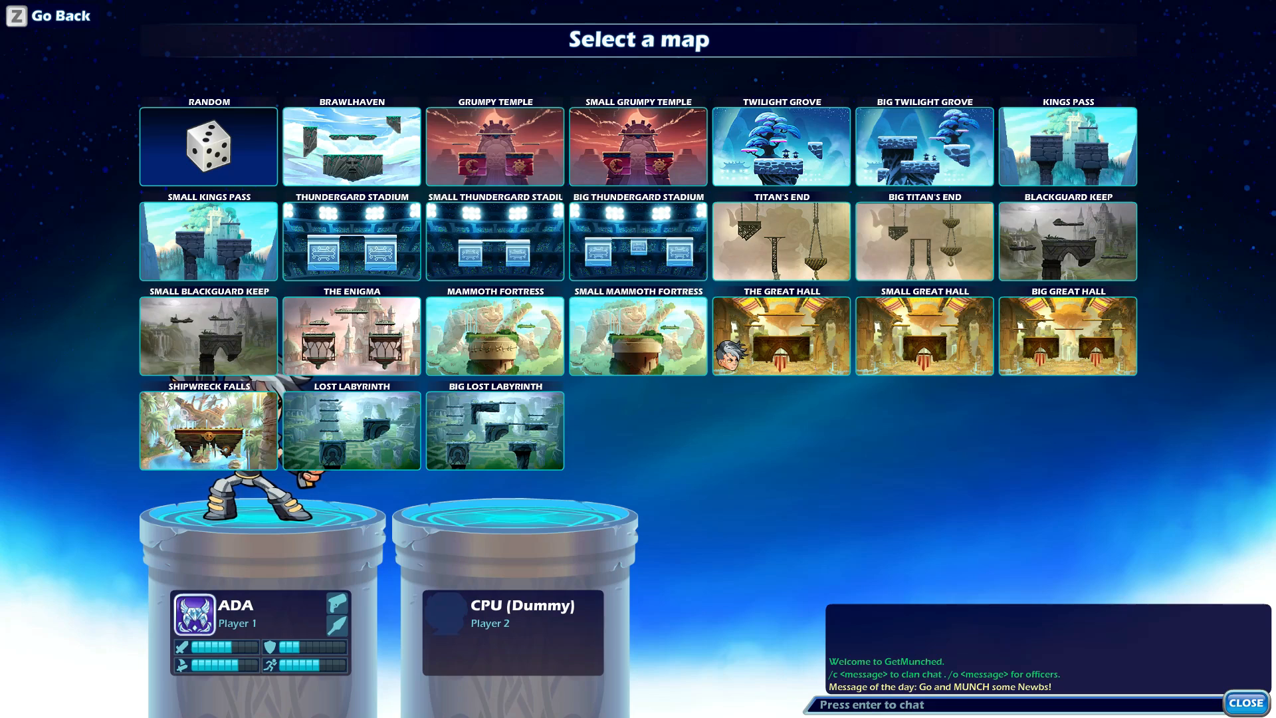
pyautogui.press('Up')
pyautogui.press('Left')
pyautogui.press('Right')
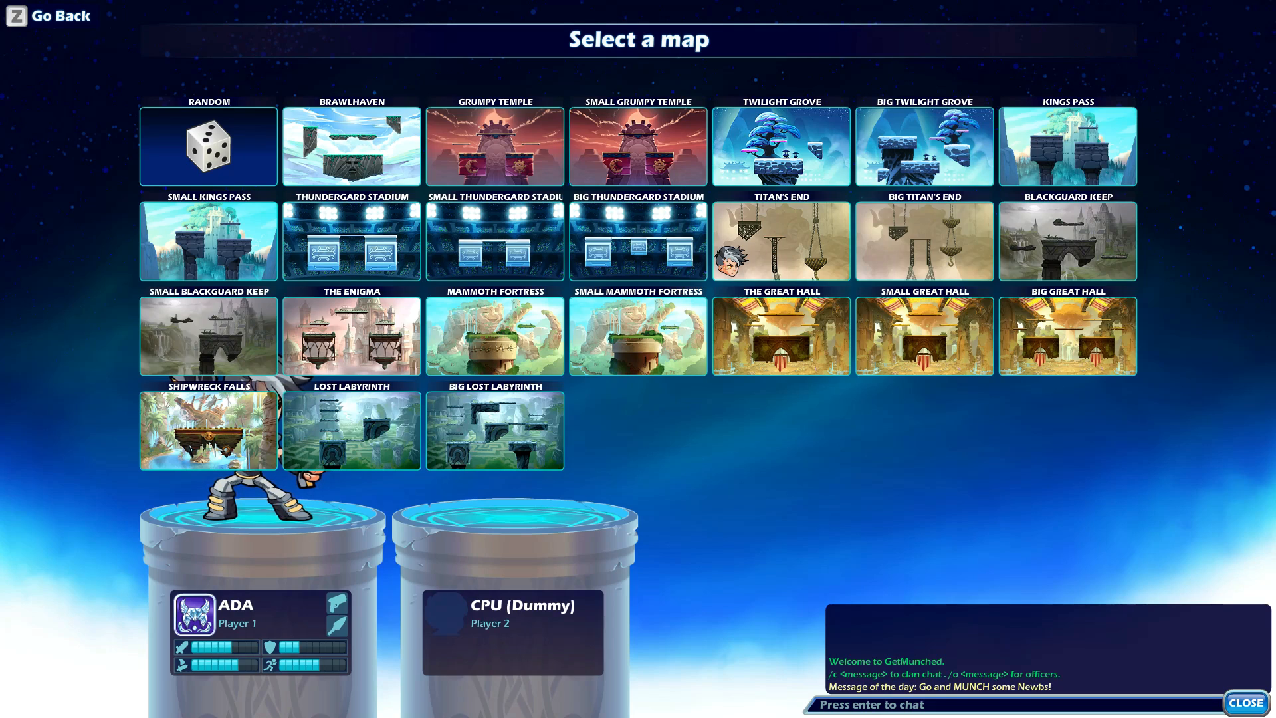
pyautogui.press('Up')
pyautogui.press('Left')
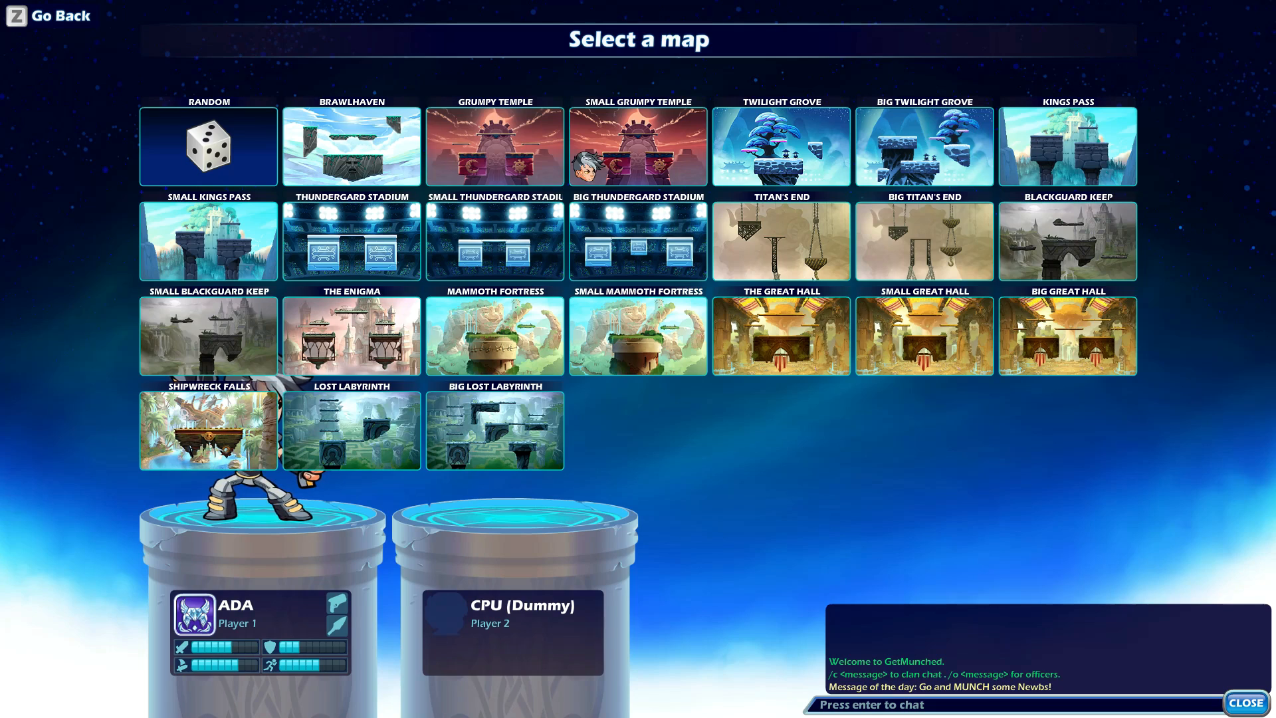
pyautogui.press('Left')
pyautogui.press('Left')
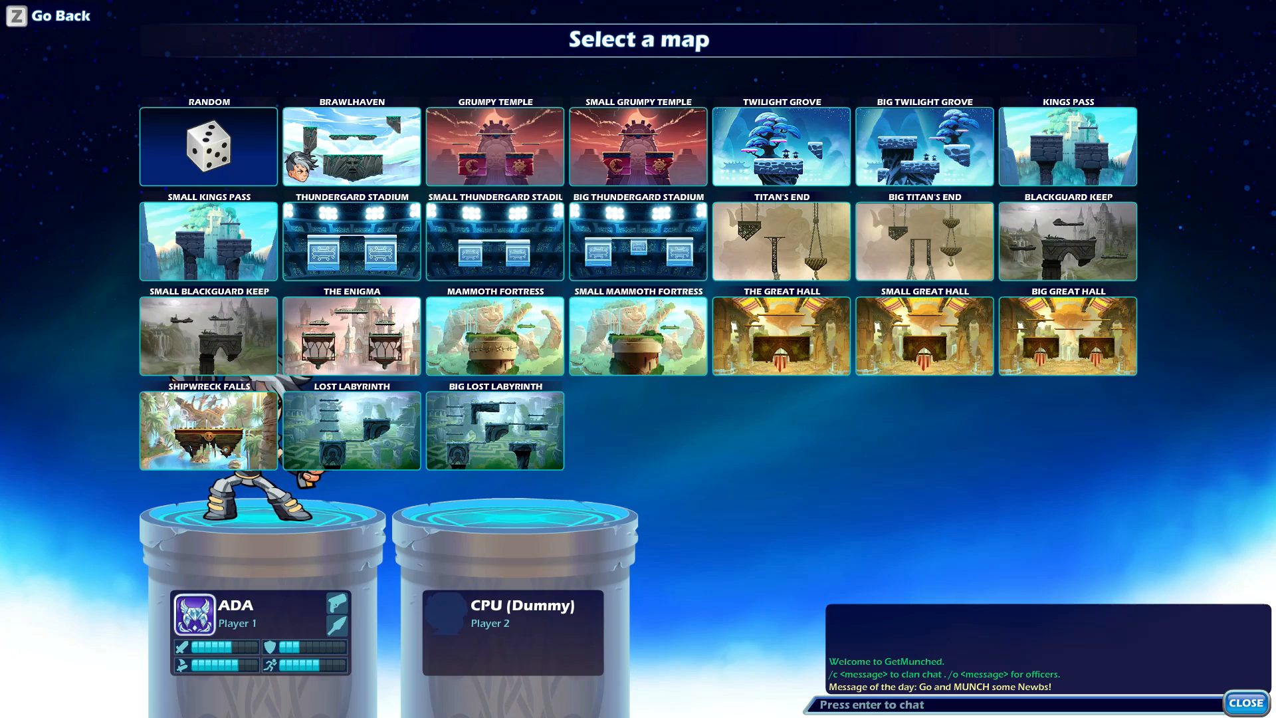
# - Choose the Titan's End map and start the training match
pyautogui.press('Down')
pyautogui.press('Right')
pyautogui.press('Right')
pyautogui.press('Up')
pyautogui.press('Left')
pyautogui.press('Left')
pyautogui.press('Down')
pyautogui.press('Right')
pyautogui.press('Right')
pyautogui.press('Right')
pyautogui.press('c')
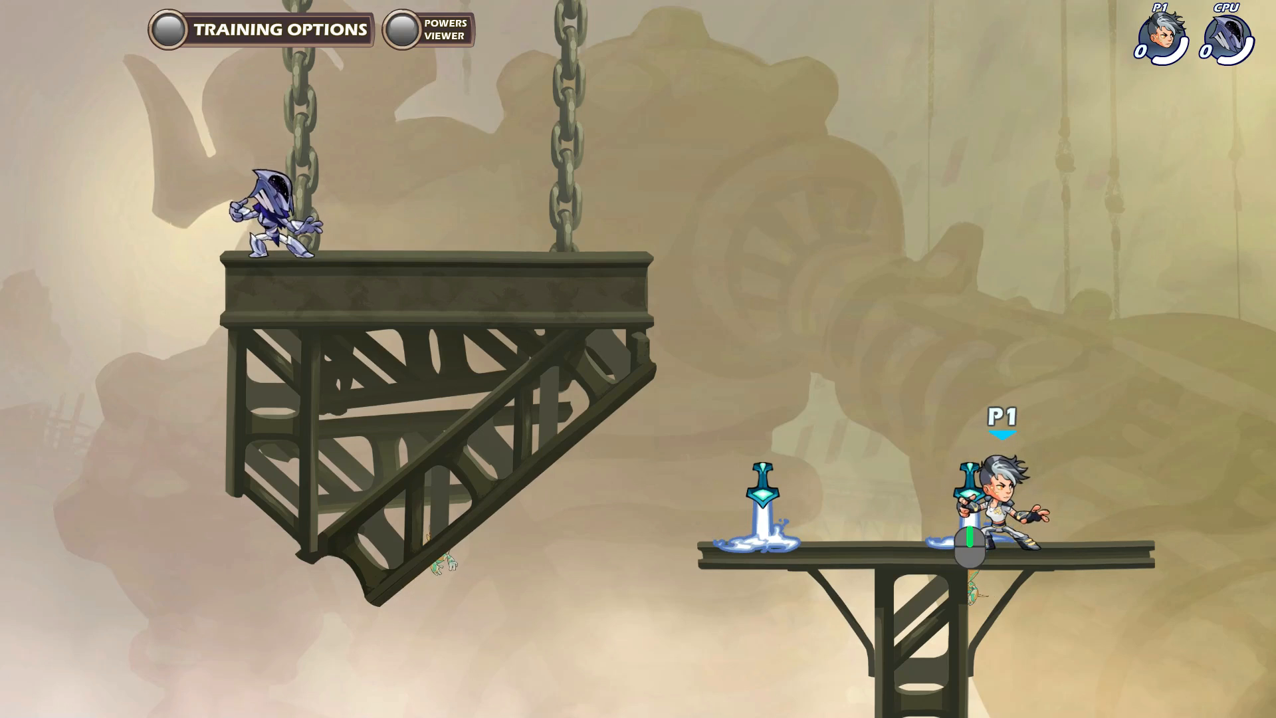
# - Move Ada back and forth on the central T-shaped platform, ending clear of the spawned weapons
pyautogui.press('a')
pyautogui.press('space')
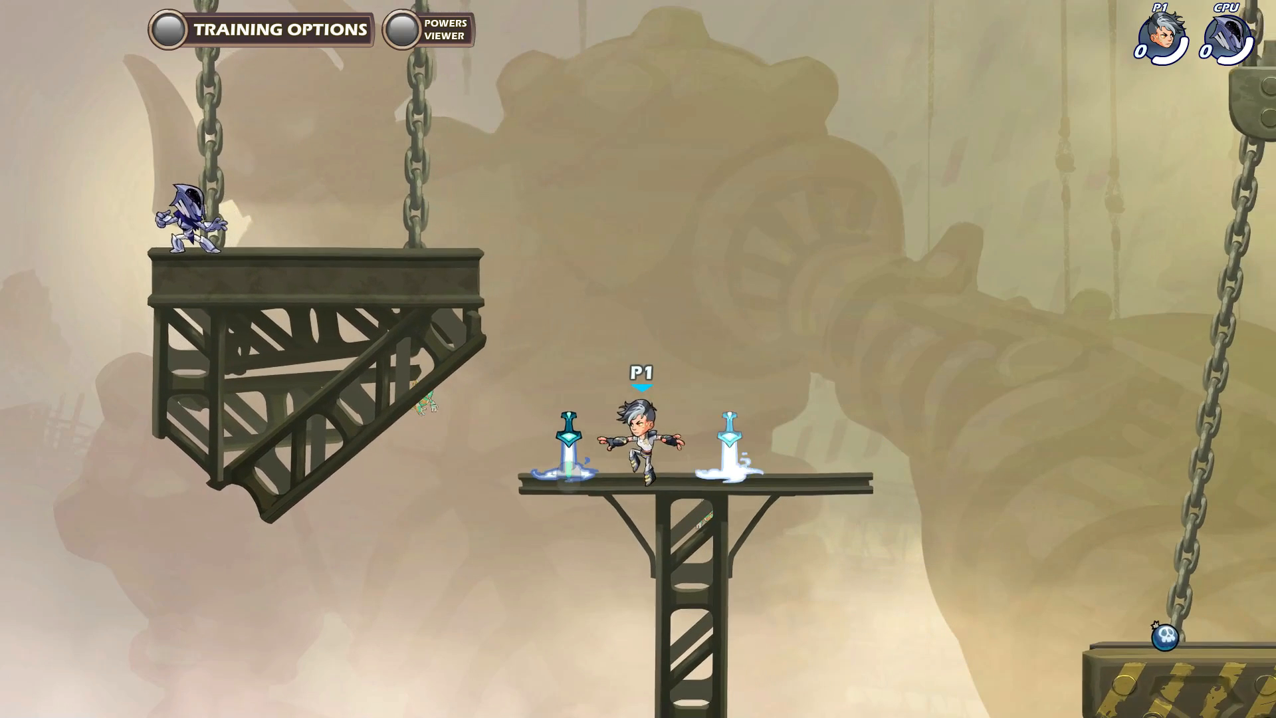
pyautogui.press('Right')
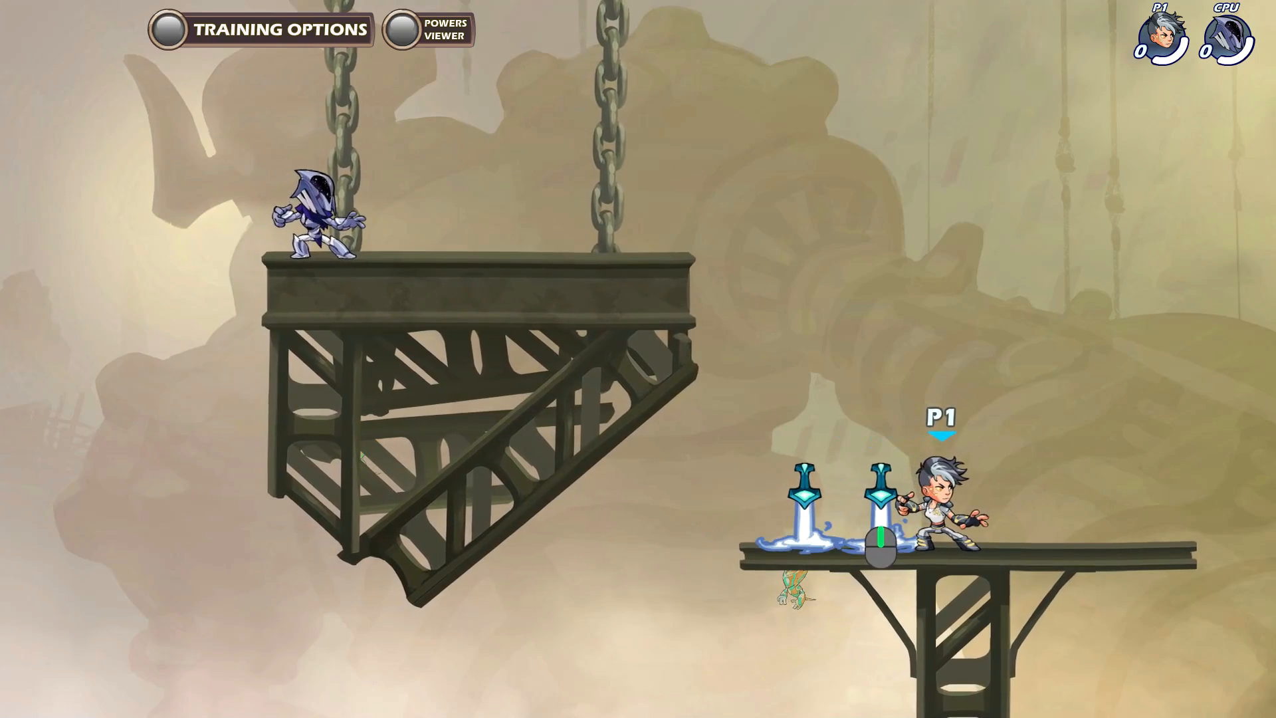
pyautogui.press('a')
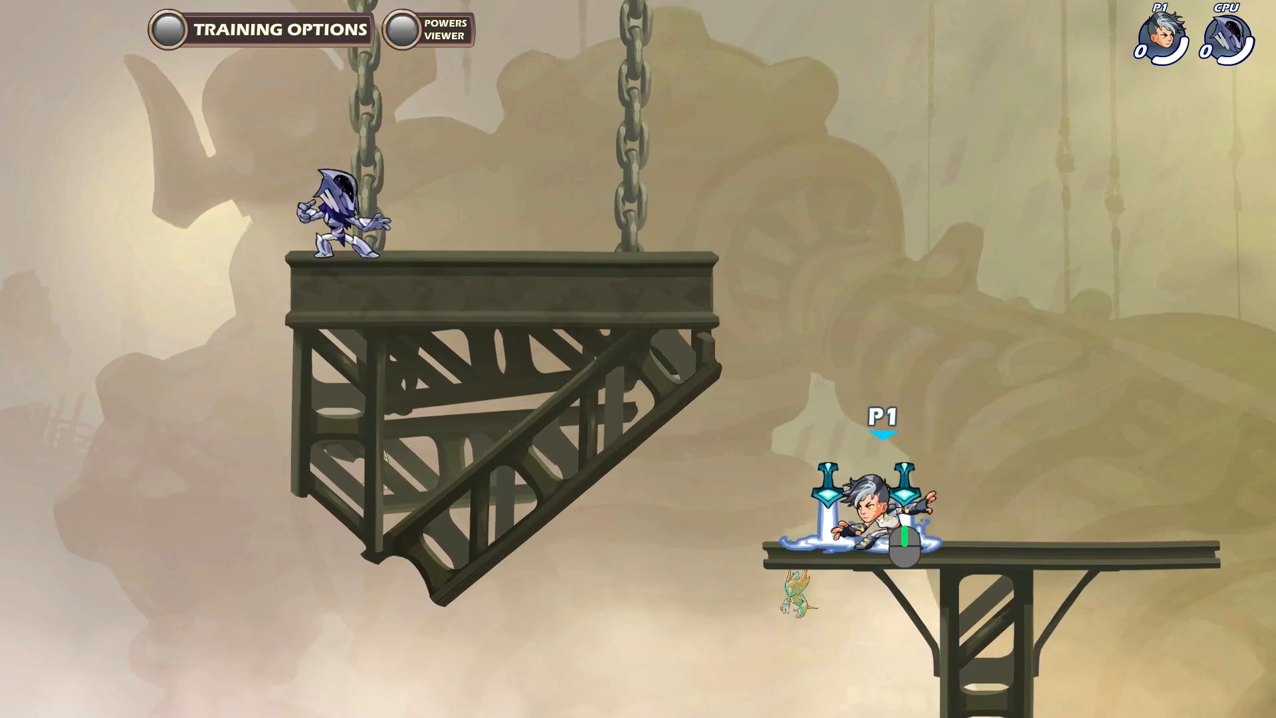
pyautogui.press('d')
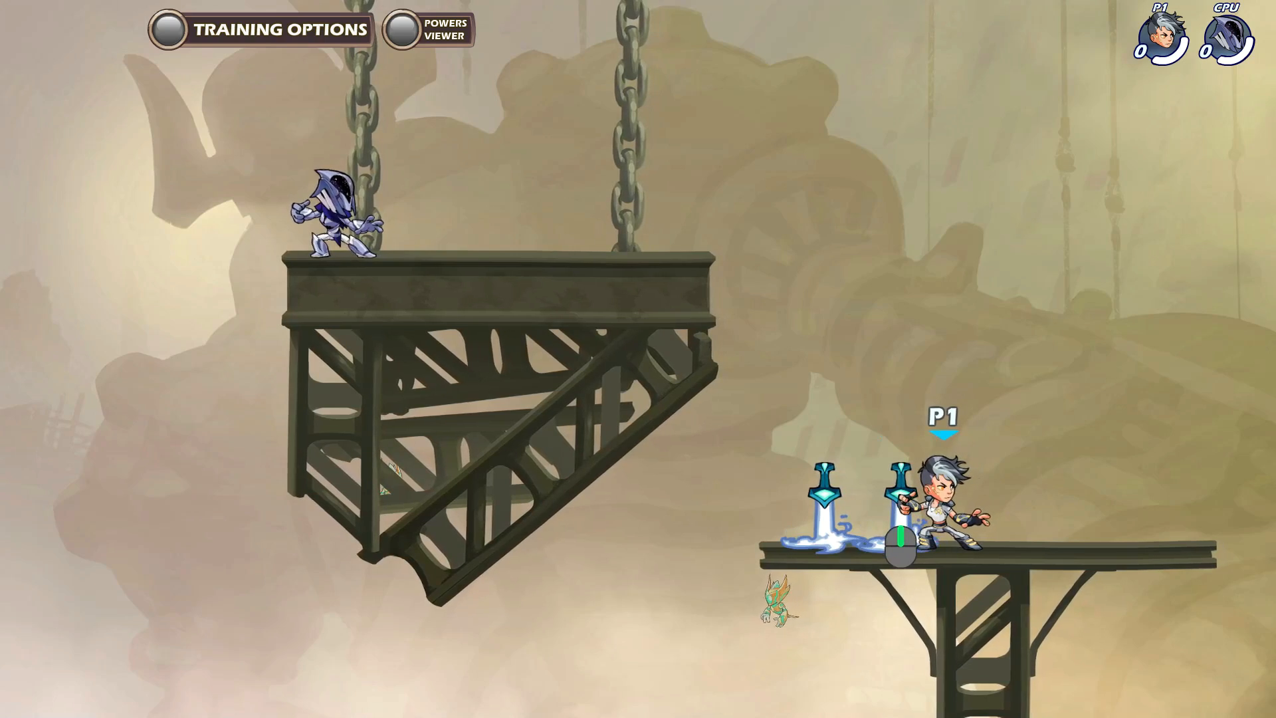
pyautogui.press('d')
pyautogui.press('a')
pyautogui.press('d')
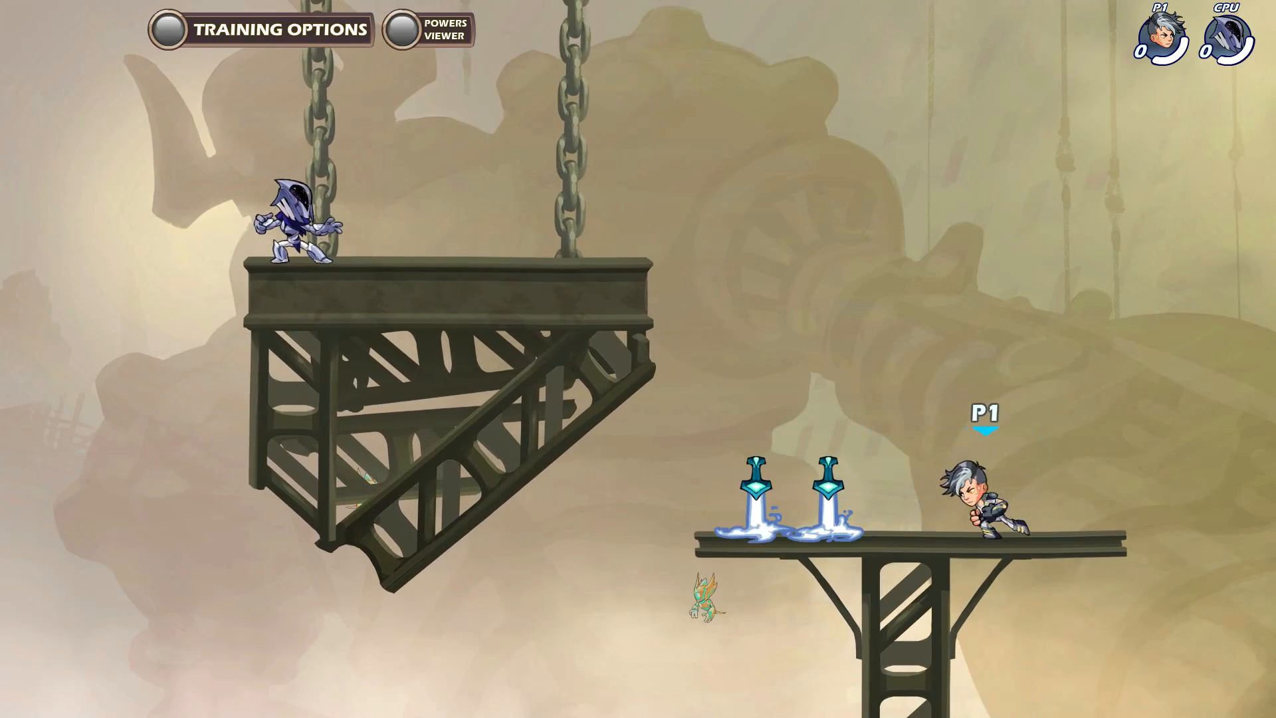
pyautogui.press('d')
pyautogui.press('space')
pyautogui.press('a')
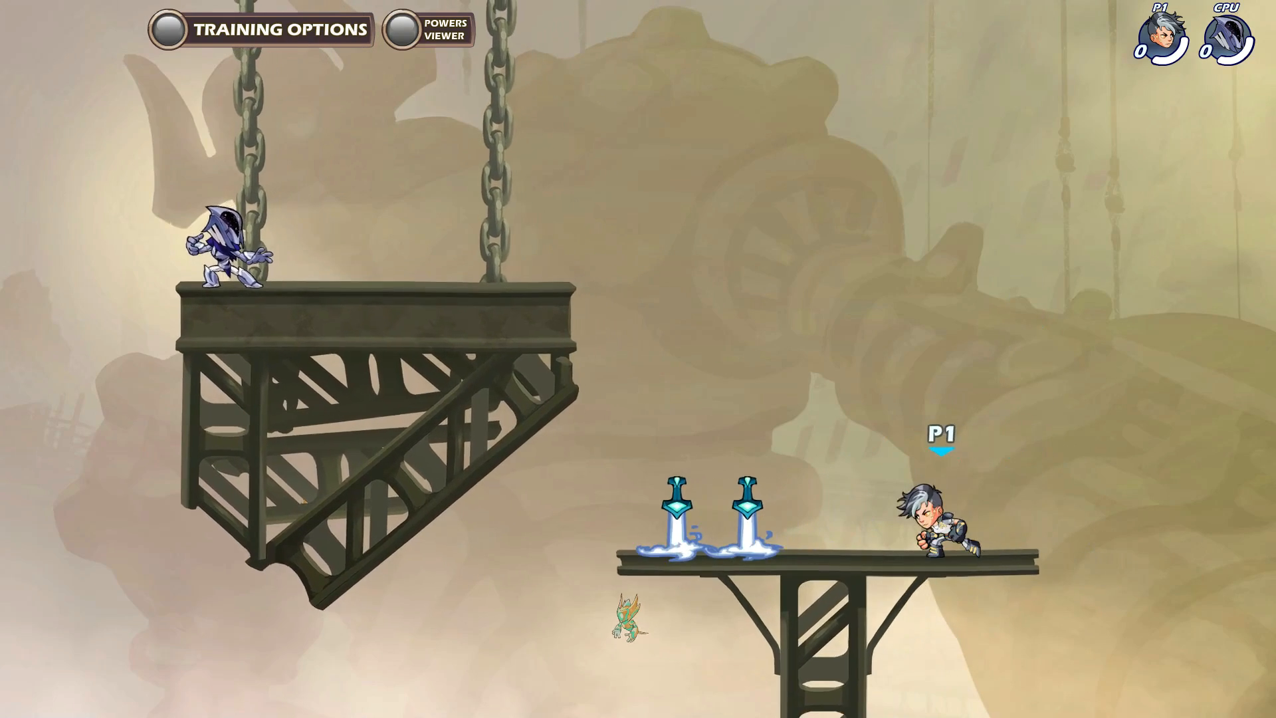
# - Set the training control mode to Bot and move the dummy onto Ada's T-shaped platform
pyautogui.press('Escape')
pyautogui.click(704, 72)
pyautogui.click(587, 162)
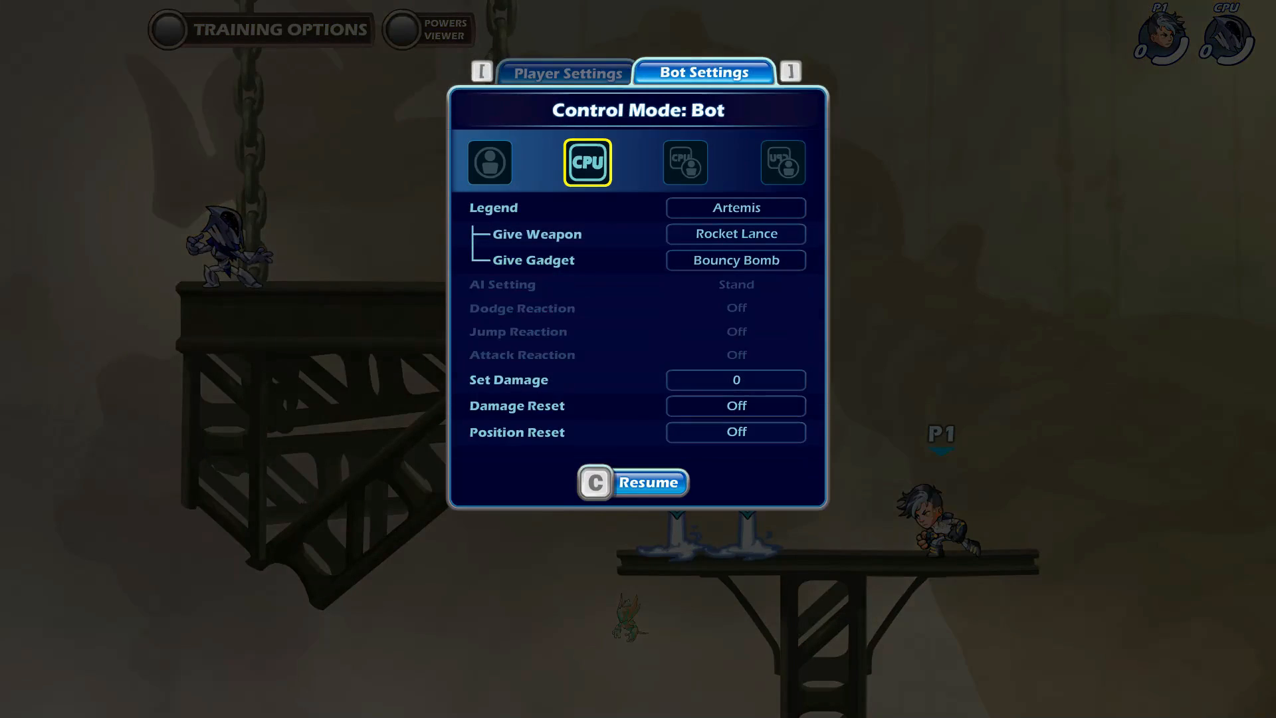
pyautogui.press('c')
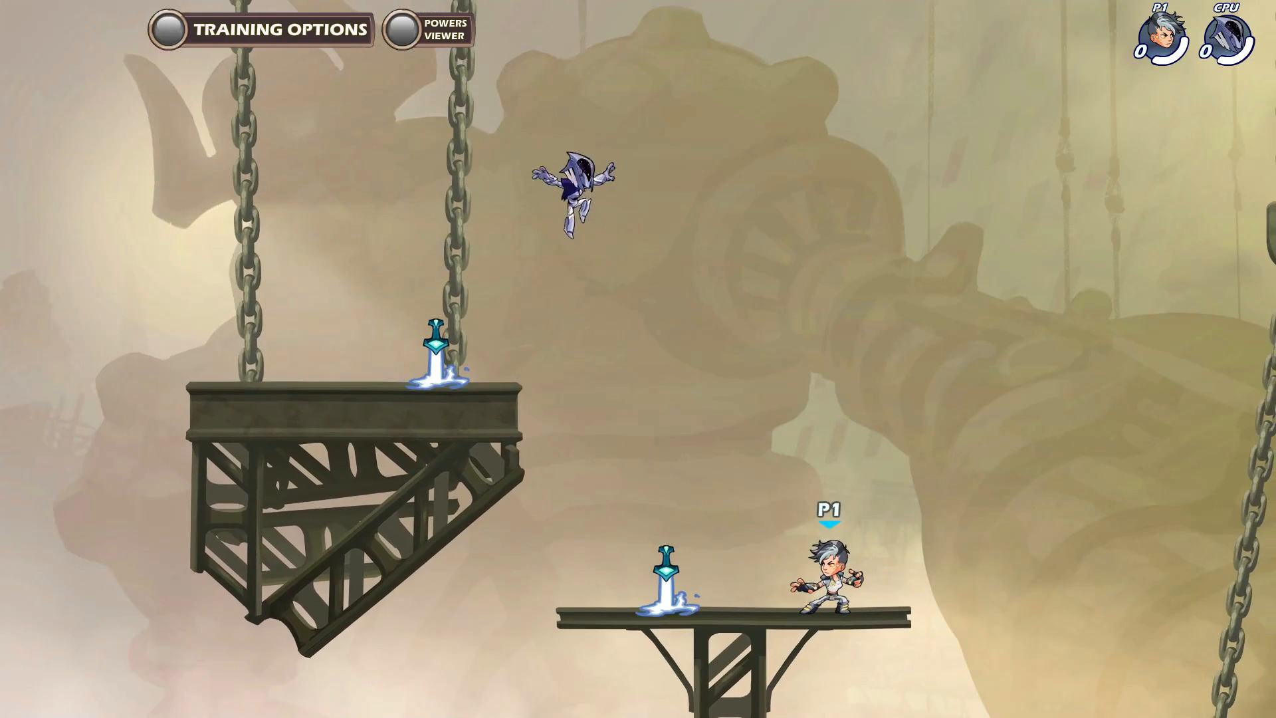
pyautogui.press('c')
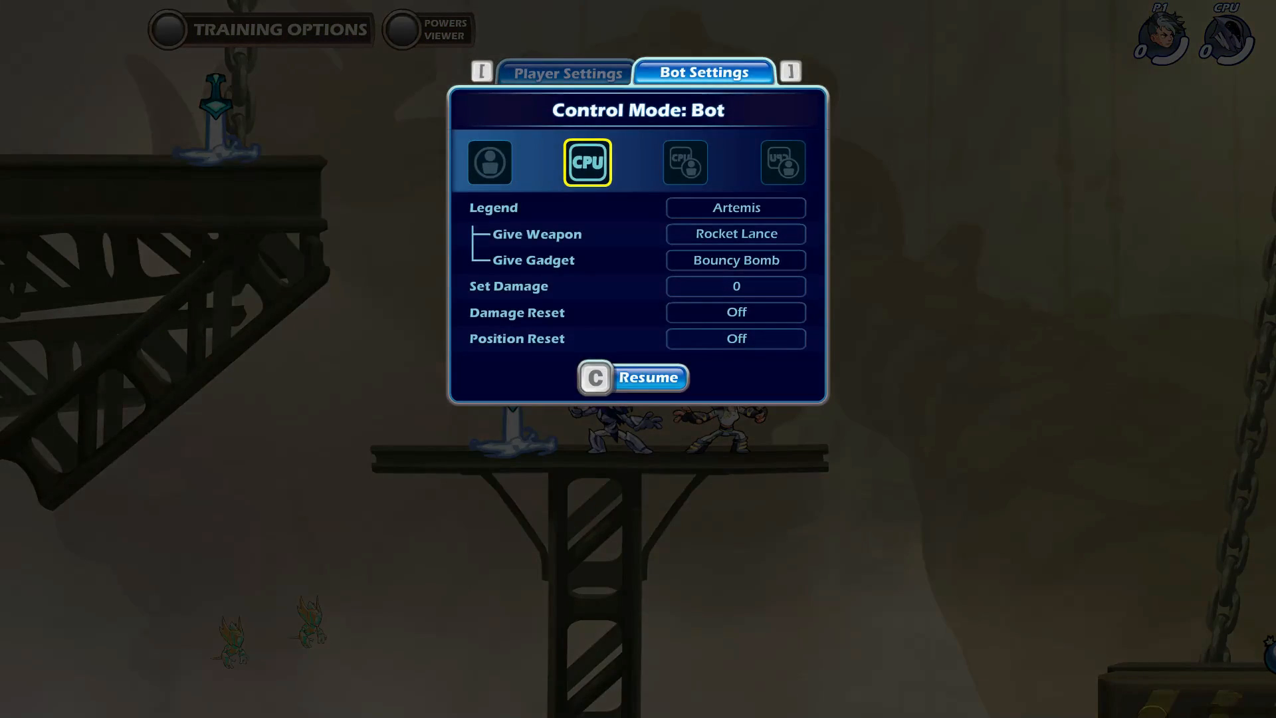
# - Return control to the player, turn Item Spawning off and resume the training match
pyautogui.press('Left')
pyautogui.press('[')
pyautogui.press('Up')
pyautogui.press('Up')
pyautogui.press('Up')
pyautogui.press('Down')
pyautogui.press('Down')
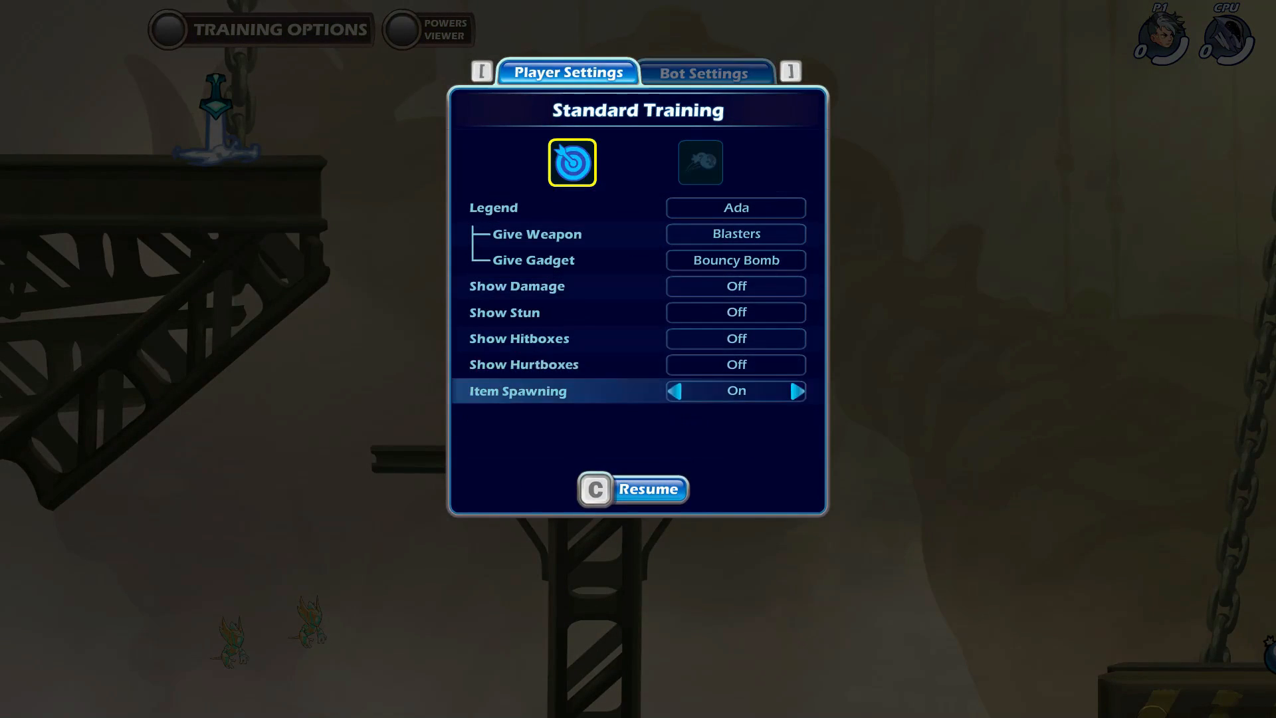
pyautogui.press('Up')
pyautogui.press('Down')
pyautogui.press('Left')
pyautogui.press('c')
# - Move Ada beside the dummy on the T-shaped platform
pyautogui.press('Left')
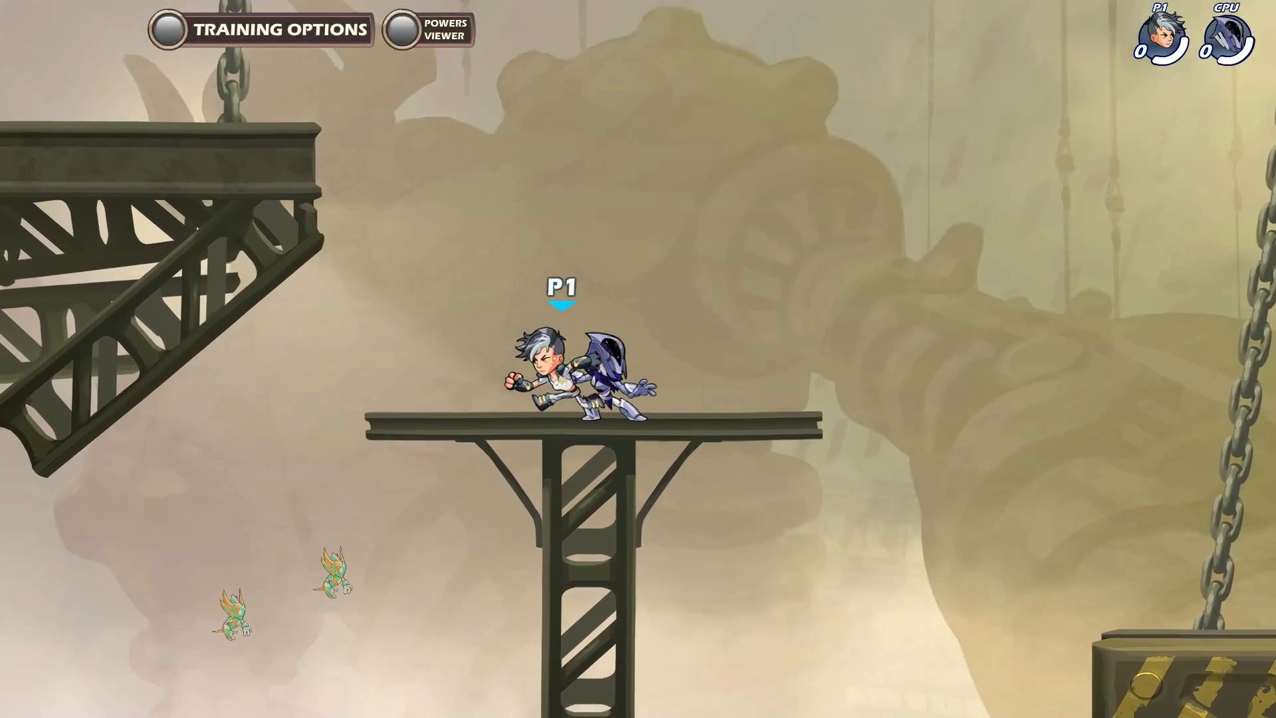
pyautogui.press('Right')
pyautogui.press('Left')
pyautogui.press('Right')
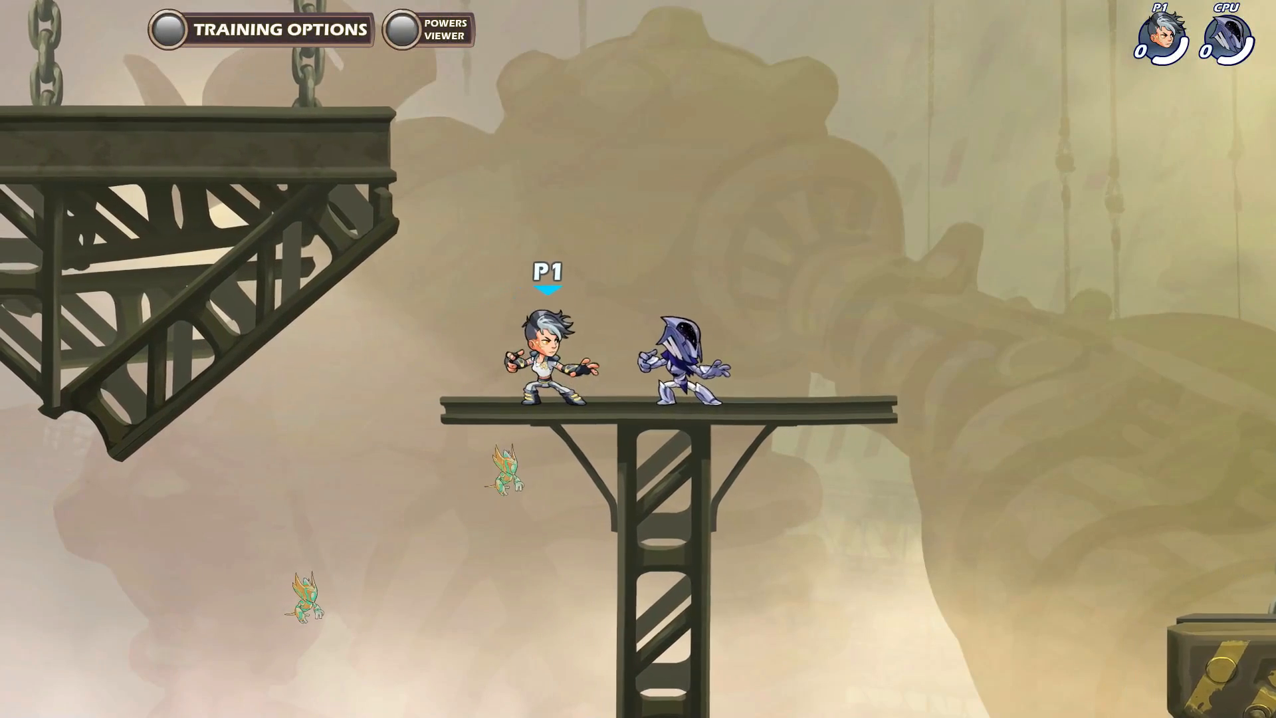
pyautogui.press('c')
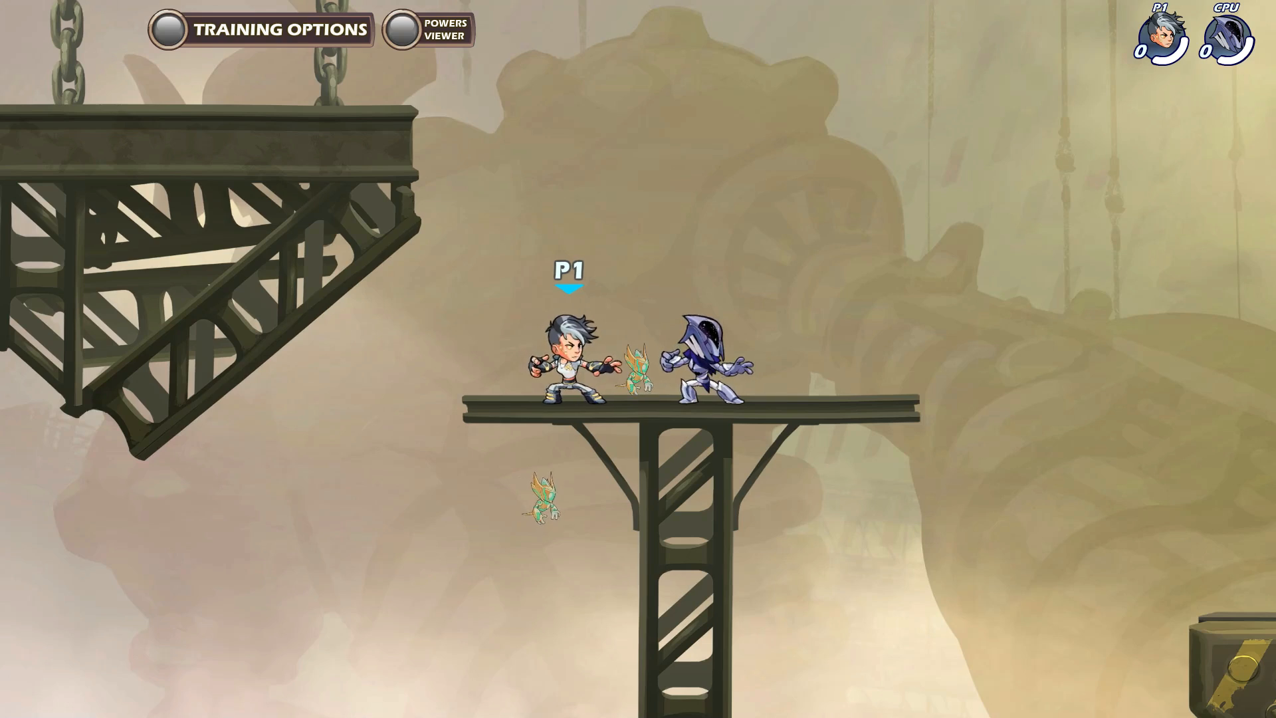
pyautogui.press('Left')
# - Give Ada the Blasters through the training player settings and resume the match
pyautogui.press('Escape')
pyautogui.press('Down')
pyautogui.press('Down')
pyautogui.press('Down')
pyautogui.press('Up')
pyautogui.press('Up')
pyautogui.press('Up')
pyautogui.press('Down')
pyautogui.press('Down')
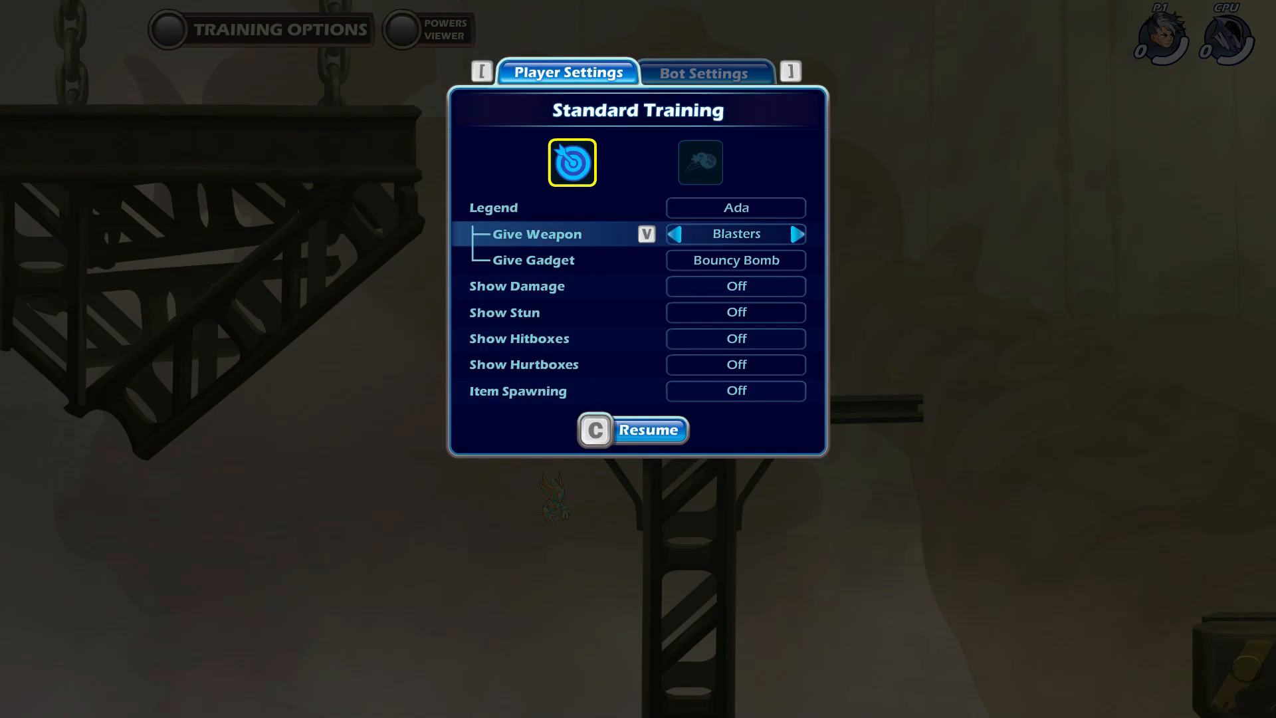
pyautogui.press('Right')
pyautogui.press('Right')
pyautogui.press('c')
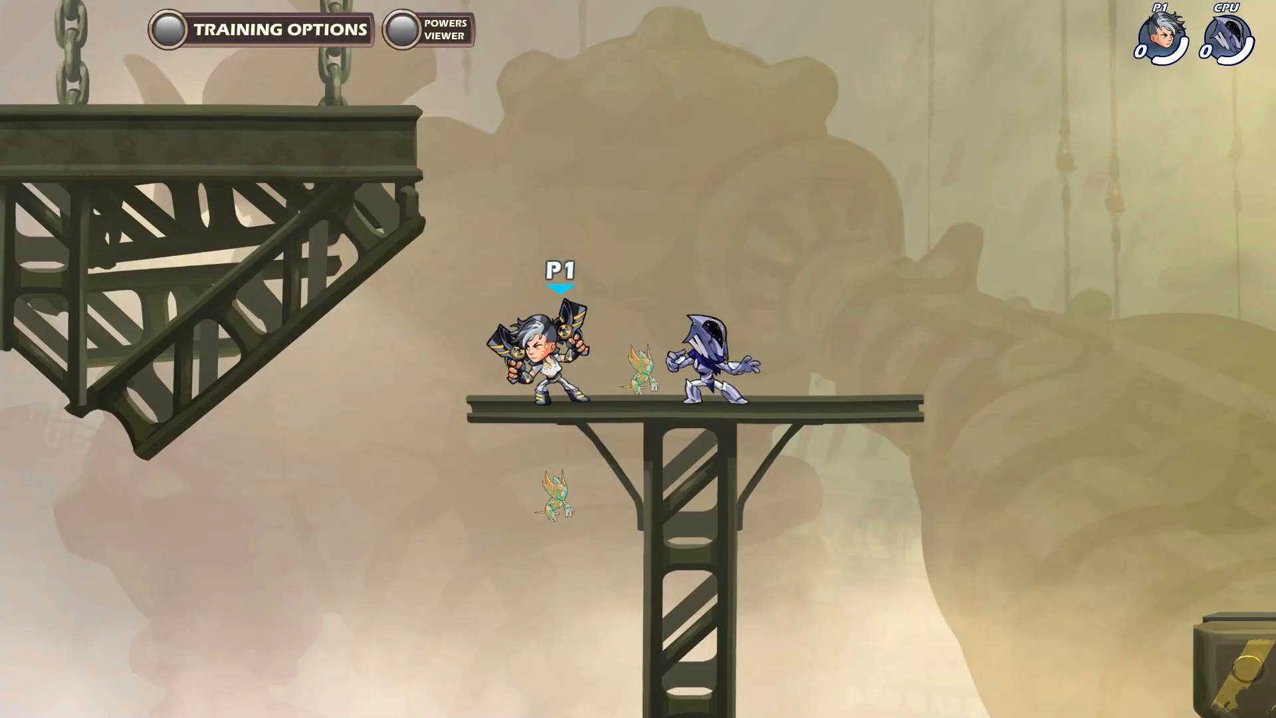
# - Change Ada's given weapon to the spear and resume the match
pyautogui.press('Escape')
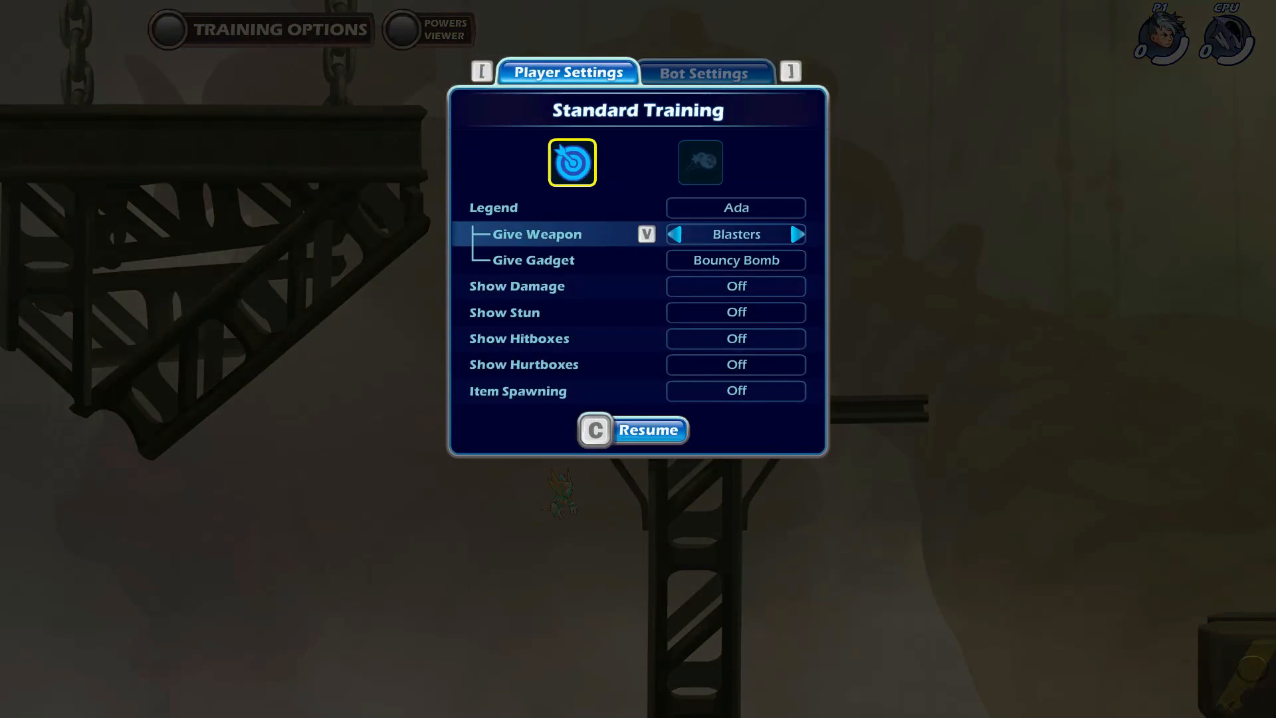
pyautogui.press('Right')
pyautogui.press('c')
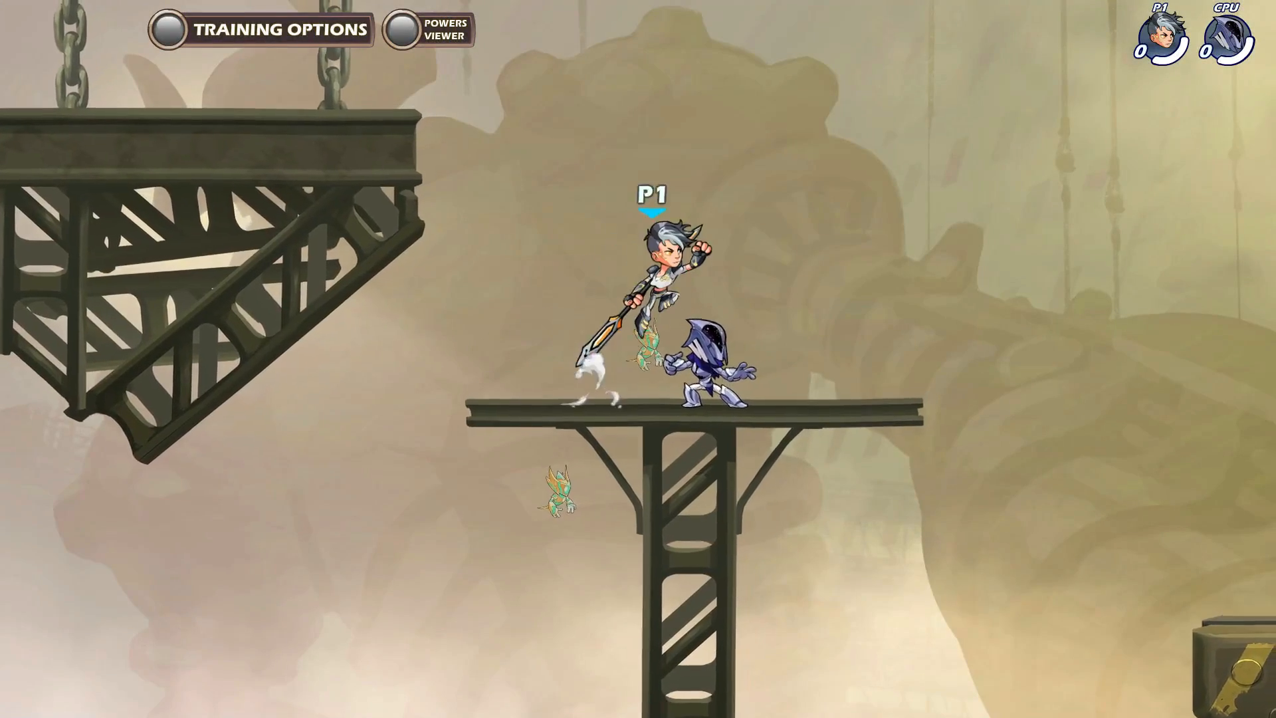
# - Jump Ada around the dummy and the platform edge while holding the spear
pyautogui.press('Left')
pyautogui.press('Right')
pyautogui.press('Up')
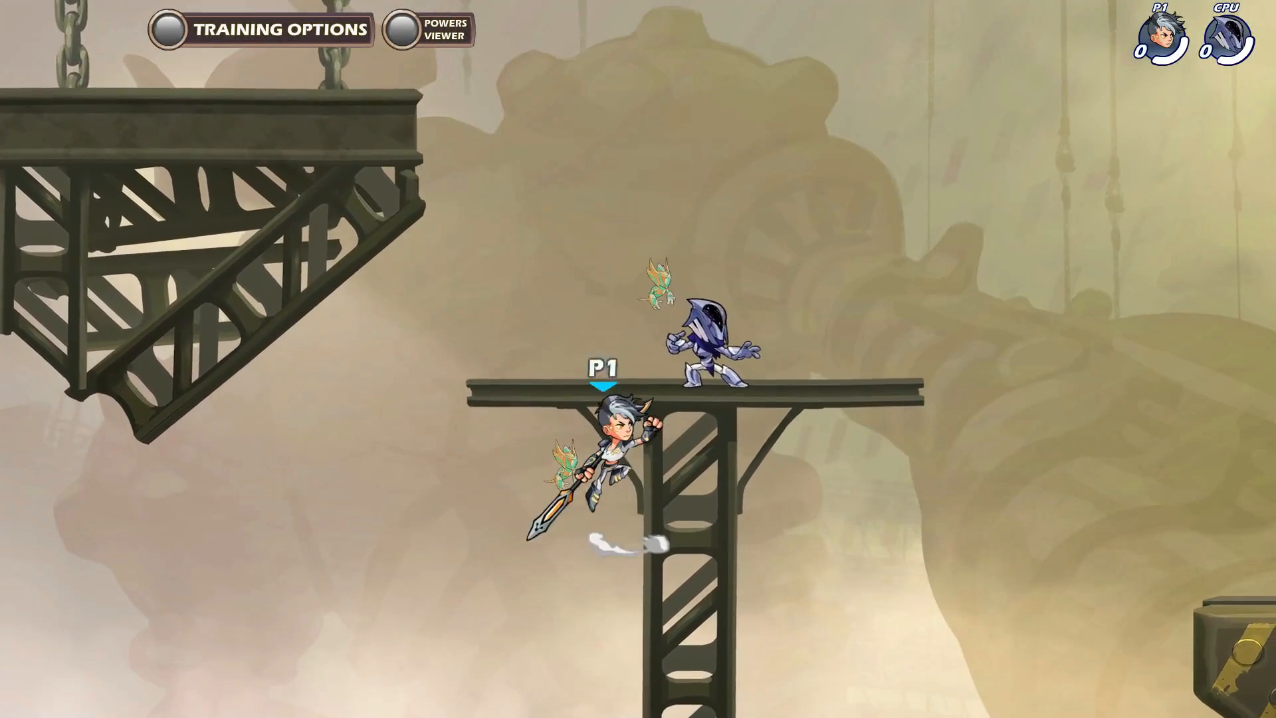
pyautogui.press('Left')
pyautogui.press('Up')
pyautogui.press('Right')
pyautogui.press('Up')
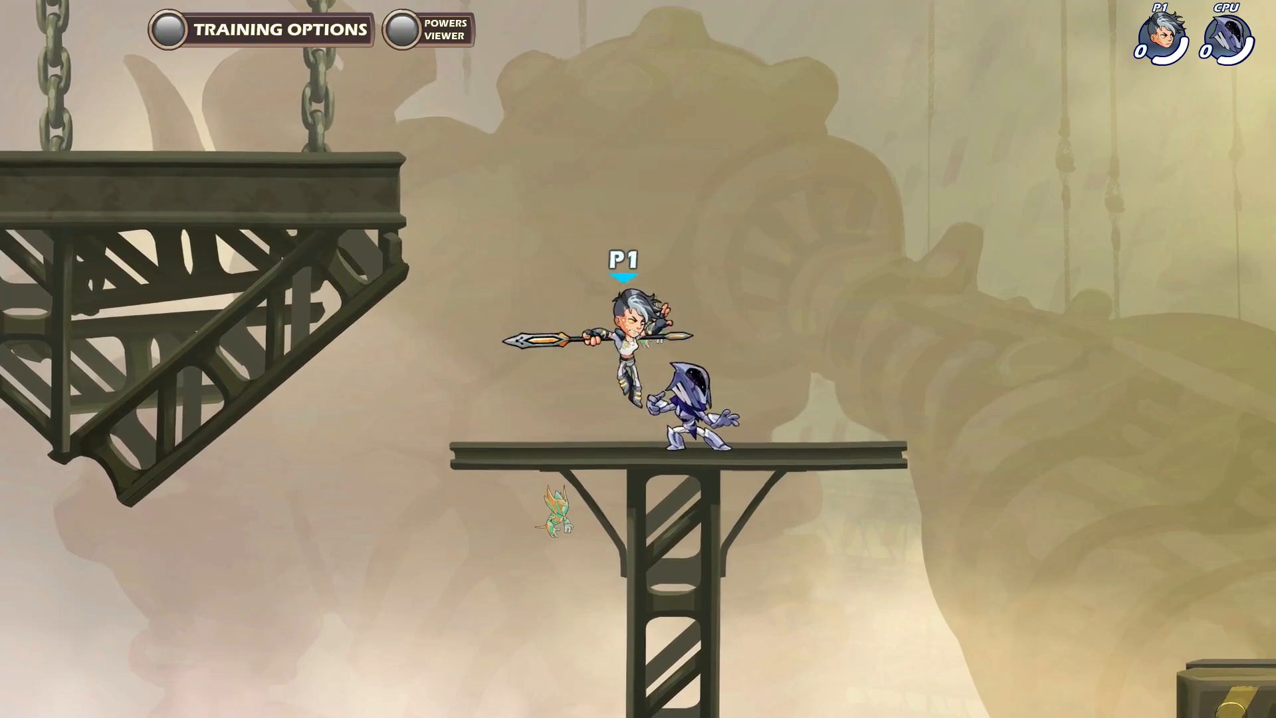
pyautogui.press('c')
pyautogui.press('Left')
pyautogui.press('Right')
pyautogui.press('Left')
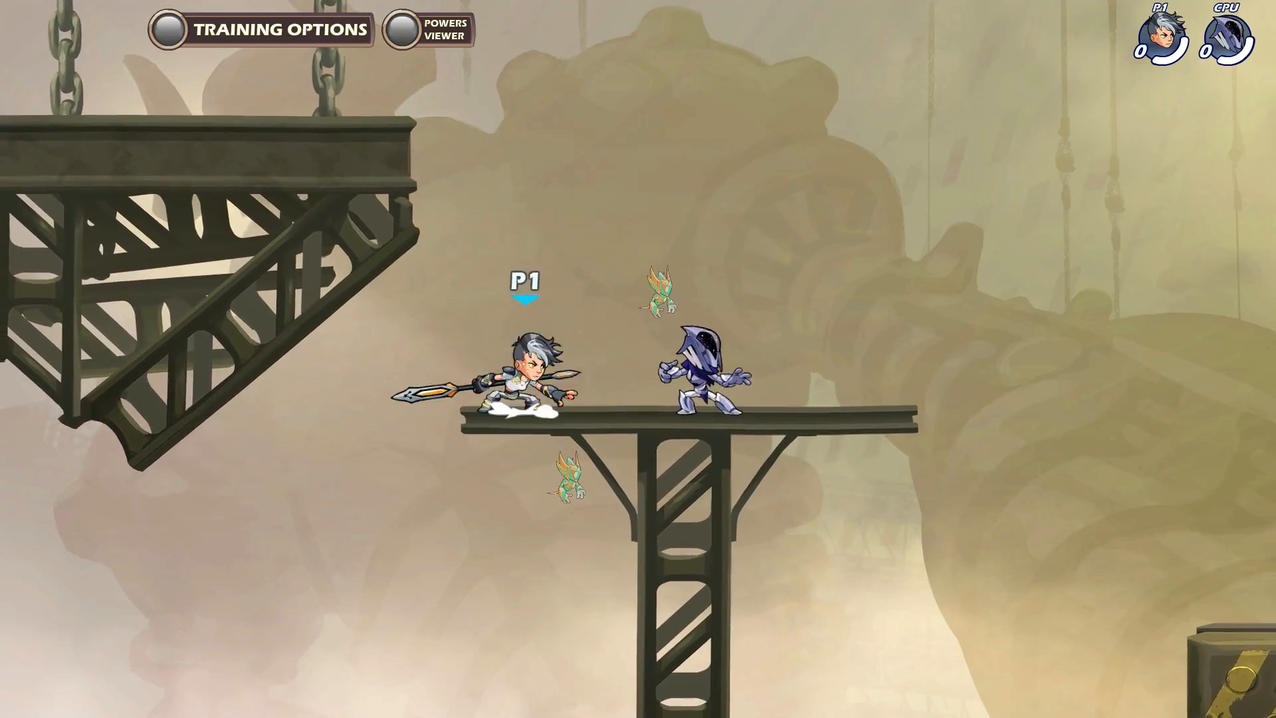
# - Jump Ada above the dummy and perform an aerial spear attack
pyautogui.press('Up')
pyautogui.press('Up')
pyautogui.press('c')
pyautogui.press('Right')
pyautogui.press('Up')
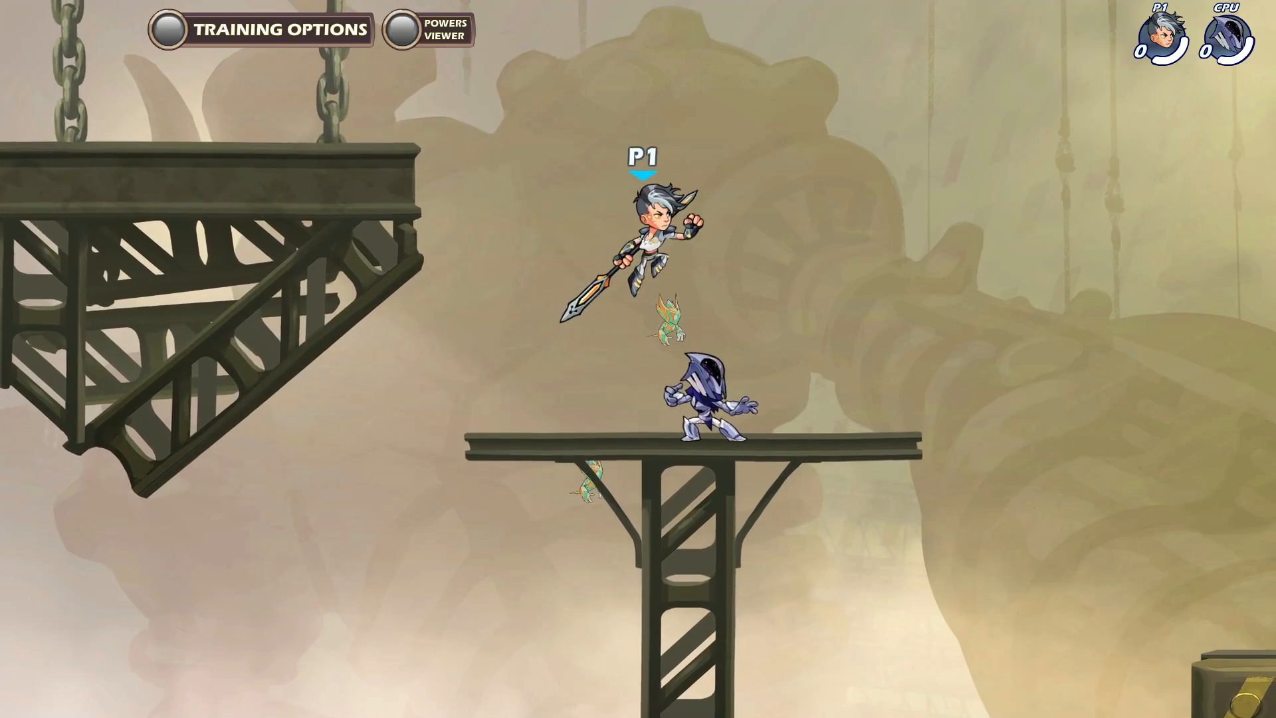
pyautogui.press('c')
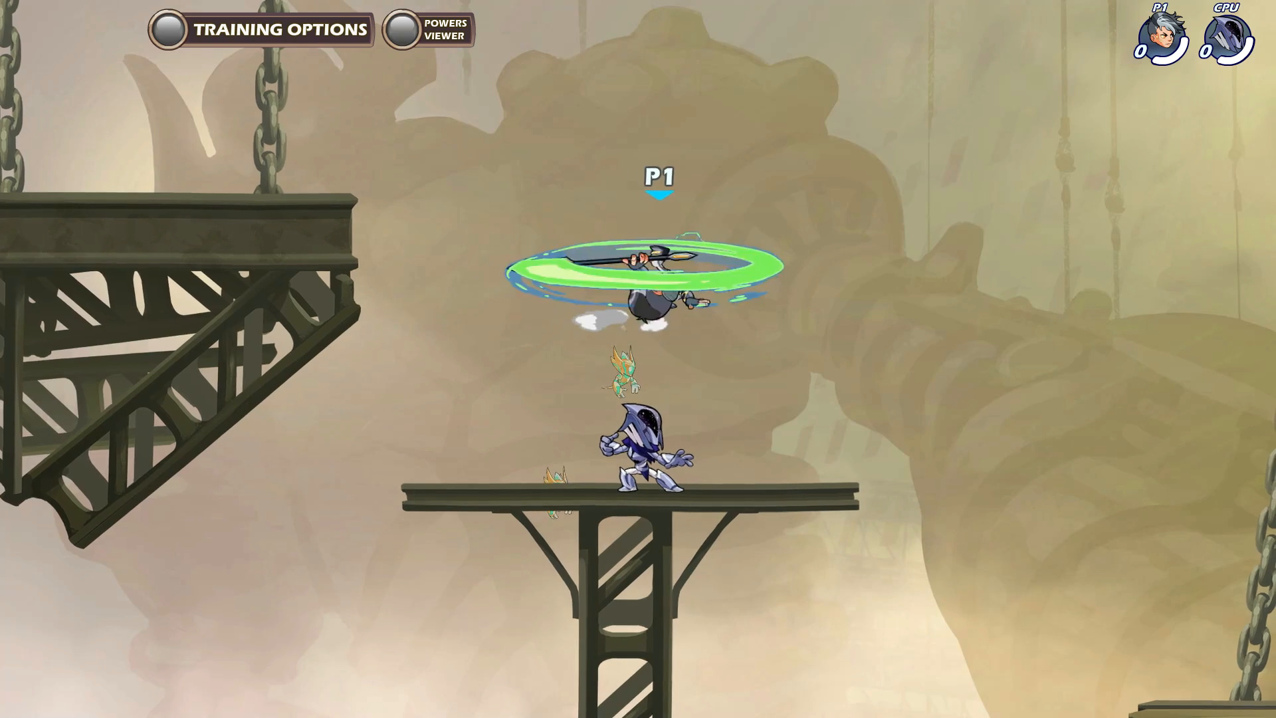
# - Move and jump Ada on both sides of the dummy, performing spear attacks
pyautogui.press('space')
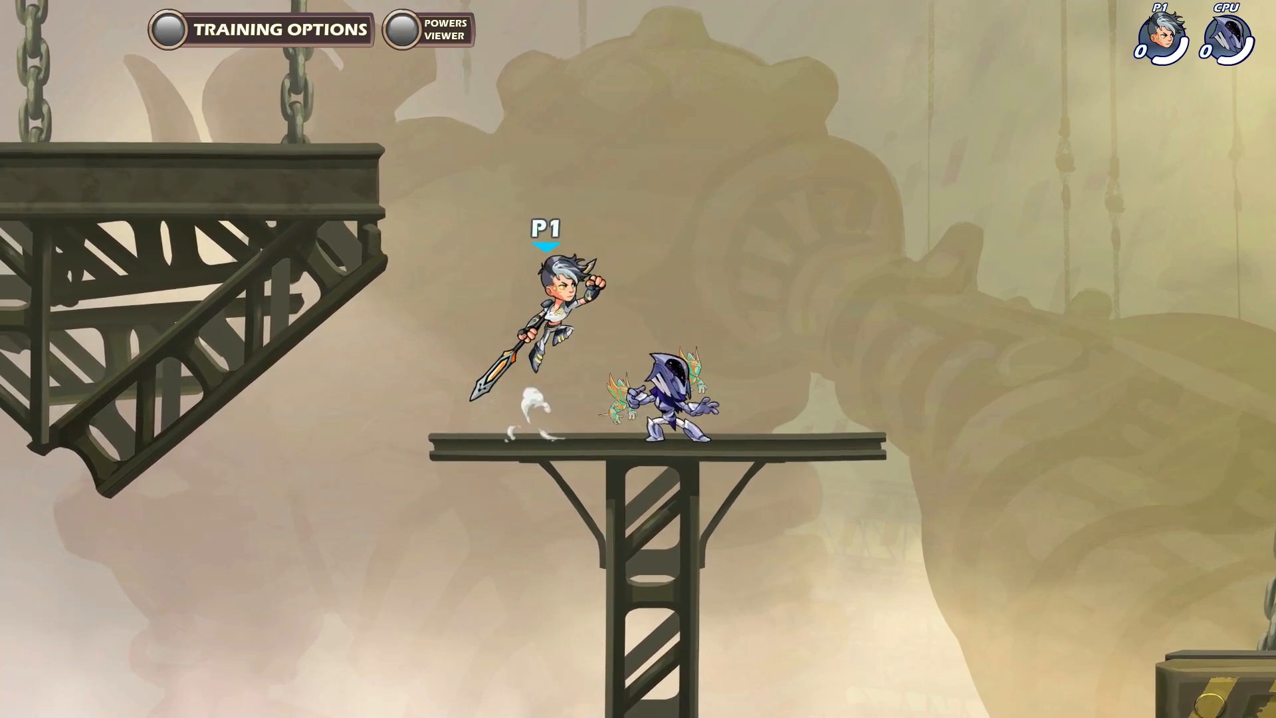
pyautogui.press('j')
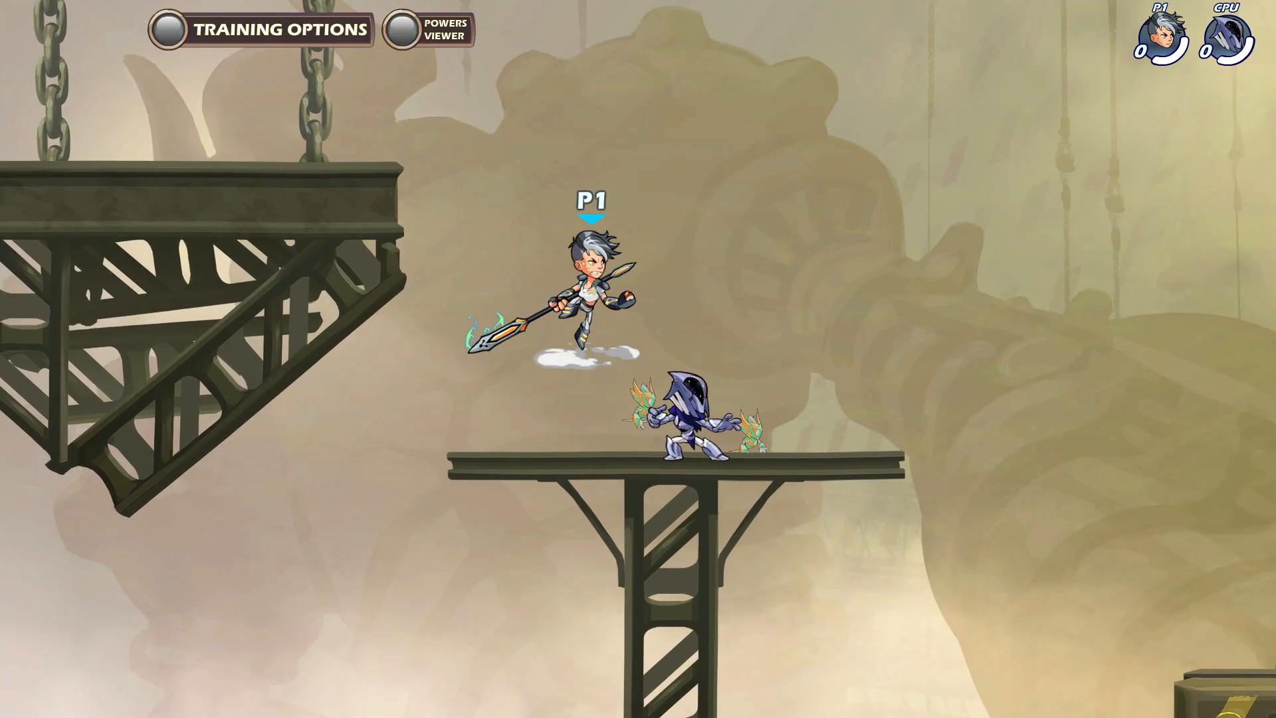
pyautogui.press('j')
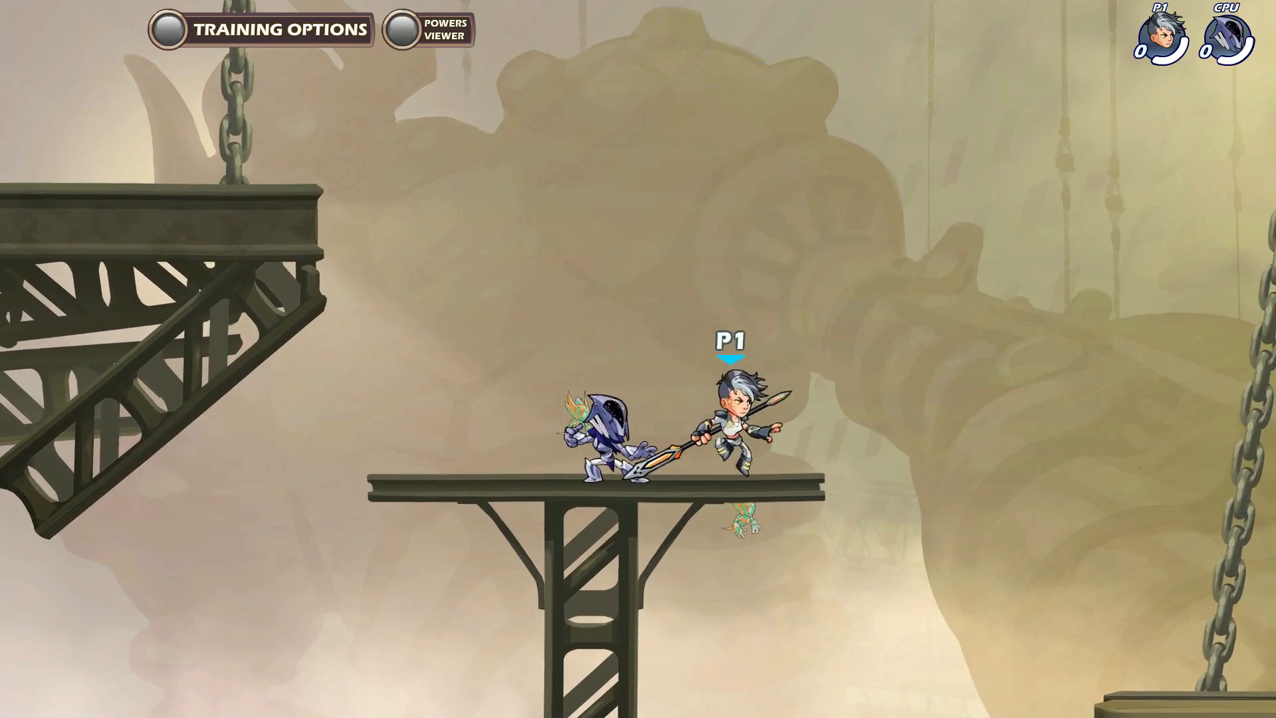
pyautogui.press('Left')
pyautogui.press('Right')
pyautogui.press('Up')
pyautogui.press('c')
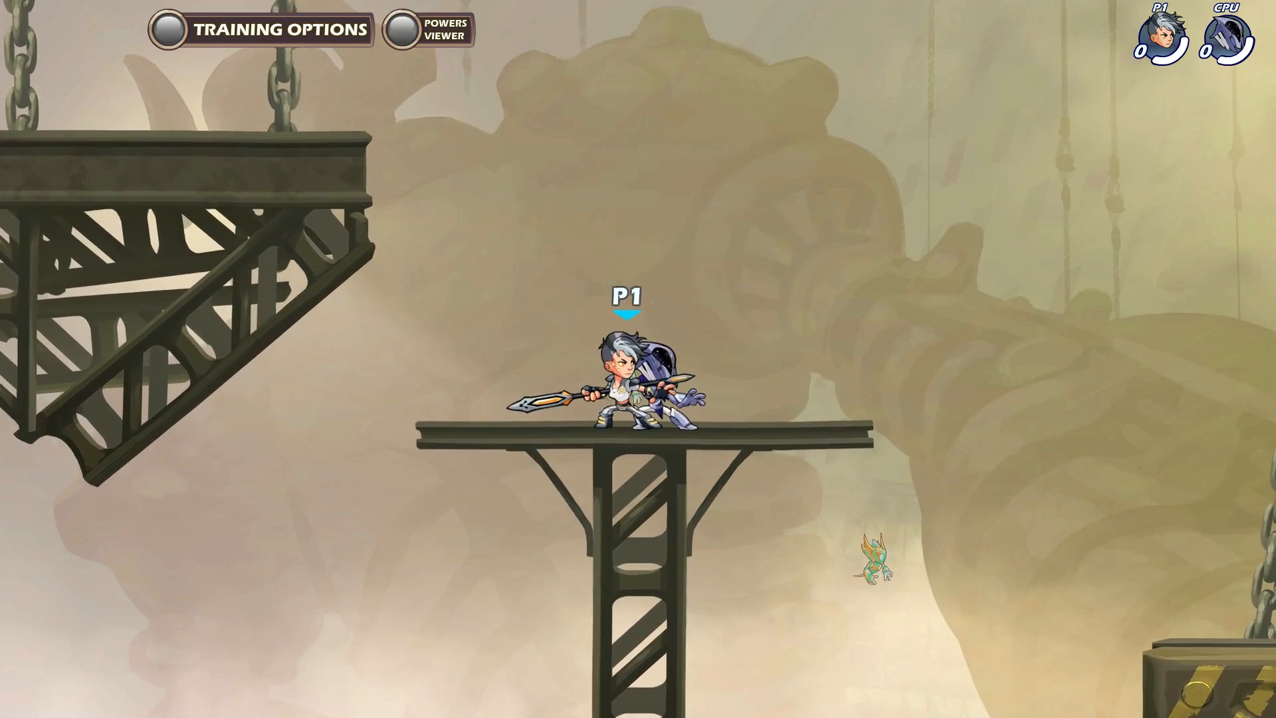
# - Repeat jumps and direction changes around the dummy and finish with an aerial spear swing above it
pyautogui.press('space')
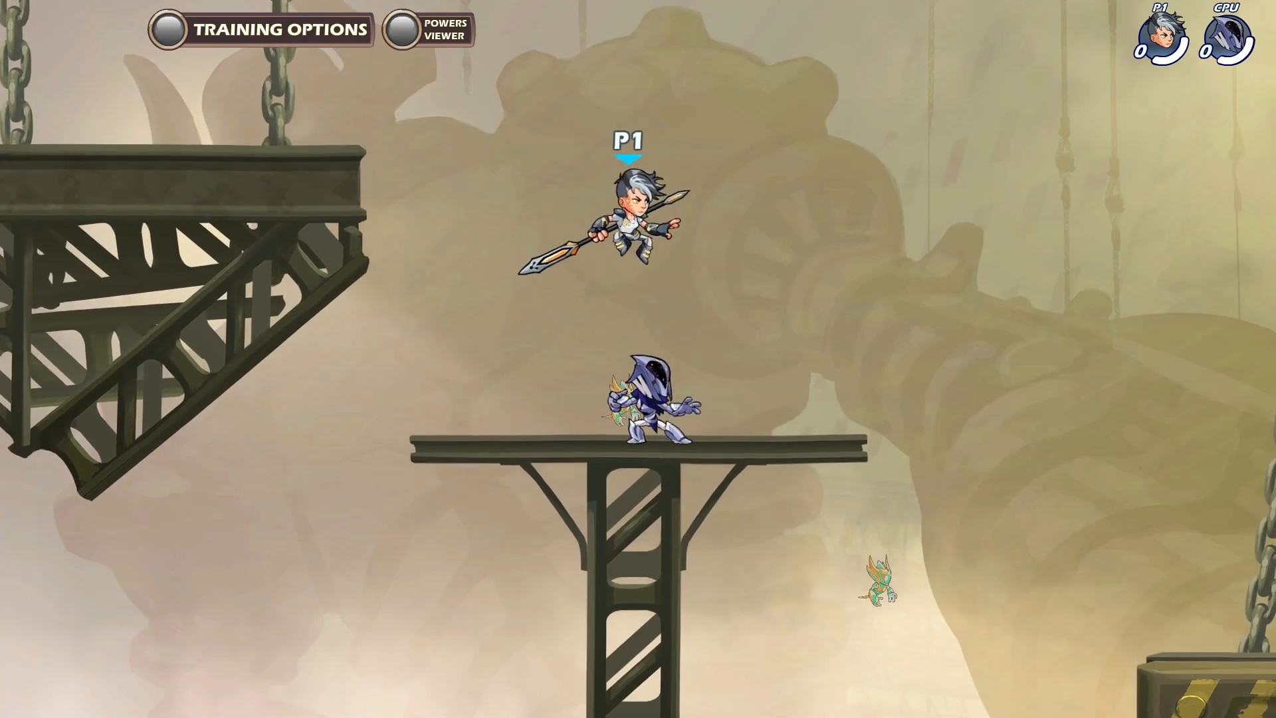
pyautogui.press('space')
pyautogui.press('space')
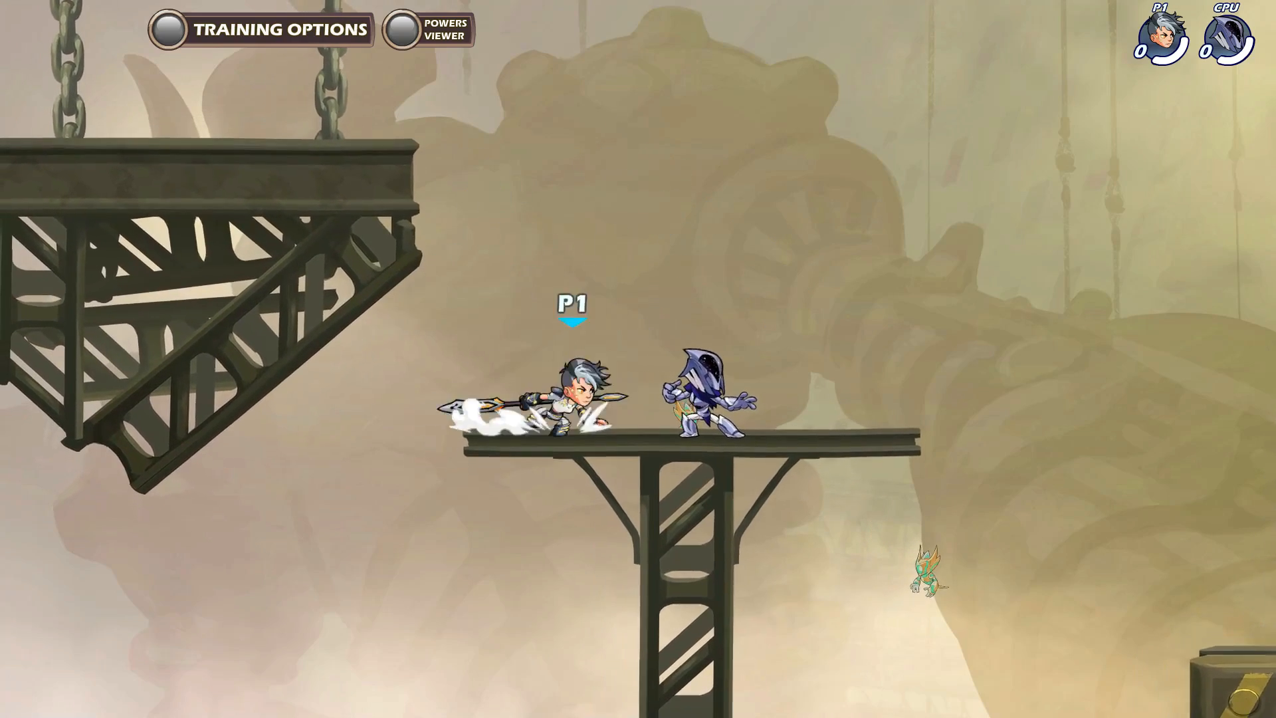
pyautogui.press('space')
pyautogui.press('a')
pyautogui.press('space')
pyautogui.press('d')
pyautogui.press('space')
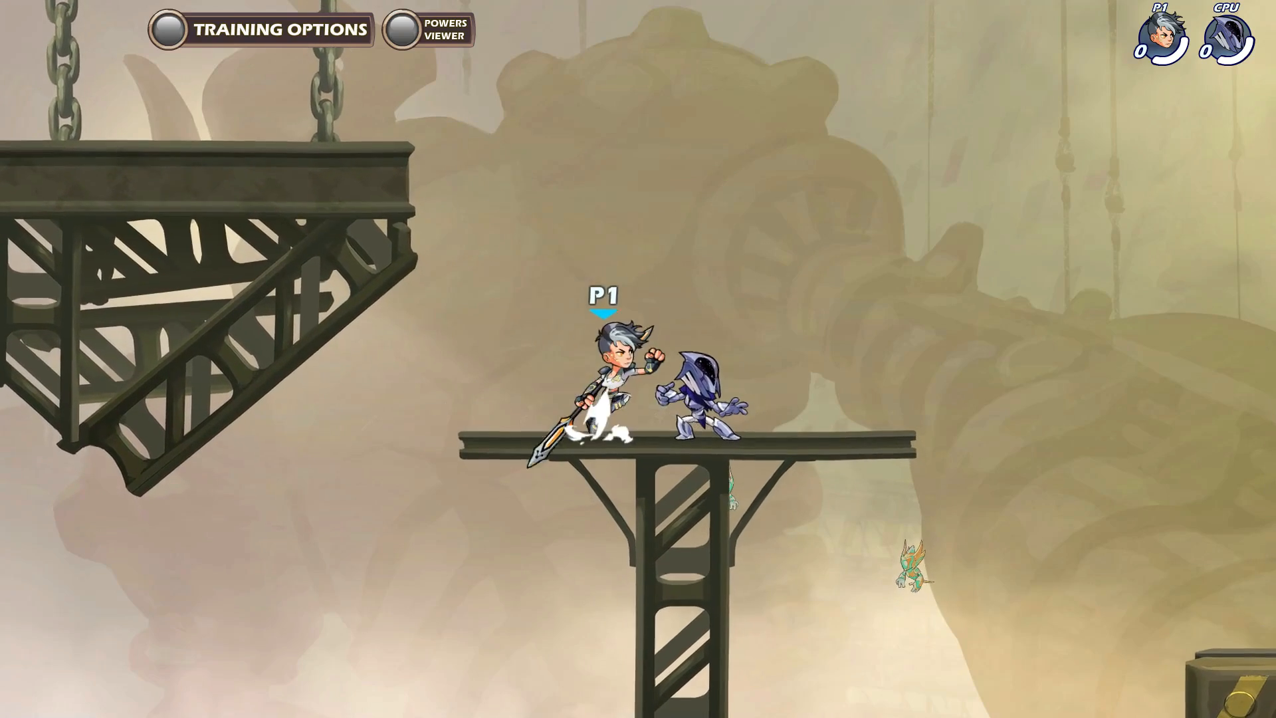
pyautogui.press('a')
pyautogui.press('space')
pyautogui.press('j')
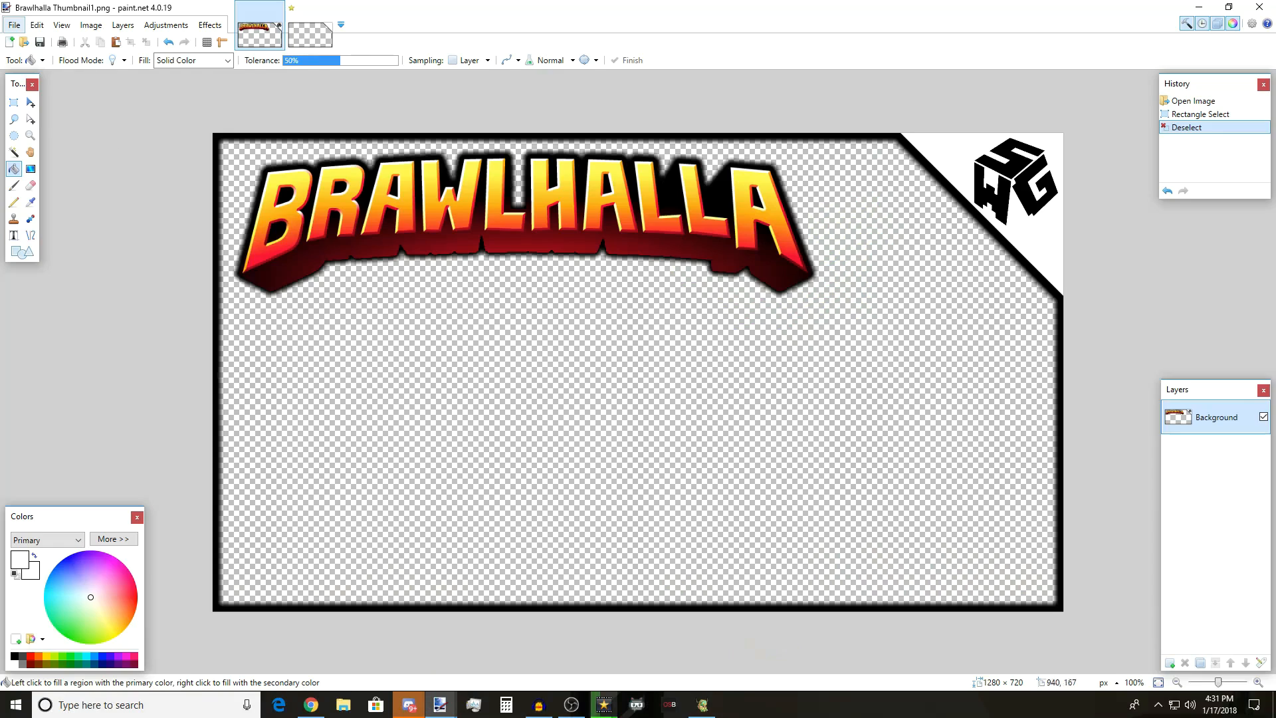
# - Switch to paint.net, create a new 3840 × 1080 image and paste the gameplay screenshot into it
pyautogui.click(9, 42)
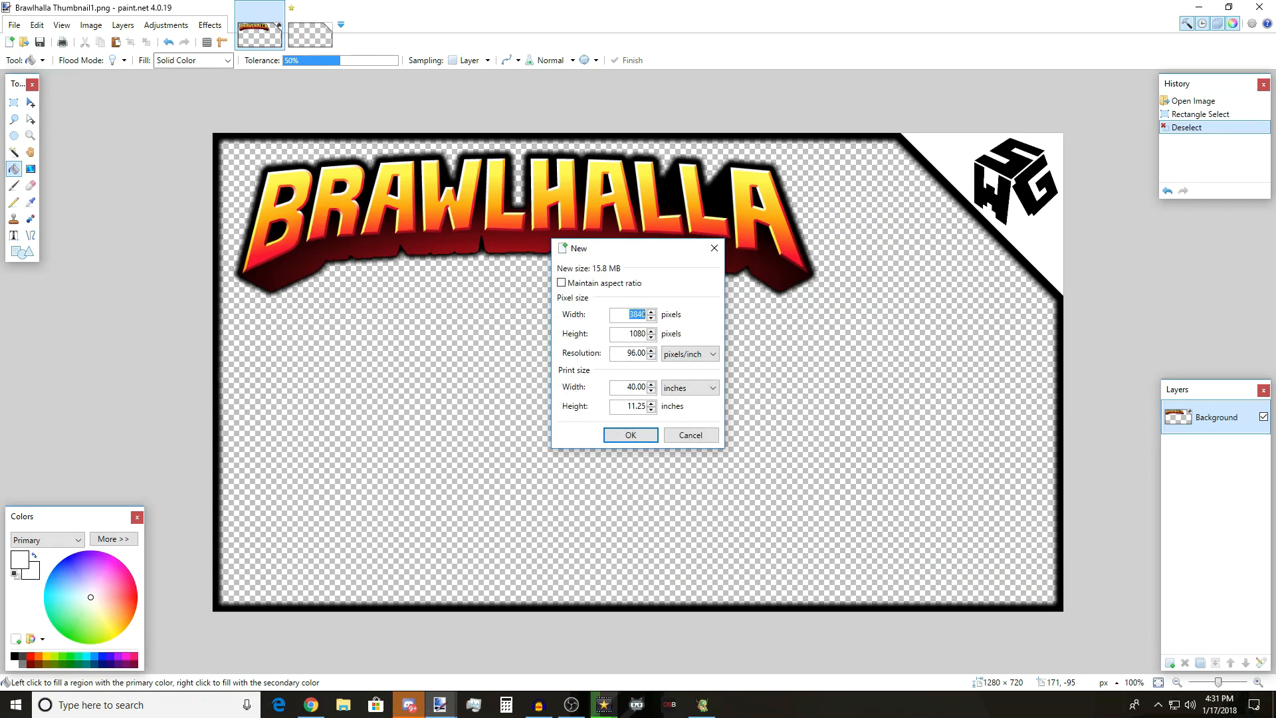
pyautogui.press('Return')
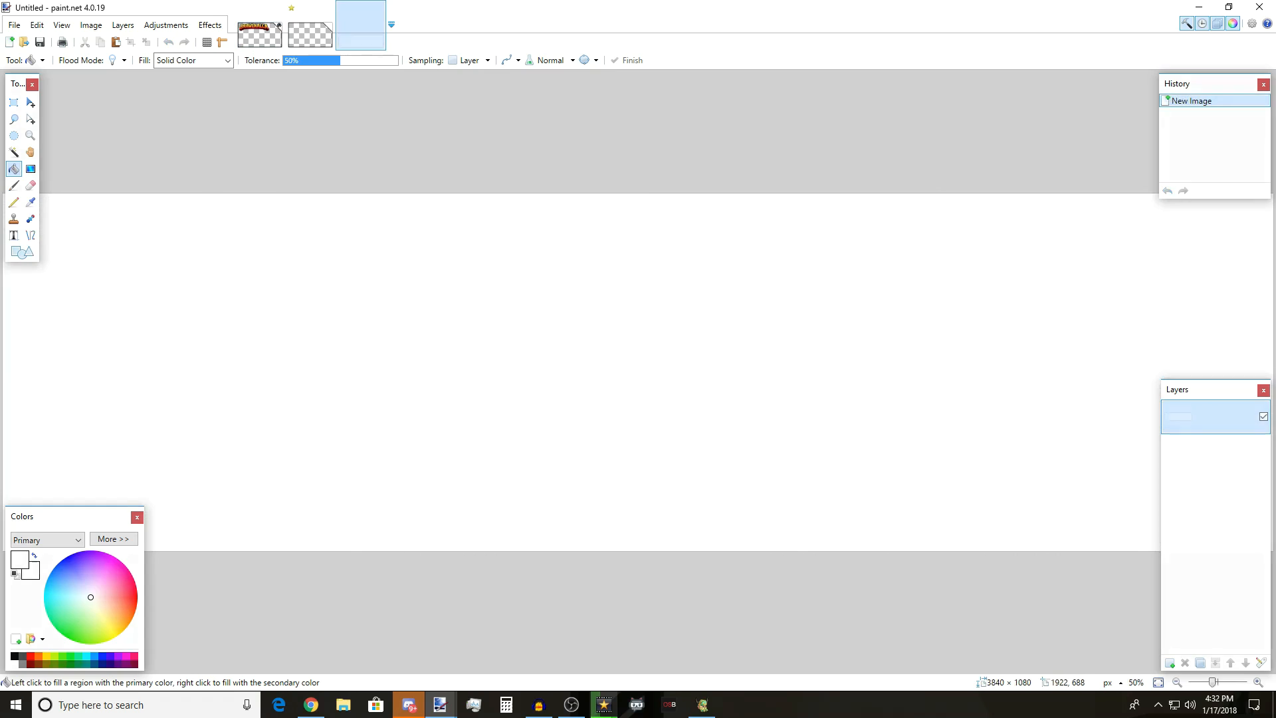
pyautogui.hotkey('ctrl', 'v')
# - Select the brown backdrop around Ada with the Magic Wand at 37% tolerance and erase it
pyautogui.click(1259, 682)
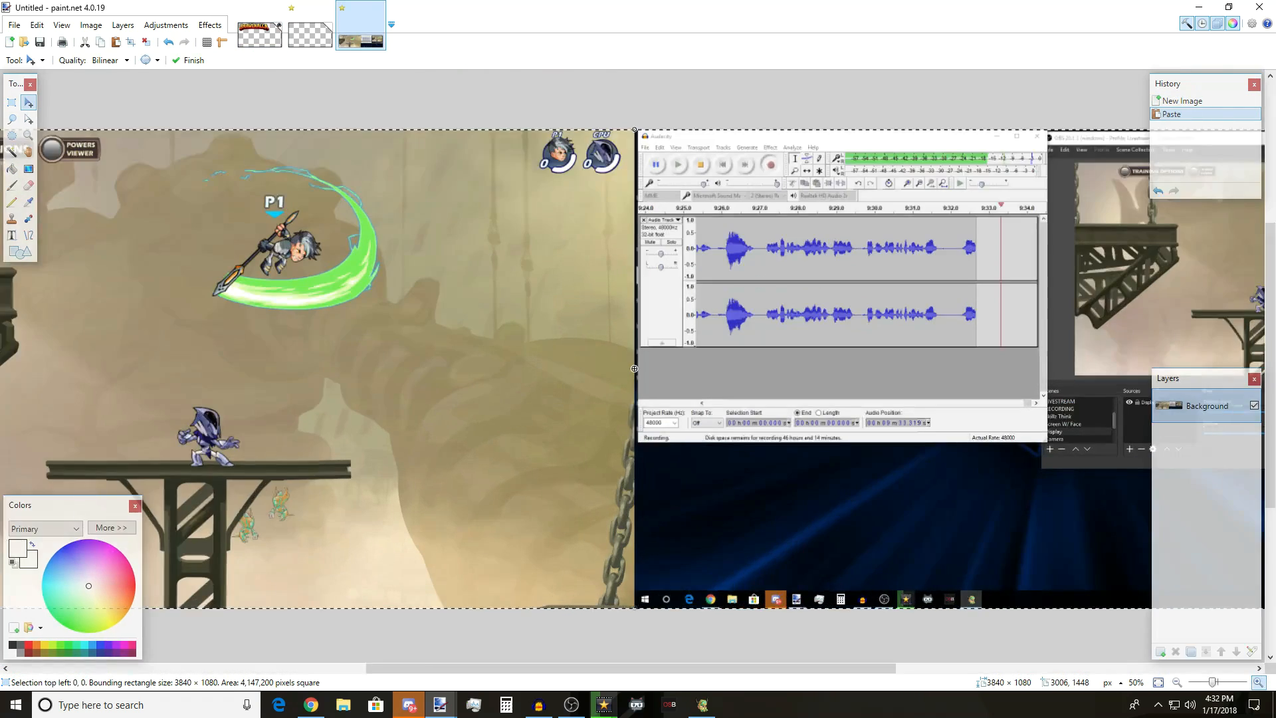
pyautogui.click(1259, 682)
pyautogui.click(1258, 682)
pyautogui.moveTo(751, 668); pyautogui.dragTo(559, 668)
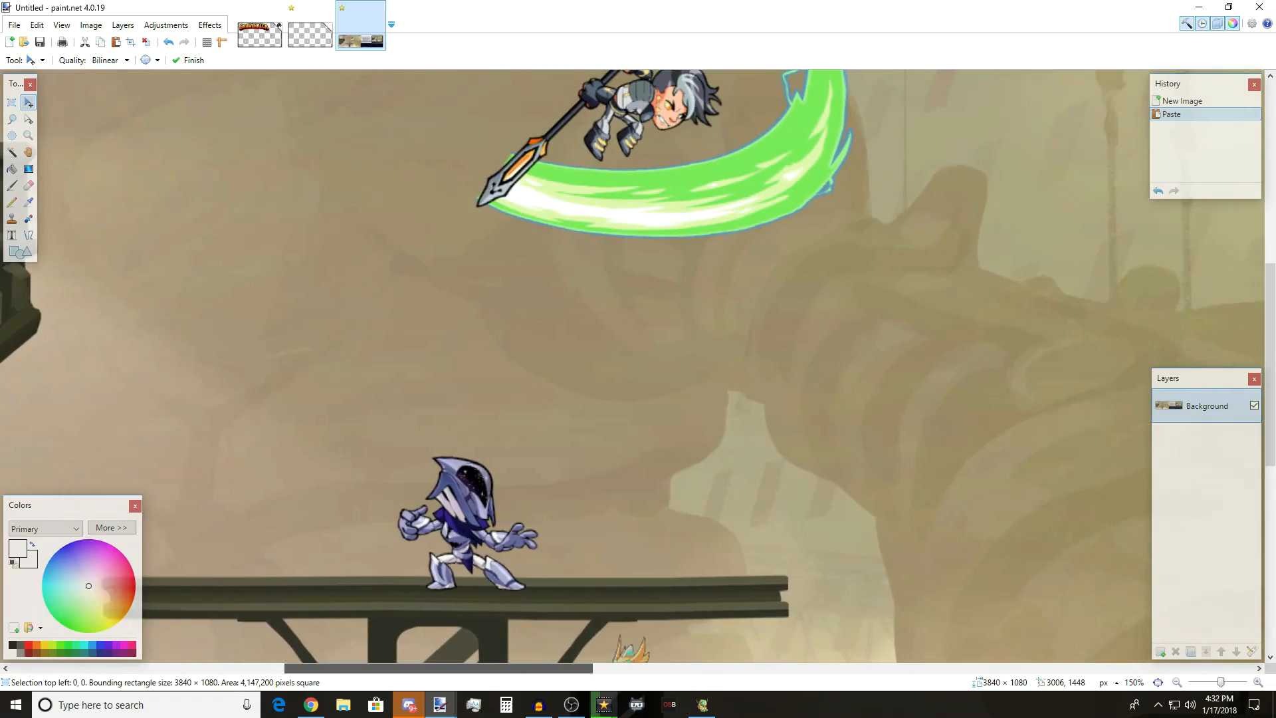
pyautogui.scroll(3, 573, 293)
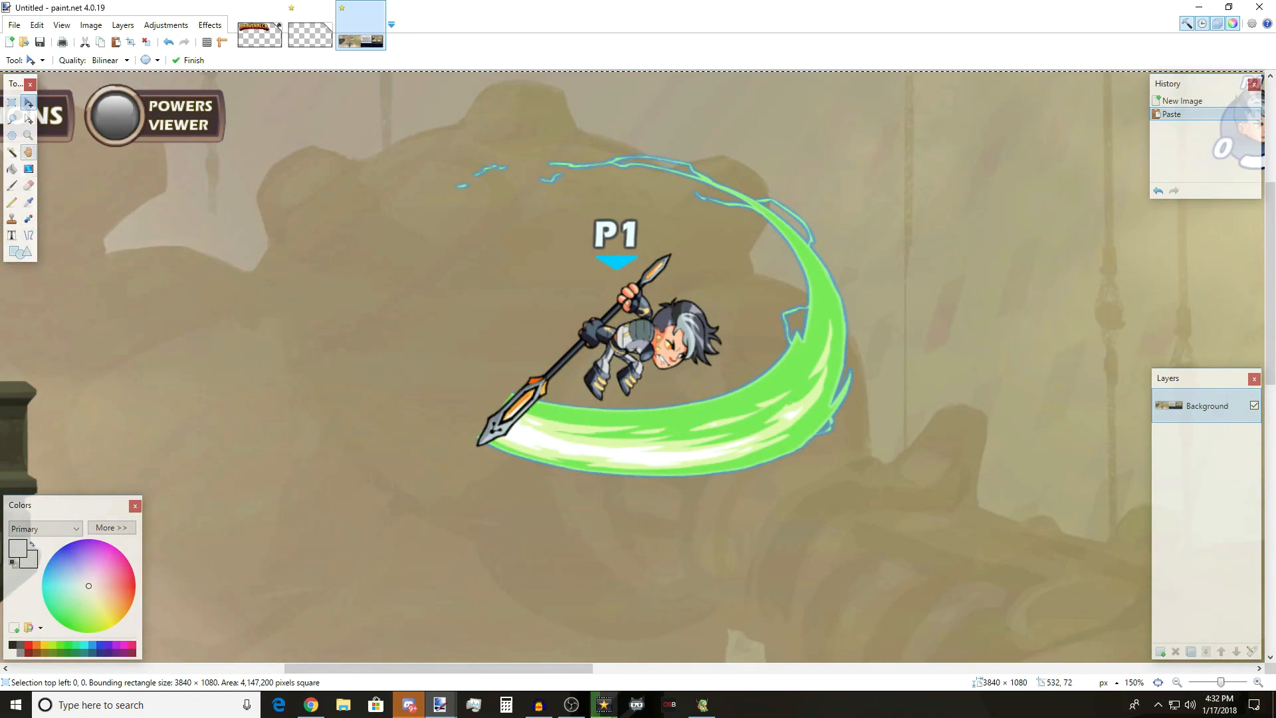
pyautogui.click(12, 152)
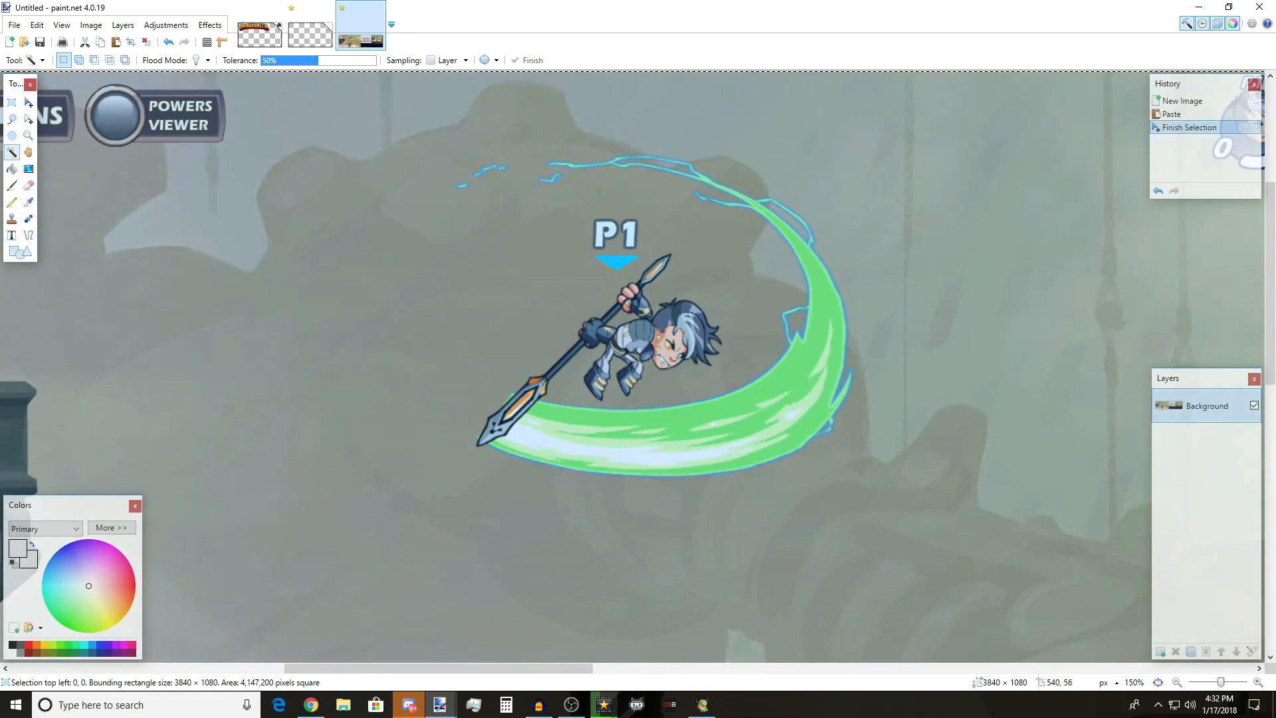
pyautogui.click(520, 290)
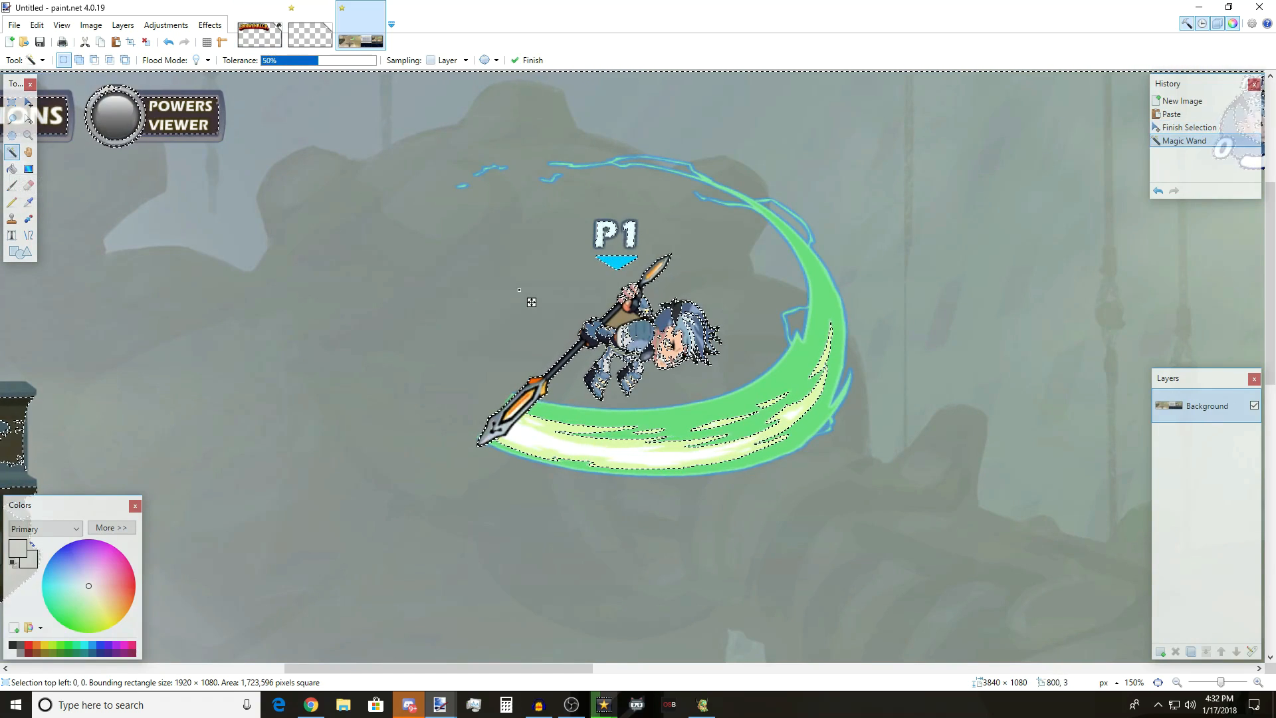
pyautogui.click(304, 60)
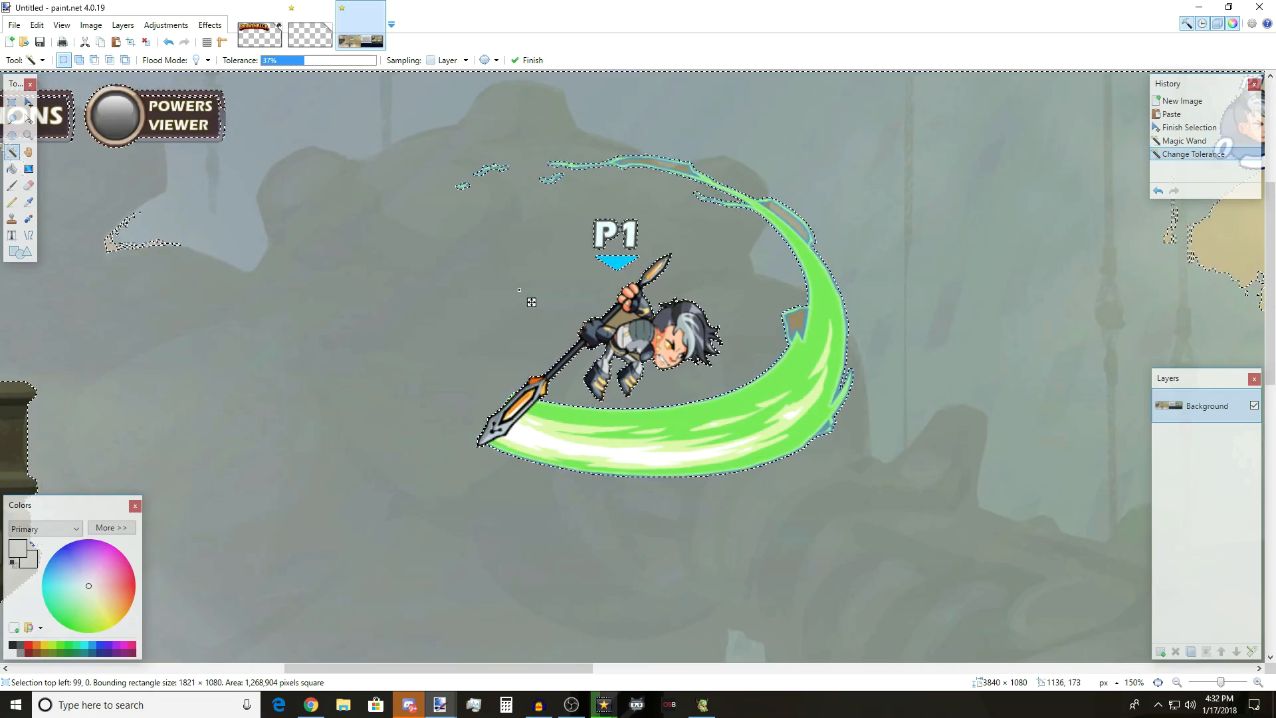
pyautogui.press('Delete')
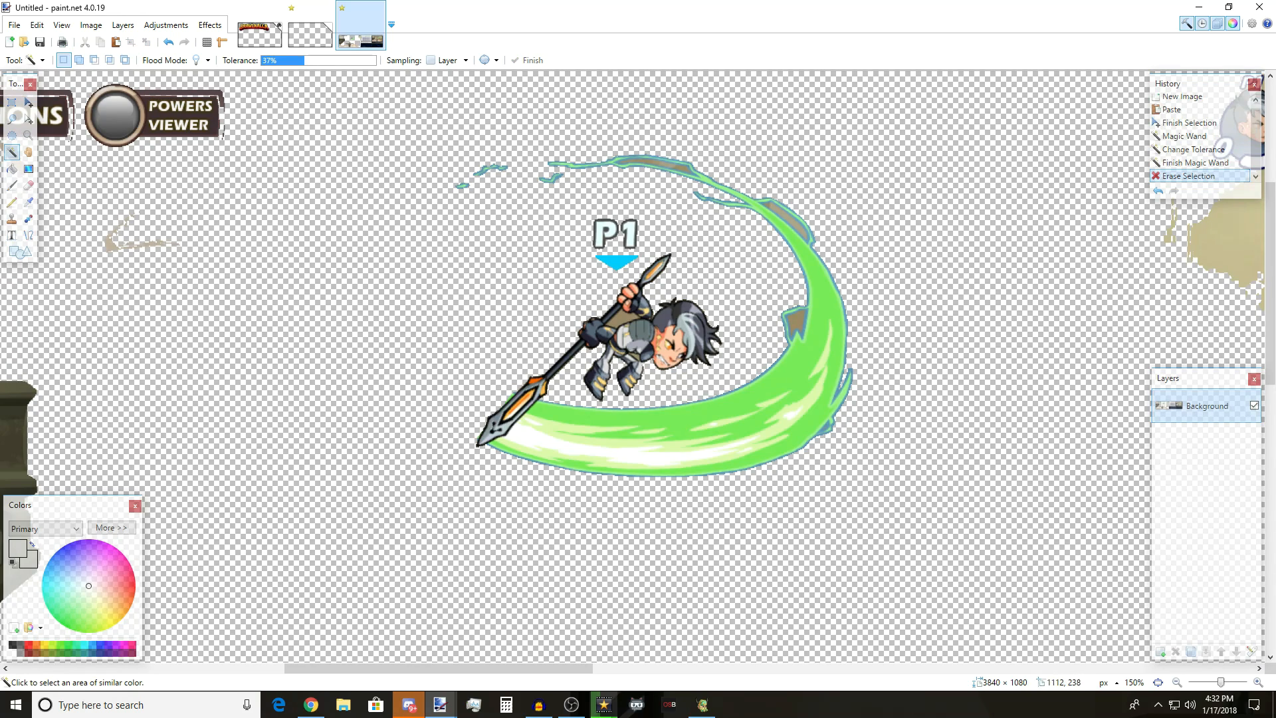
# - Erase the leftover background patches enclosed by Ada's arms, torso and legs with the Magic Wand
pyautogui.click(622, 318)
pyautogui.press('Delete')
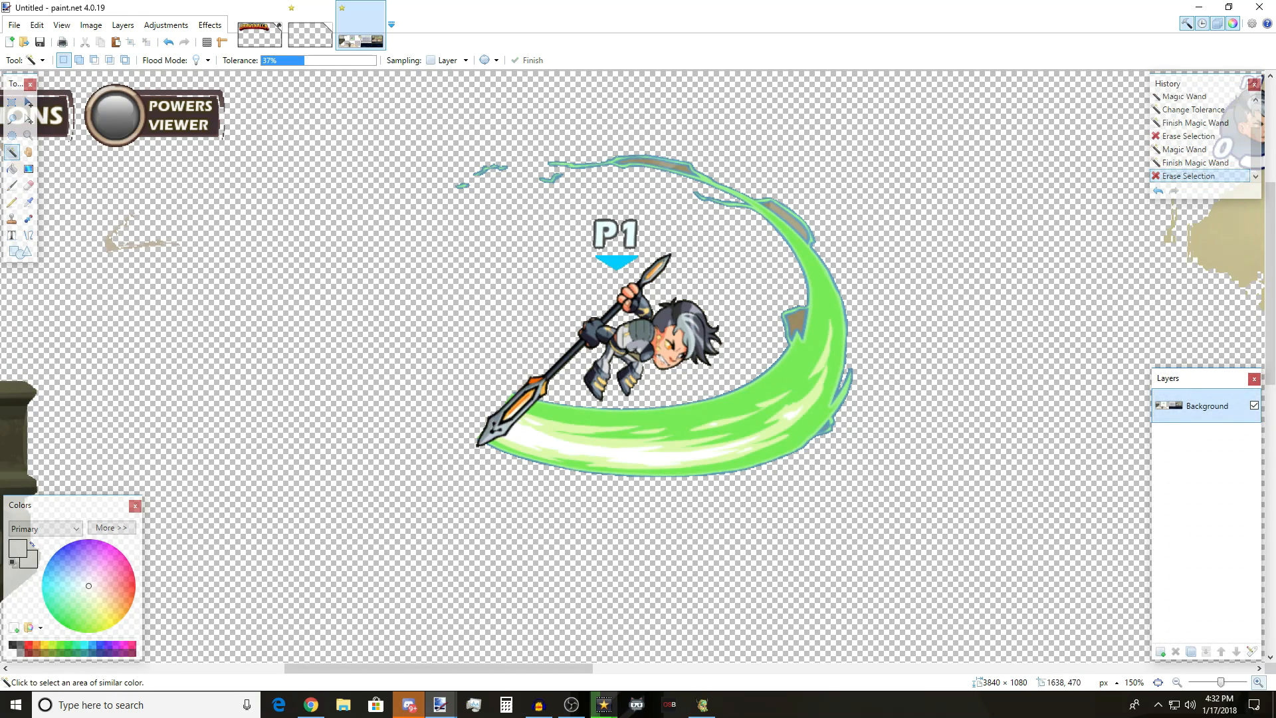
pyautogui.scroll(3, 634, 367)
pyautogui.click(642, 346)
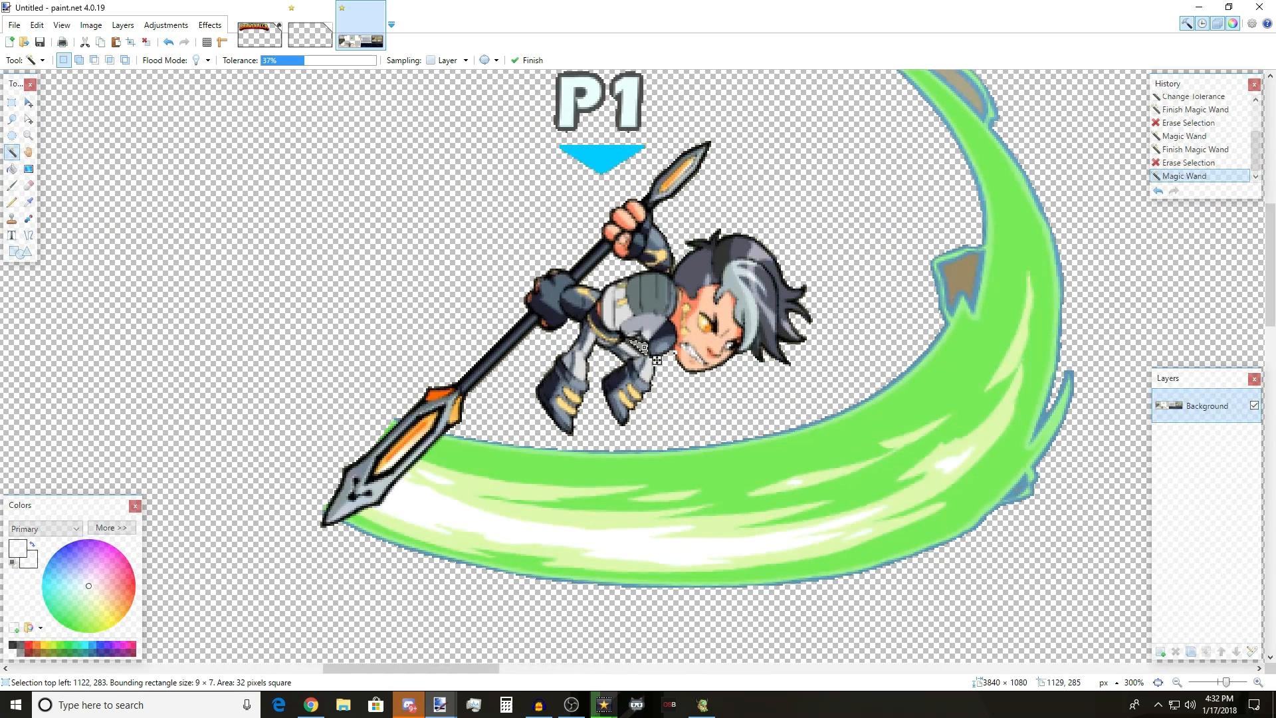
pyautogui.press('Delete')
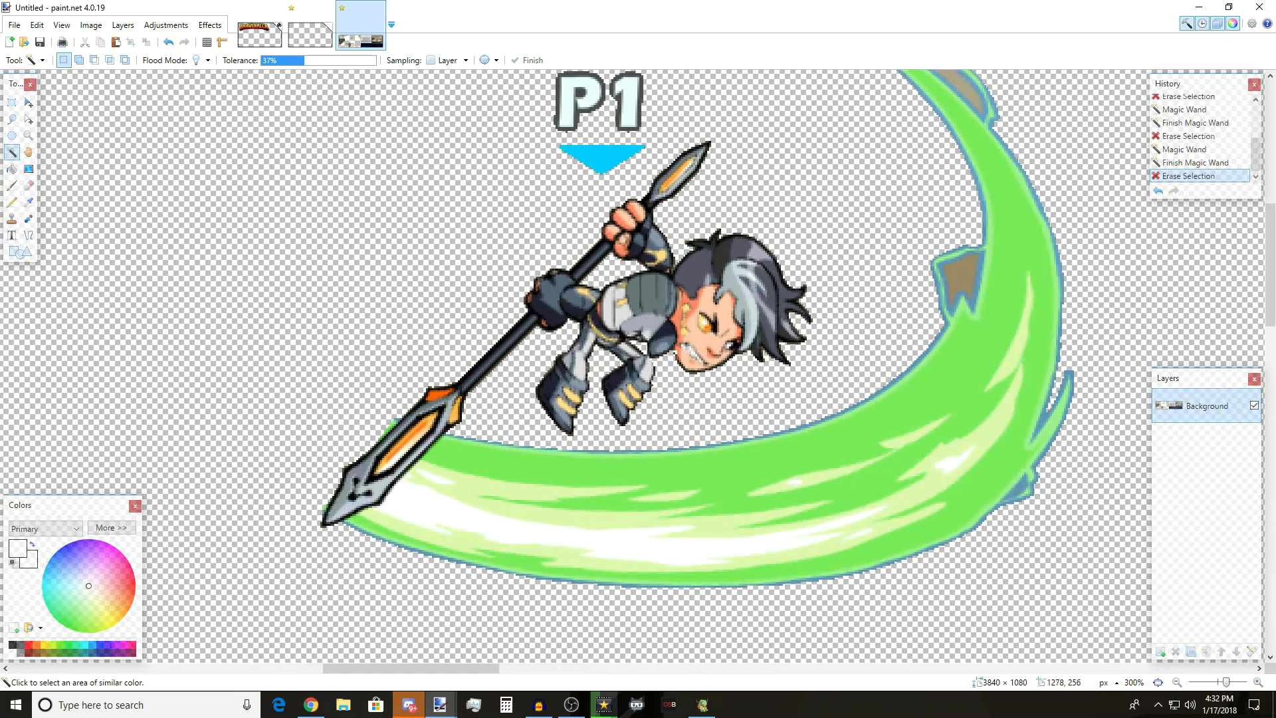
# - Erase the leftover background inside the two loops along the outer curve of the green spear trail
pyautogui.click(960, 282)
pyautogui.press('Delete')
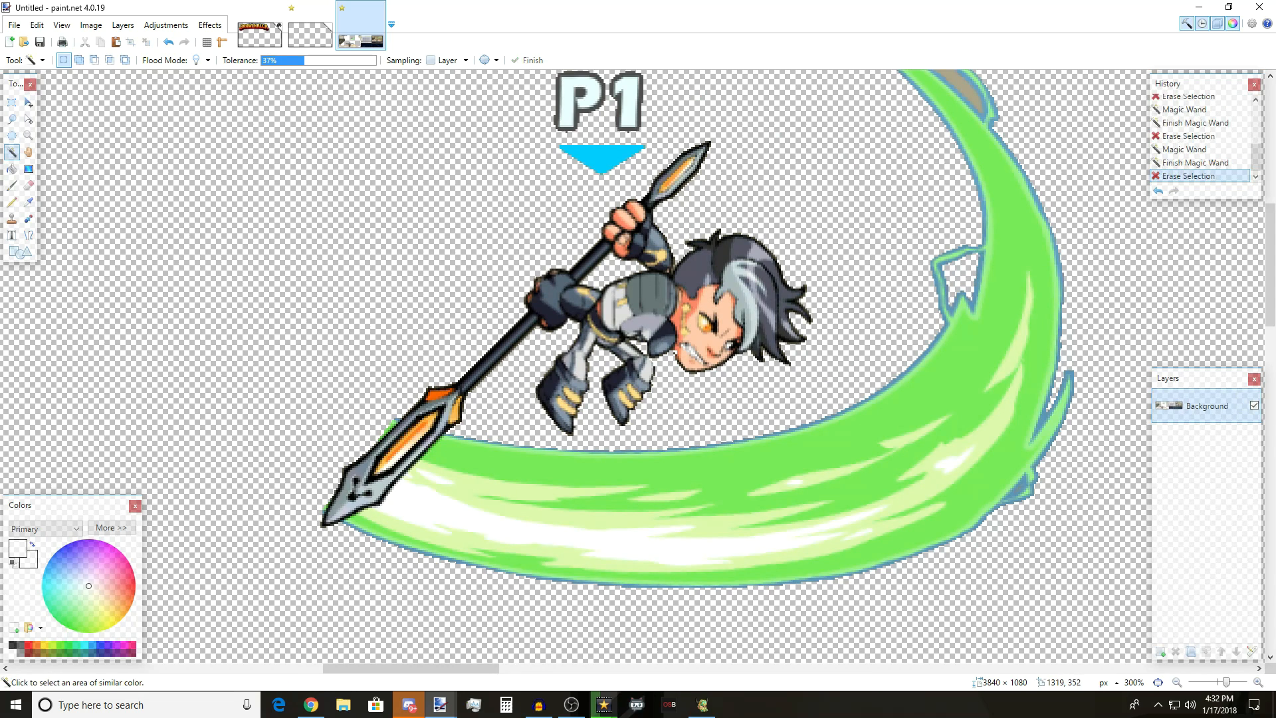
pyautogui.scroll(3, 632, 366)
pyautogui.click(927, 311)
pyautogui.press('Delete')
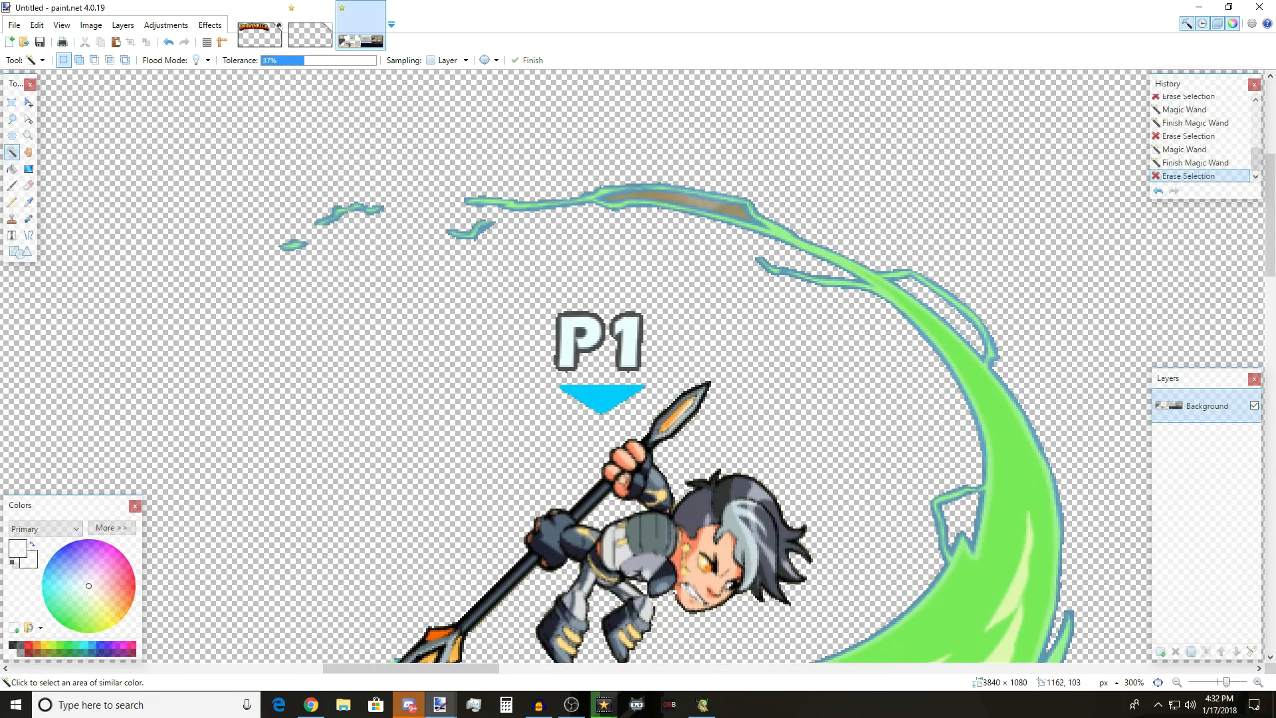
pyautogui.click(692, 205)
pyautogui.press('Delete')
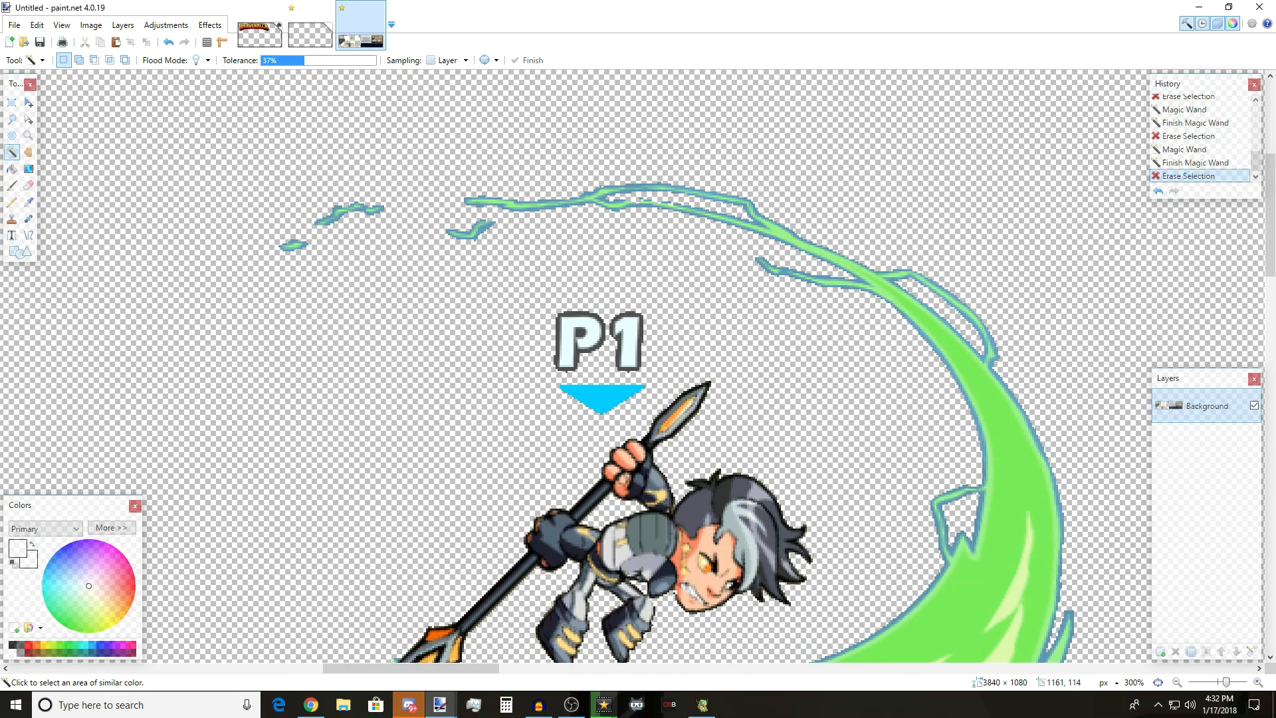
pyautogui.hotkey('ctrl', 'z')
# - Erase the background inside the trail's uppermost loop, and lasso and delete the P1 marker with its blue arrow
pyautogui.click(672, 204)
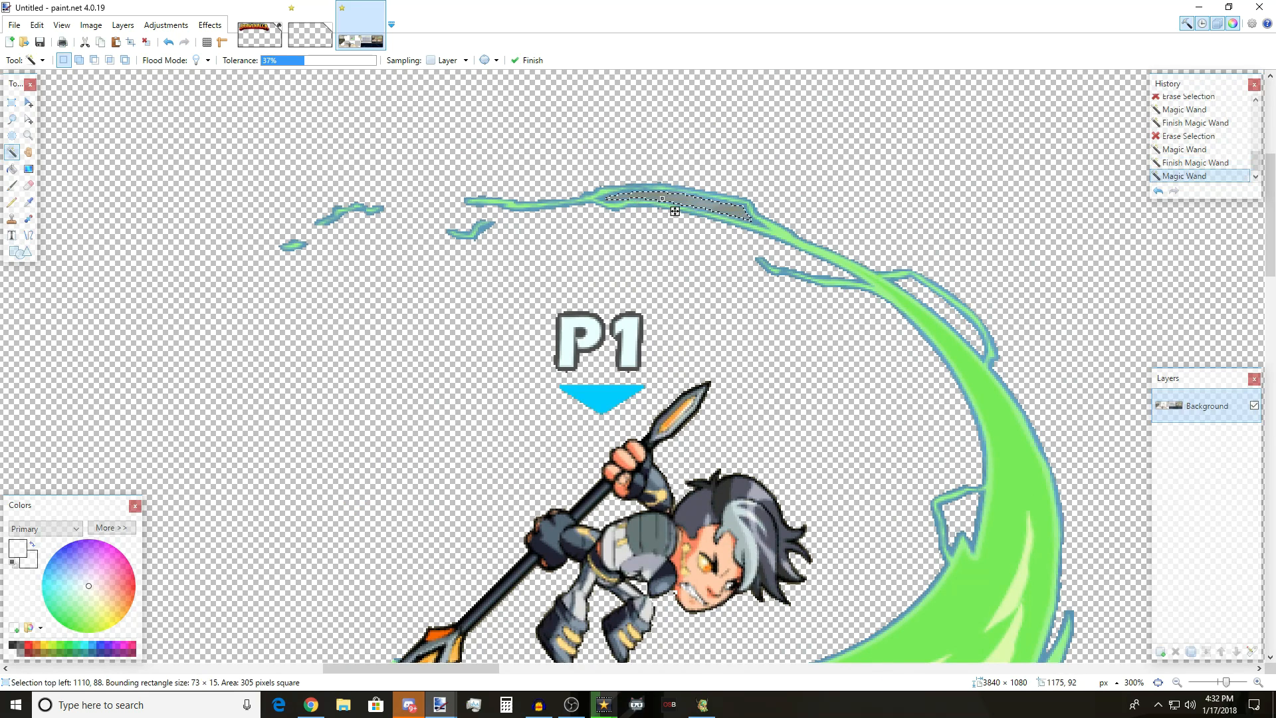
pyautogui.press('Delete')
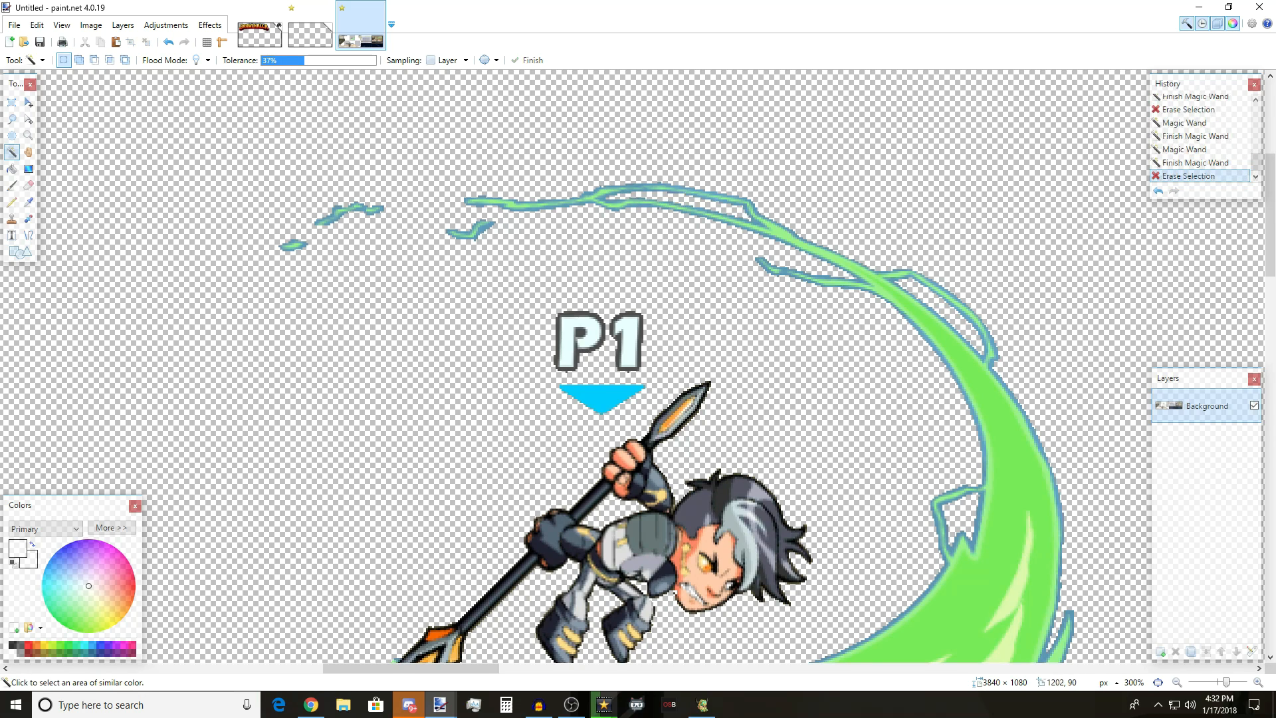
pyautogui.scroll(-3, 631, 366)
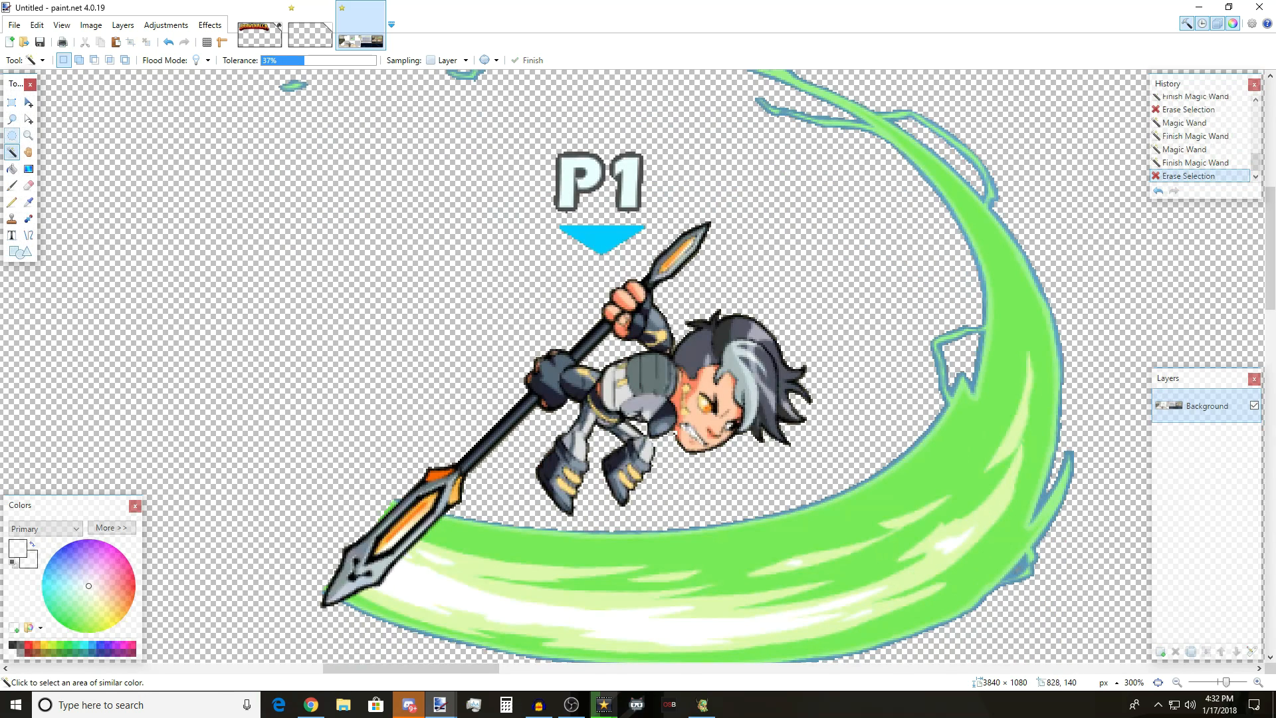
pyautogui.click(12, 119)
pyautogui.moveTo(659, 200); pyautogui.dragTo(519, 264)
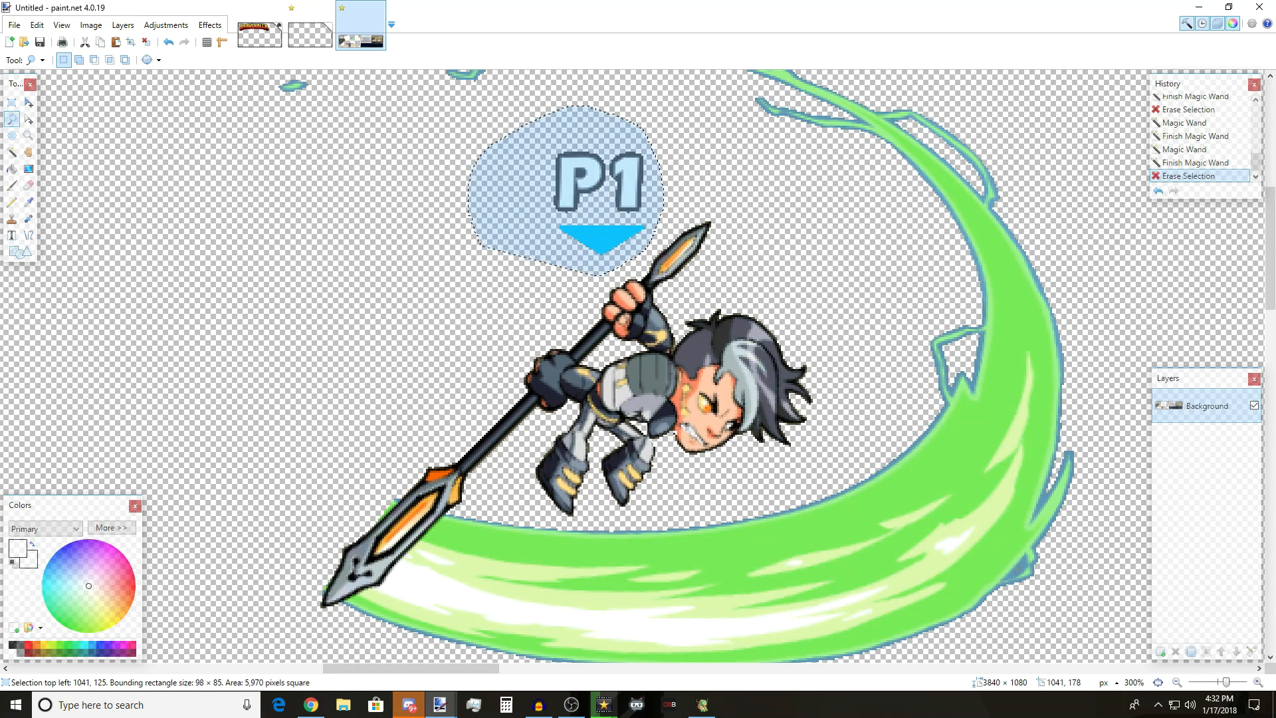
pyautogui.press('Delete')
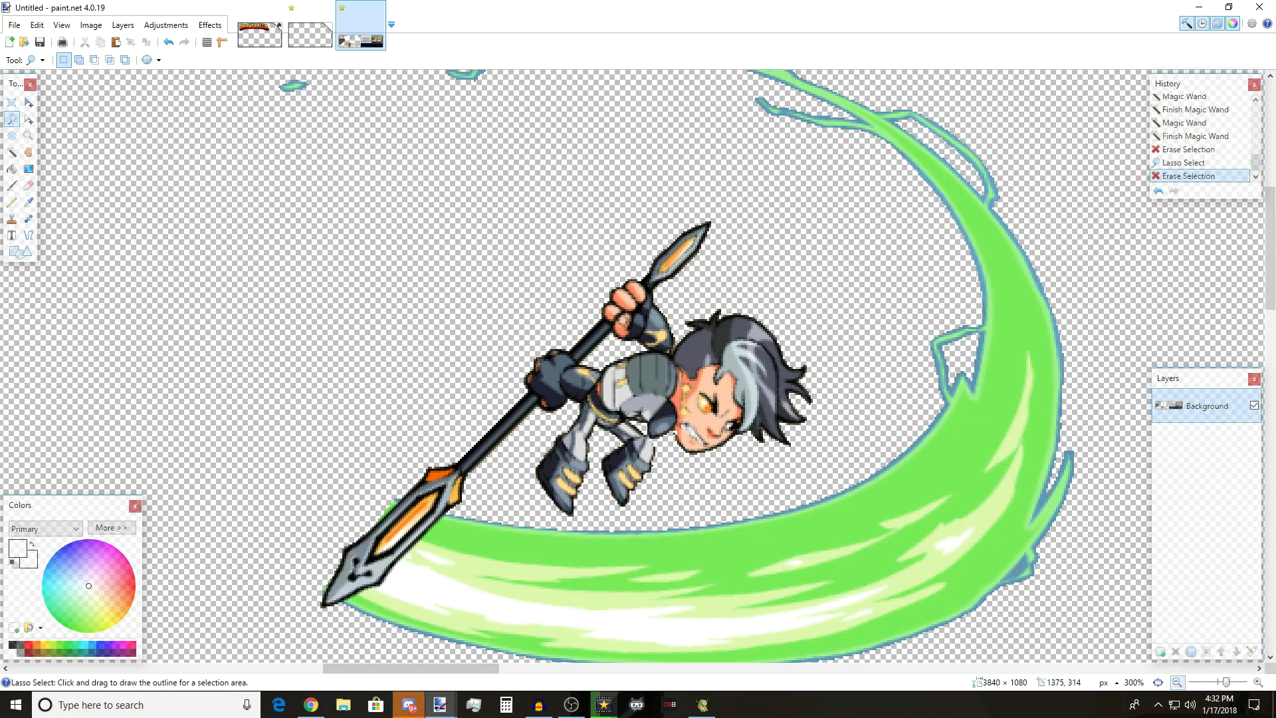
# - Lasso around Ada and the entire green spear trail, and copy the selection
pyautogui.click(1178, 683)
pyautogui.click(1177, 683)
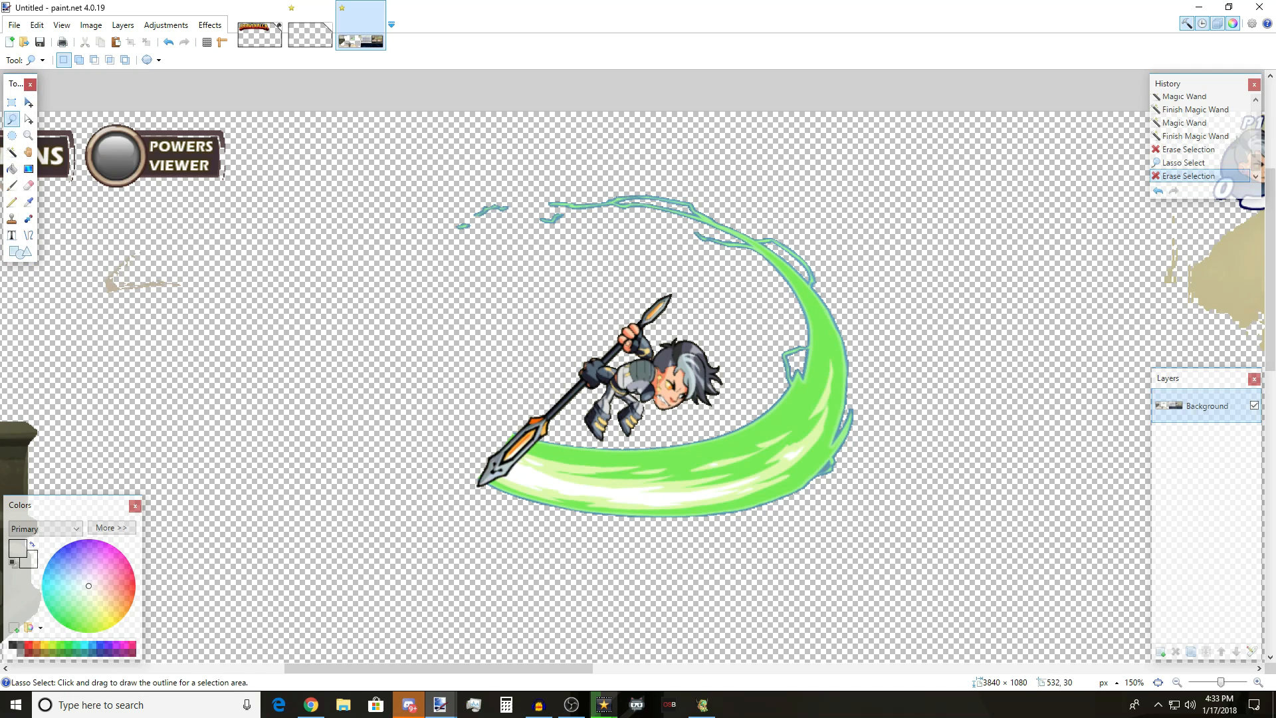
pyautogui.click(12, 151)
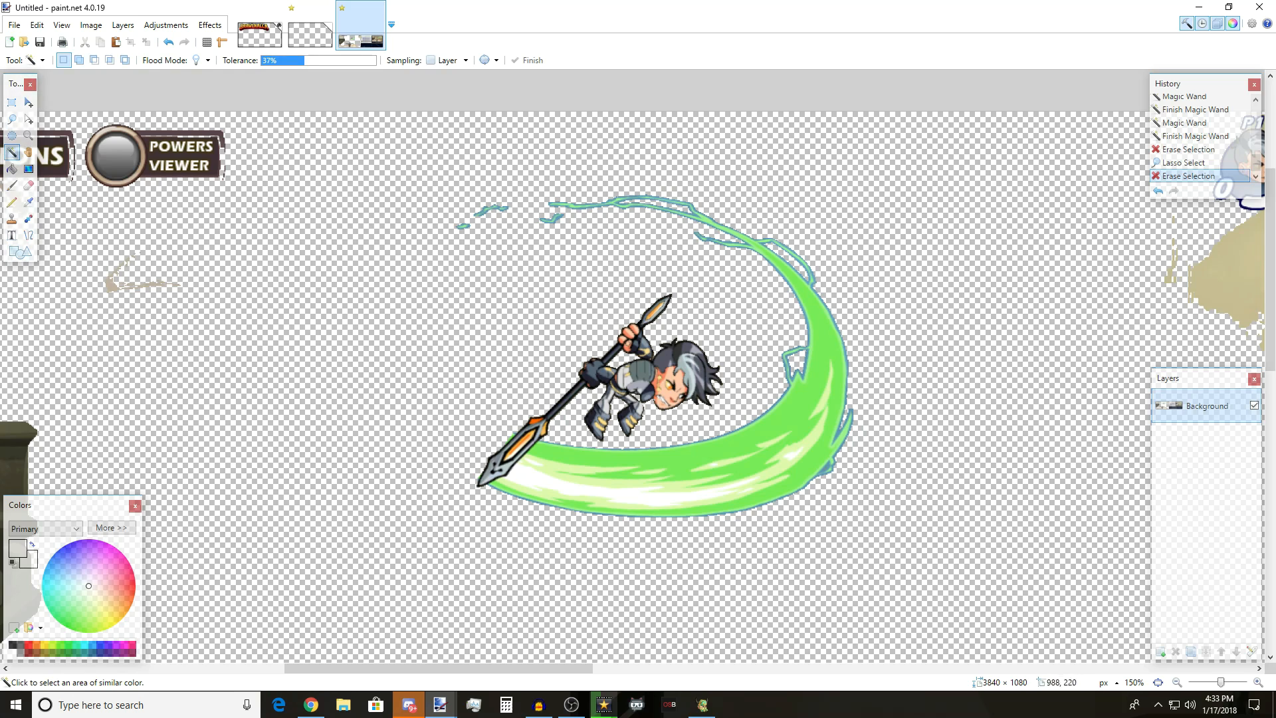
pyautogui.click(12, 118)
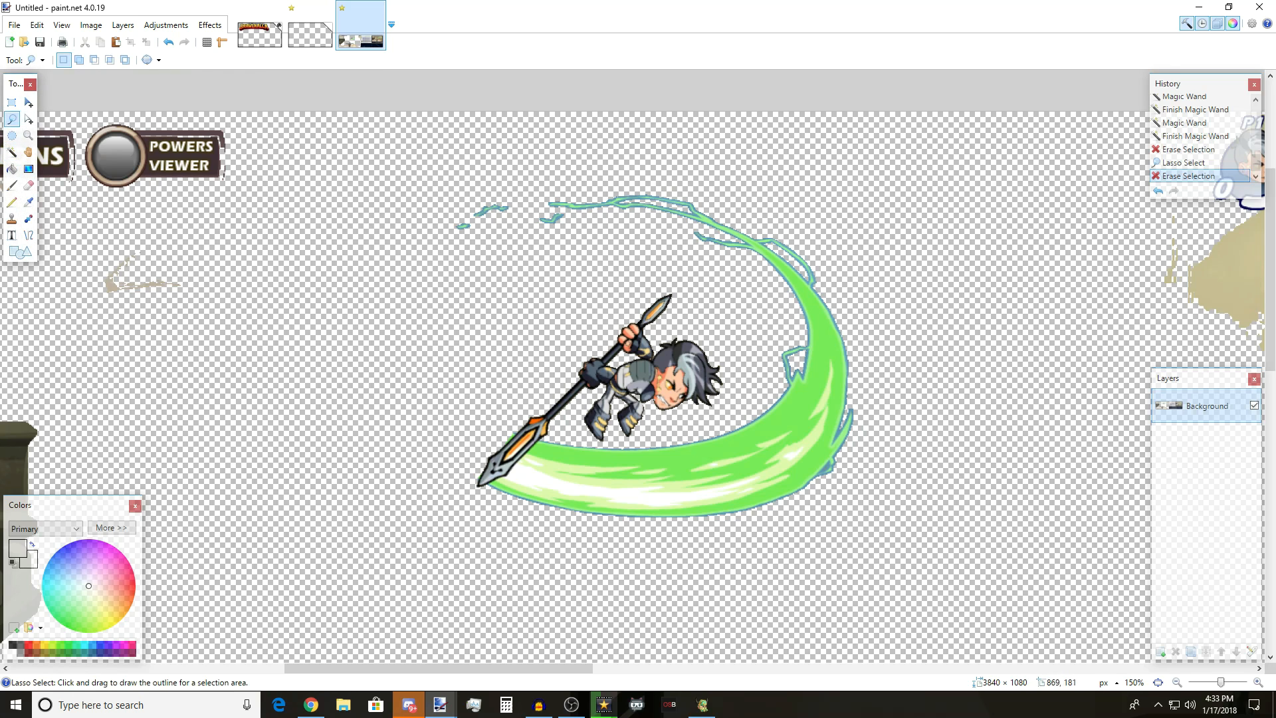
pyautogui.moveTo(373, 256)
pyautogui.mouseDown()
pyautogui.moveTo(405, 229)
pyautogui.moveTo(452, 279)
pyautogui.mouseUp()
pyautogui.moveTo(493, 233)
pyautogui.mouseDown()
pyautogui.moveTo(599, 338)
pyautogui.moveTo(625, 160)
pyautogui.mouseUp()
pyautogui.moveTo(738, 147)
pyautogui.mouseDown()
pyautogui.moveTo(838, 229)
pyautogui.moveTo(725, 159)
pyautogui.mouseUp()
pyautogui.moveTo(821, 181); pyautogui.dragTo(864, 193)
pyautogui.moveTo(476, 192)
pyautogui.mouseDown()
pyautogui.moveTo(406, 314)
pyautogui.moveTo(447, 506)
pyautogui.moveTo(661, 541)
pyautogui.moveTo(831, 488)
pyautogui.moveTo(878, 372)
pyautogui.moveTo(826, 214)
pyautogui.moveTo(665, 163)
pyautogui.moveTo(476, 192)
pyautogui.mouseUp()
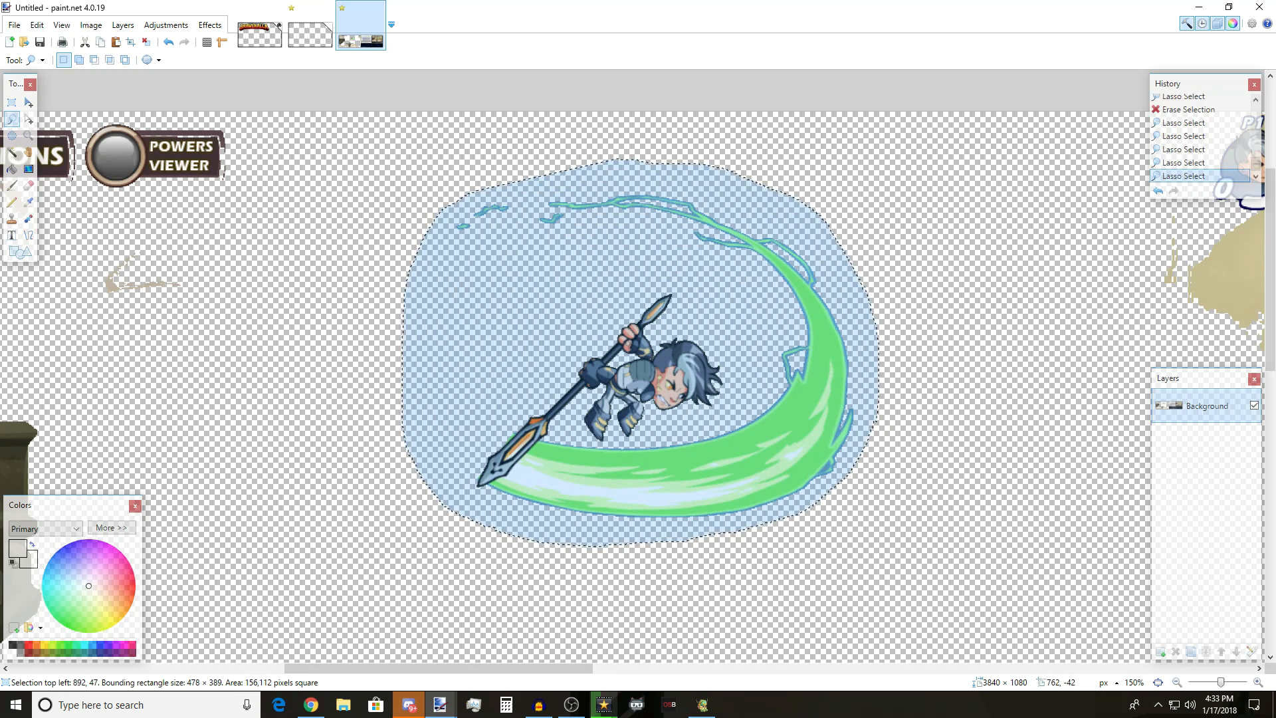
# - In Brawlhalla Thumbnail1.png, add a new layer below the Background layer and paste the Ada cutout onto it
pyautogui.click(260, 27)
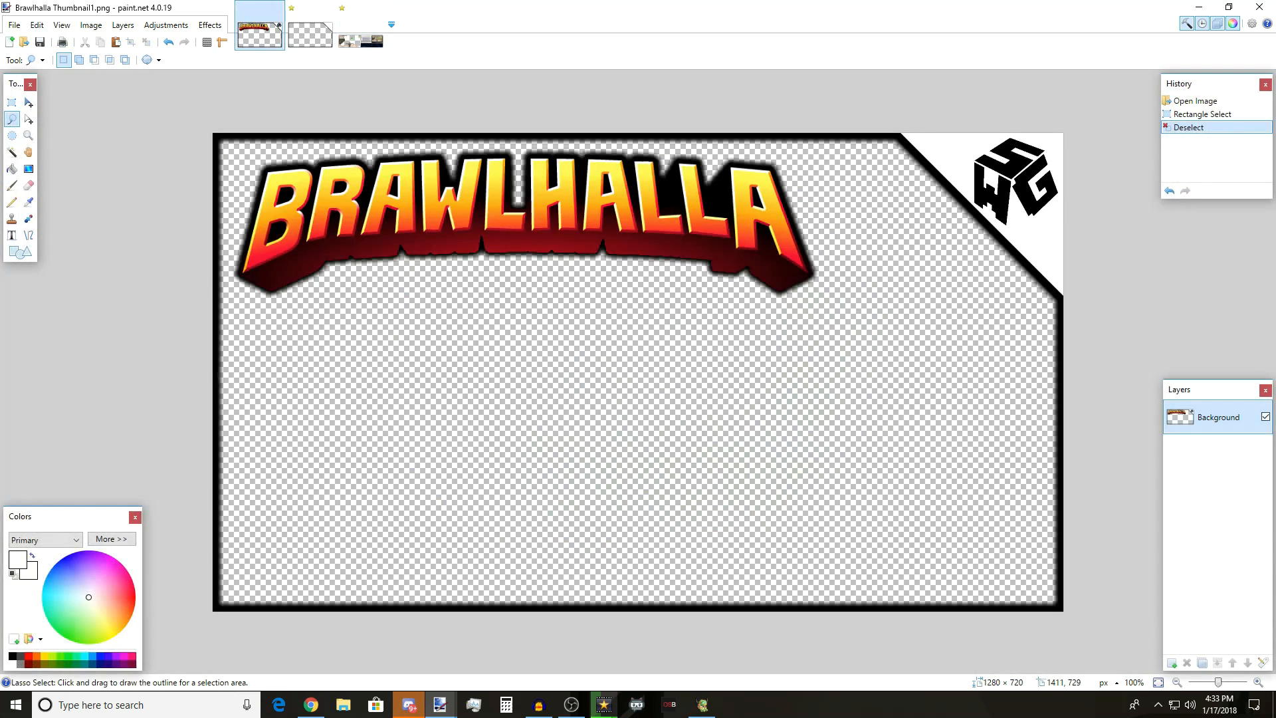
pyautogui.click(1172, 664)
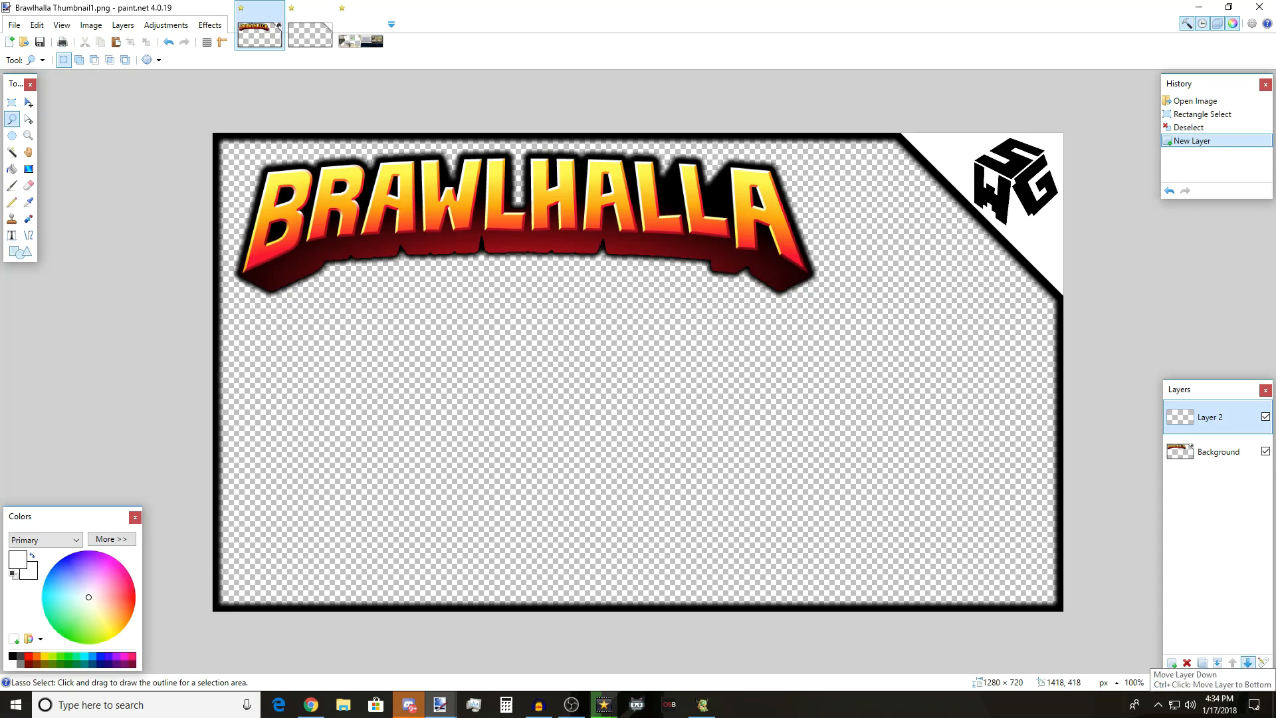
pyautogui.click(1248, 663)
pyautogui.hotkey('ctrl', 'v')
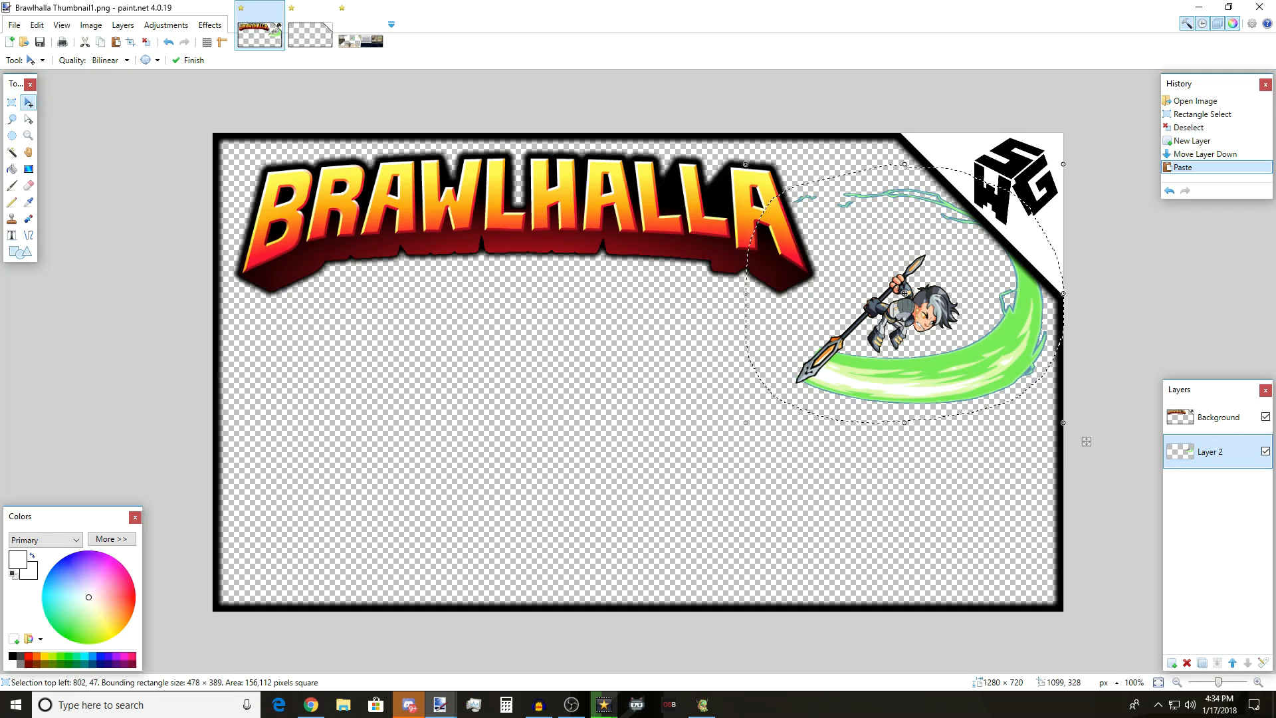
# - Enlarge the Ada cutout to about 1225 × 996 pixels, tilt it counterclockwise, and fit it into the left part of the frame
pyautogui.moveTo(1086, 442); pyautogui.dragTo(662, 588)
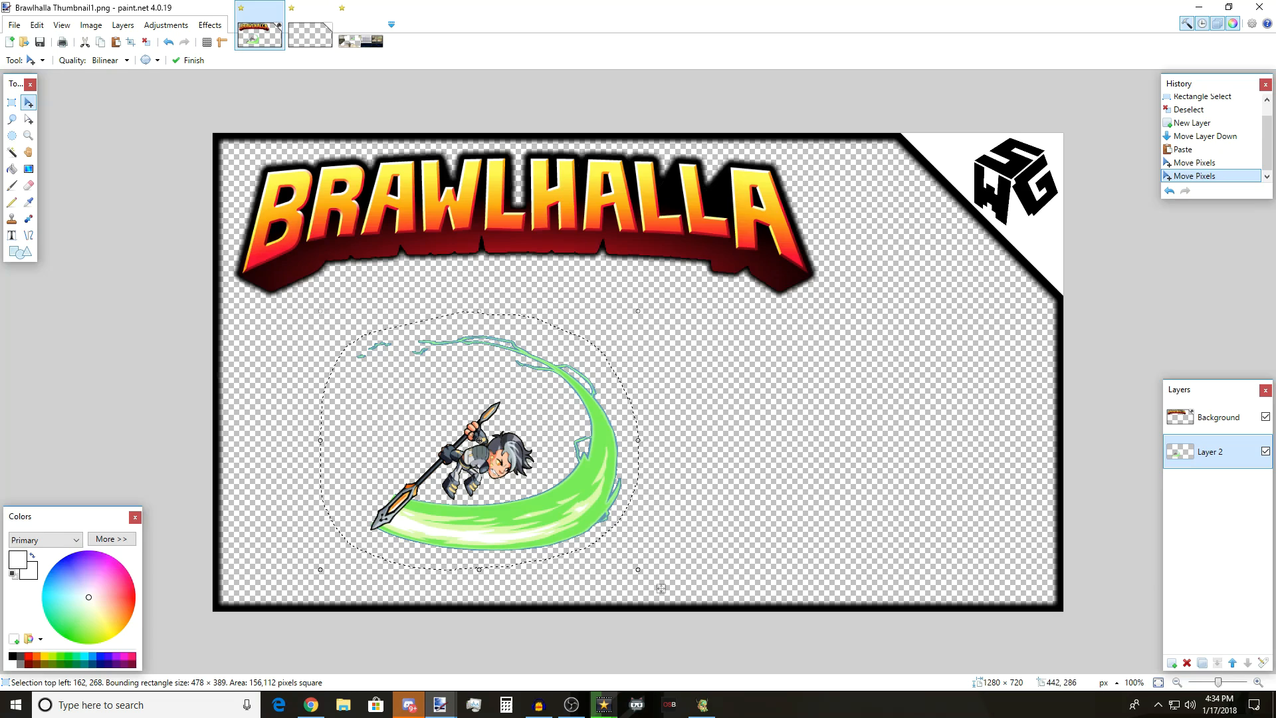
pyautogui.moveTo(661, 589); pyautogui.dragTo(853, 634)
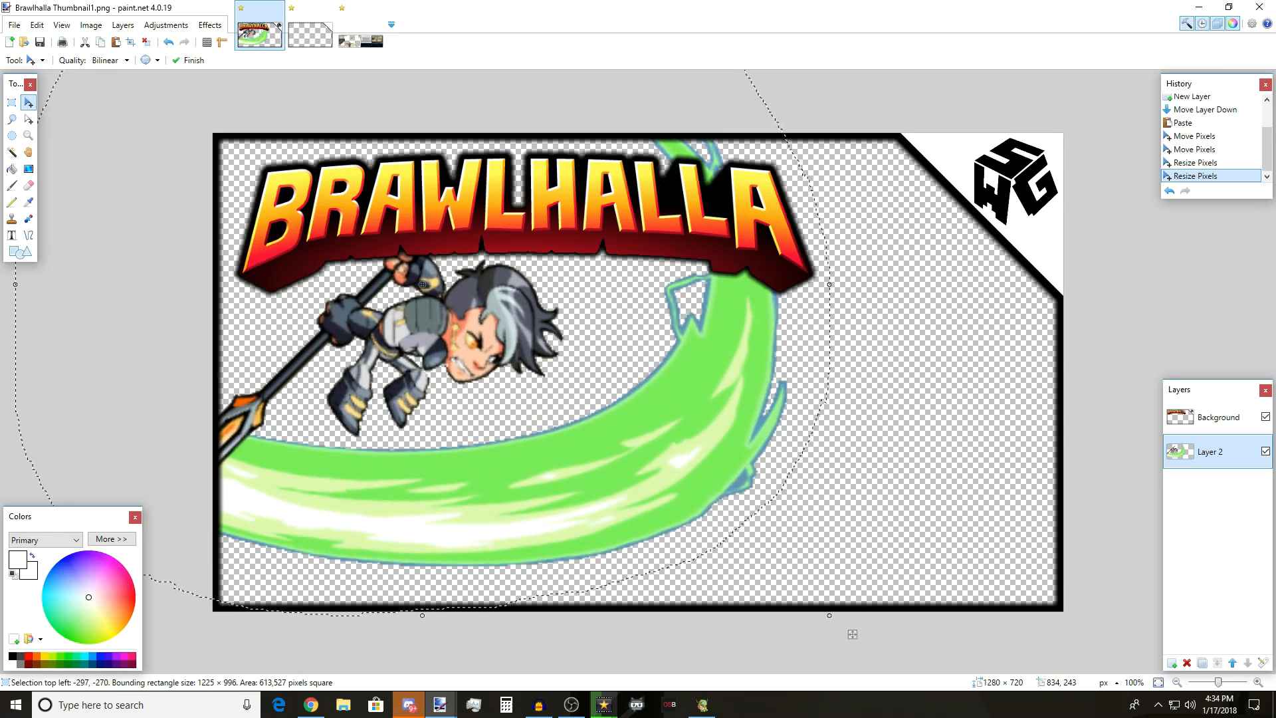
pyautogui.moveTo(839, 285); pyautogui.dragTo(806, 154)
pyautogui.moveTo(688, 326); pyautogui.dragTo(684, 281)
pyautogui.moveTo(940, 431); pyautogui.dragTo(932, 437)
pyautogui.hotkey('ctrl', 'd')
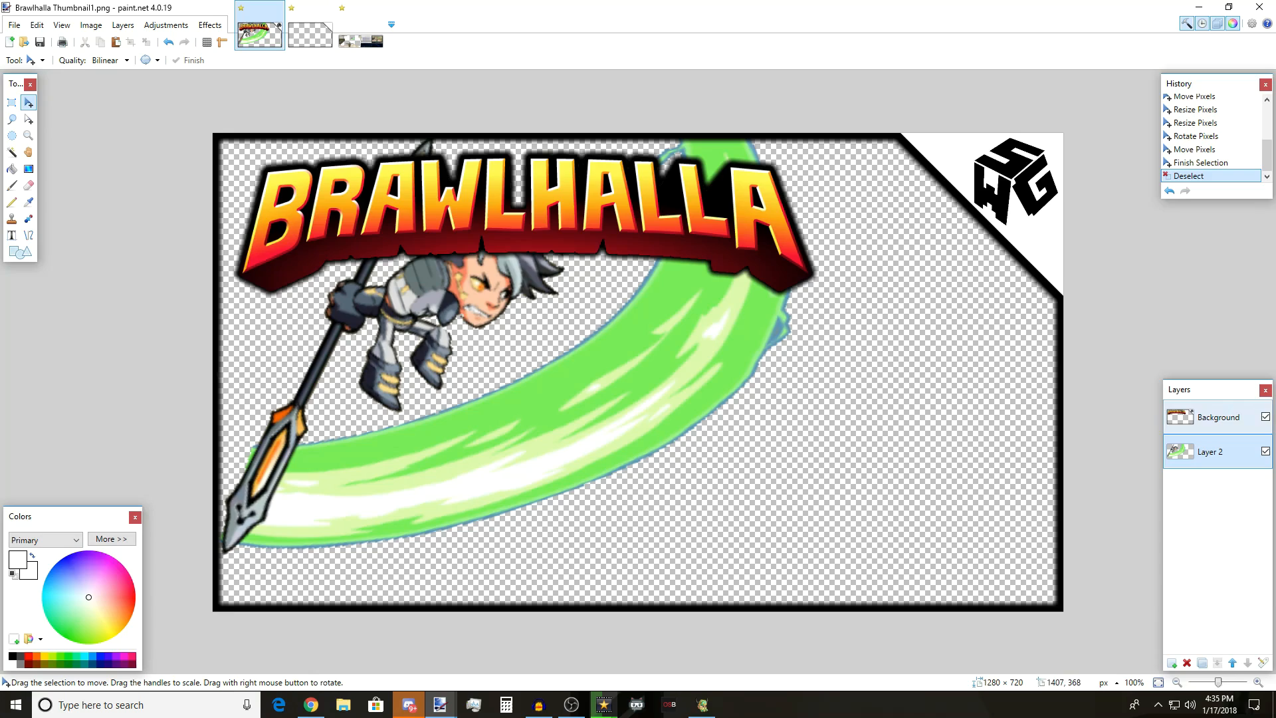
# - Select the BRAWLHALLA logo on the Background layer with a rectangle about 970 × 274 pixels and cut it out
pyautogui.click(1219, 418)
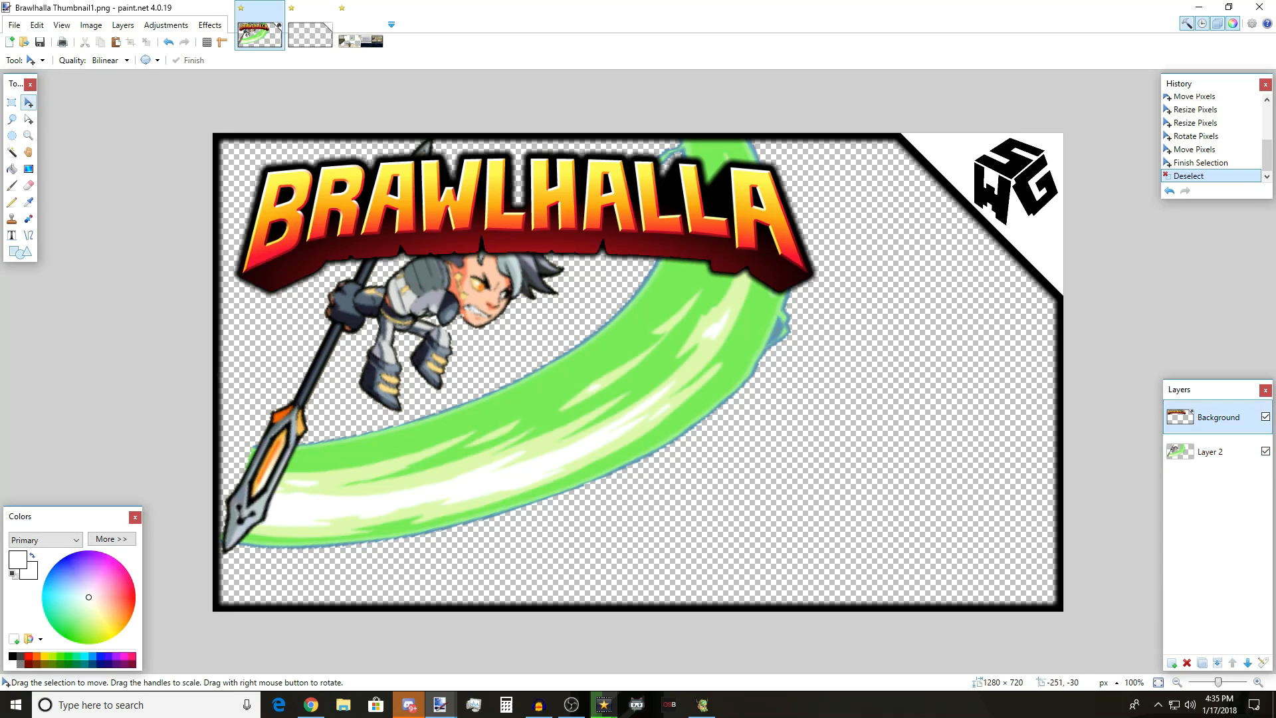
pyautogui.click(12, 102)
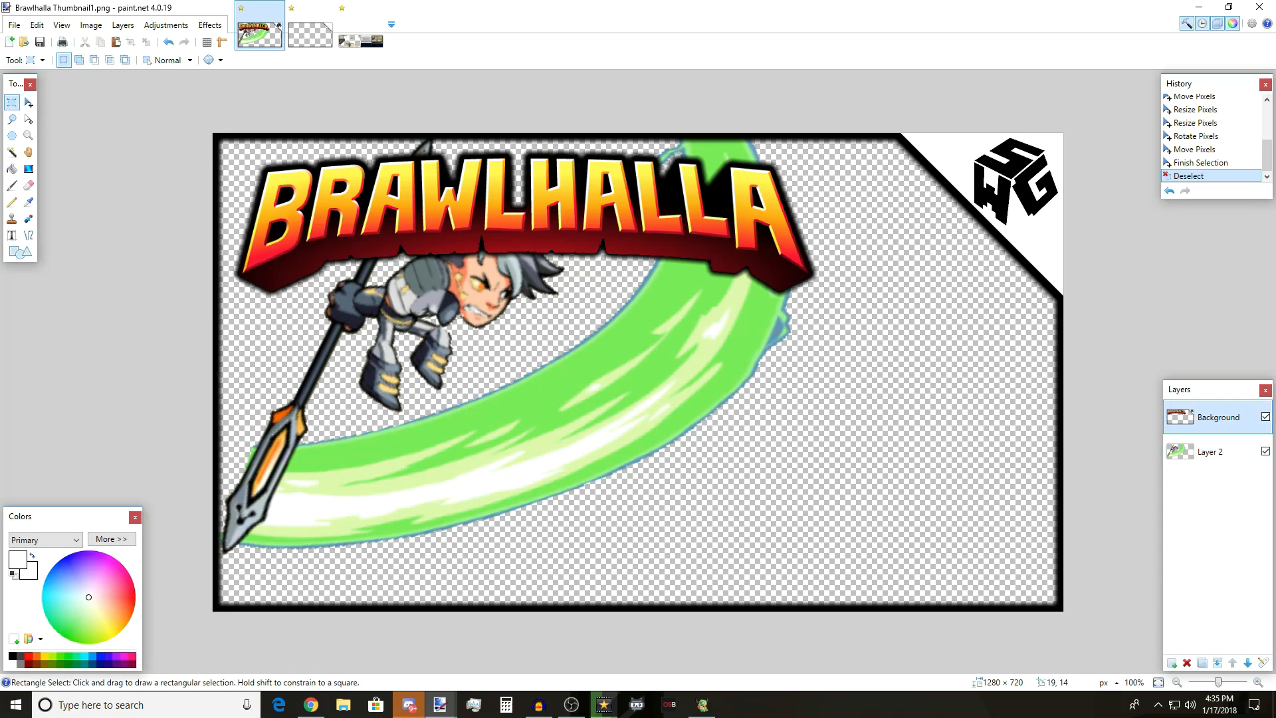
pyautogui.moveTo(394, 302); pyautogui.dragTo(871, 324)
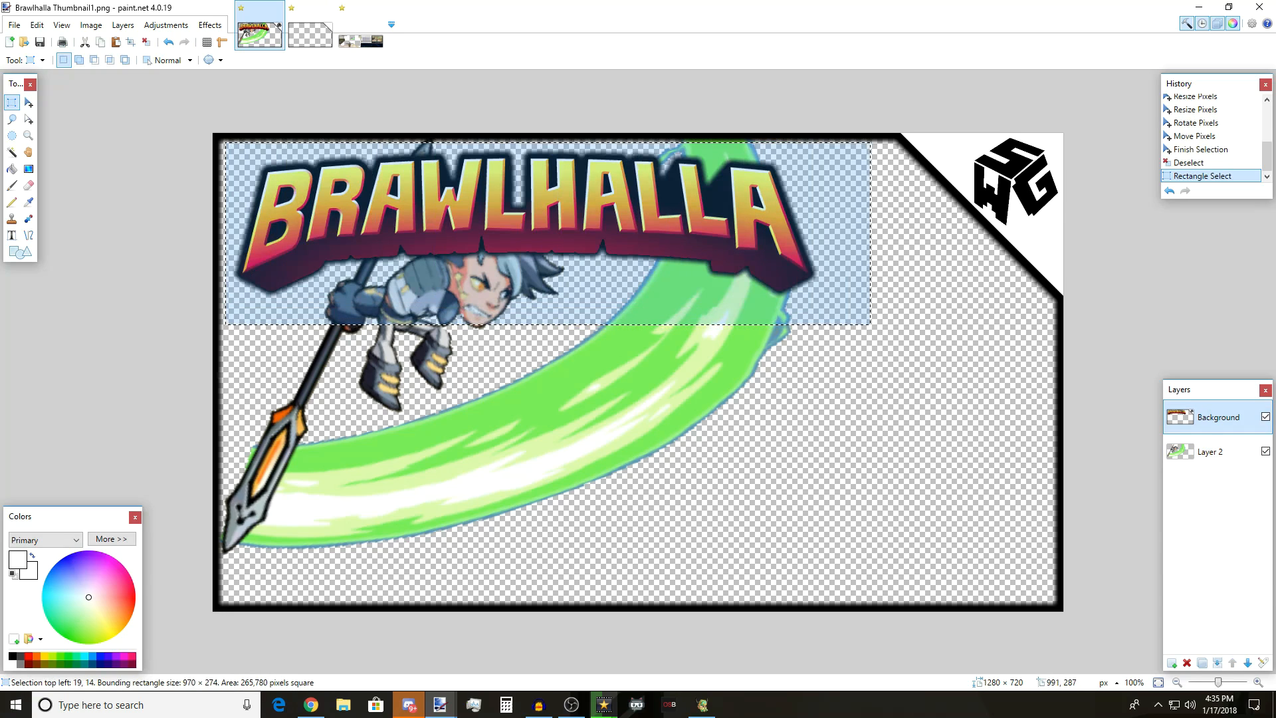
pyautogui.hotkey('ctrl', 'x')
# - Add a new layer beneath Background and Layer 2, paste the BRAWLHALLA logo onto it, and clear the selection
pyautogui.click(1172, 662)
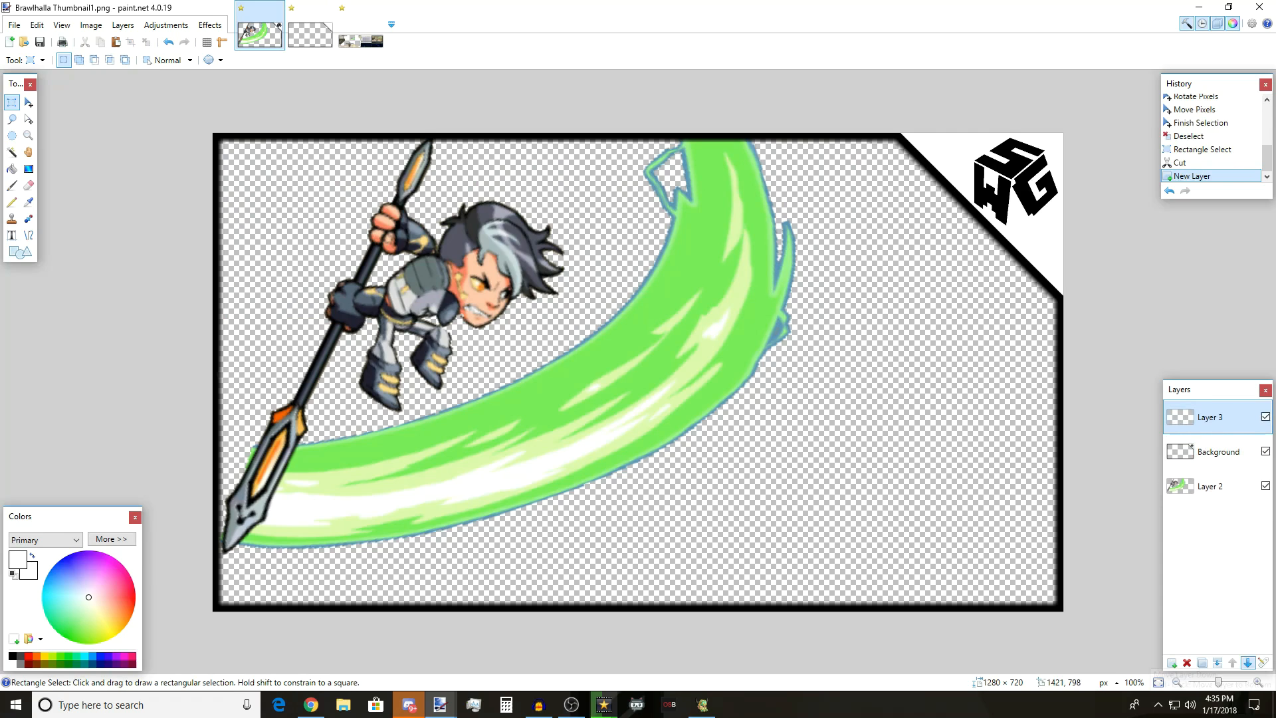
pyautogui.click(1248, 662)
pyautogui.click(1248, 663)
pyautogui.hotkey('ctrl', 'v')
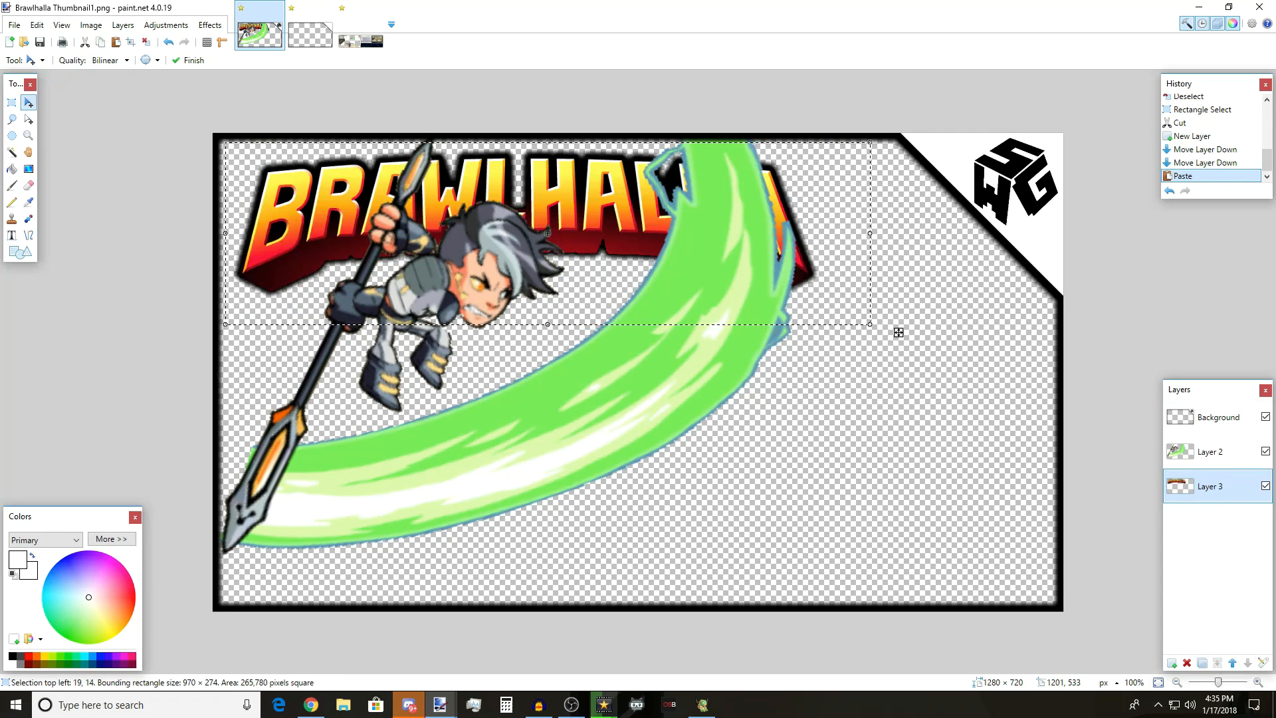
pyautogui.hotkey('ctrl', 'd')
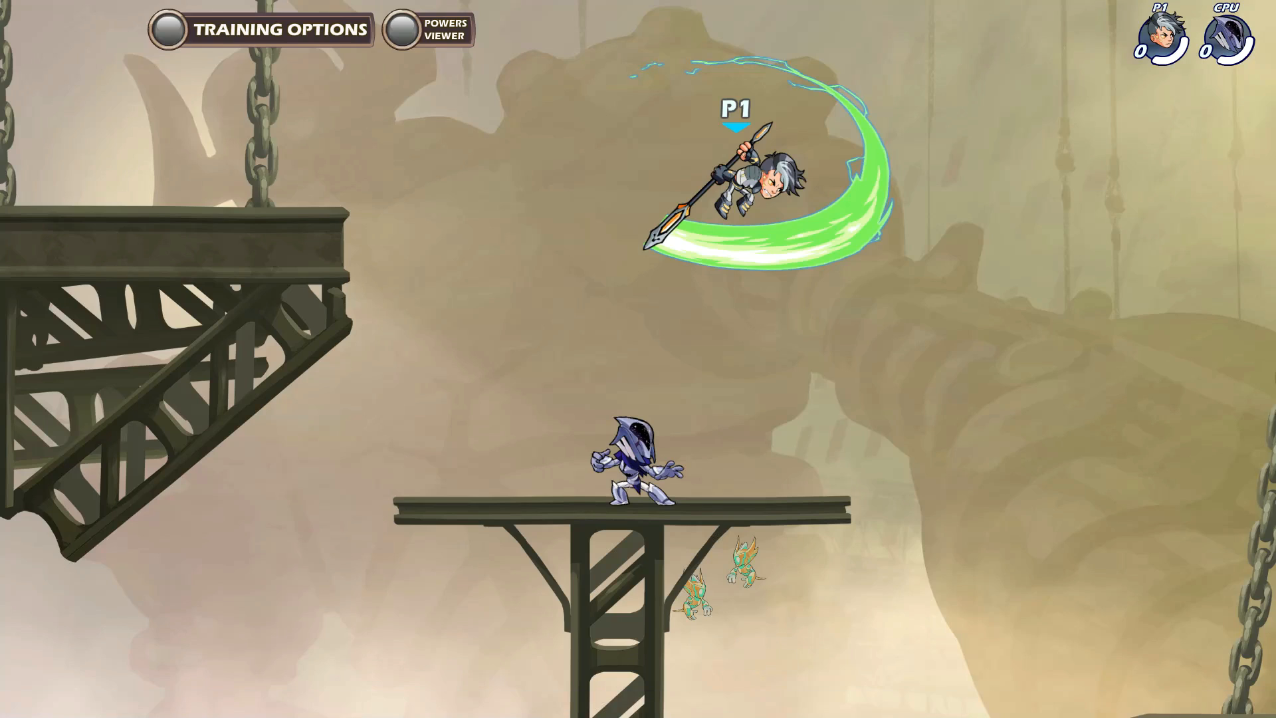
# - Switch to Brawlhalla and leave the current Ada training match
pyautogui.press('Escape')
pyautogui.press('Down')
pyautogui.press('Down')
pyautogui.press('Down')
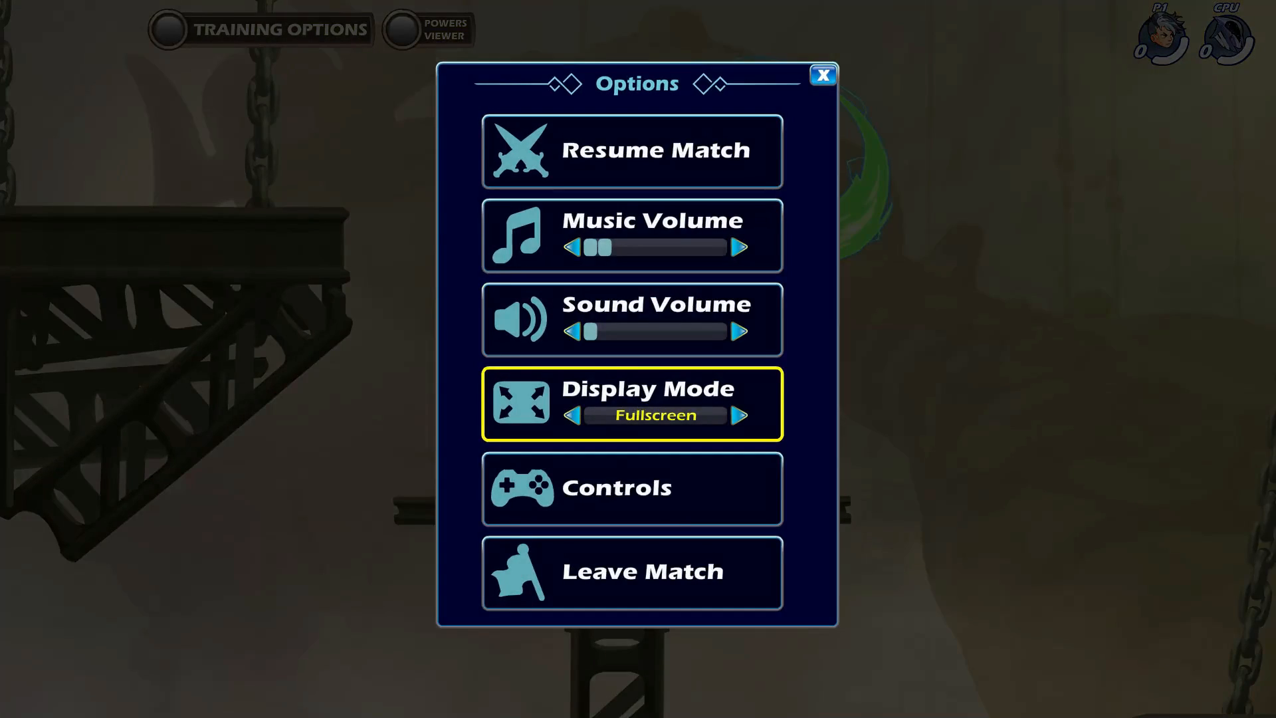
pyautogui.press('Down')
pyautogui.press('Down')
pyautogui.press('c')
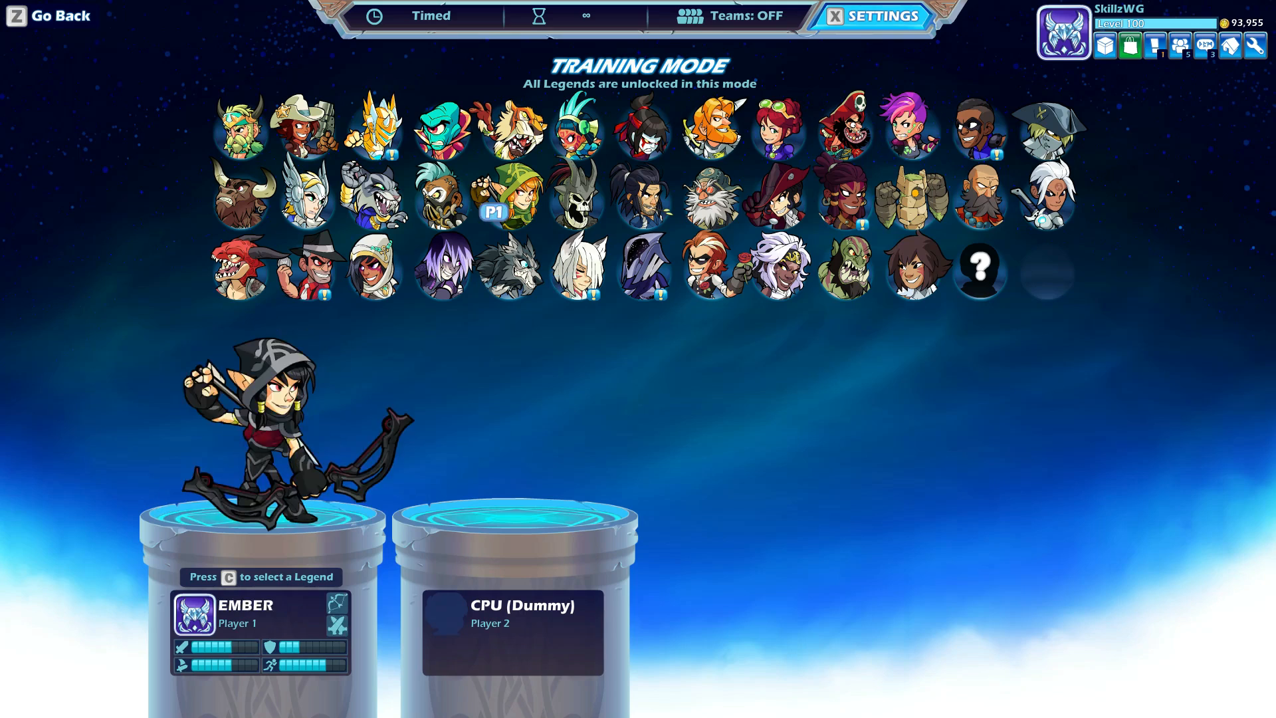
# - Pick Gnash as the Player 1 legend for training mode and give him the Classic Colors scheme
pyautogui.press('Up')
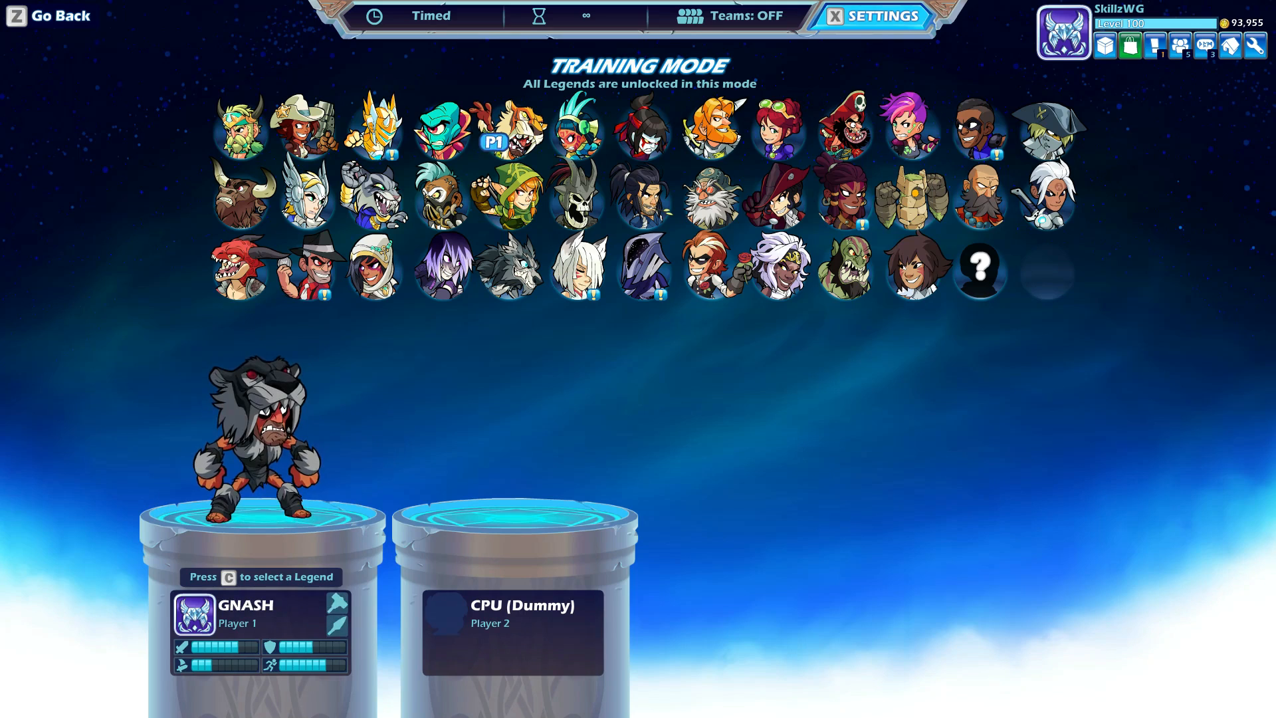
pyautogui.press('c')
pyautogui.press('Right')
pyautogui.press('Right')
pyautogui.press('Right')
pyautogui.press('Right')
pyautogui.press('Right')
pyautogui.press('Right')
pyautogui.press('Right')
pyautogui.press('Right')
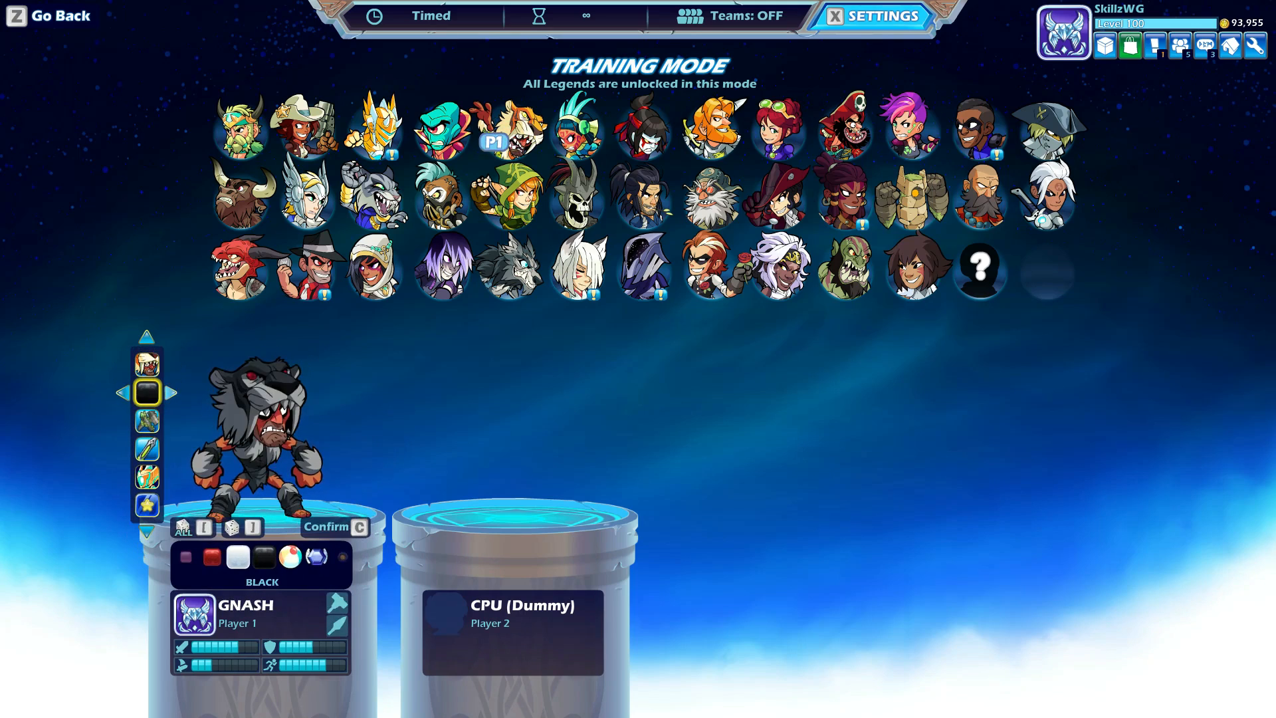
pyautogui.press('Left')
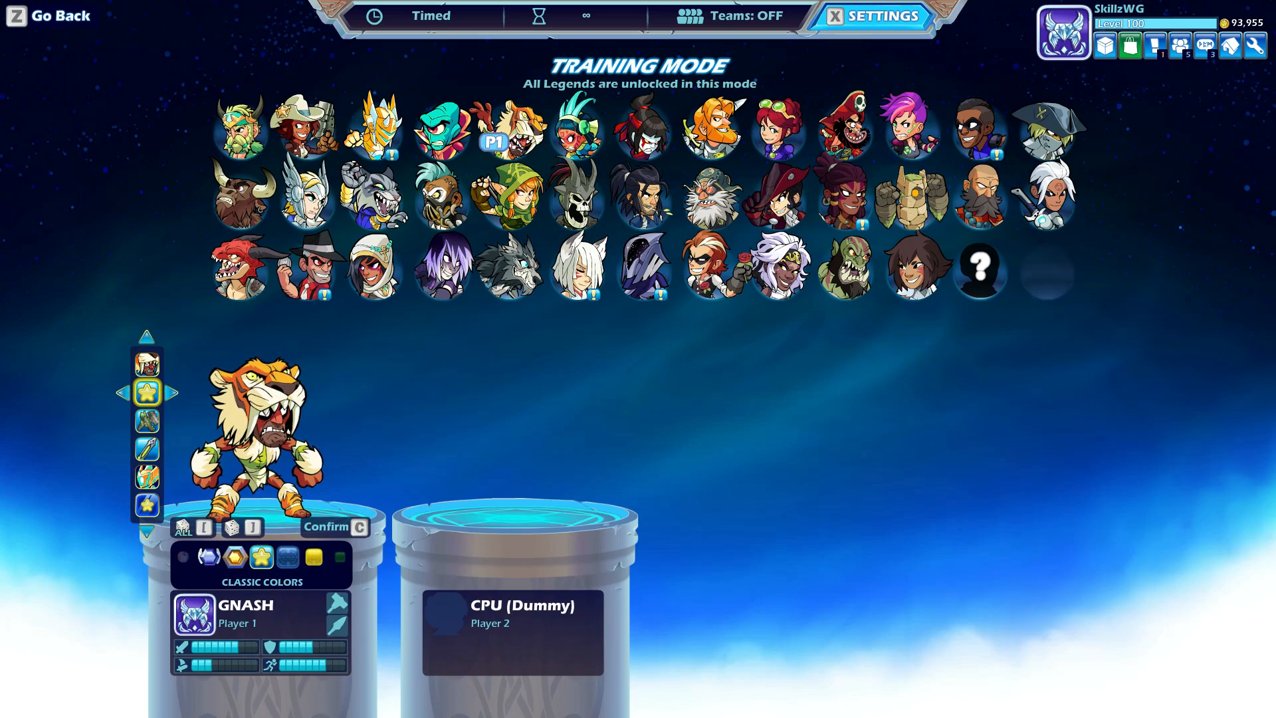
# - Confirm Gnash and the CPU dummy's legend, and start the training match on the Titan's End map
pyautogui.press('c')
pyautogui.press('c')
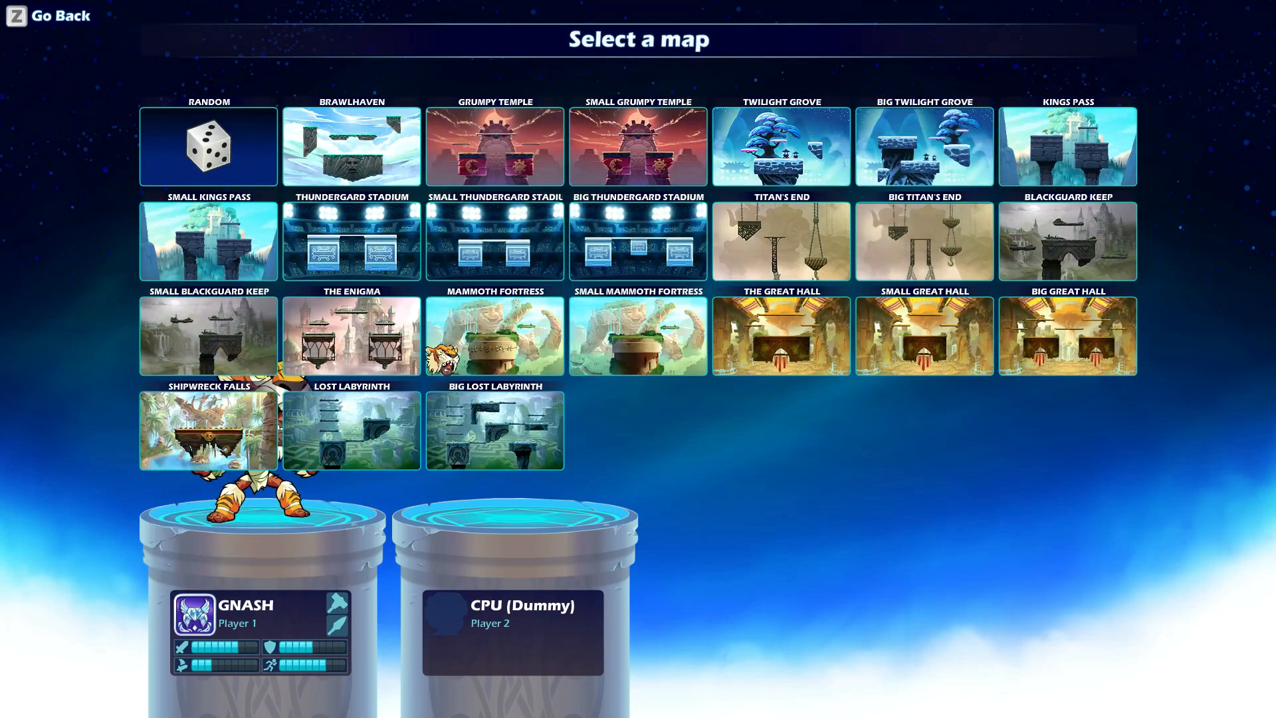
pyautogui.press('c')
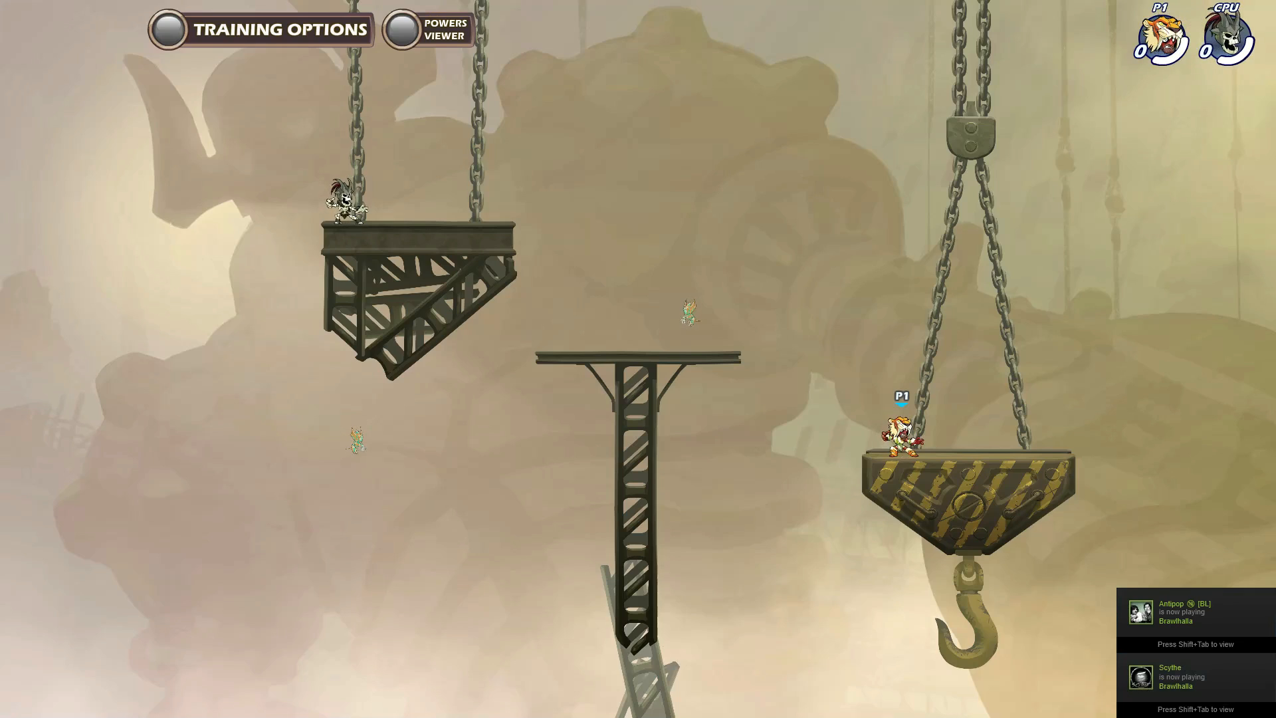
# - Adjust the bot settings in the training options and give Gnash the Grapple Hammer as his weapon
pyautogui.press('Escape')
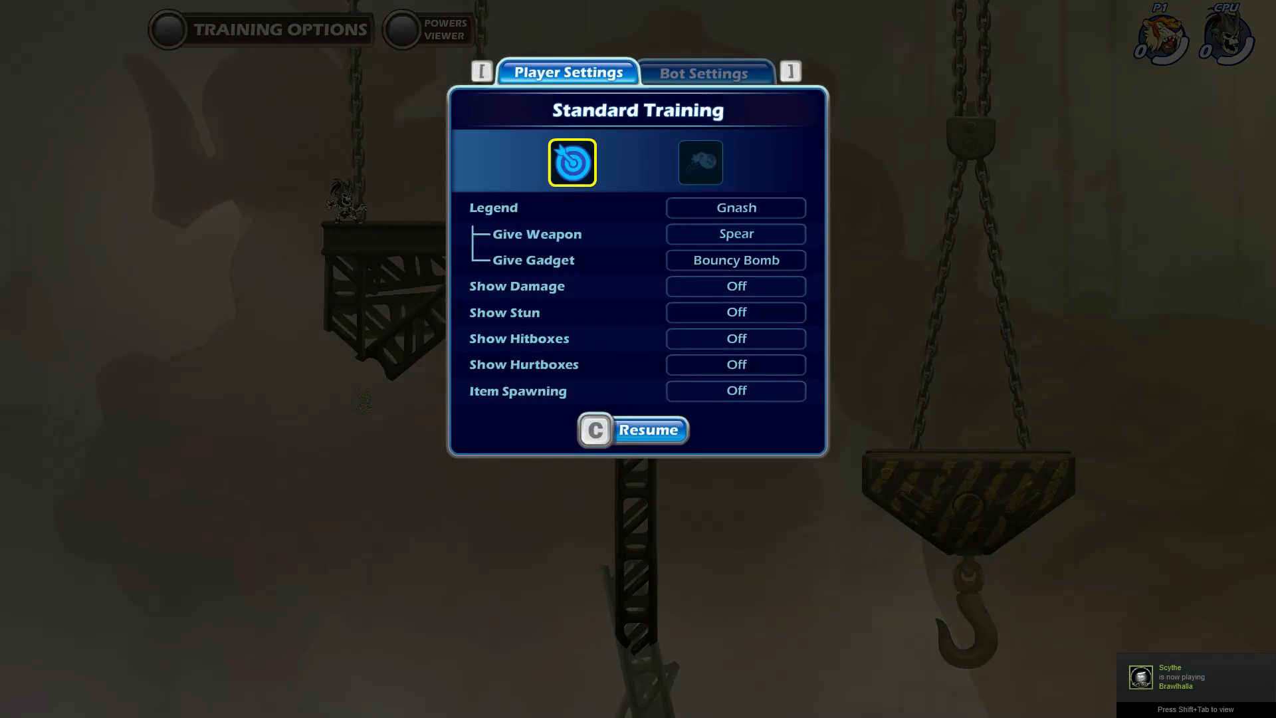
pyautogui.press(']')
pyautogui.press('Right')
pyautogui.press('c')
pyautogui.press('Right')
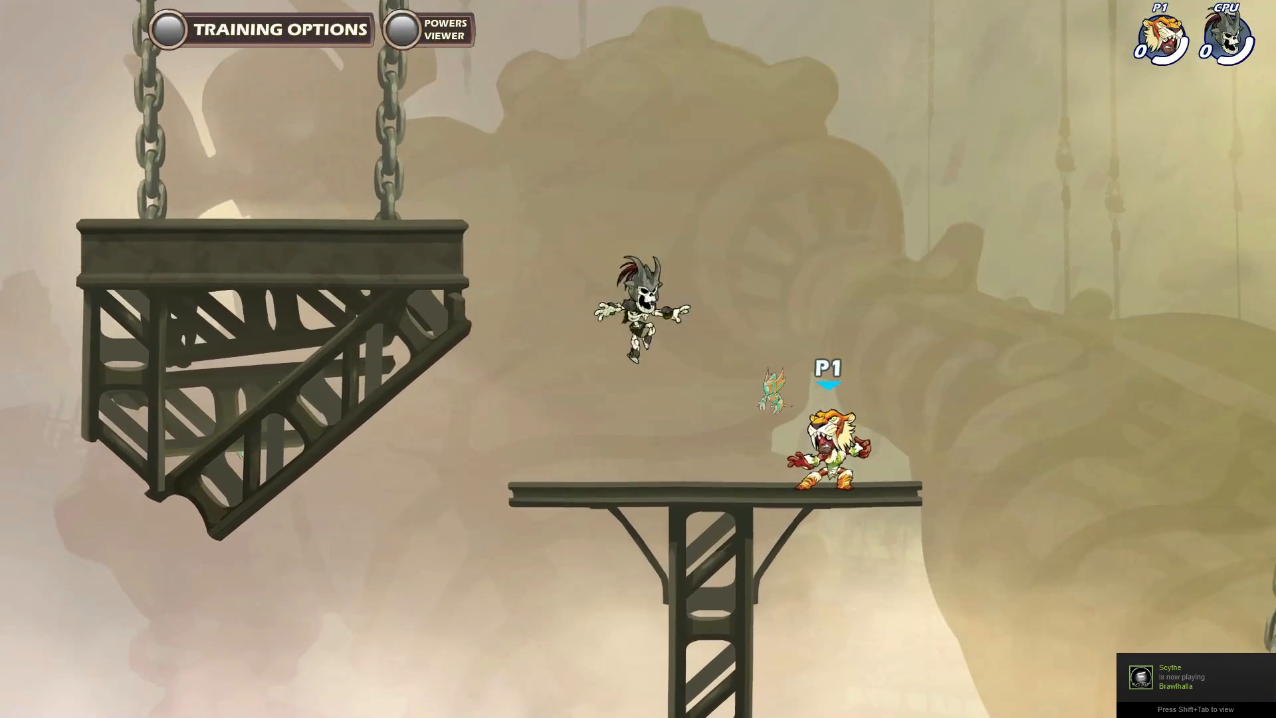
pyautogui.press('Escape')
pyautogui.press('[')
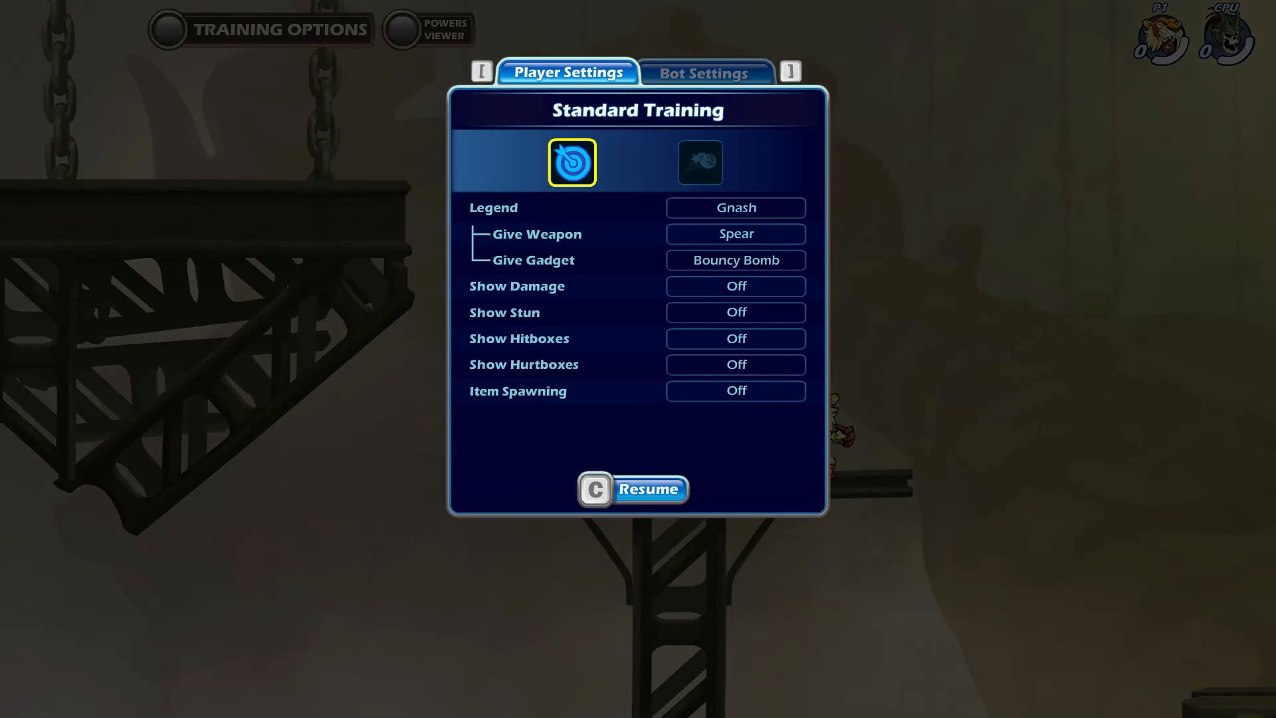
pyautogui.press('Down')
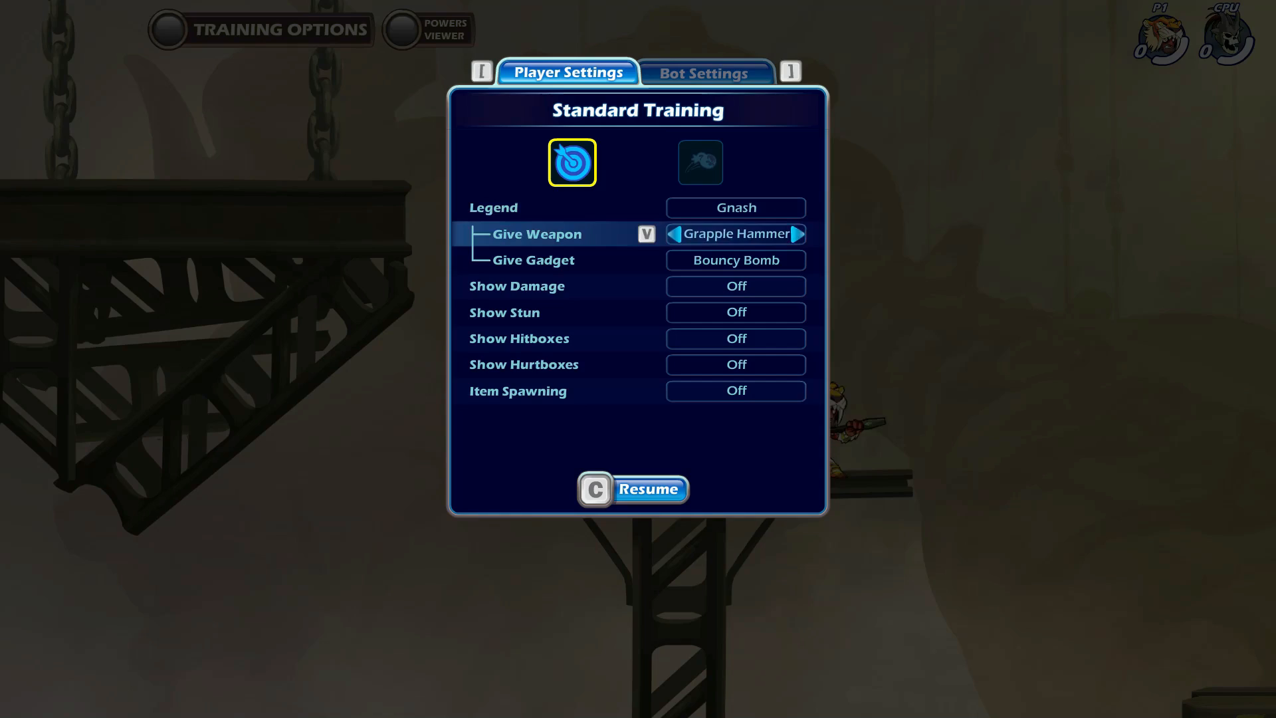
pyautogui.press('c')
# - Move and jump Gnash around the dummy on the central platform to try out airborne Grapple Hammer poses
pyautogui.press('Left')
pyautogui.press('space')
pyautogui.press('Right')
pyautogui.press('space')
pyautogui.press('Left')
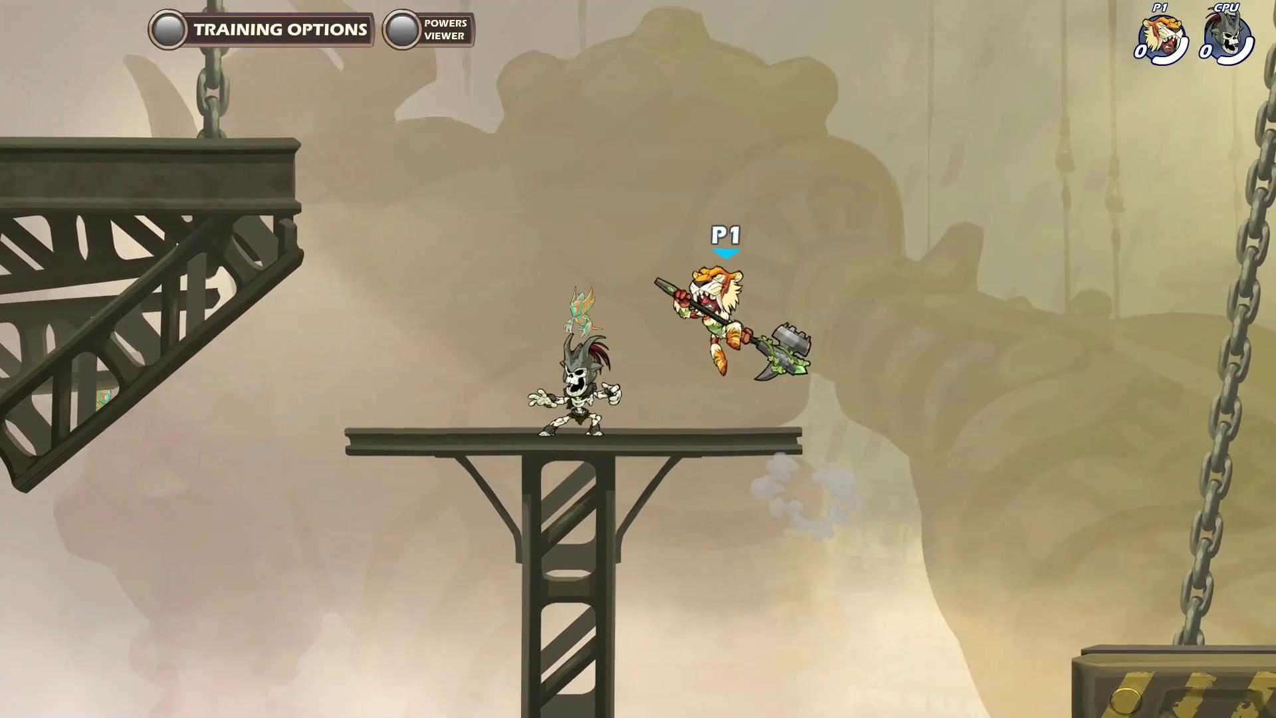
pyautogui.press('Right')
pyautogui.press('Left')
pyautogui.press('space')
pyautogui.press('Right')
pyautogui.press('space')
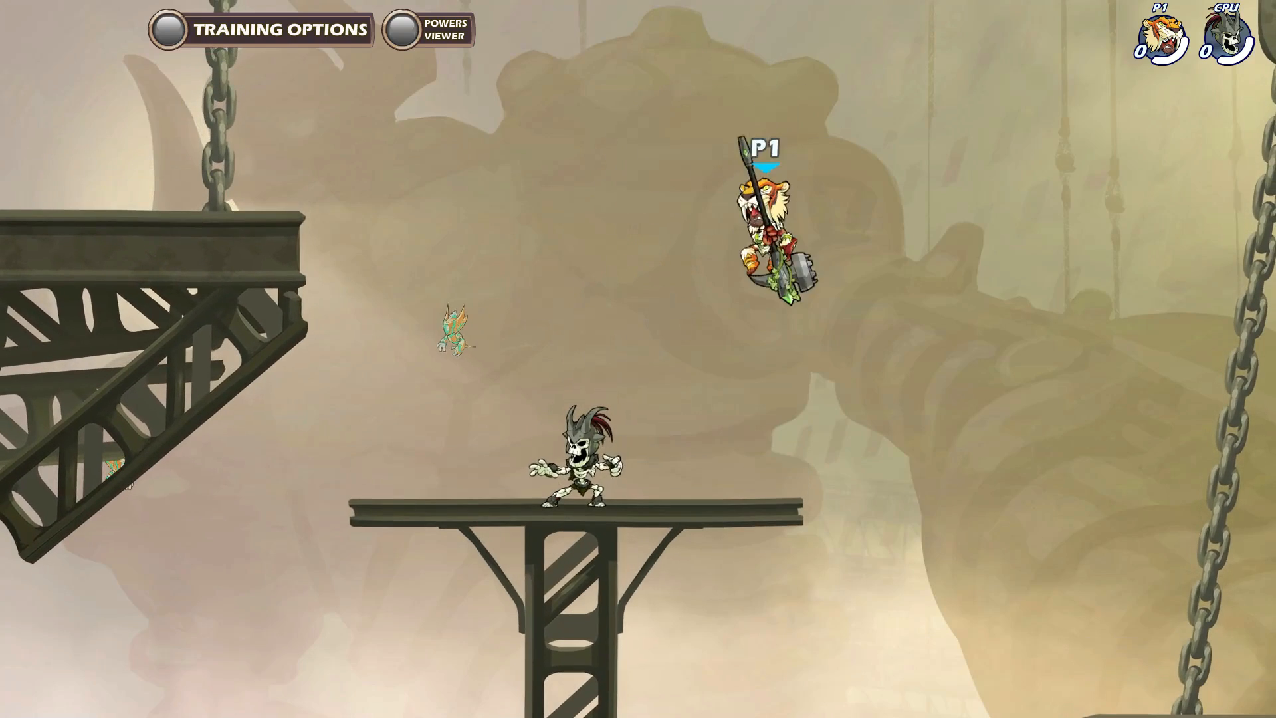
pyautogui.press('Left')
pyautogui.press('space')
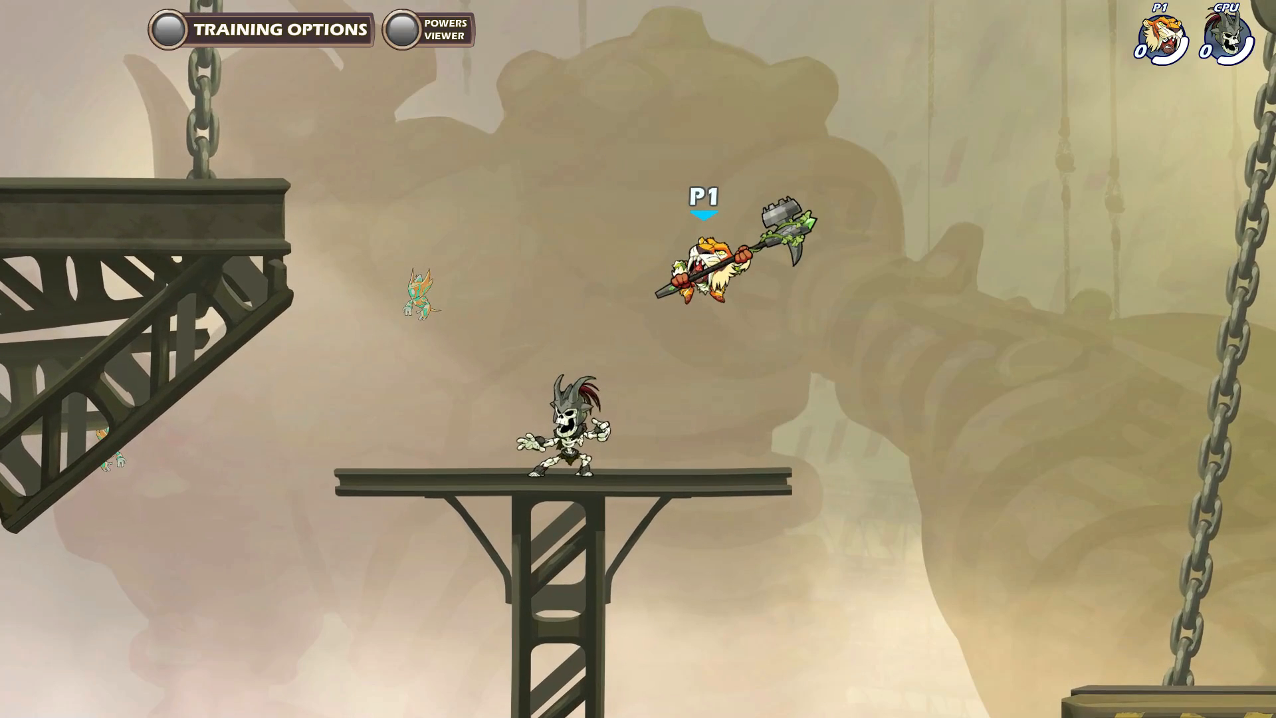
pyautogui.press('c')
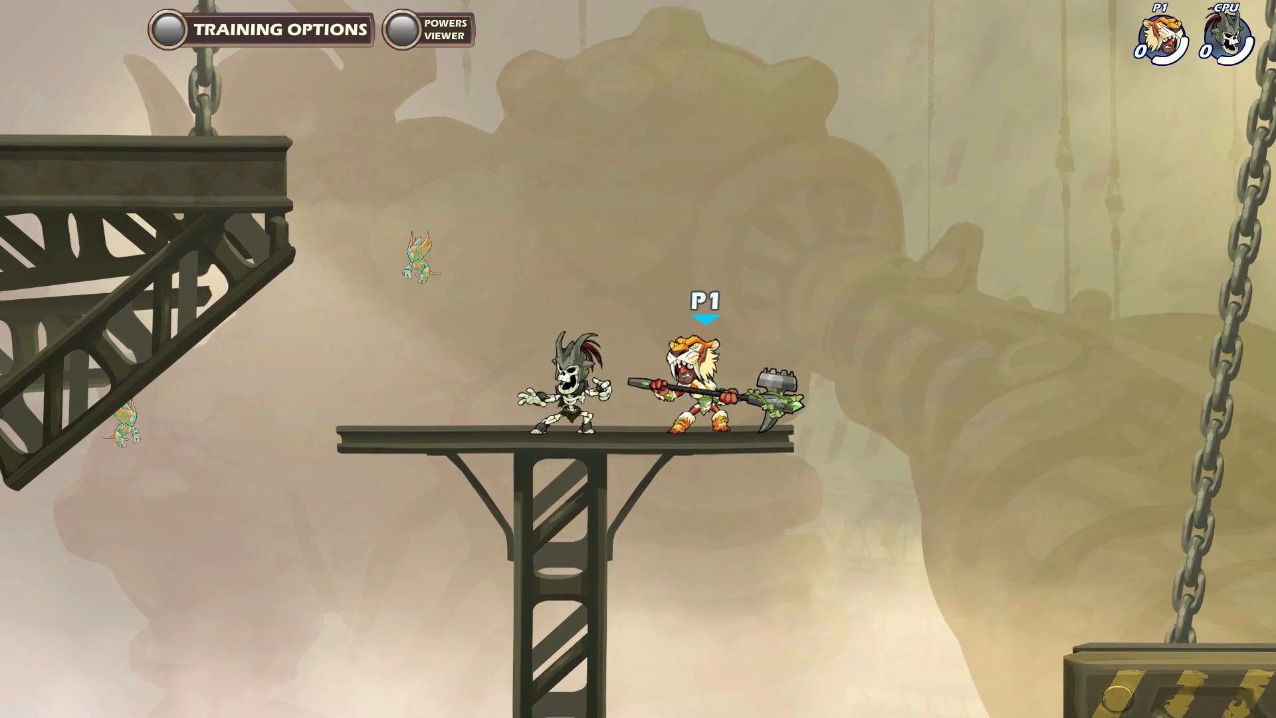
pyautogui.press('space')
pyautogui.press('space')
pyautogui.press('c')
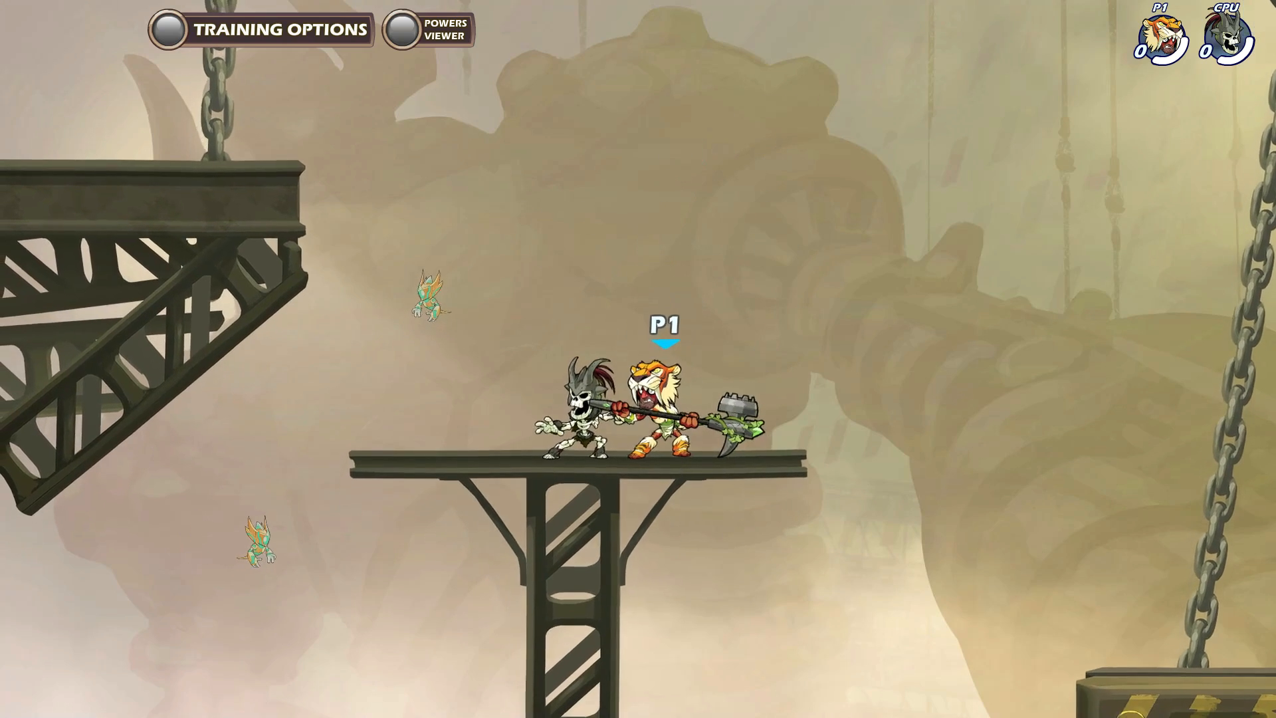
pyautogui.press('space')
pyautogui.press('space')
pyautogui.press('space')
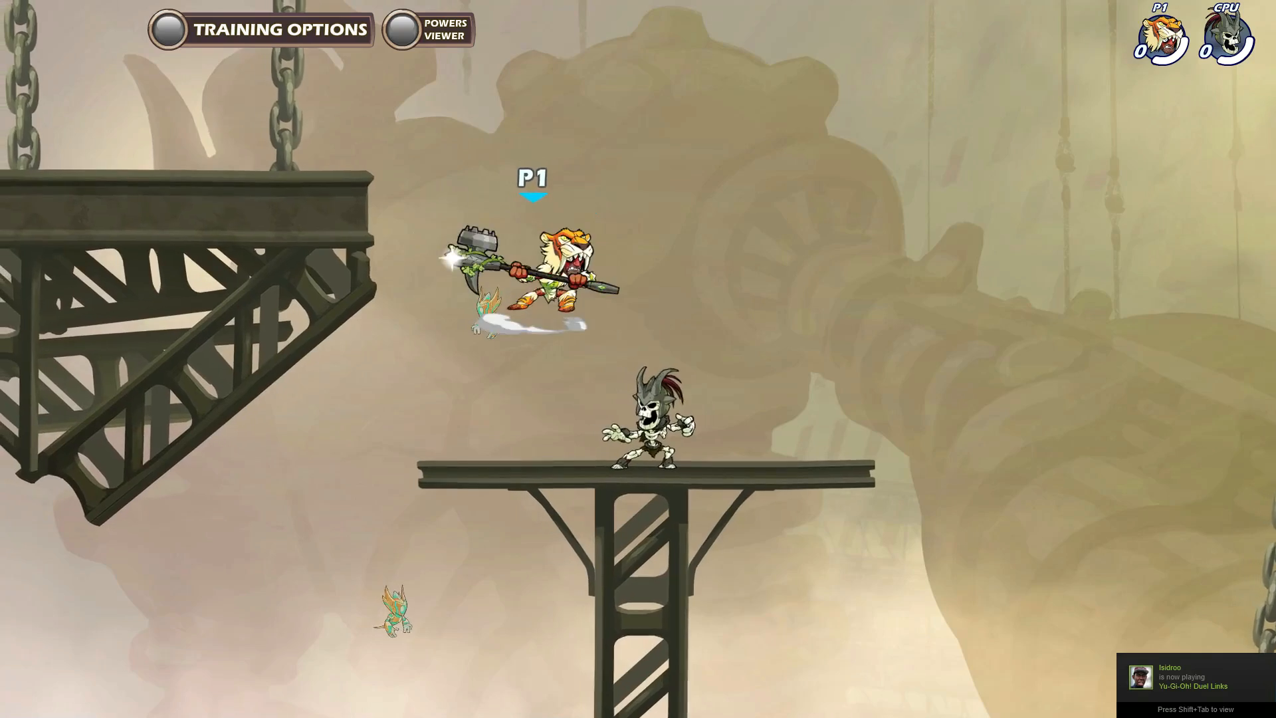
# - Jump Gnash around the central platform and strike the dummy from the air with the Grapple Hammer
pyautogui.press('j')
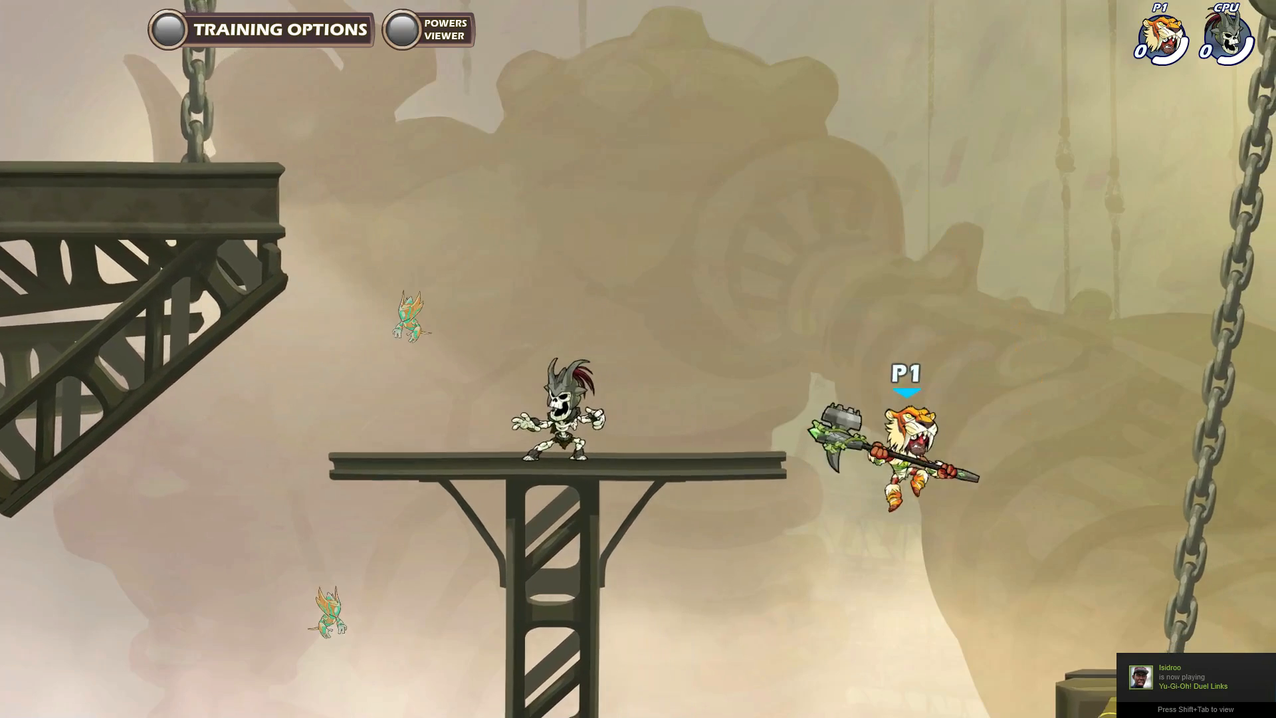
pyautogui.press('a')
pyautogui.press('space')
pyautogui.press('d')
pyautogui.press('space')
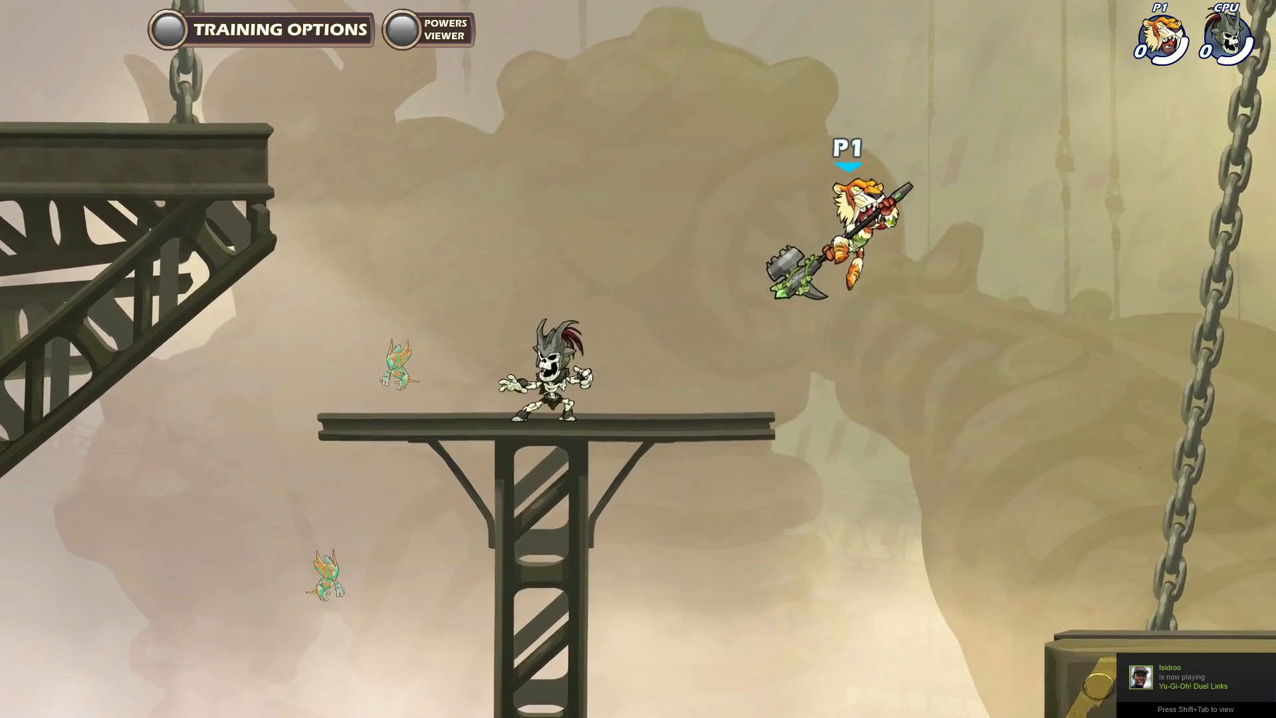
pyautogui.press('a')
pyautogui.press('space')
pyautogui.press('j')
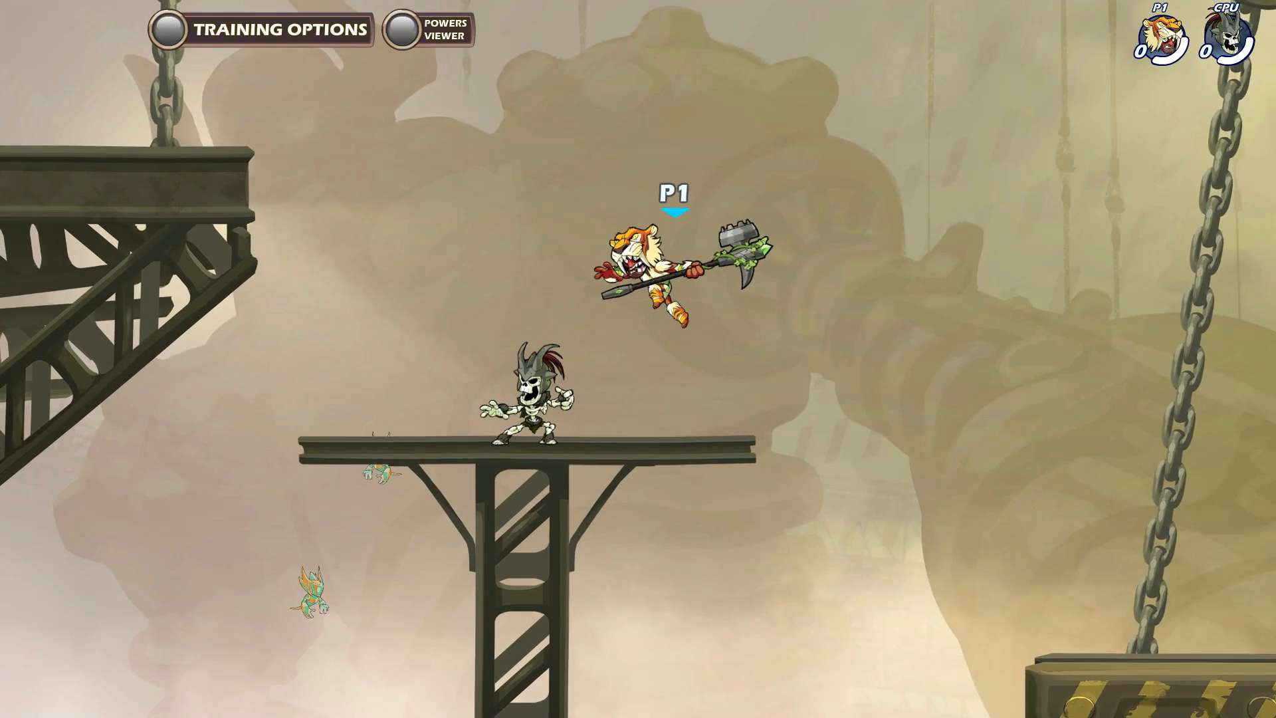
pyautogui.press('a')
pyautogui.press('j')
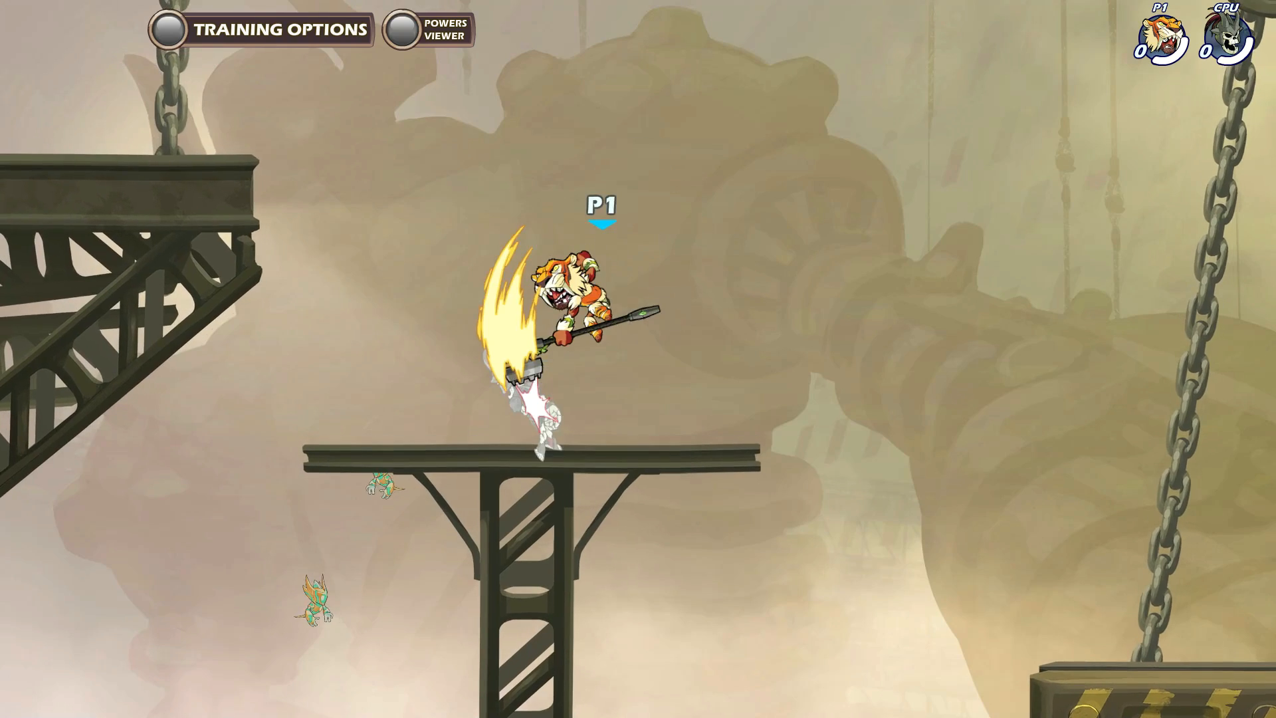
# - Move Gnash across the central platform and chase the dummy towards the hanging crane block, swinging the Grapple Hammer in the air
pyautogui.press('d')
pyautogui.press('space')
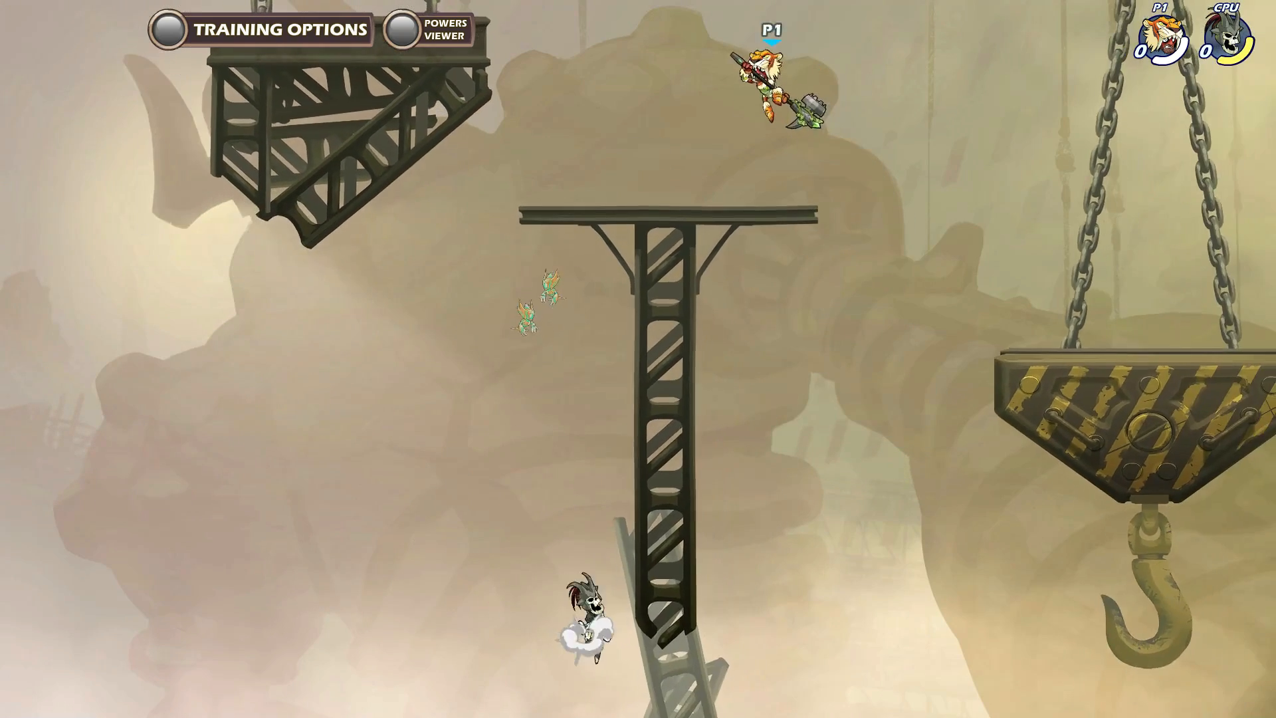
pyautogui.press('a')
pyautogui.press('d')
pyautogui.press('a')
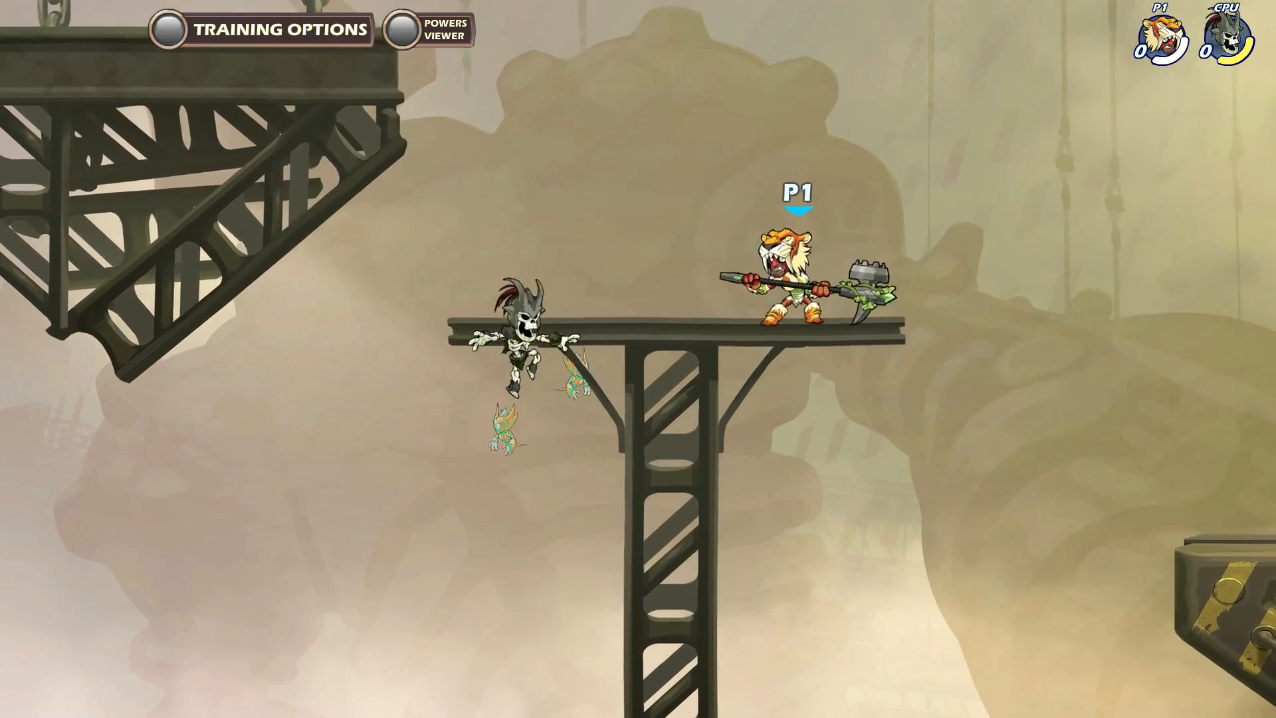
pyautogui.press('d')
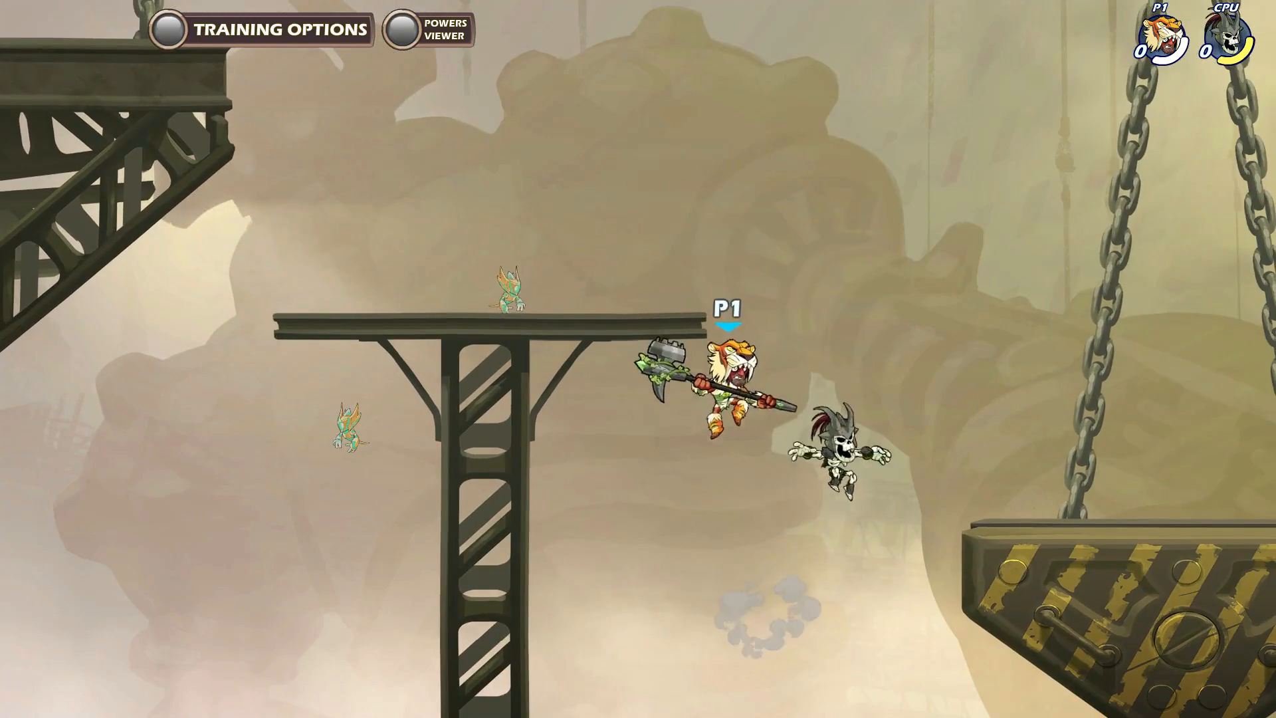
pyautogui.press('space')
pyautogui.press('a')
pyautogui.press('j')
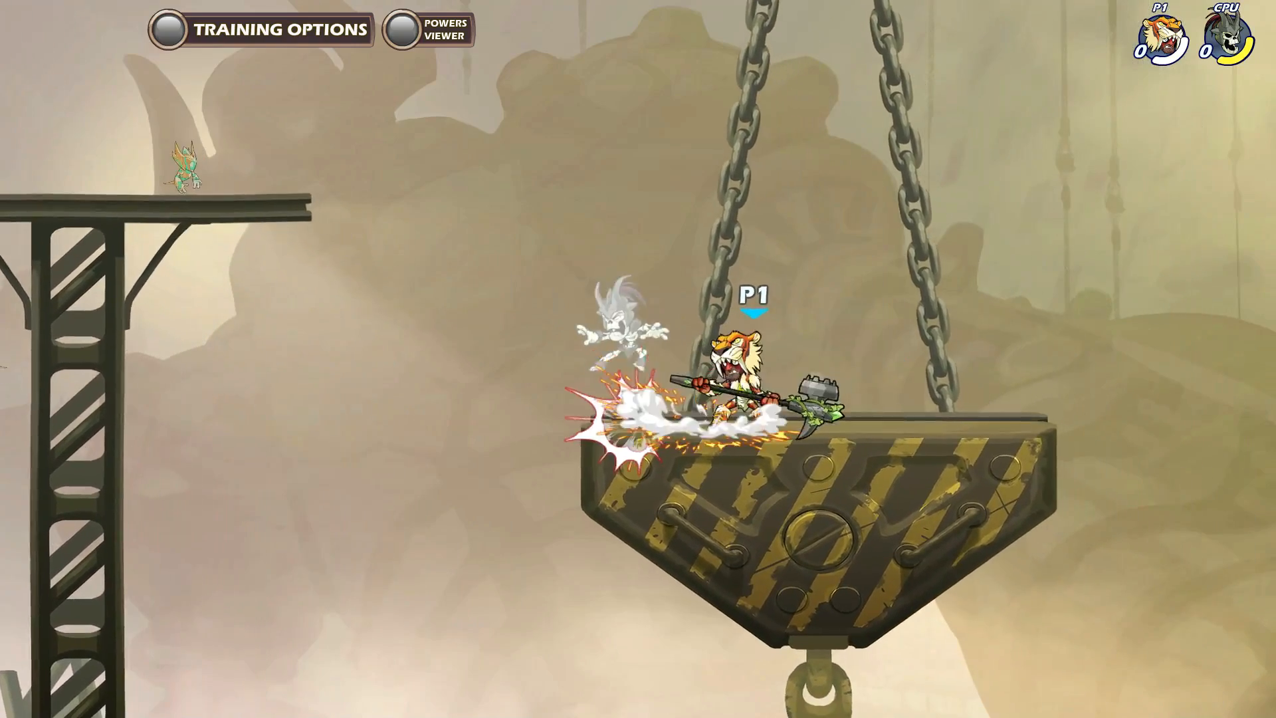
# - Jump Gnash above the near edge of the crane block and strike the dummy repeatedly with the Grapple Hammer
pyautogui.press('space')
pyautogui.press('a')
pyautogui.press('j')
pyautogui.press('space')
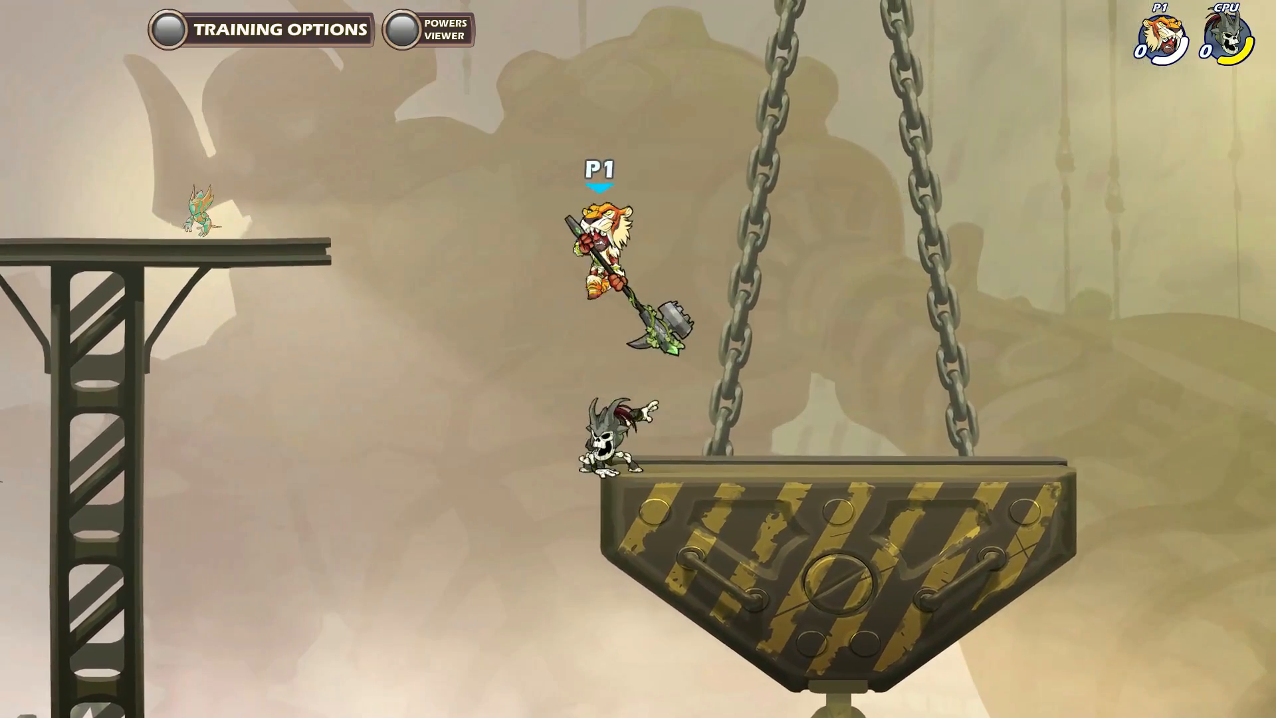
pyautogui.press('d')
pyautogui.press('a')
pyautogui.press('j')
pyautogui.press('space')
pyautogui.press('j')
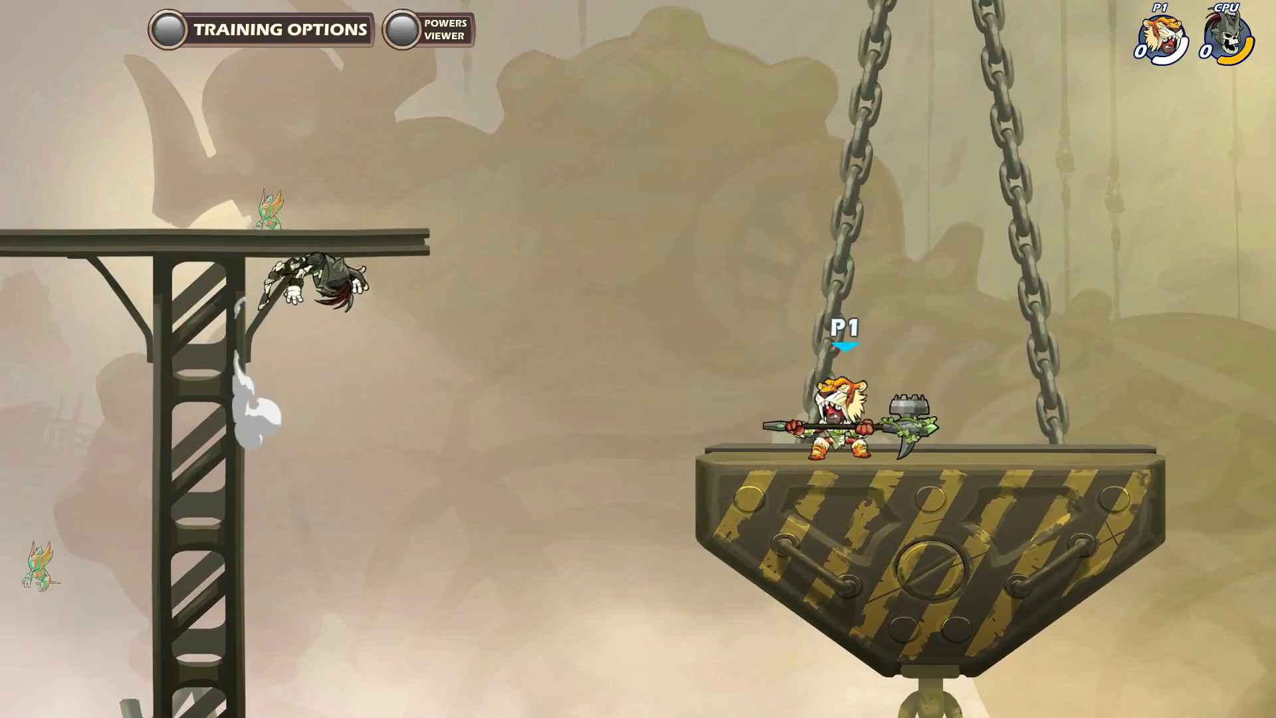
# - Leap Gnash between the crane block and the central platform and swing the hammer in mid-air near the dummy
pyautogui.press('a')
pyautogui.press('space')
pyautogui.press('d')
pyautogui.press('space')
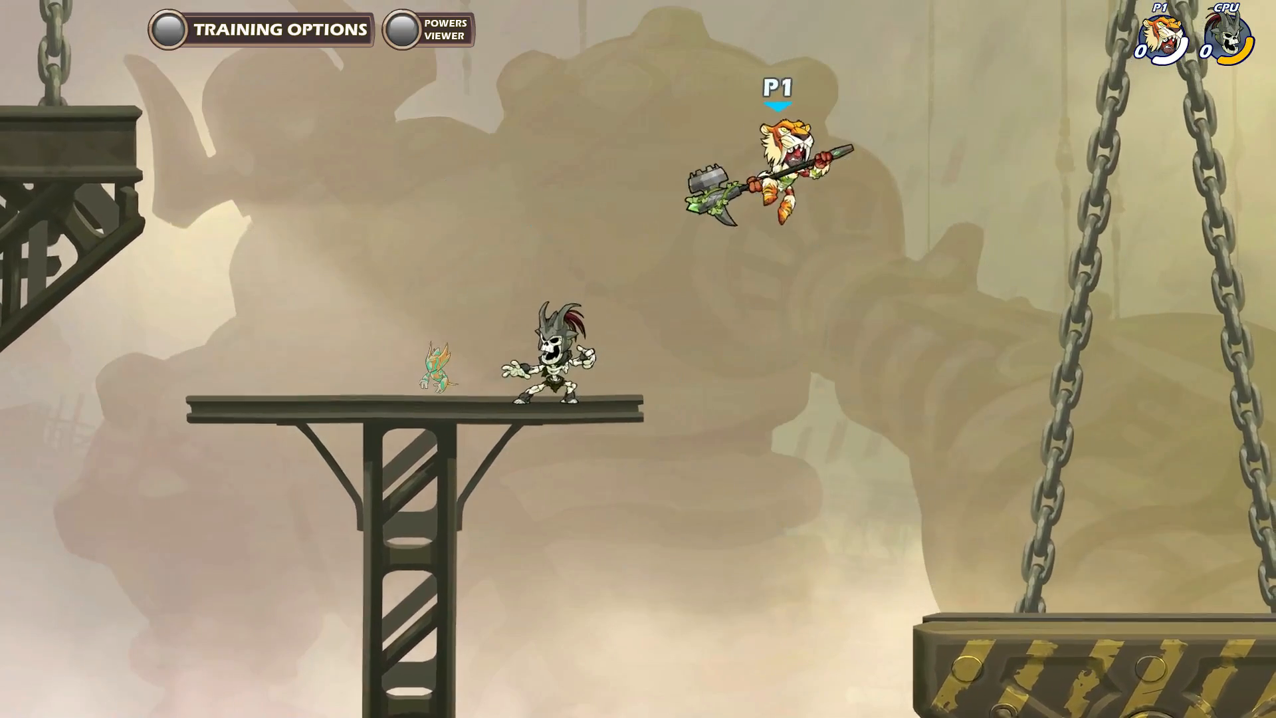
pyautogui.press('space')
pyautogui.press('j')
pyautogui.press('a')
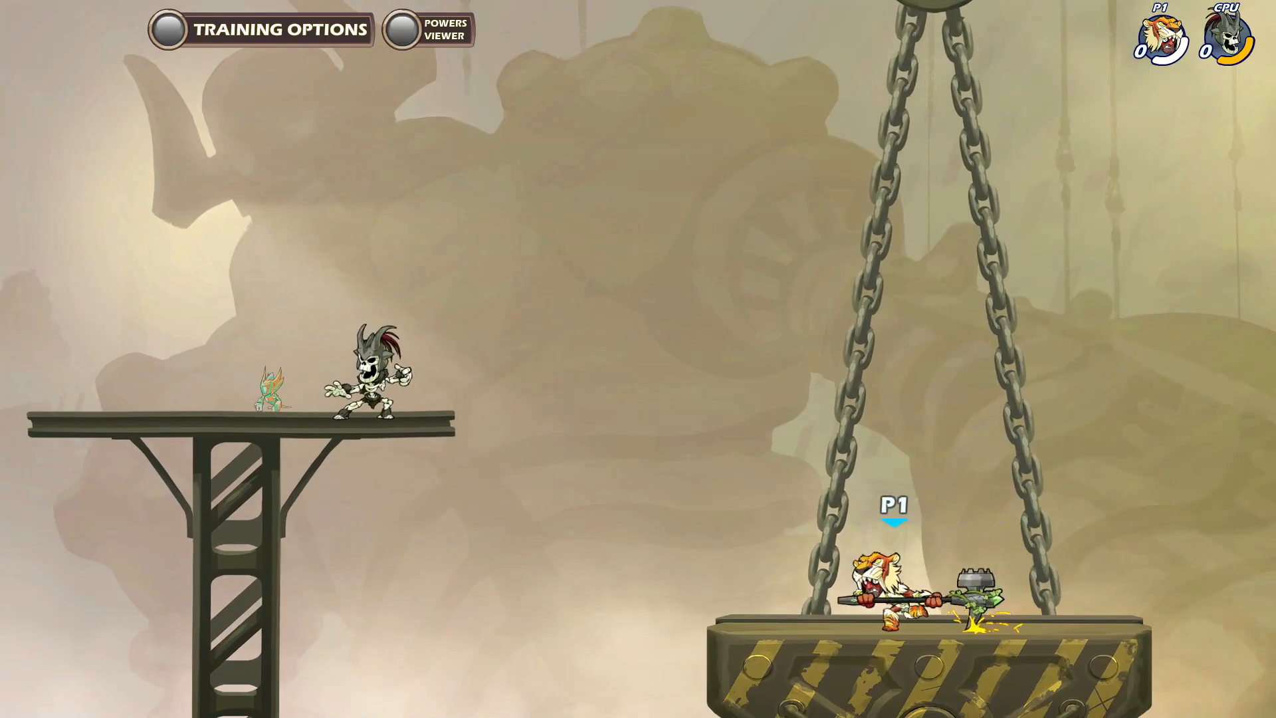
# - Jump Gnash from the crane block past the dummy on the central platform and back out over the gap
pyautogui.press('space')
pyautogui.press('space')
pyautogui.press('d')
pyautogui.press('a')
pyautogui.press('space')
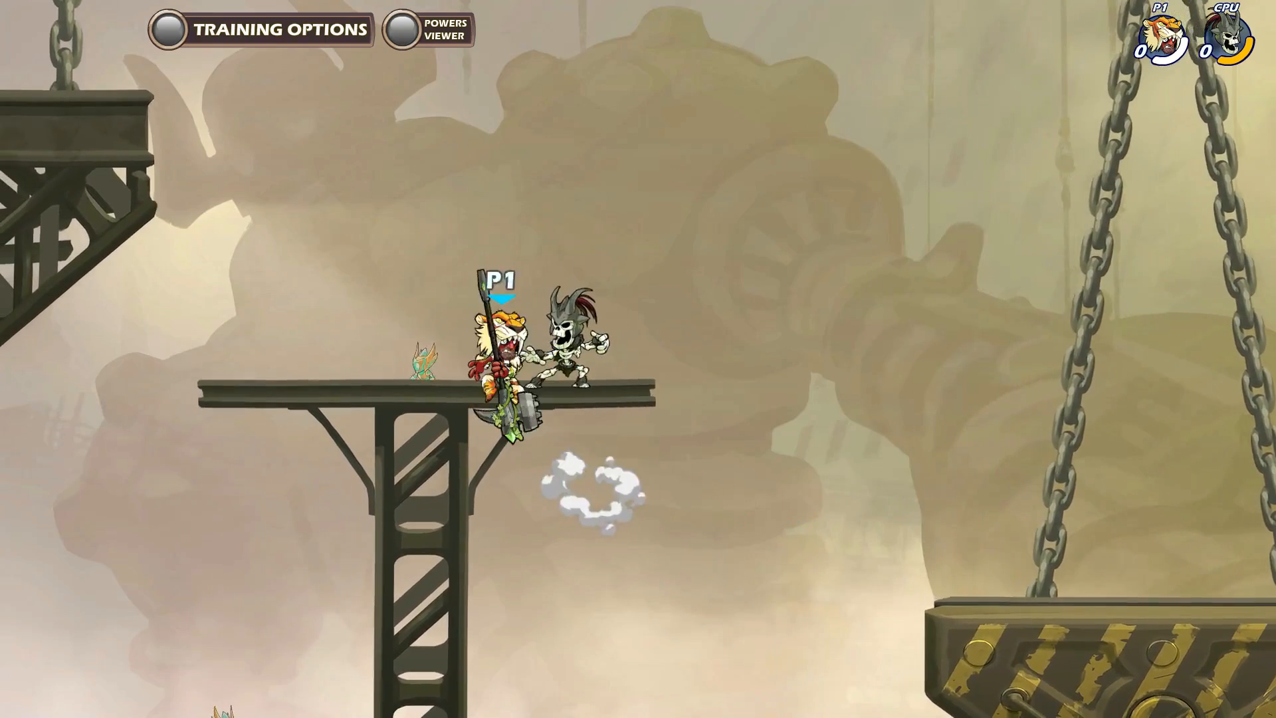
pyautogui.press('d')
pyautogui.press('space')
pyautogui.press('a')
pyautogui.press('space')
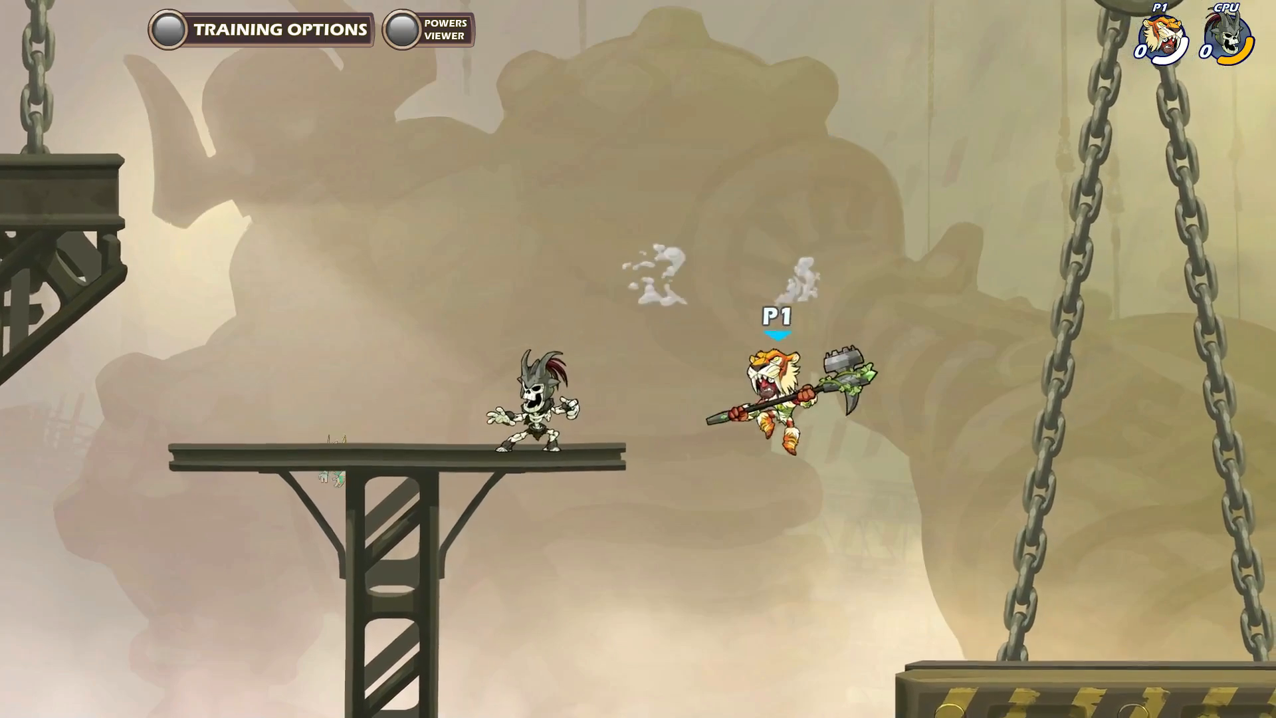
# - Make repeated back-and-forth jumps with Gnash over the gap between the central platform and the crane block
pyautogui.press('d')
pyautogui.press('space')
pyautogui.press('a')
pyautogui.press('space')
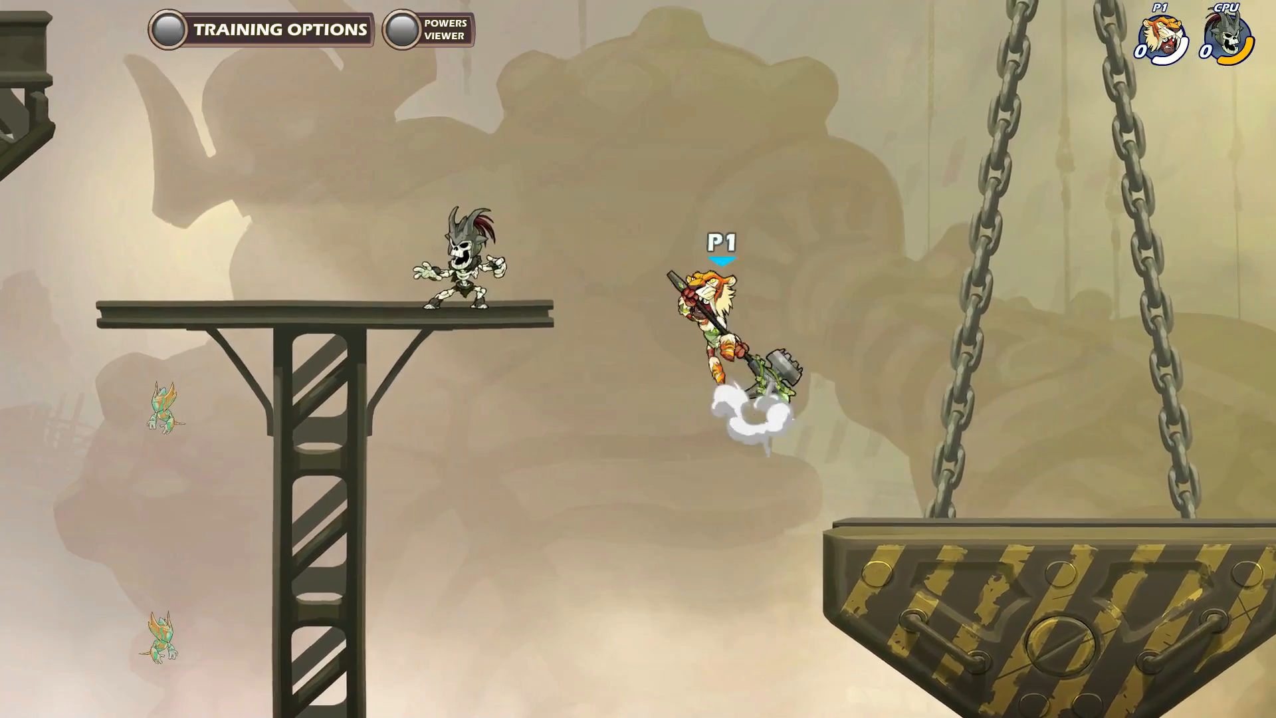
pyautogui.press('d')
pyautogui.press('space')
pyautogui.press('a')
pyautogui.press('space')
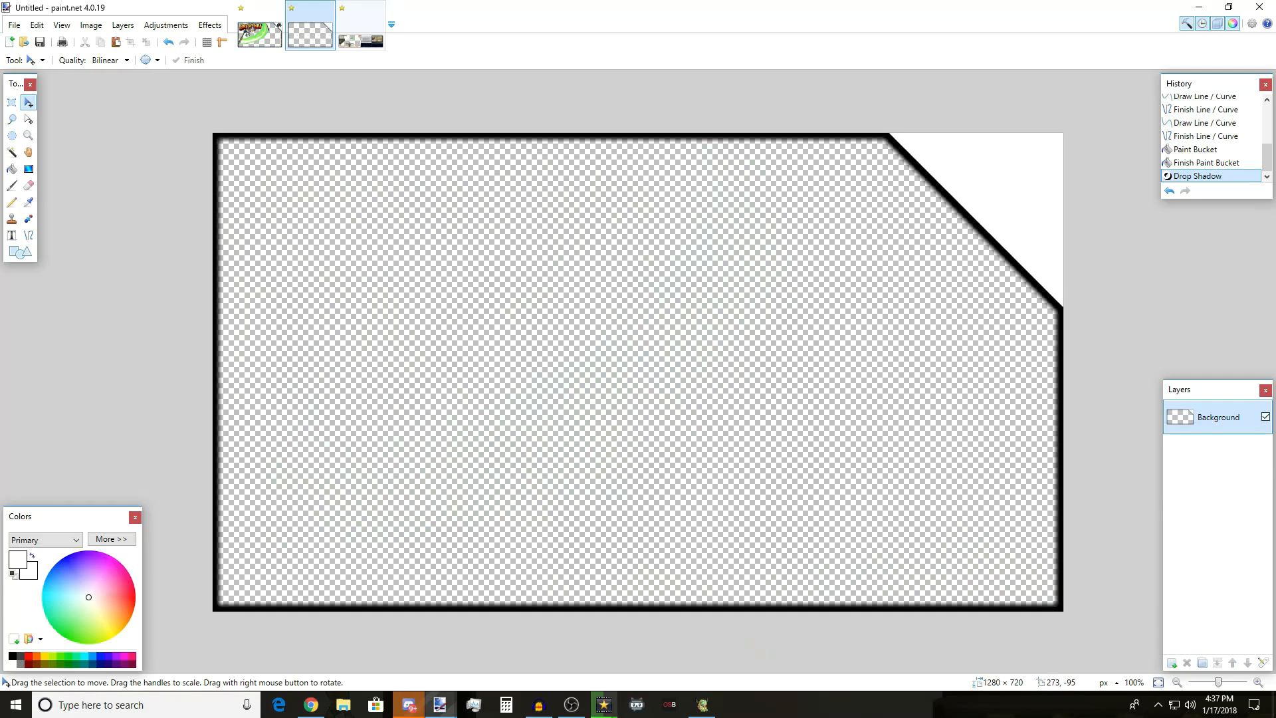
# - Close the untitled border template without saving and paste the Gnash hammer screenshot into the 3840 × 1080 screenshot image
pyautogui.click(327, 8)
pyautogui.click(585, 417)
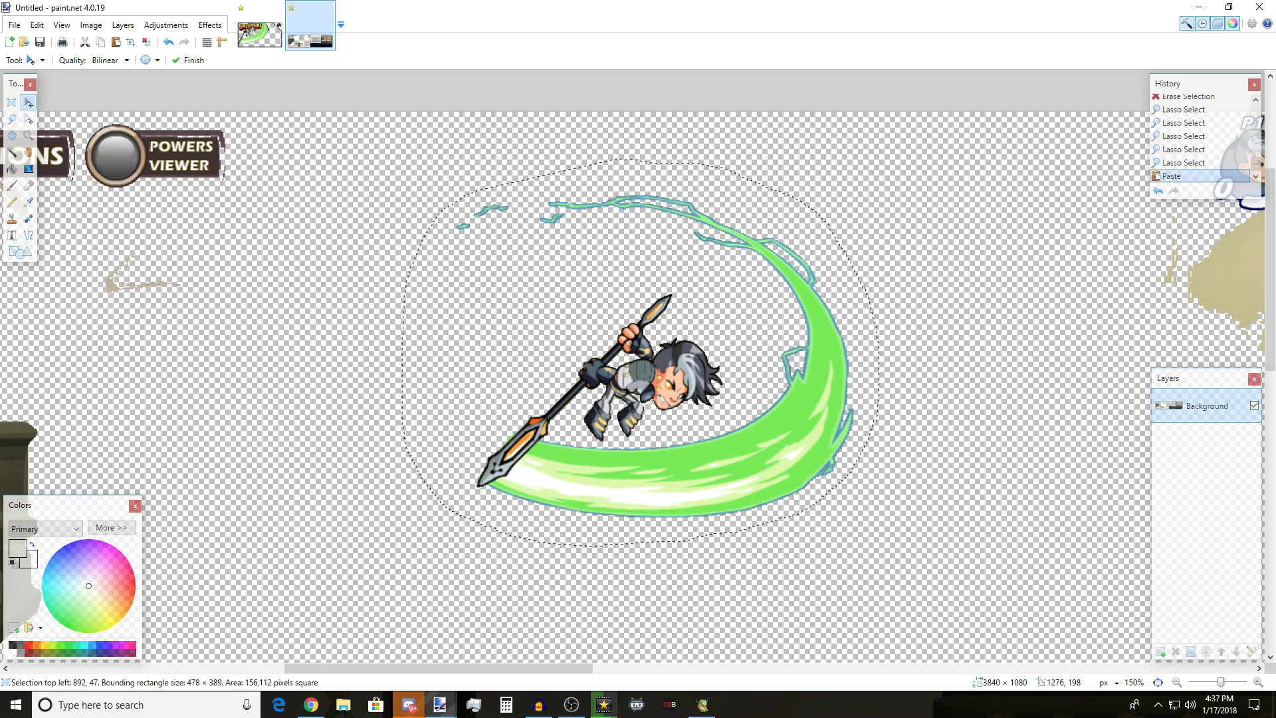
pyautogui.hotkey('ctrl', 'v')
pyautogui.moveTo(531, 669); pyautogui.dragTo(444, 669)
pyautogui.scroll(-1, 481, 453)
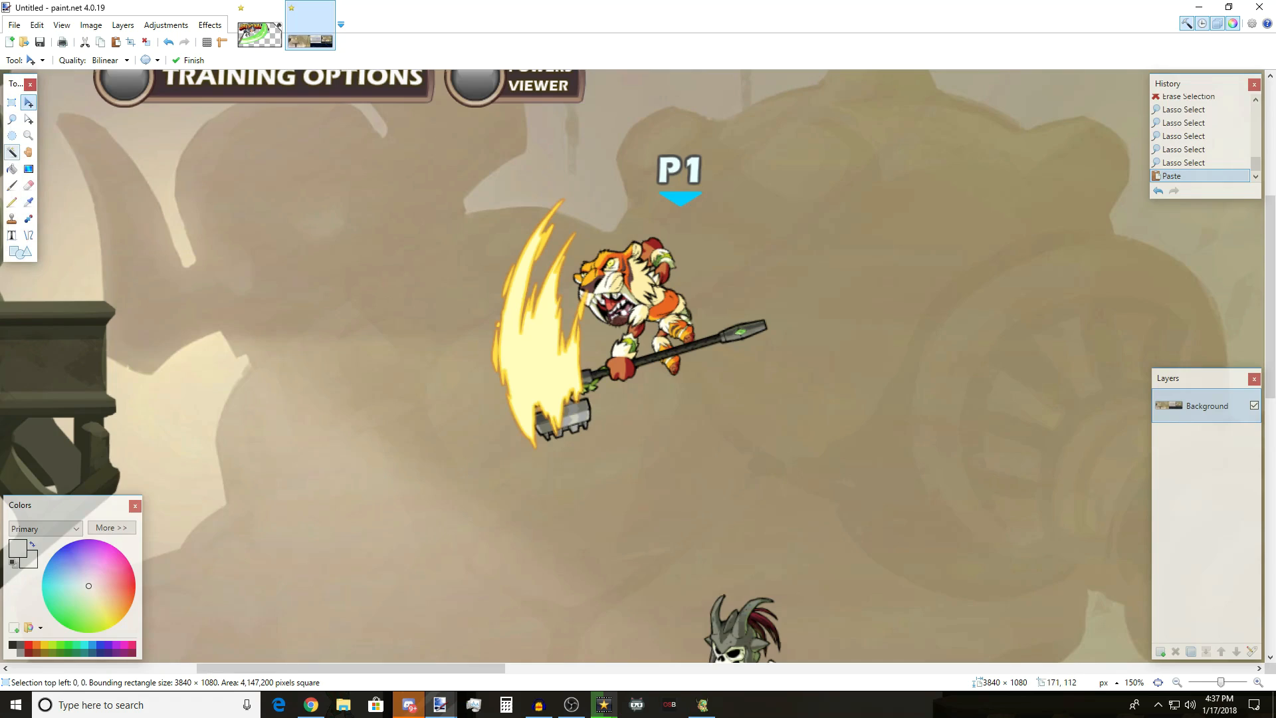
# - Erase the background around Gnash with the Magic Wand at 30% tolerance, including the enclosed patch between his body and the hammer
pyautogui.click(12, 152)
pyautogui.click(719, 252)
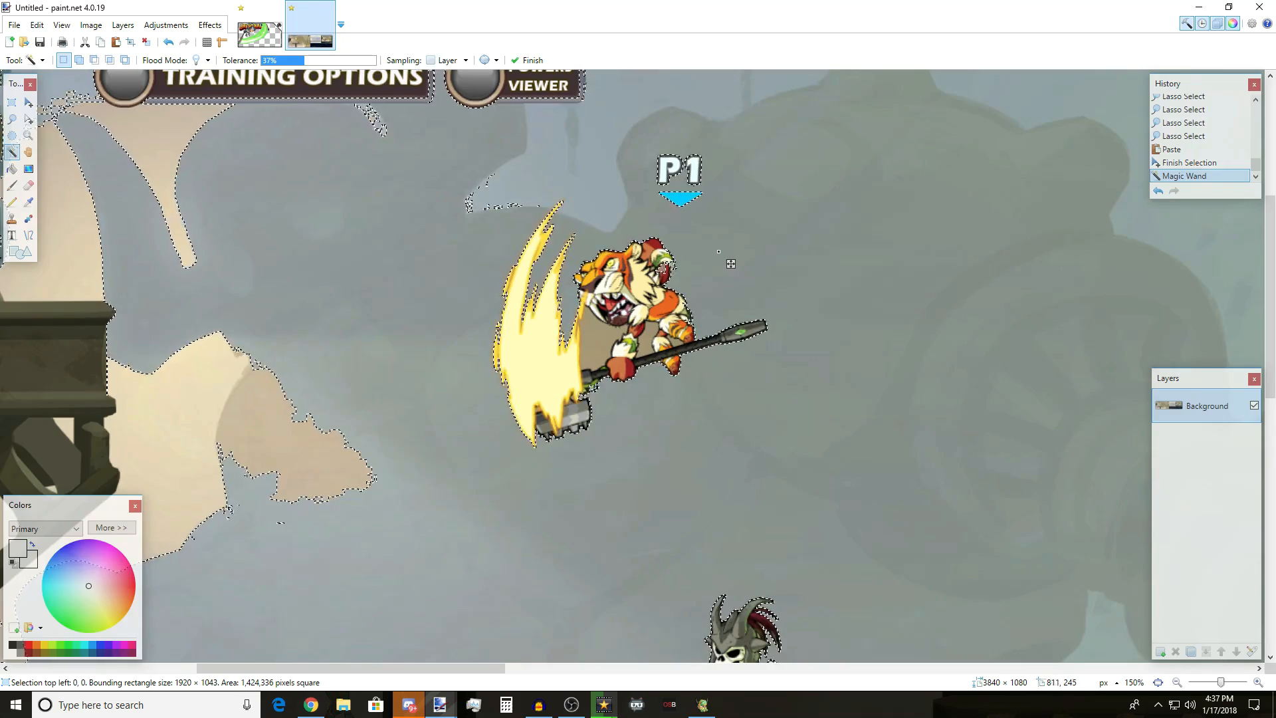
pyautogui.click(649, 214)
pyautogui.click(602, 181)
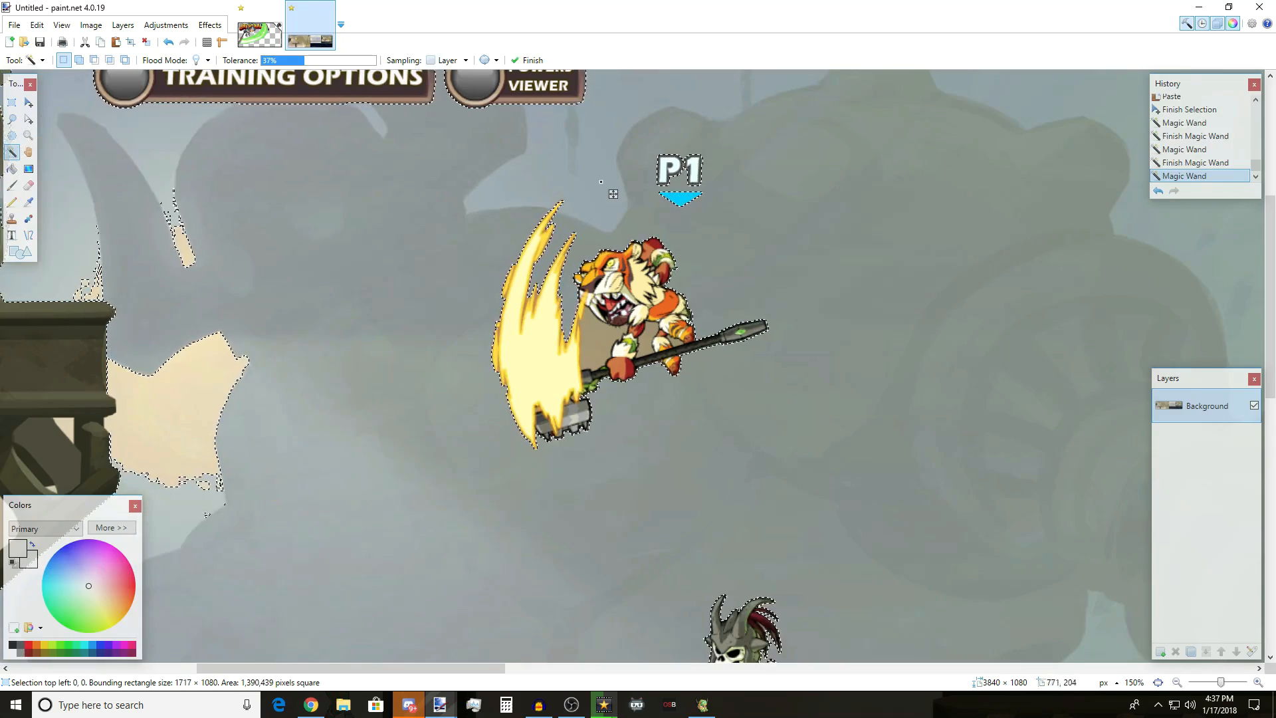
pyautogui.click(698, 281)
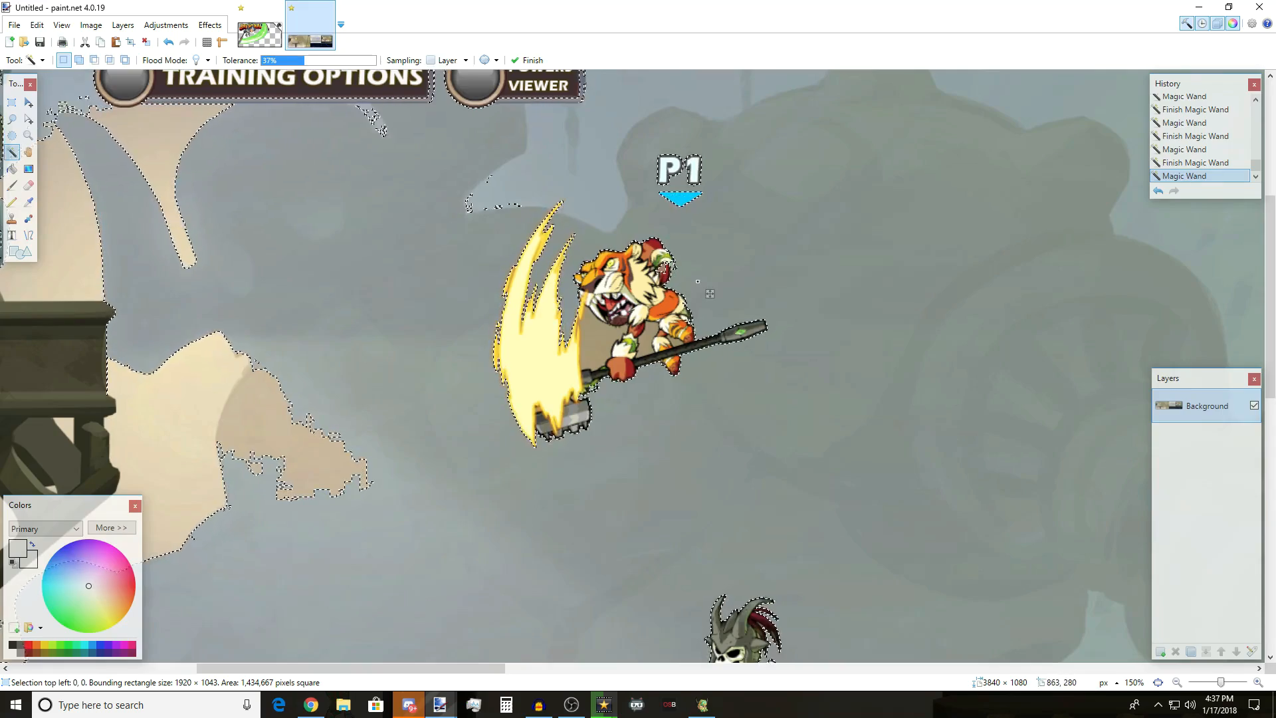
pyautogui.moveTo(698, 282); pyautogui.dragTo(694, 237)
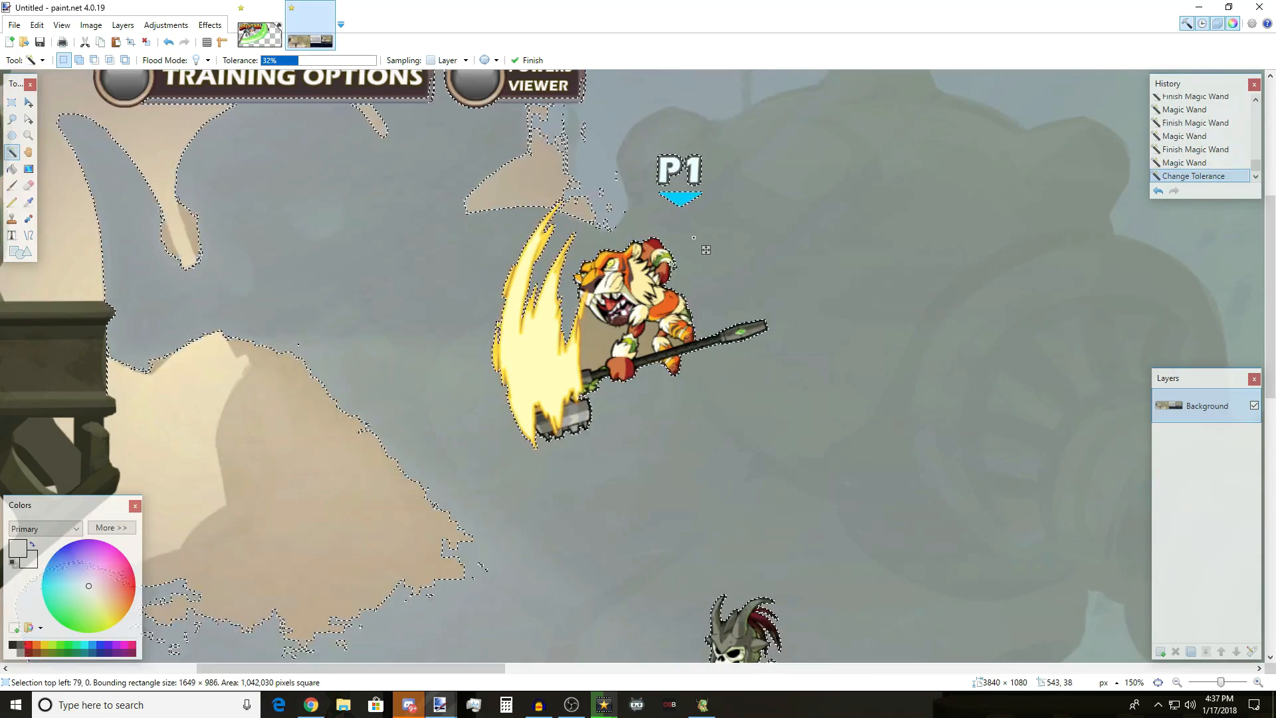
pyautogui.moveTo(299, 61); pyautogui.dragTo(296, 61)
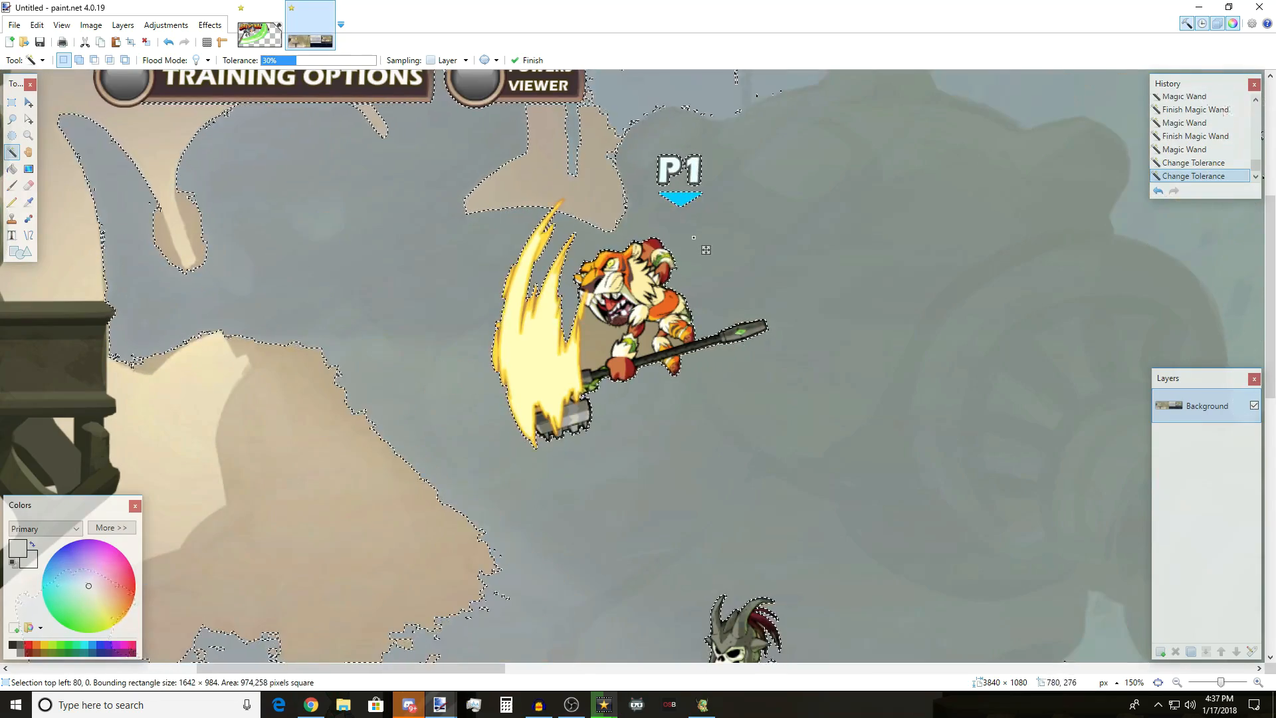
pyautogui.press('Delete')
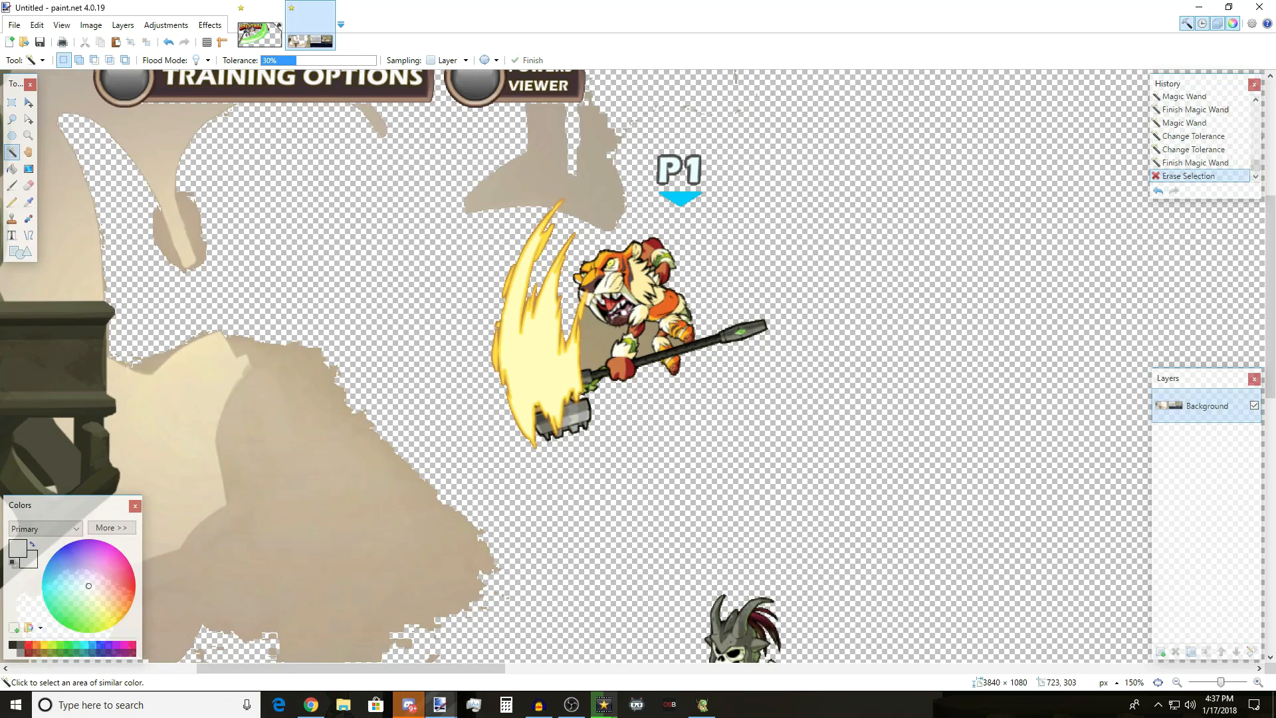
pyautogui.click(605, 343)
pyautogui.press('Delete')
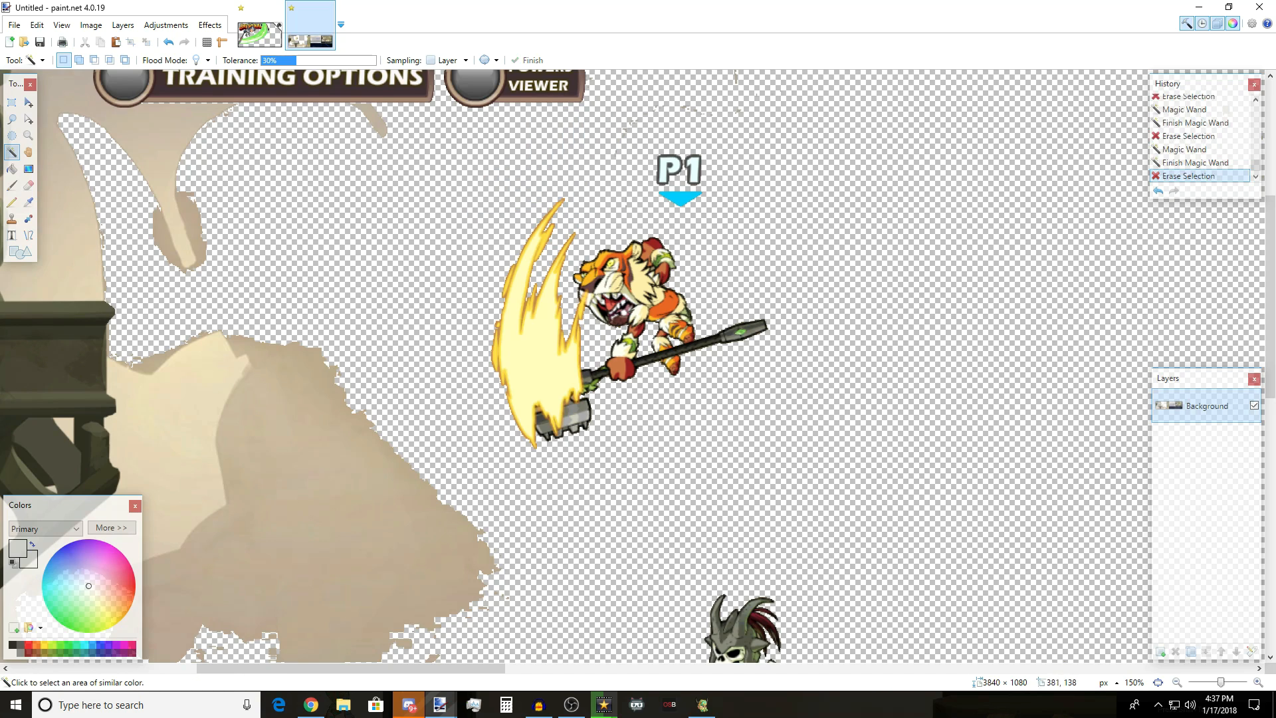
# - Lasso and erase the leftover background specks above Gnash and around the P1 marker
pyautogui.click(407, 186)
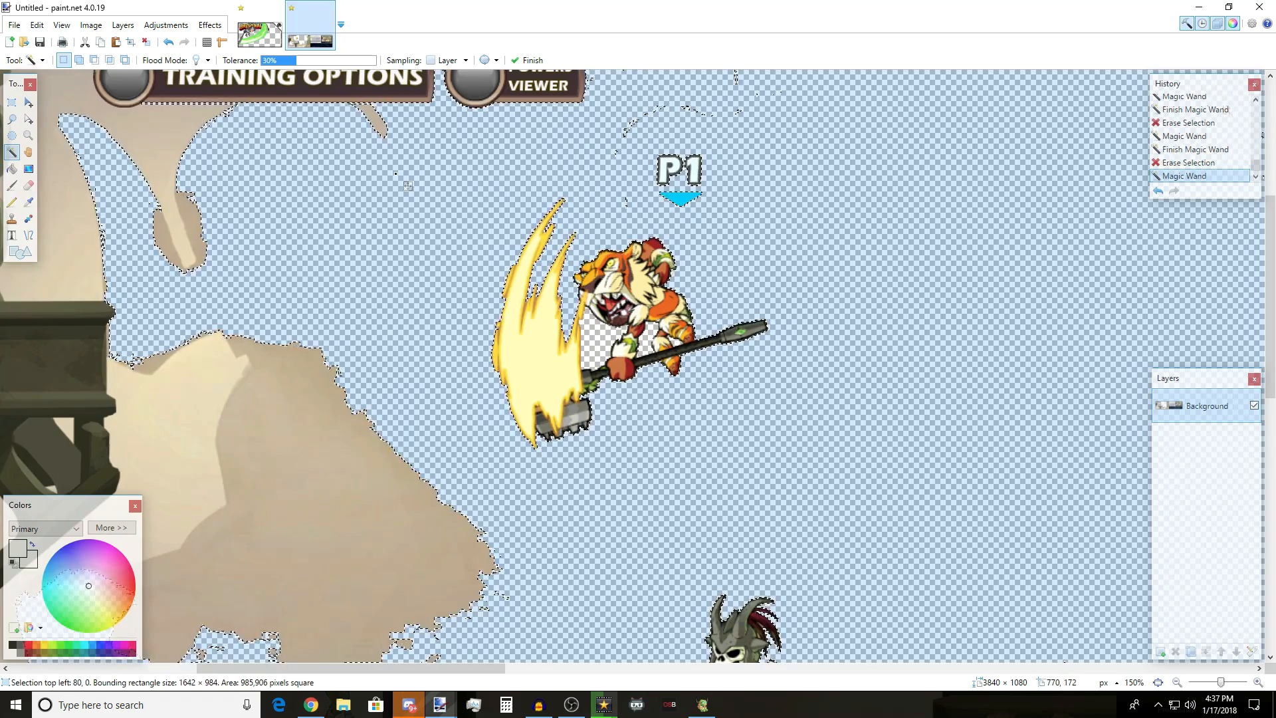
pyautogui.click(11, 119)
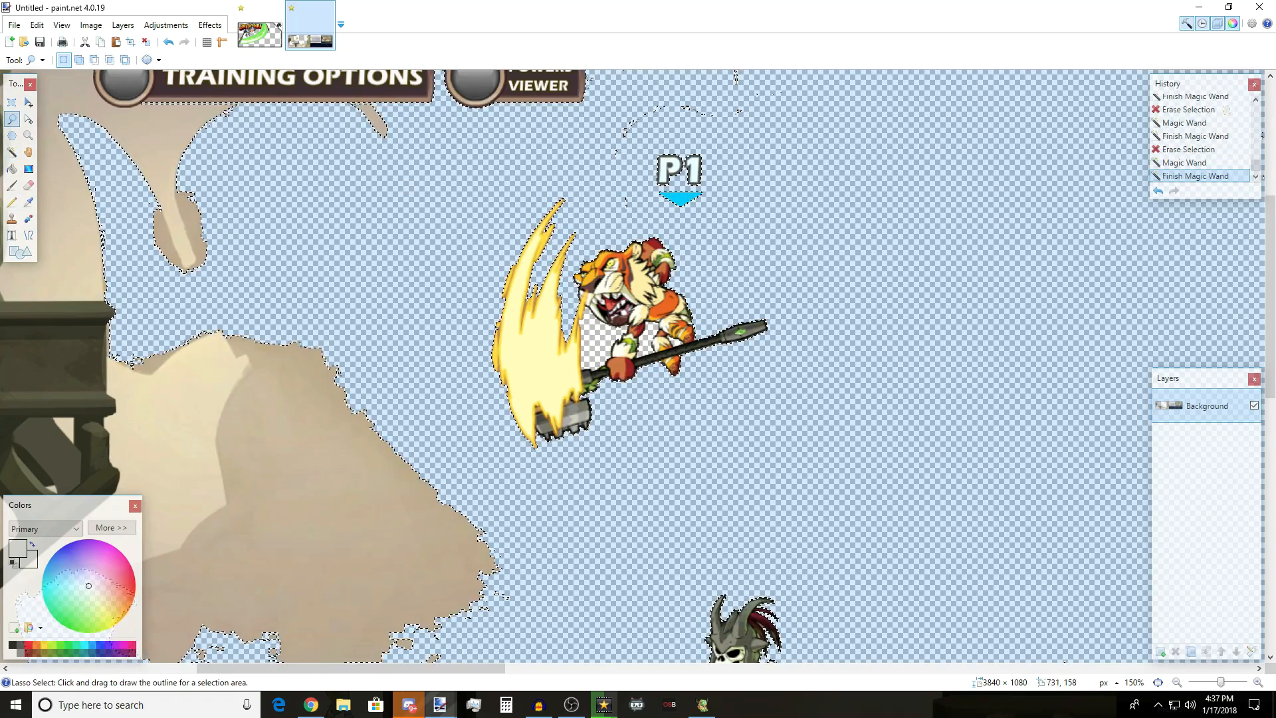
pyautogui.moveTo(603, 191)
pyautogui.mouseDown()
pyautogui.moveTo(685, 230)
pyautogui.moveTo(744, 127)
pyautogui.moveTo(591, 213)
pyautogui.moveTo(601, 223)
pyautogui.mouseUp()
pyautogui.press('Delete')
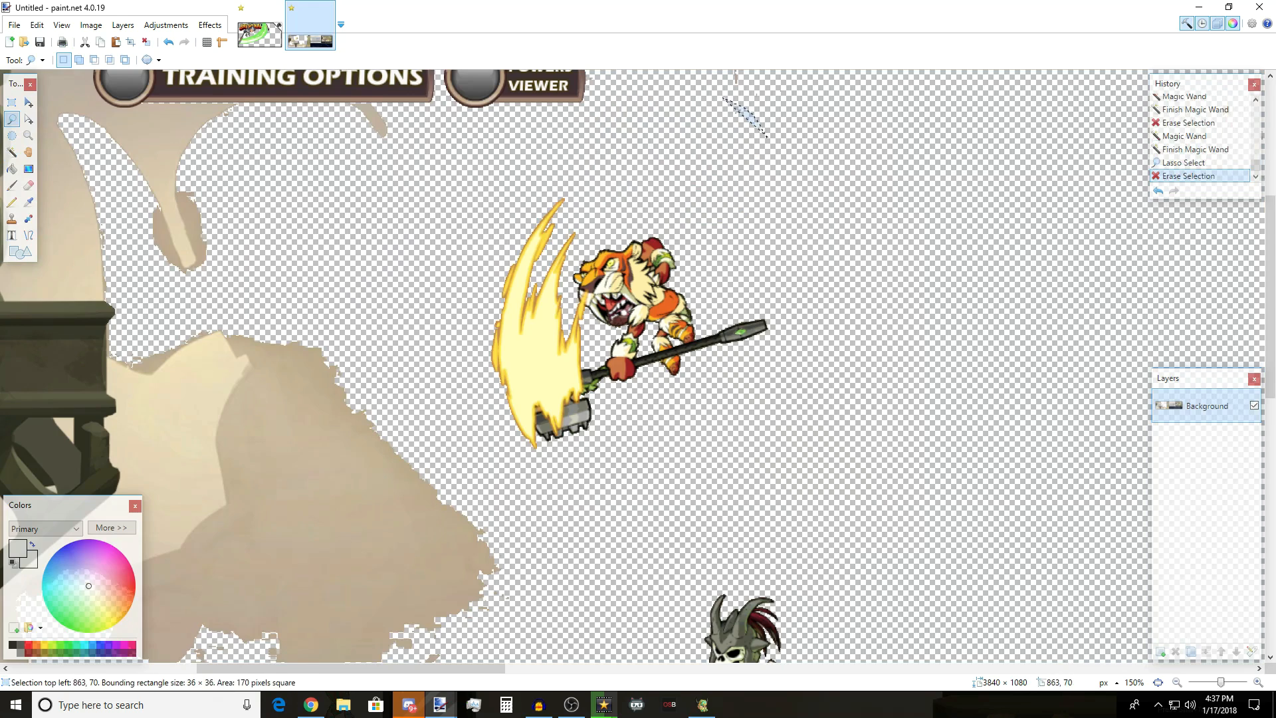
pyautogui.moveTo(761, 133); pyautogui.dragTo(796, 81)
pyautogui.press('Delete')
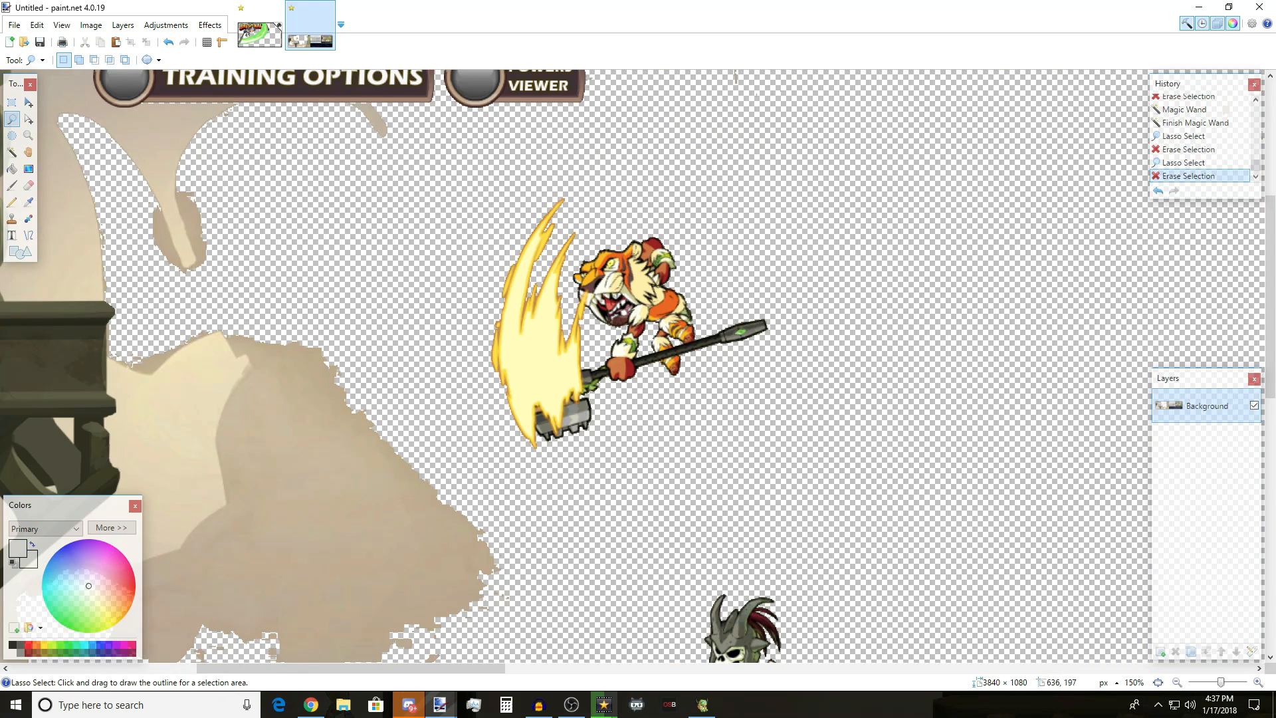
# - Lasso the cut-out Gnash with his hammer swing and paste a copy onto a new layer in Brawlhalla Thumbnail1.png
pyautogui.moveTo(505, 228)
pyautogui.mouseDown()
pyautogui.moveTo(469, 399)
pyautogui.moveTo(624, 491)
pyautogui.moveTo(798, 280)
pyautogui.moveTo(624, 164)
pyautogui.moveTo(525, 200)
pyautogui.mouseUp()
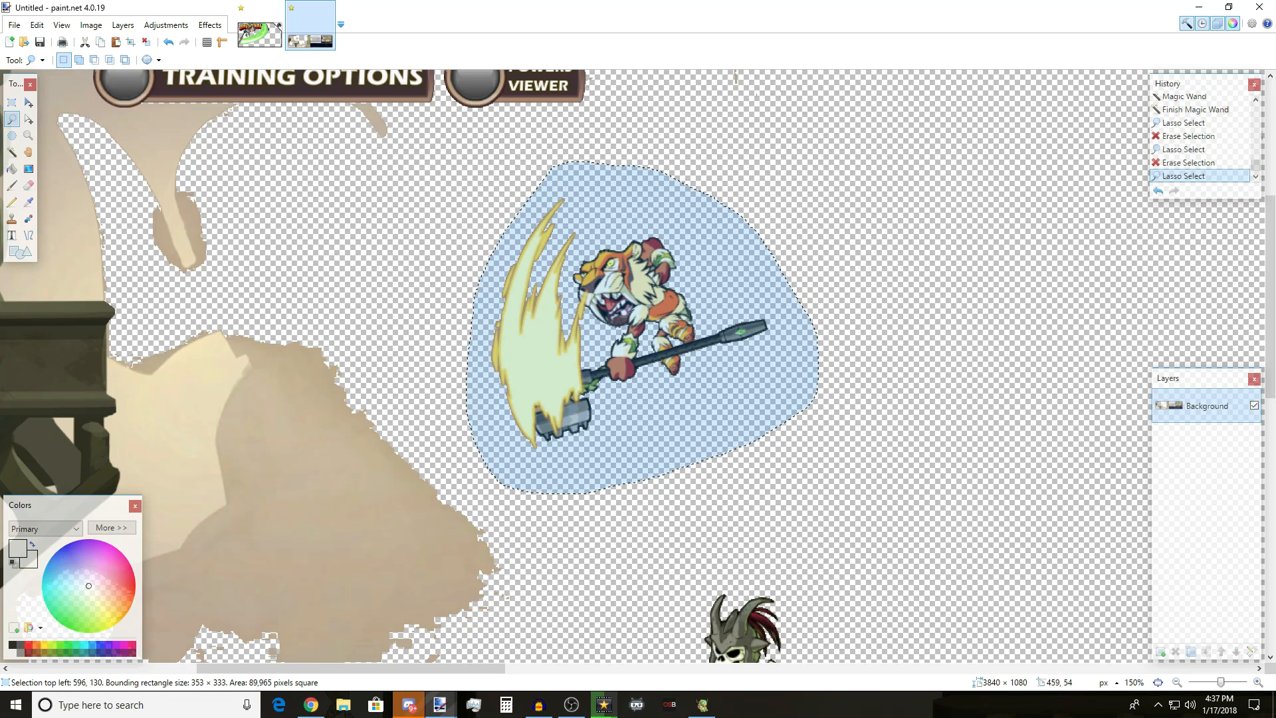
pyautogui.click(279, 25)
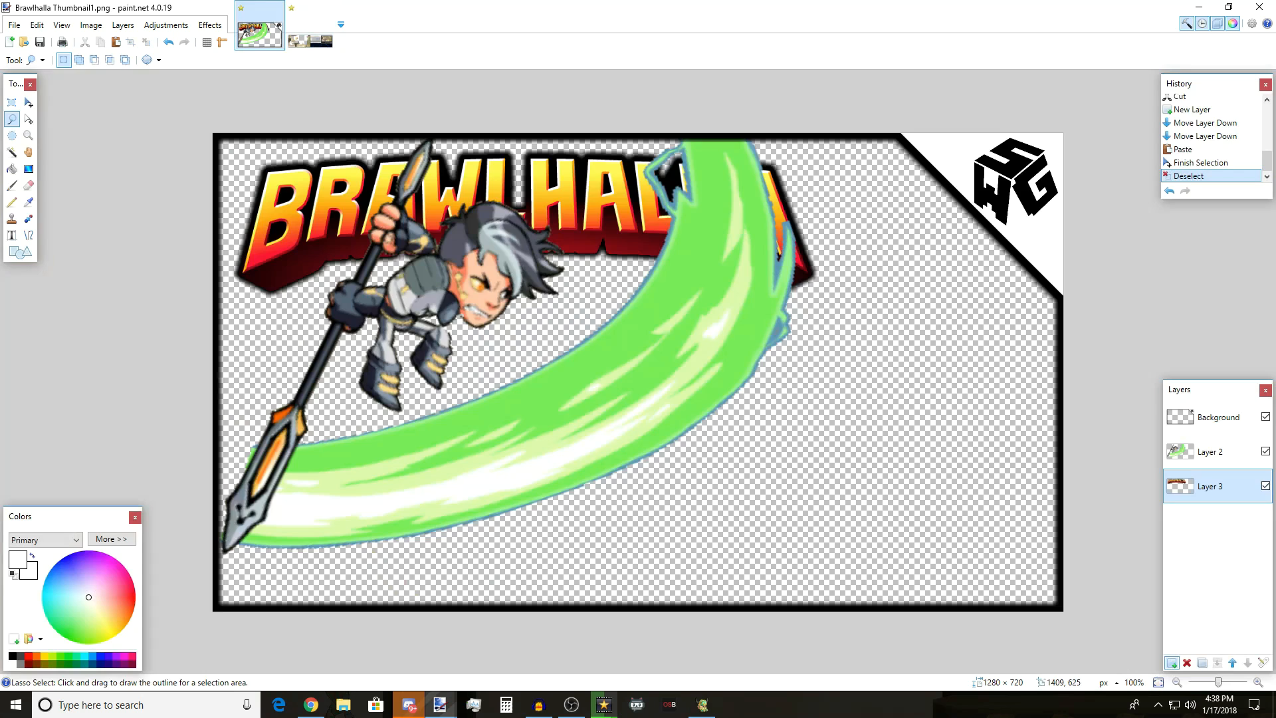
pyautogui.hotkey('ctrl', 'shift', 'v')
# - Enlarge Gnash, rotate him to about -41 degrees, position him in the lower corner opposite Ada, and deselect
pyautogui.moveTo(863, 459); pyautogui.dragTo(1094, 572)
pyautogui.moveTo(816, 310); pyautogui.dragTo(822, 456)
pyautogui.moveTo(1097, 213); pyautogui.dragTo(1242, 454)
pyautogui.moveTo(877, 313); pyautogui.dragTo(942, 341)
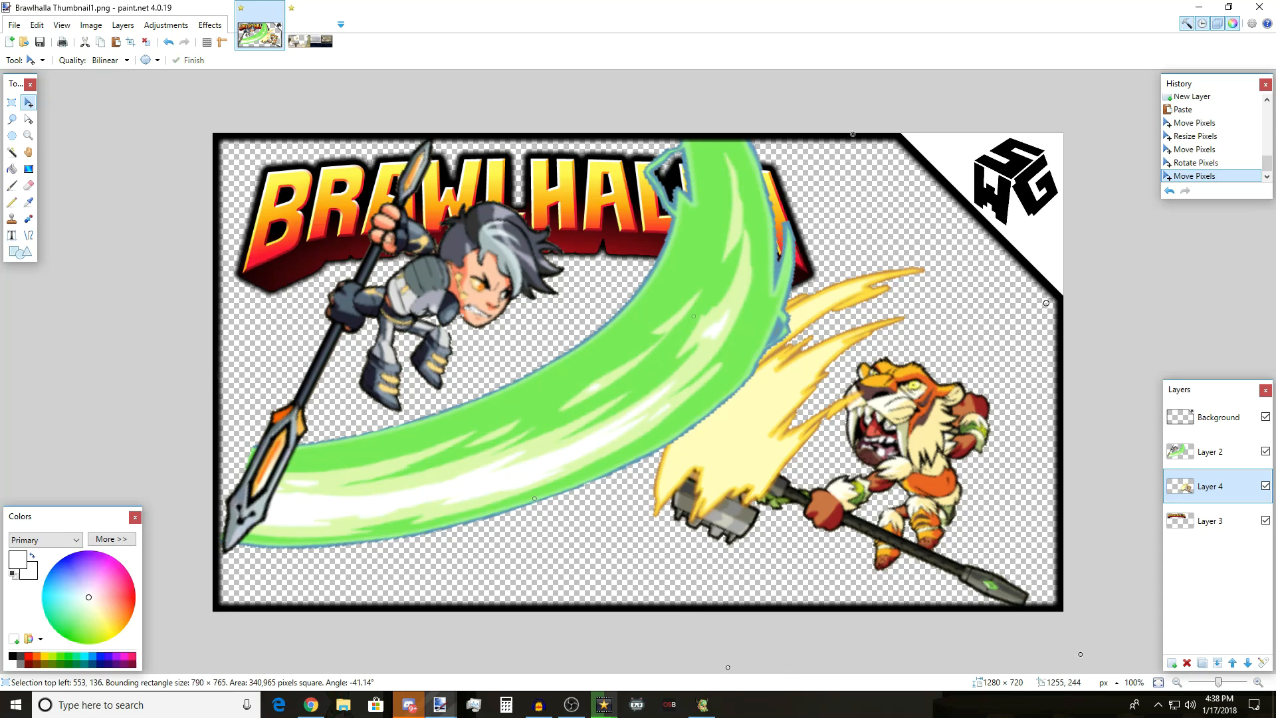
pyautogui.moveTo(1047, 296); pyautogui.dragTo(1034, 336)
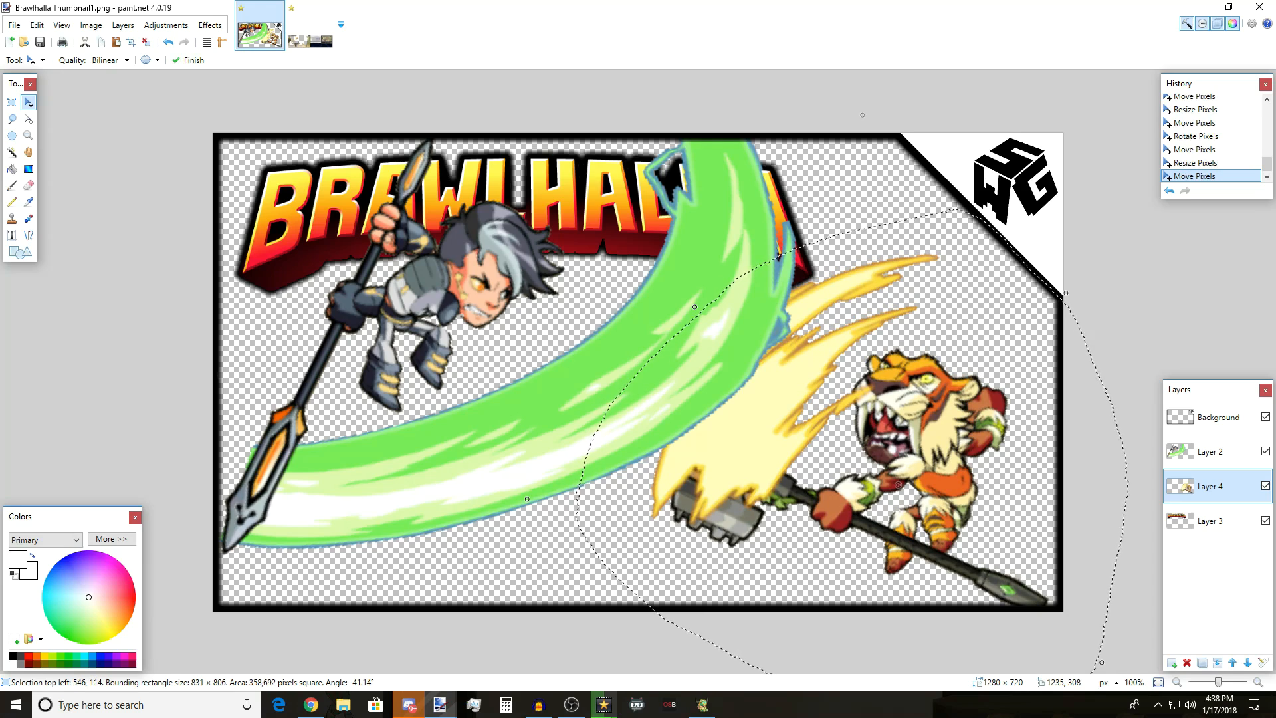
pyautogui.hotkey('ctrl', 'd')
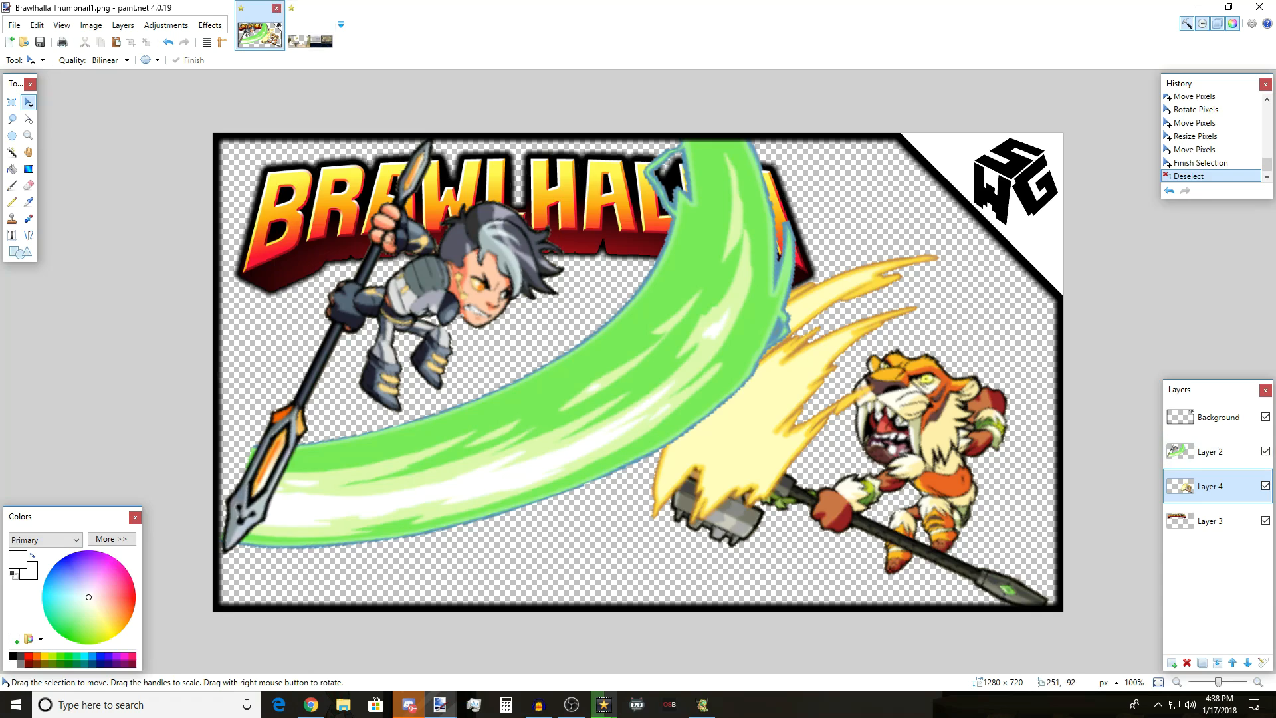
# - Apply a white Drop Shadow to the Gnash layer with a slightly reduced widening radius
pyautogui.click(210, 24)
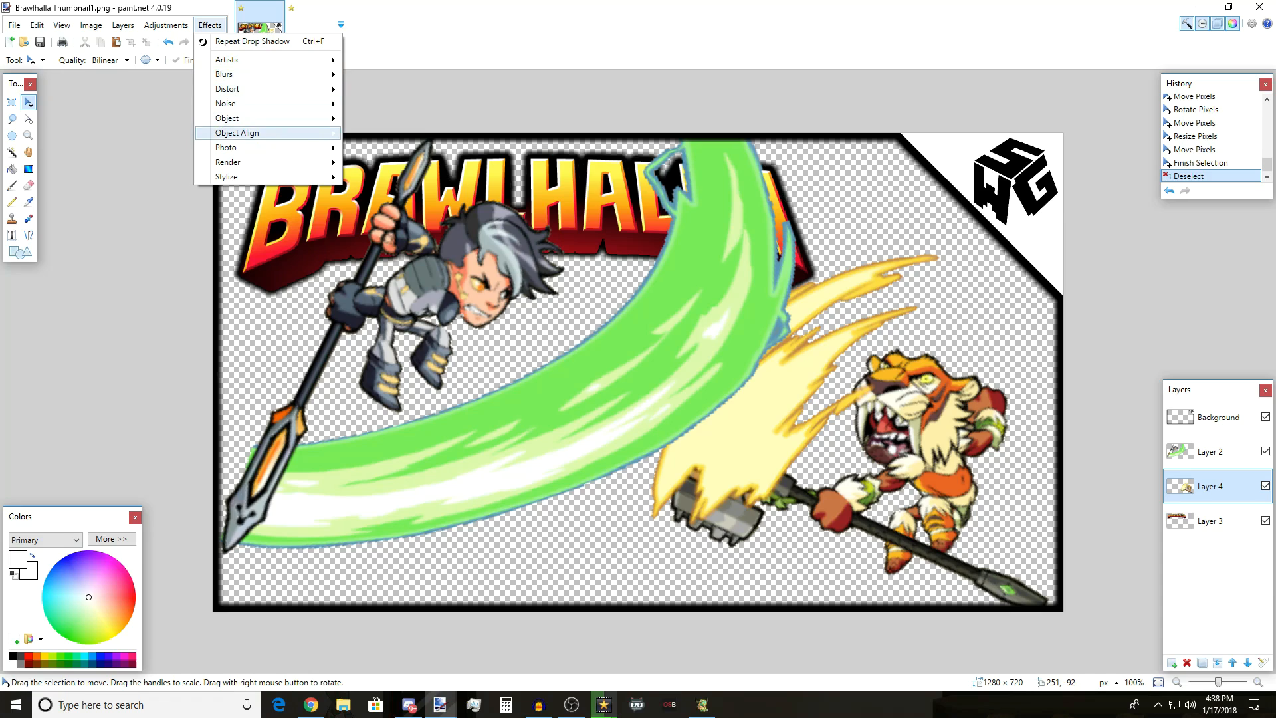
pyautogui.moveTo(266, 119)
pyautogui.click(389, 120)
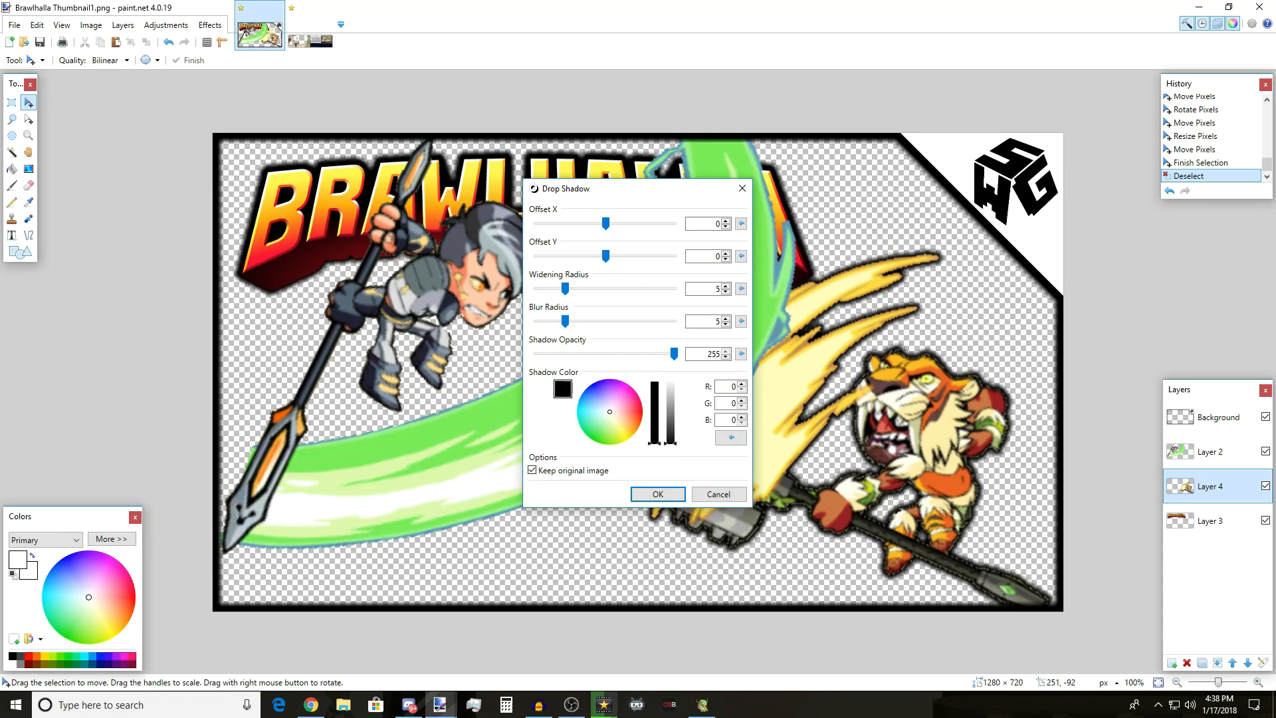
pyautogui.moveTo(671, 443); pyautogui.dragTo(671, 381)
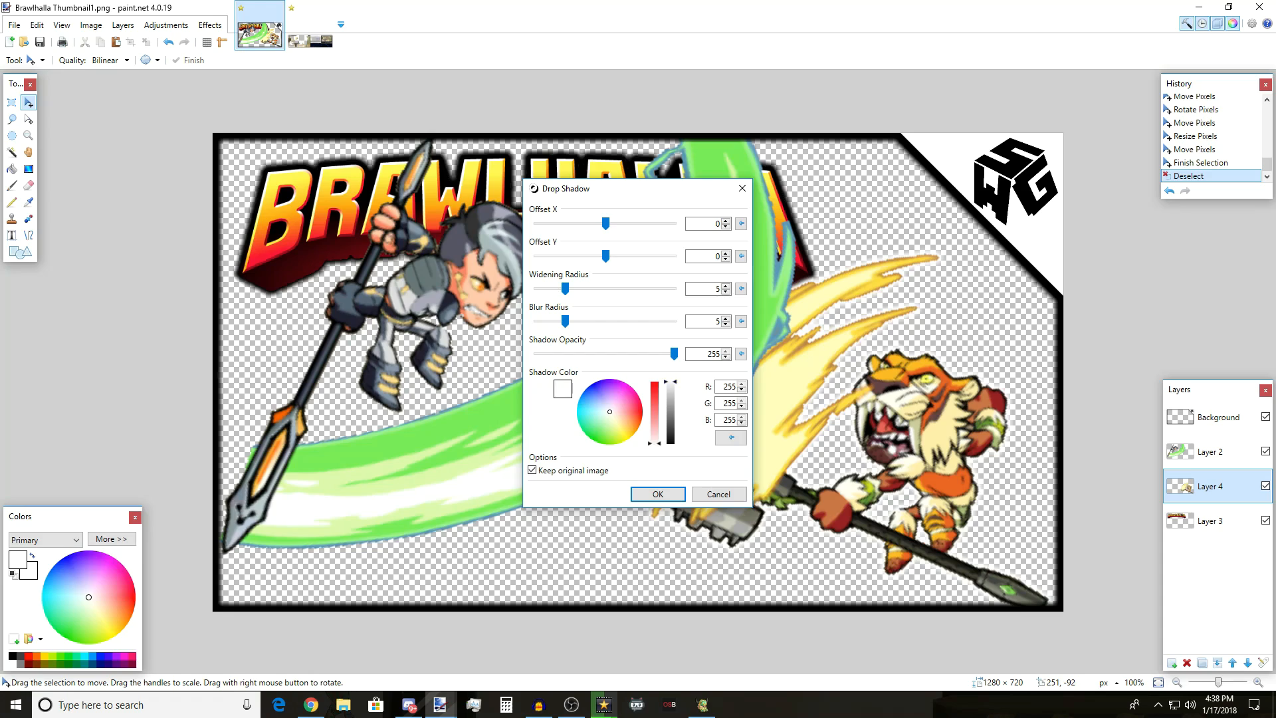
pyautogui.moveTo(565, 288); pyautogui.dragTo(559, 288)
pyautogui.click(658, 494)
# - Apply the same white Drop Shadow to Layer 2, the Ada spear attack
pyautogui.click(1211, 452)
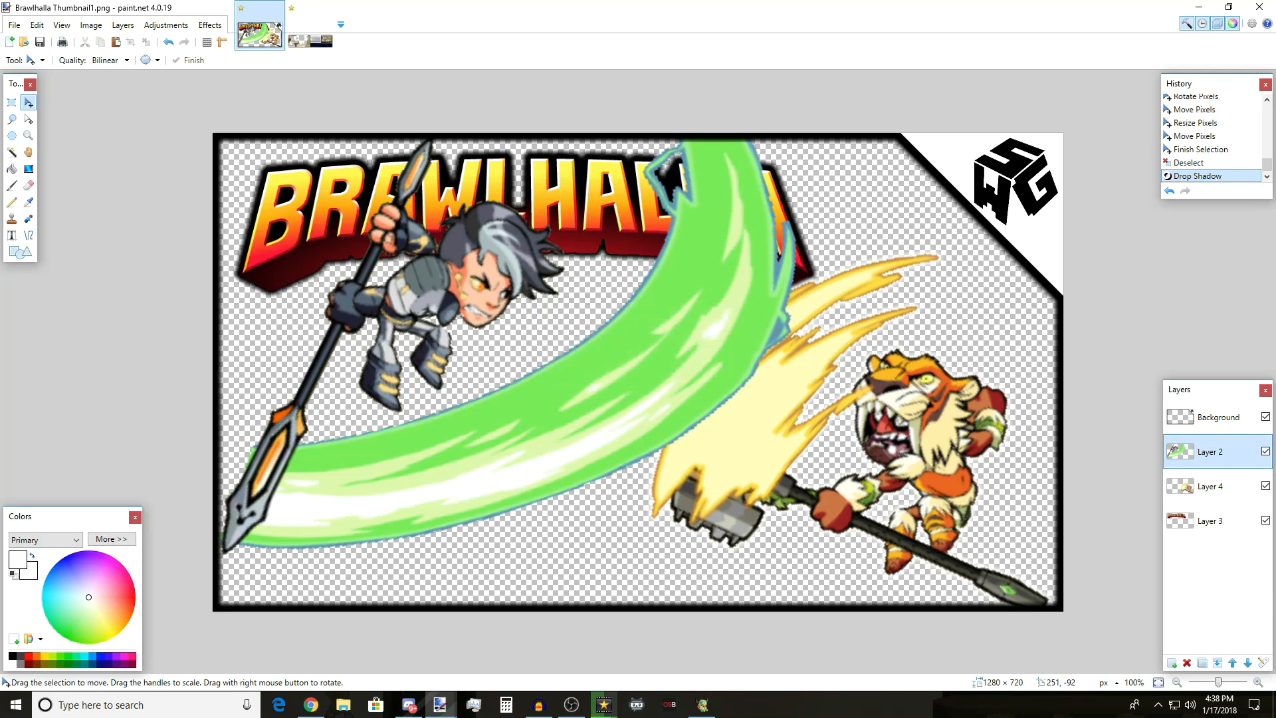
pyautogui.doubleClick(1211, 452)
pyautogui.press('Return')
pyautogui.click(210, 24)
pyautogui.moveTo(266, 119)
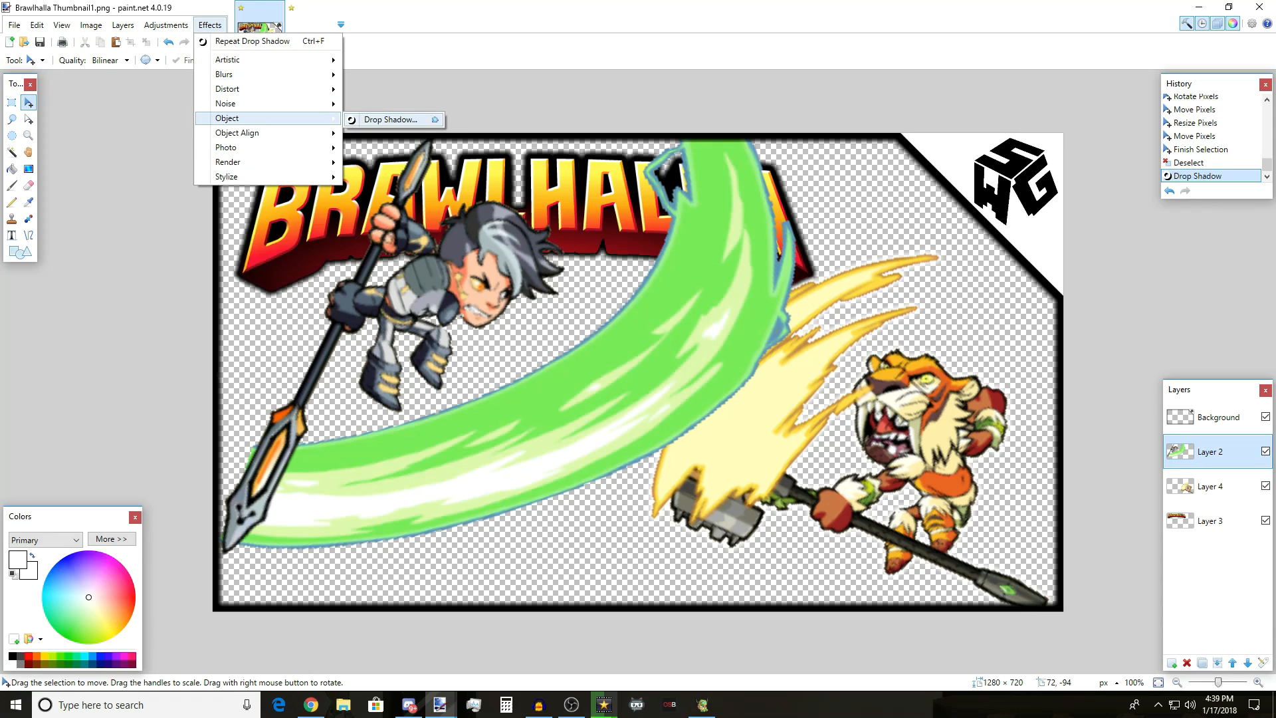
pyautogui.click(389, 120)
pyautogui.press('Return')
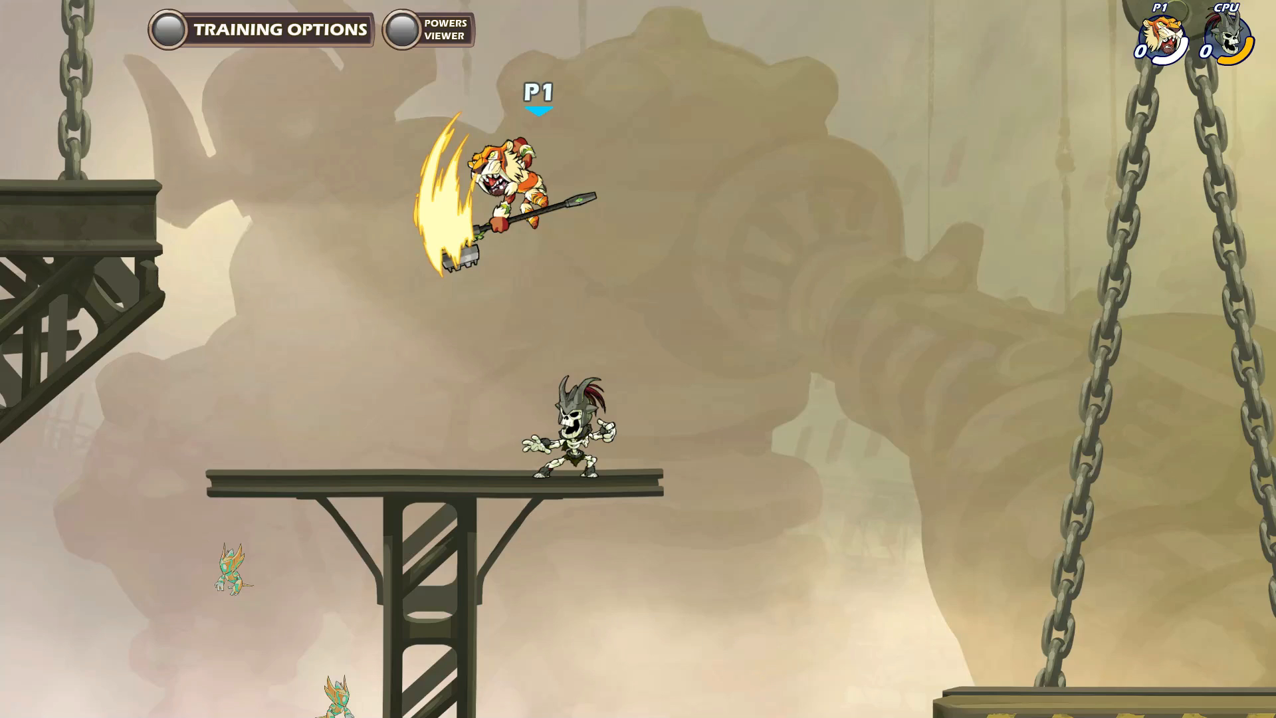
# - Switch to Brawlhalla, leave the training match, and launch a Small Thundergard Stadium match from the saved replays
pyautogui.press('Escape')
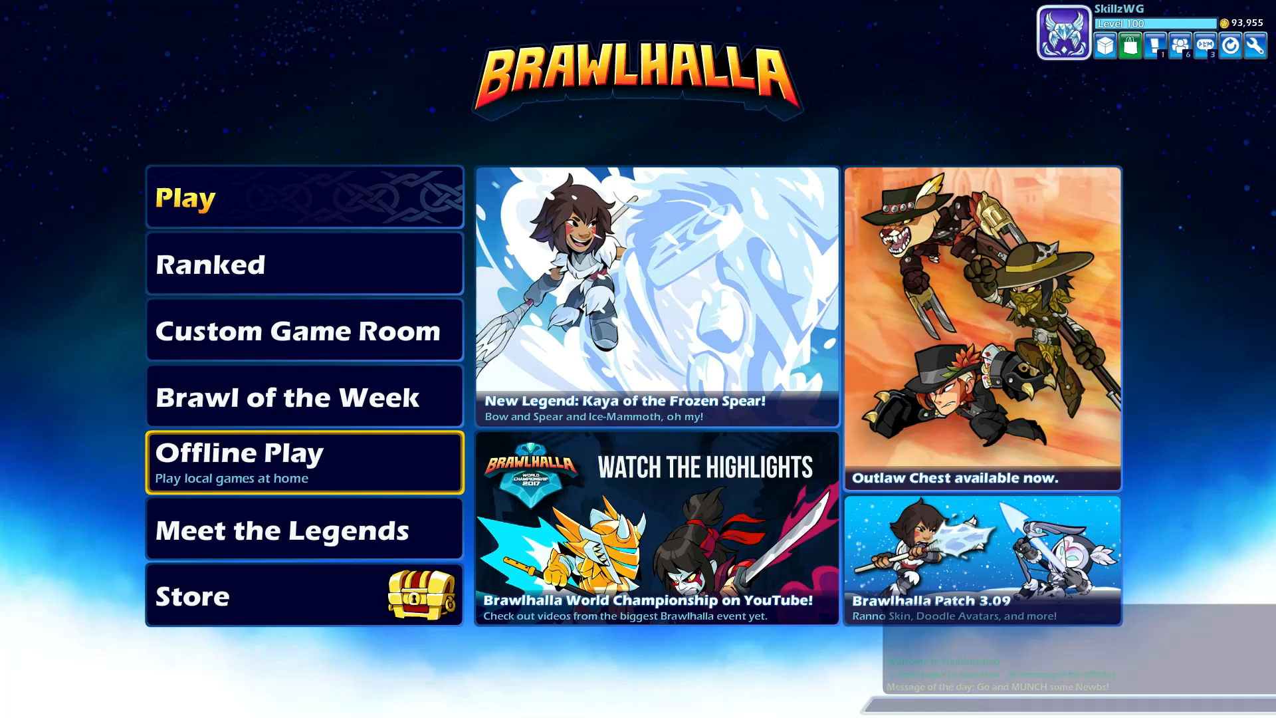
pyautogui.click(1230, 45)
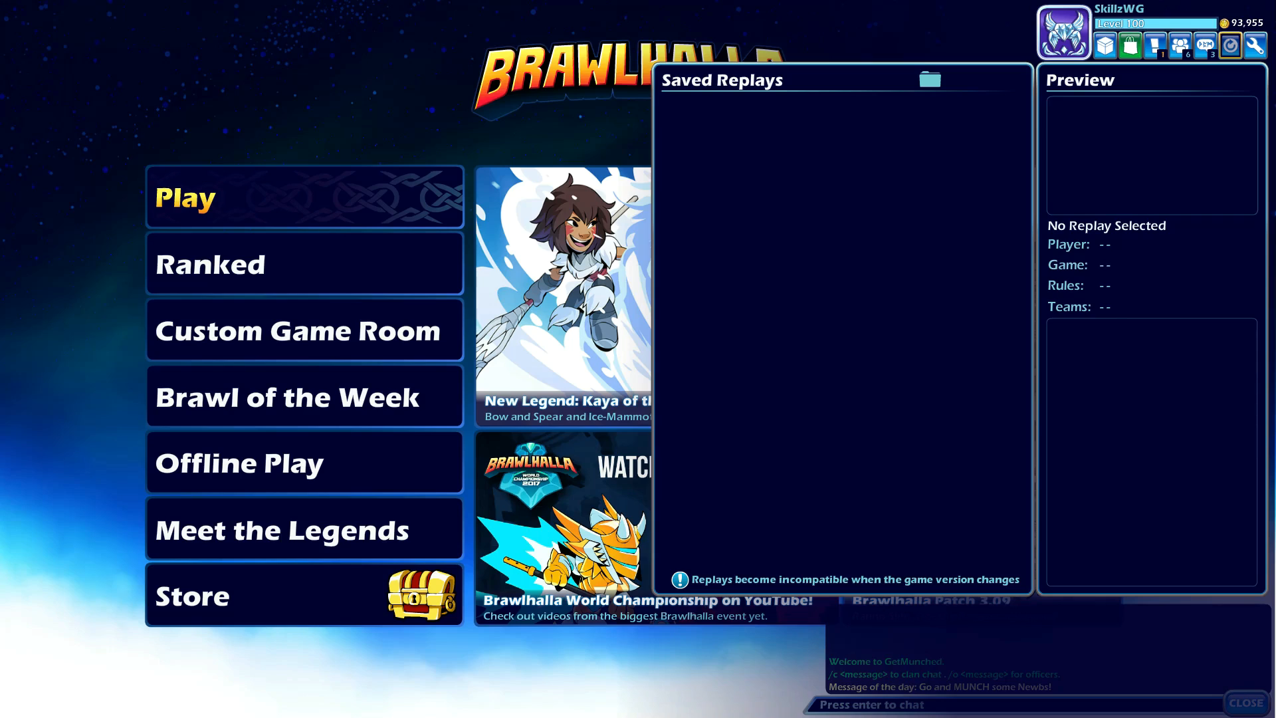
pyautogui.press('Down')
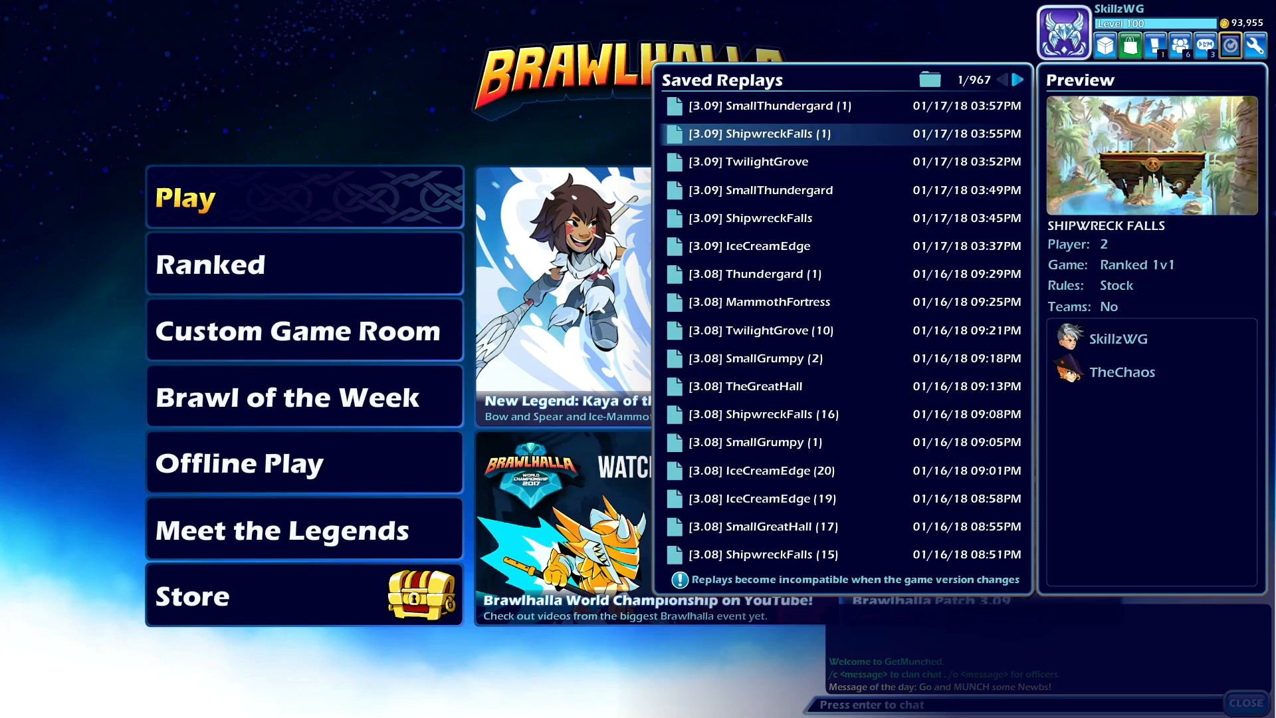
pyautogui.press('Up')
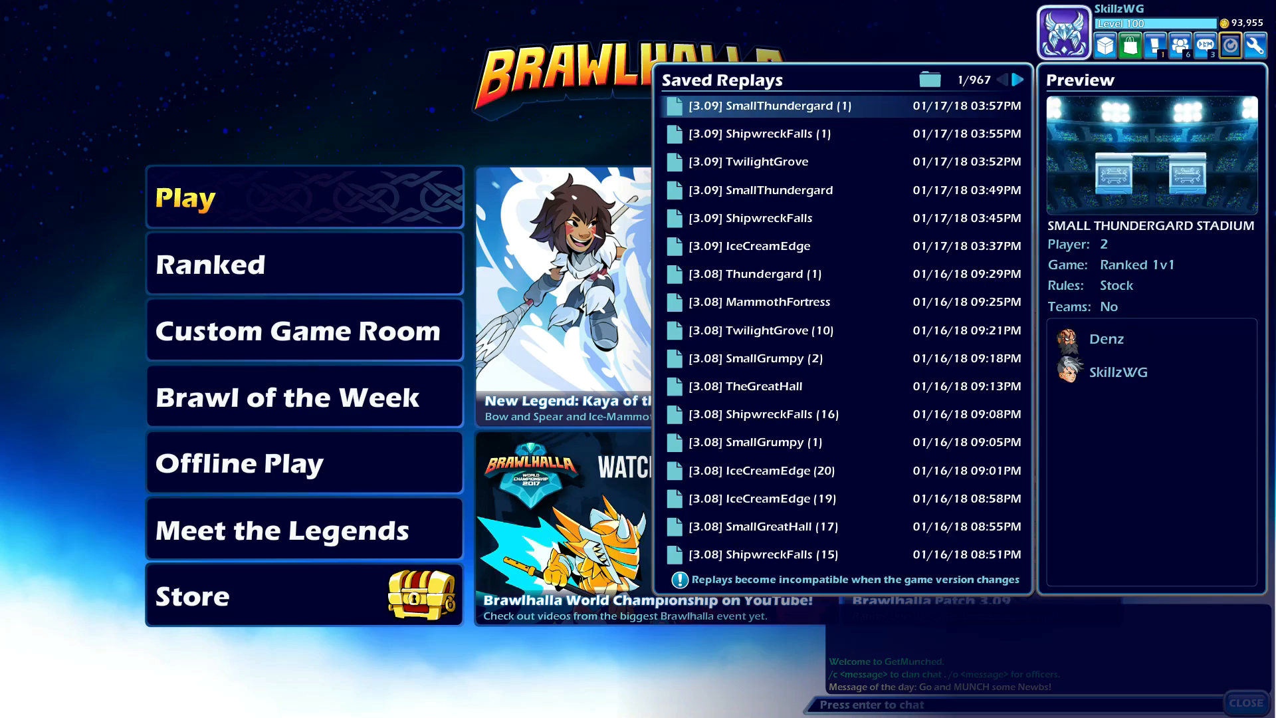
pyautogui.press('Down')
pyautogui.press('Down')
pyautogui.press('Up')
pyautogui.press('Up')
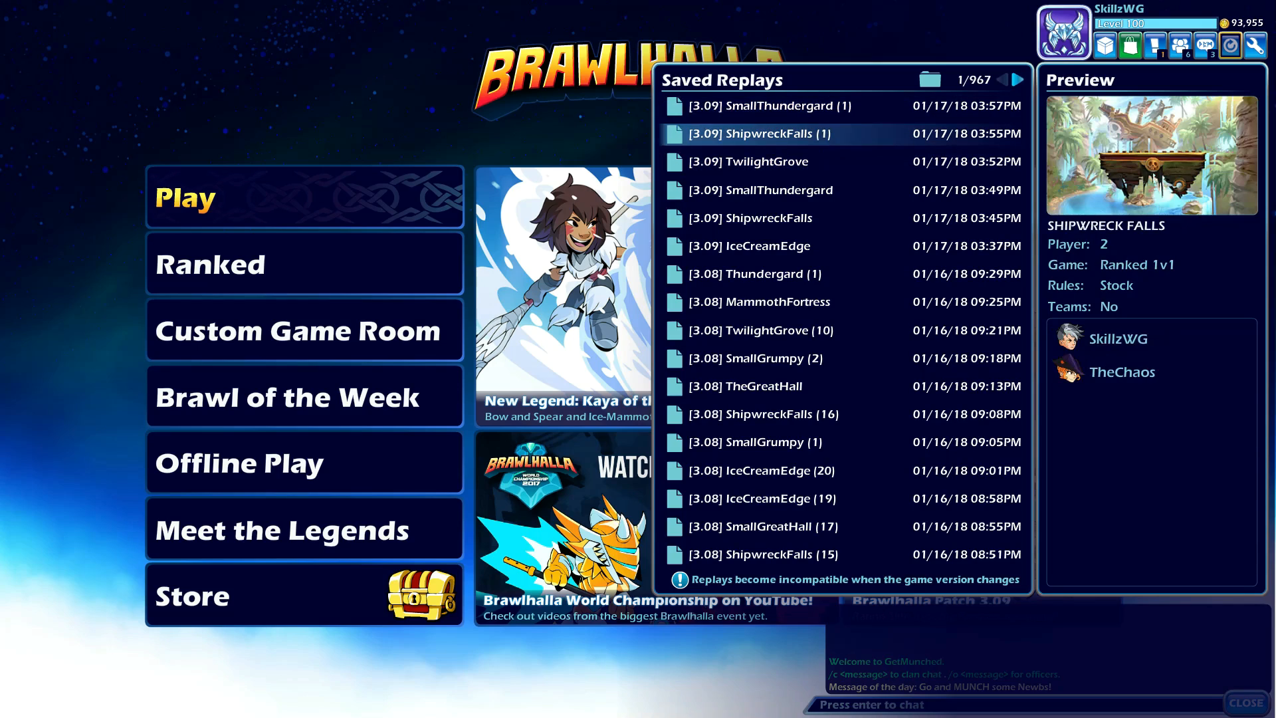
pyautogui.press('Return')
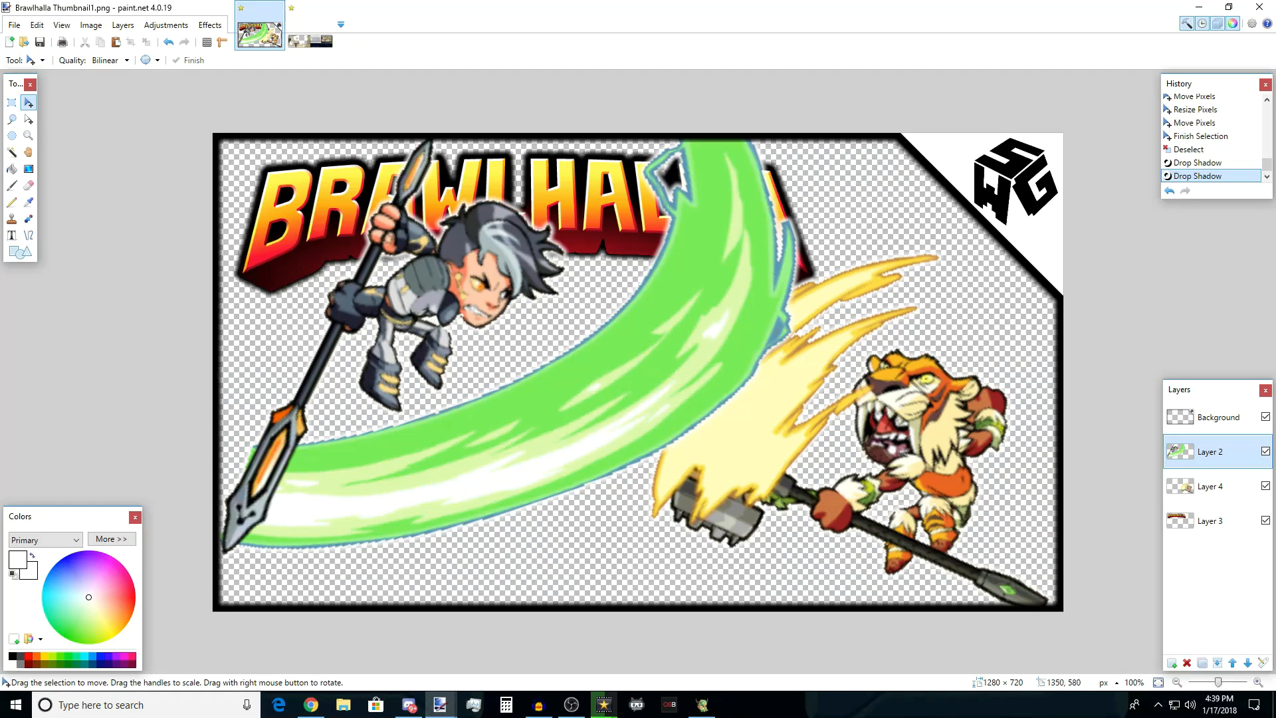
# - Add a new layer in Brawlhalla Thumbnail1.png and move it to the bottom of the layer stack
pyautogui.click(1172, 663)
pyautogui.click(1249, 663)
pyautogui.click(1248, 663)
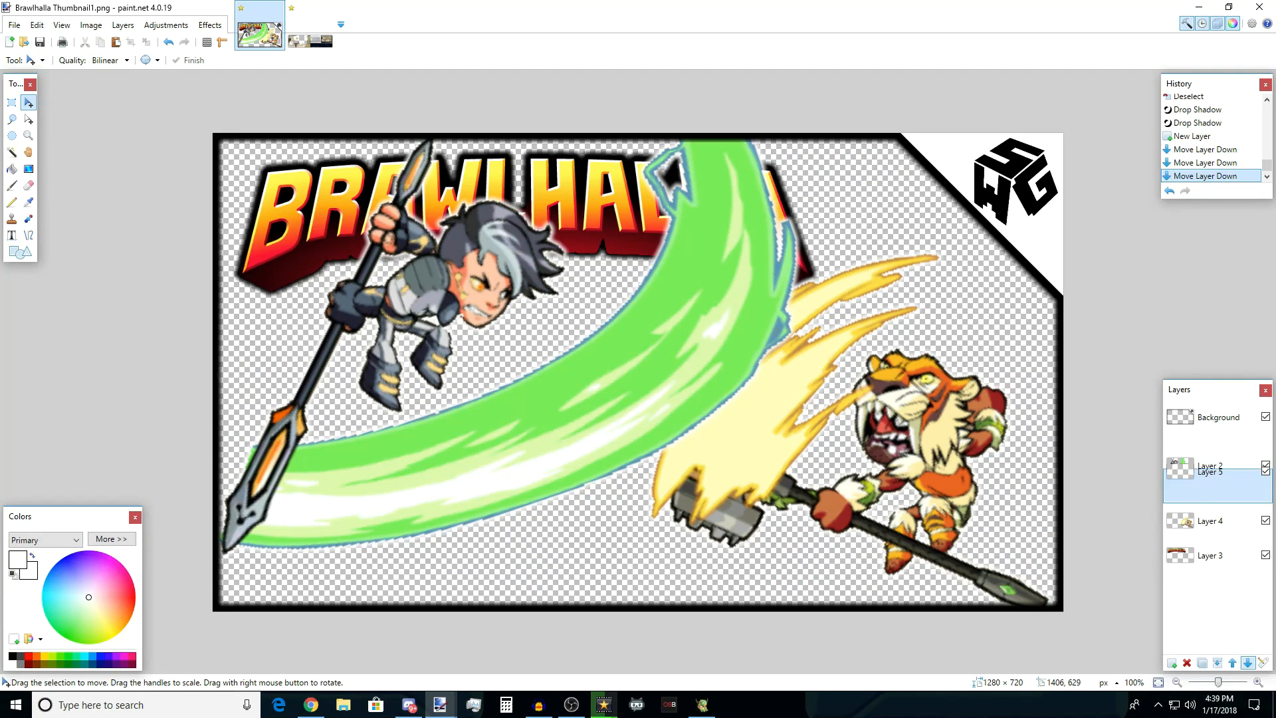
pyautogui.click(1249, 663)
# - Paste the stadium screenshot at the kept canvas size, shift its upper-left corner to about -413, -19, and deselect
pyautogui.hotkey('ctrl', 'v')
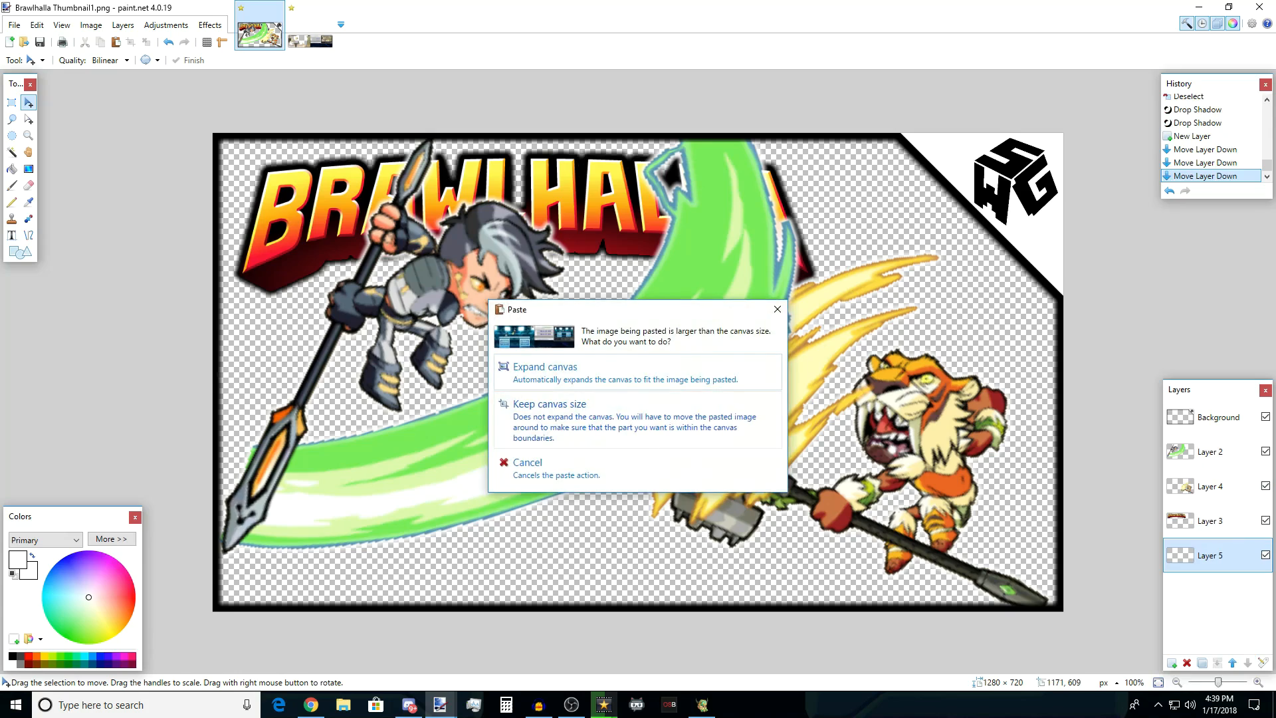
pyautogui.click(532, 404)
pyautogui.moveTo(974, 494); pyautogui.dragTo(703, 474)
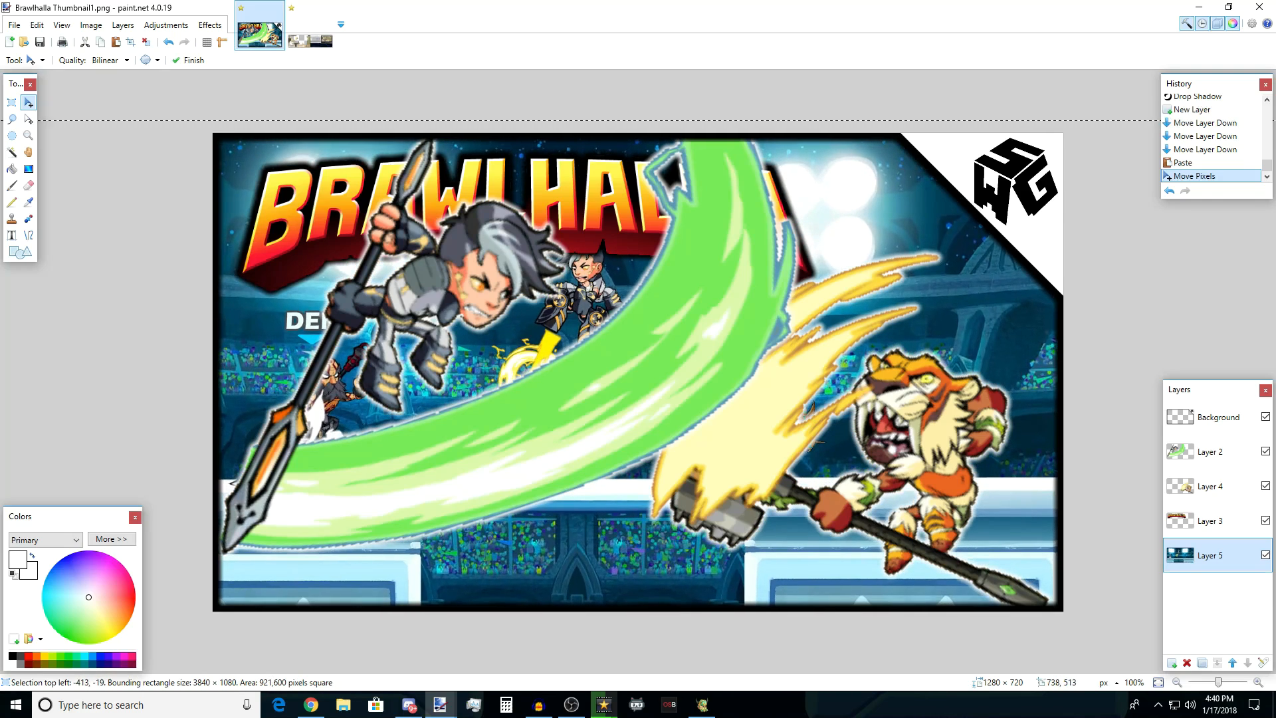
pyautogui.hotkey('ctrl', 'd')
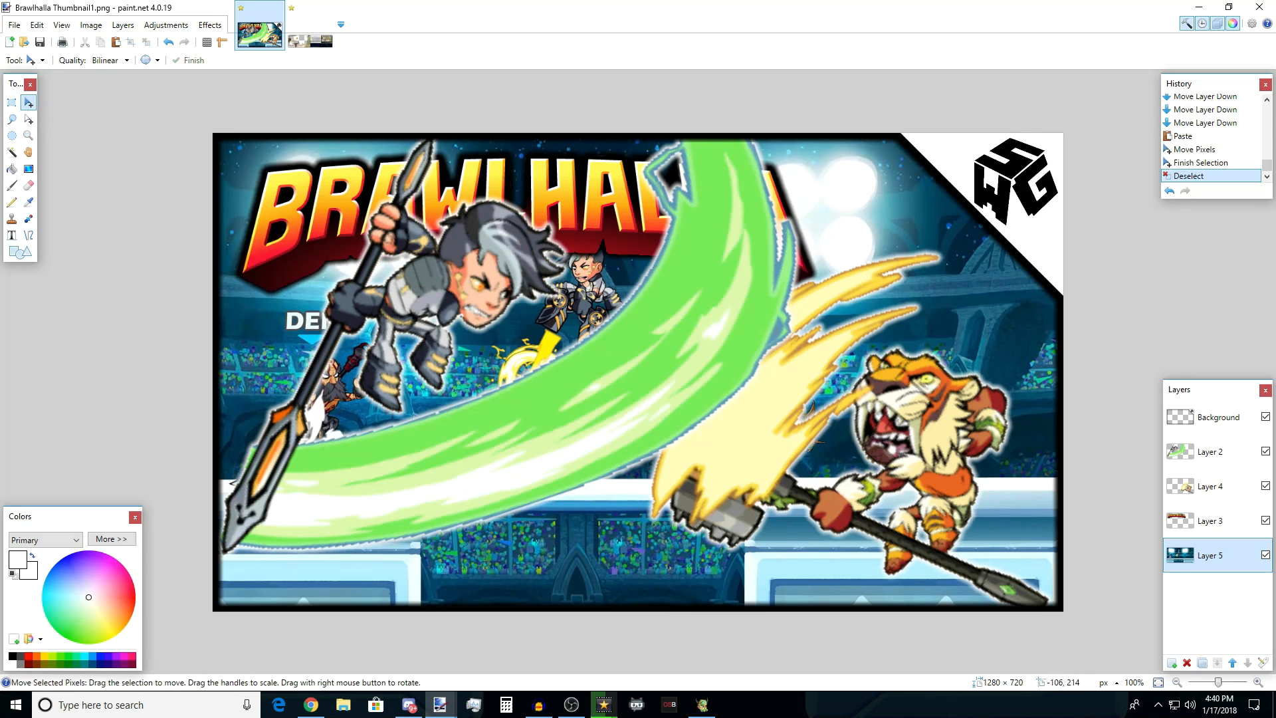
# - Apply a Gaussian Blur to the stadium screenshot on Layer 5
pyautogui.click(210, 25)
pyautogui.moveTo(225, 74)
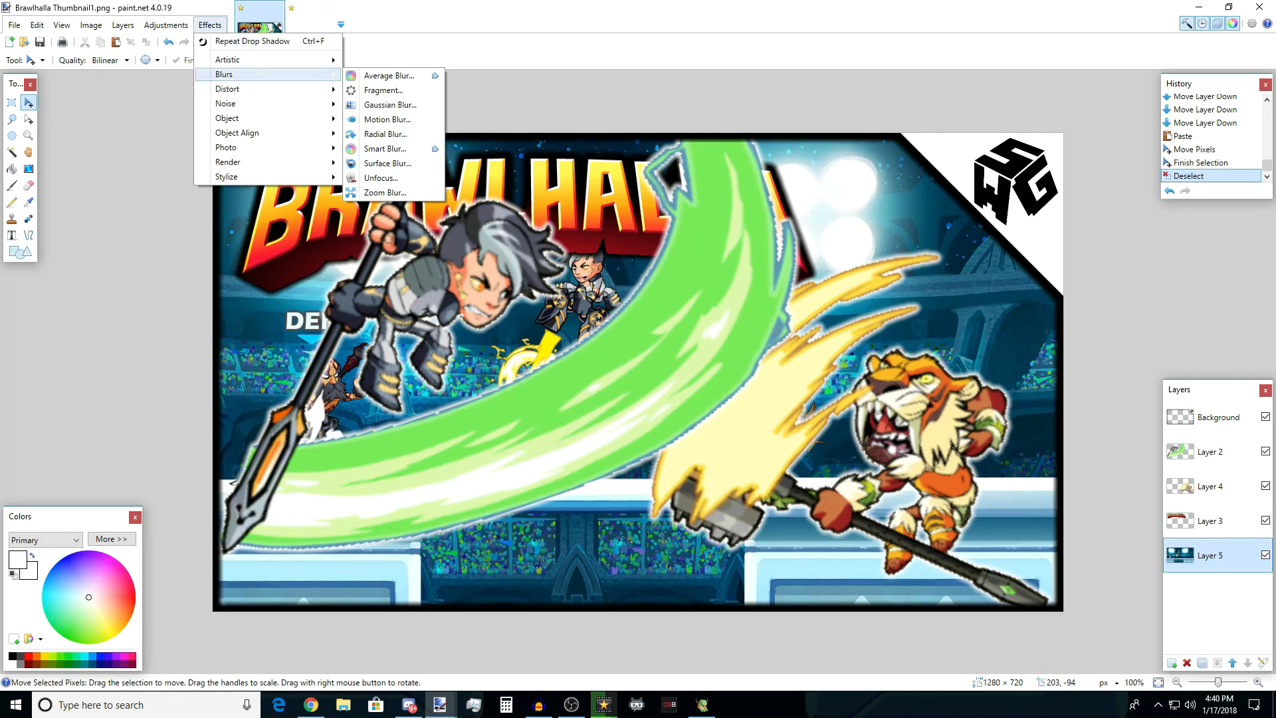
pyautogui.click(390, 105)
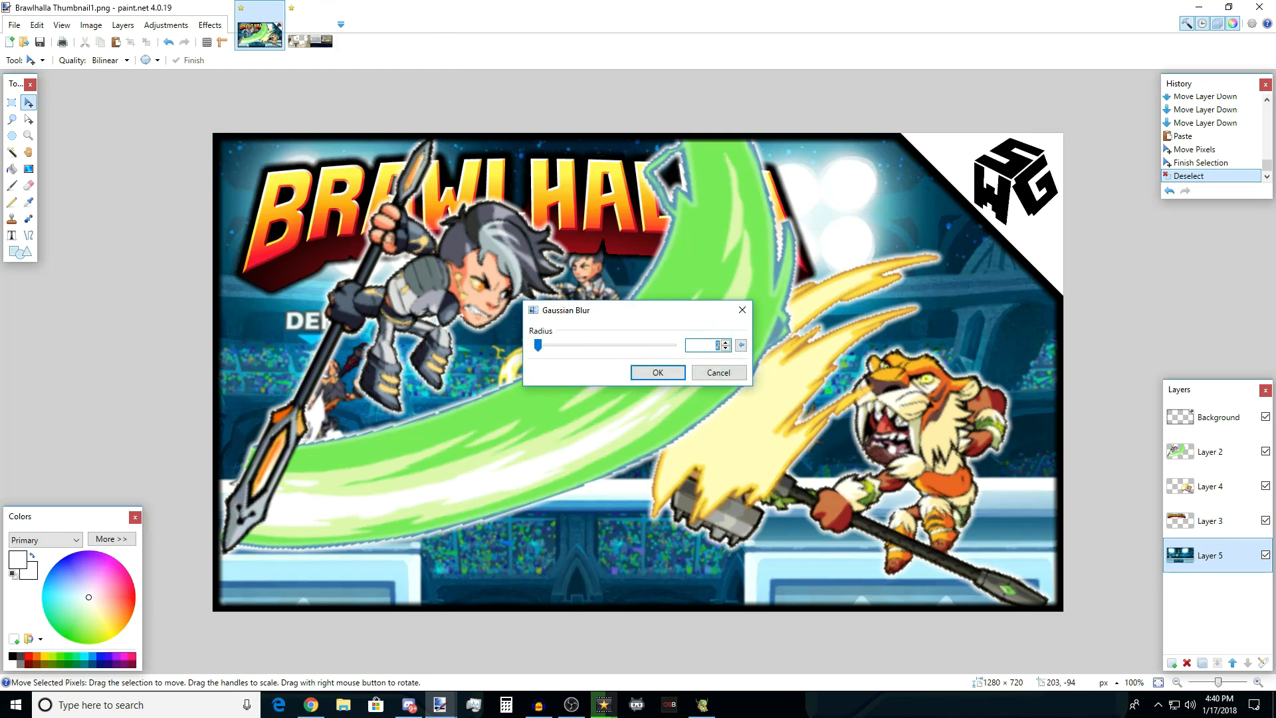
pyautogui.press('Return')
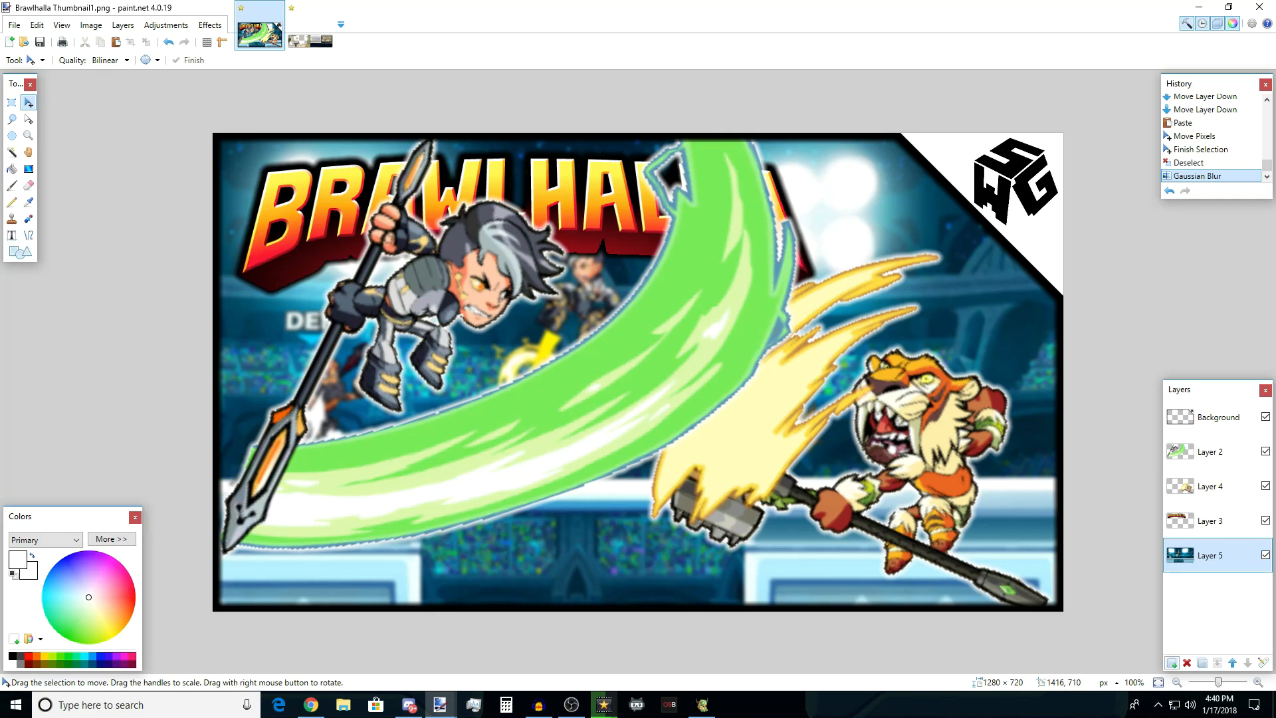
# - Add a new layer directly above the stadium screenshot and fill it with solid blue using the Paint Bucket
pyautogui.click(1177, 682)
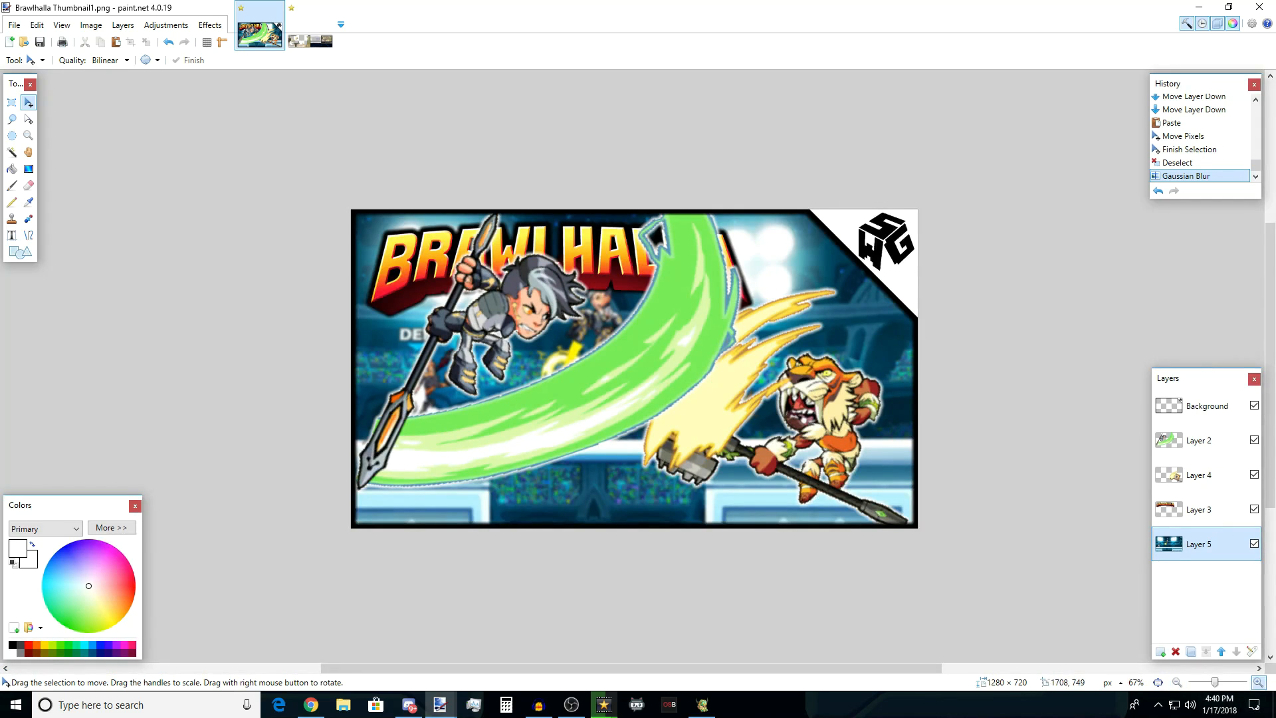
pyautogui.click(1257, 683)
pyautogui.click(1161, 651)
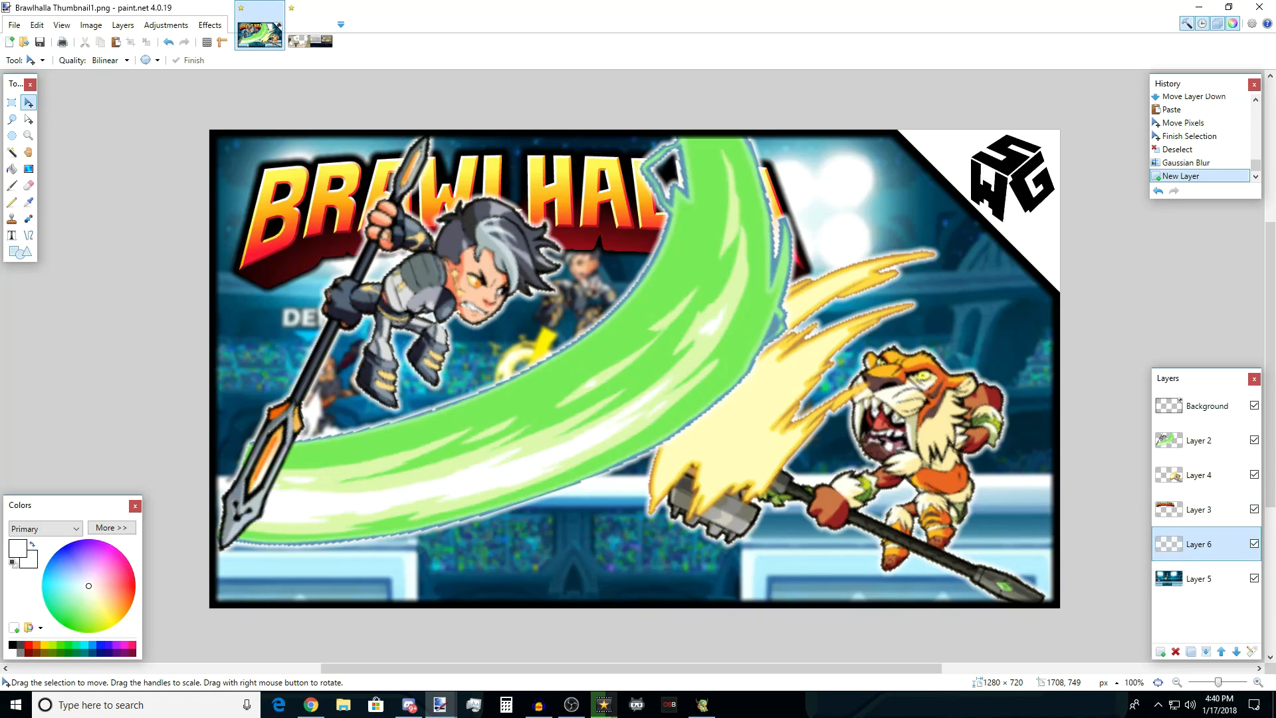
pyautogui.click(12, 168)
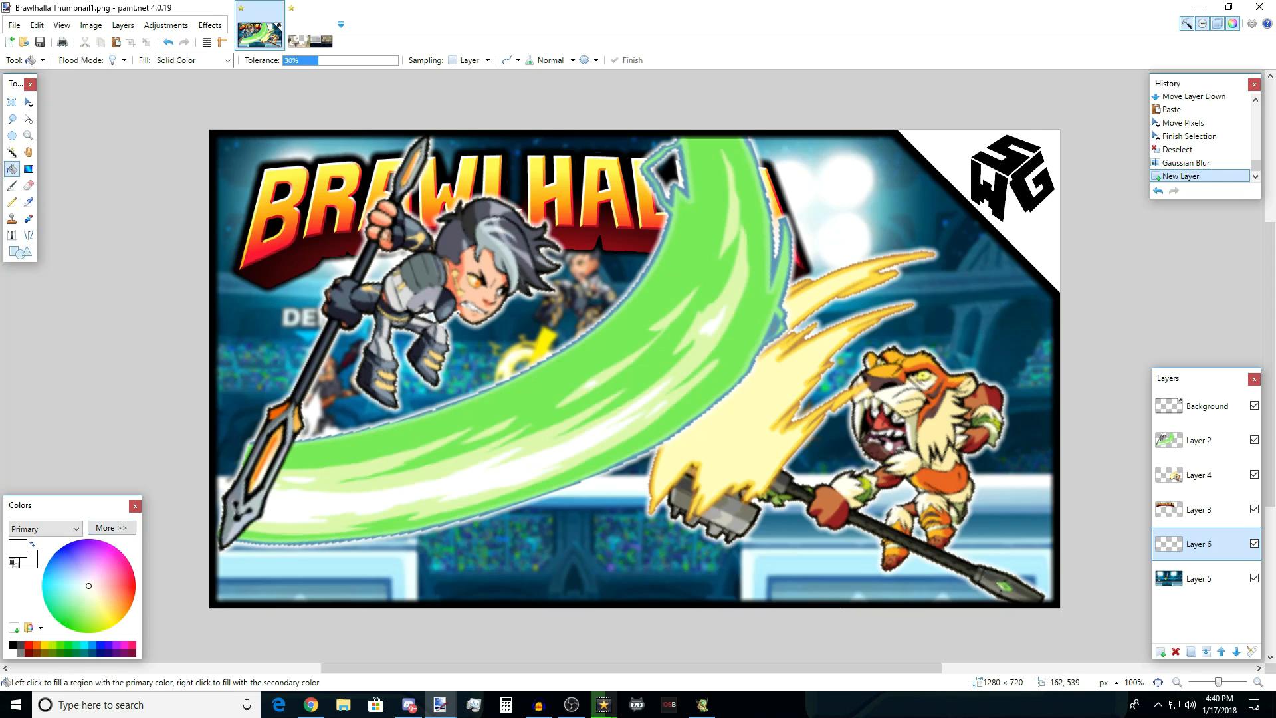
pyautogui.click(92, 645)
pyautogui.click(101, 652)
pyautogui.click(100, 645)
pyautogui.click(402, 370)
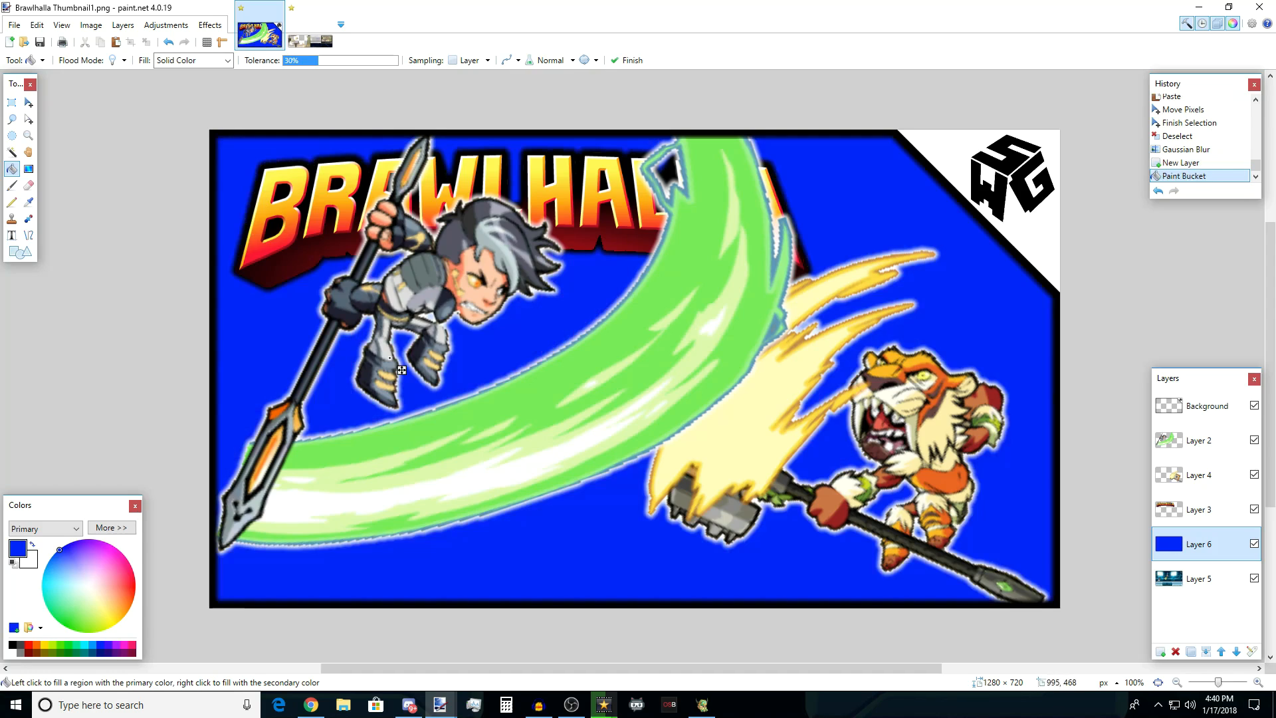
# - Lower the blue layer's opacity to 139 and check the tinted background at different sizes
pyautogui.press('F4')
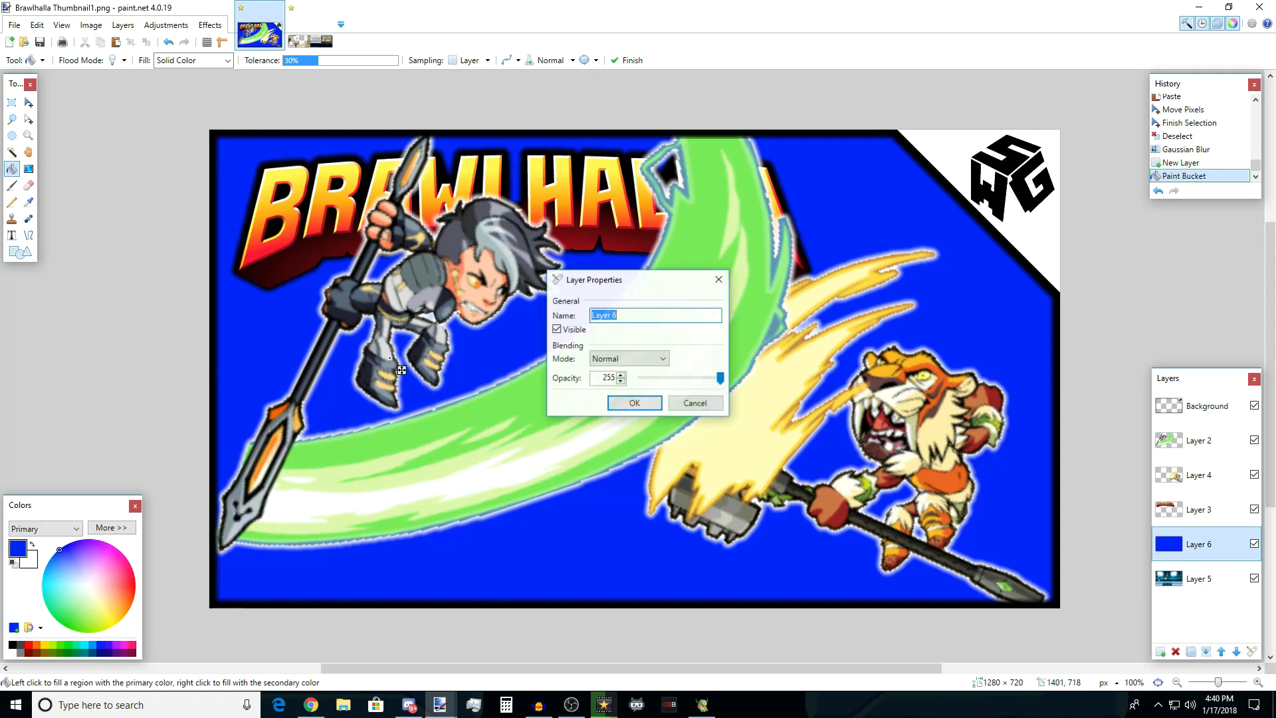
pyautogui.moveTo(649, 279); pyautogui.dragTo(949, 167)
pyautogui.moveTo(1019, 254); pyautogui.dragTo(985, 254)
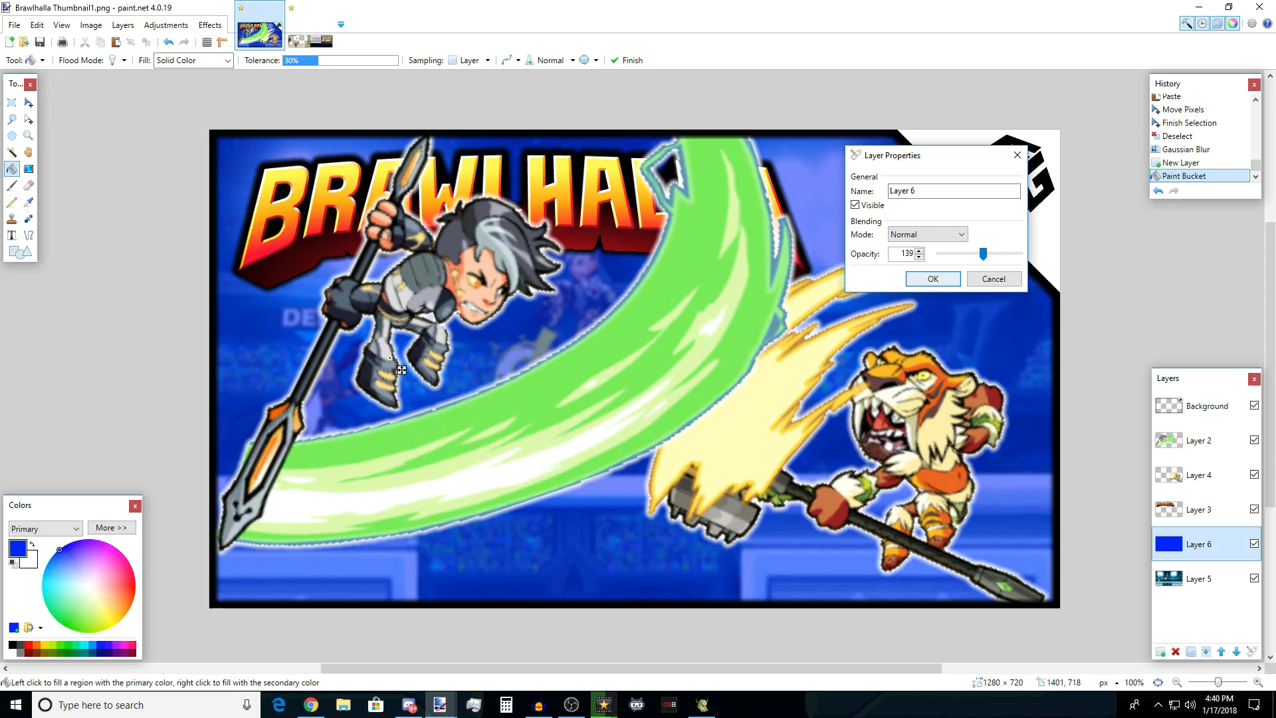
pyautogui.click(933, 279)
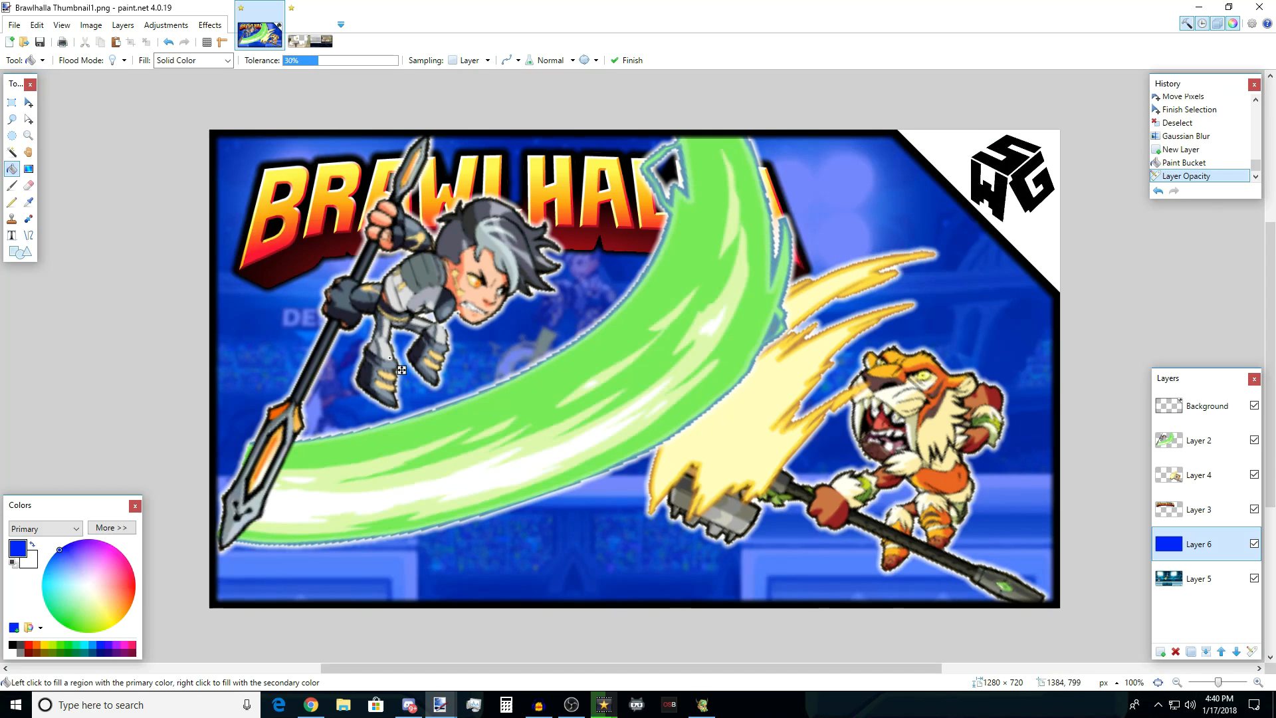
pyautogui.keyDown('ctrl'); pyautogui.scroll(-11, 637, 377); pyautogui.keyUp('ctrl')
pyautogui.keyDown('ctrl'); pyautogui.scroll(9, 637, 378); pyautogui.keyUp('ctrl')
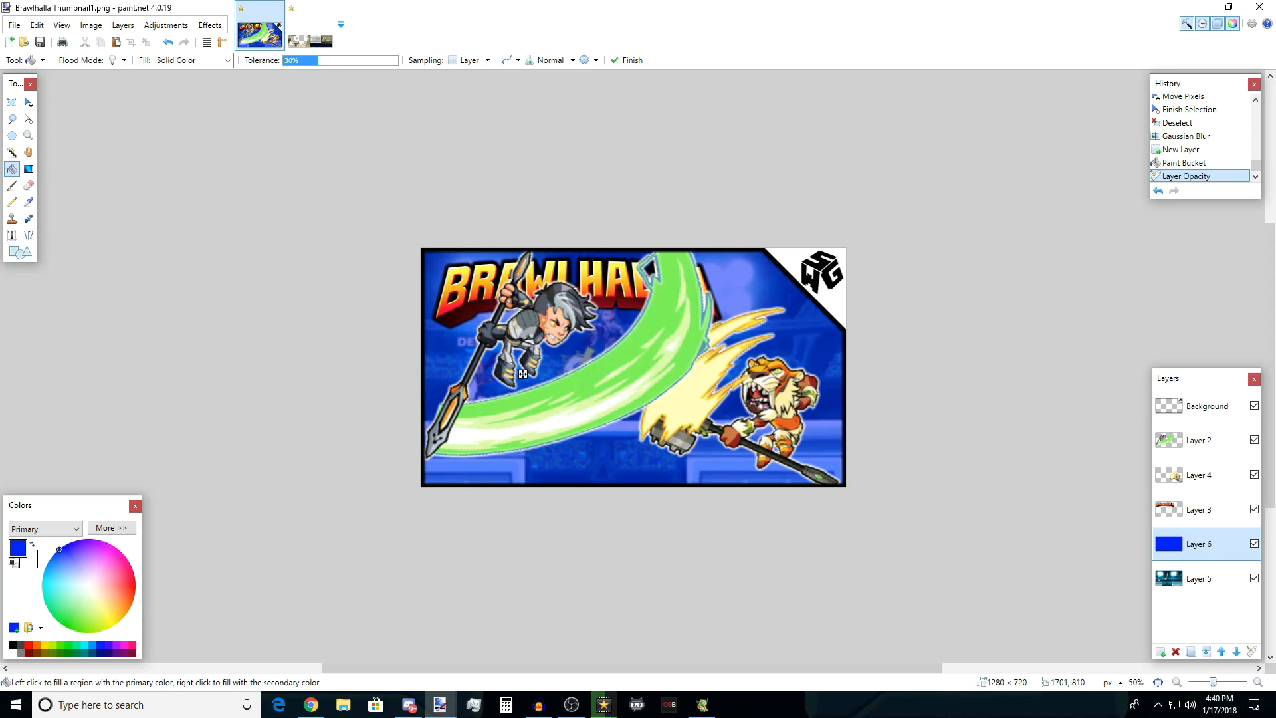
pyautogui.keyDown('ctrl'); pyautogui.scroll(2, 512, 362); pyautogui.keyUp('ctrl')
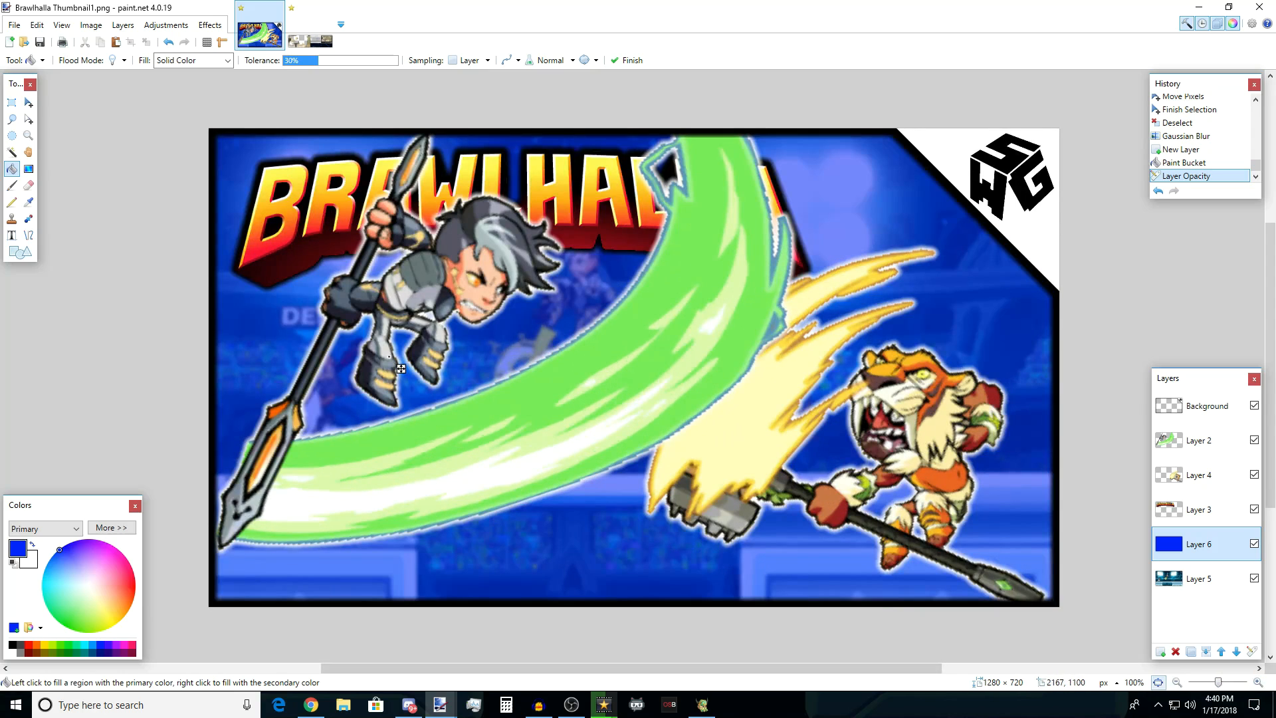
pyautogui.keyDown('ctrl'); pyautogui.scroll(-1, 401, 369); pyautogui.keyUp('ctrl')
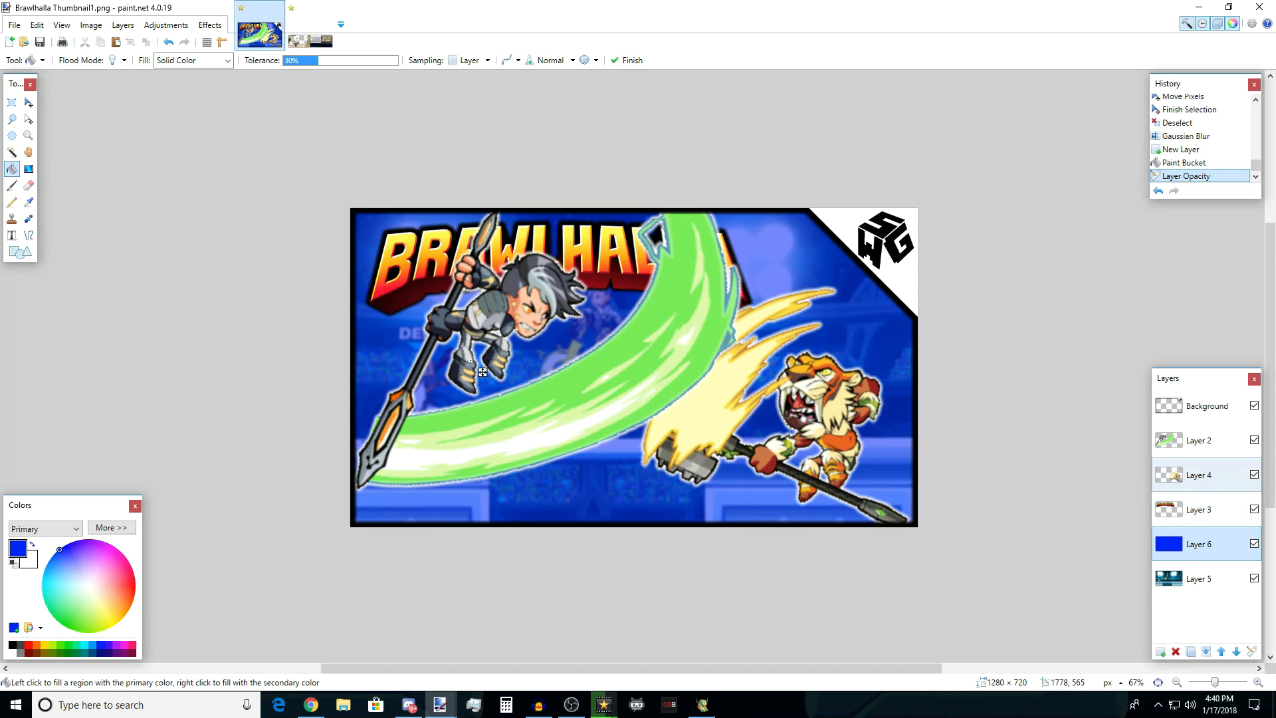
# - Add a new layer above Layer 2 and write "Ada" near the canvas's lower edge in Calibri at size 192
pyautogui.click(1199, 474)
pyautogui.click(1199, 440)
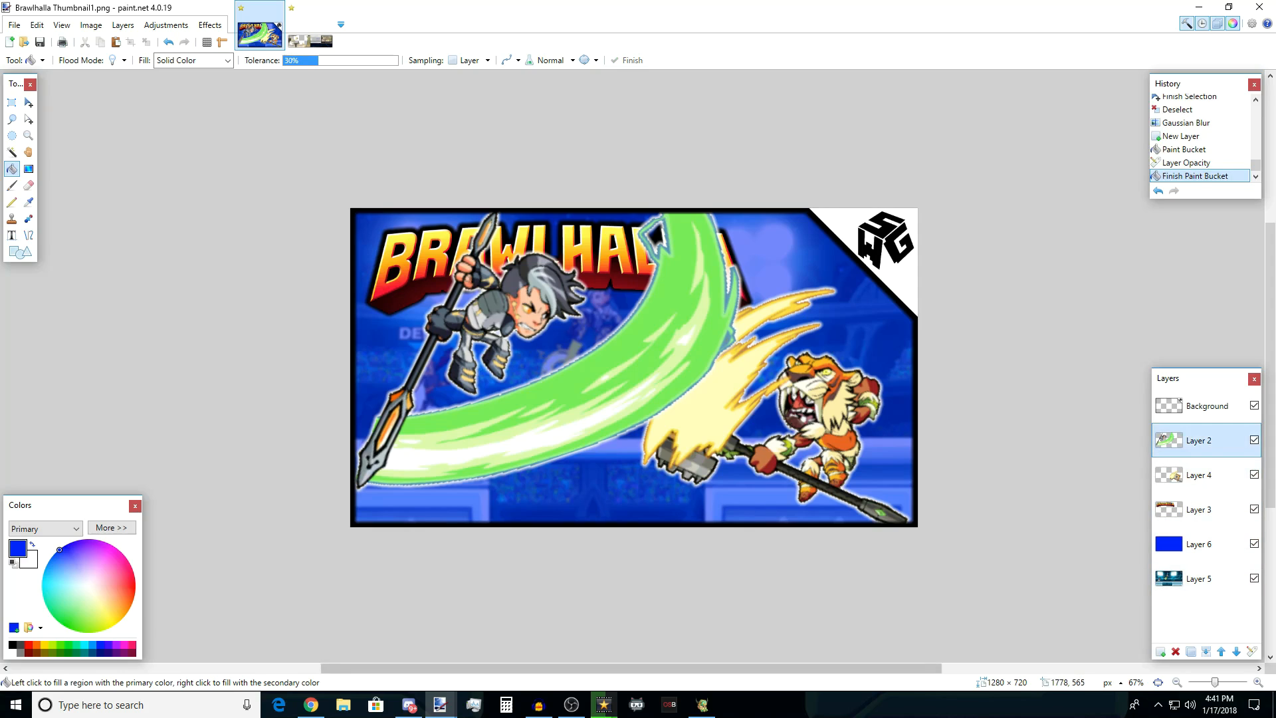
pyautogui.click(1160, 651)
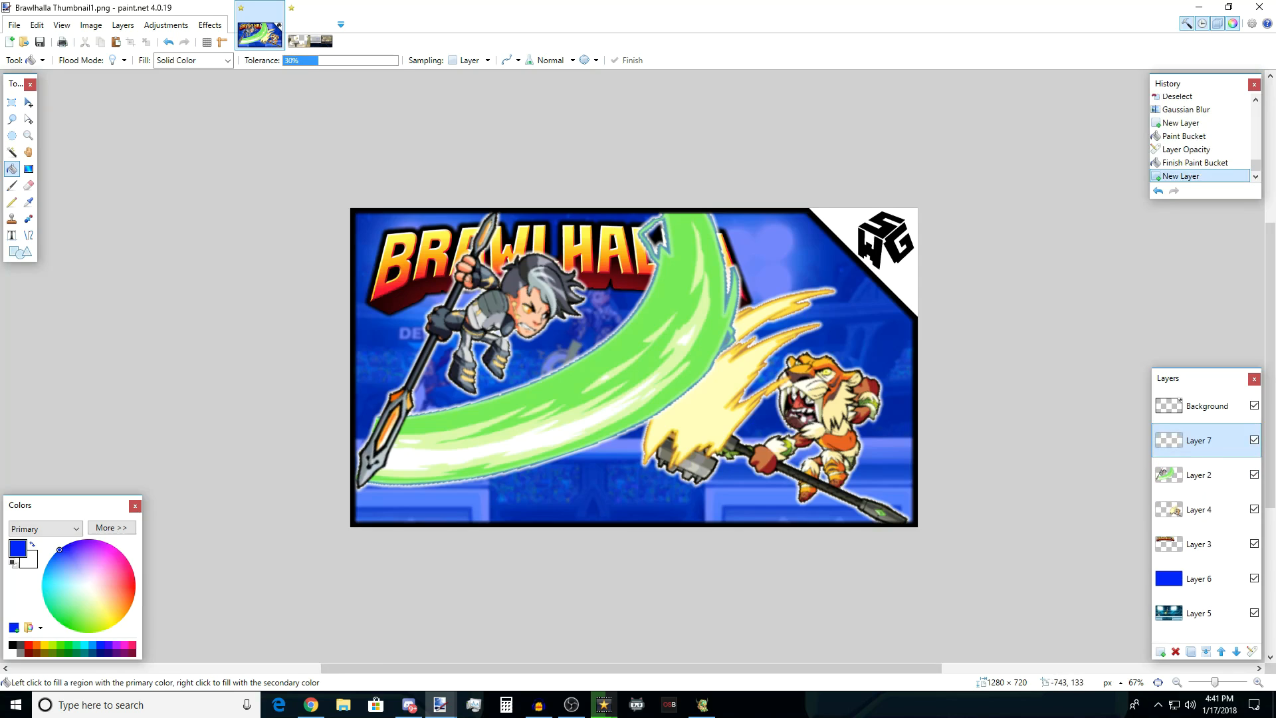
pyautogui.click(12, 234)
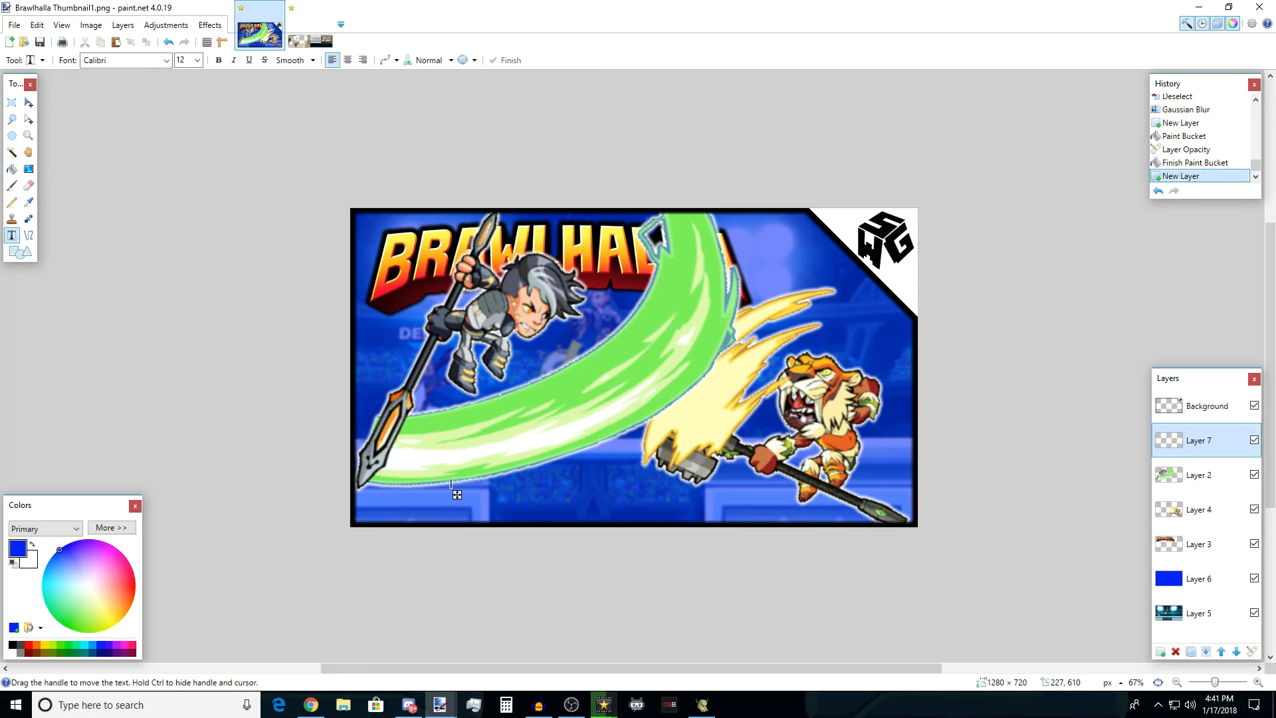
pyautogui.write('Ada')
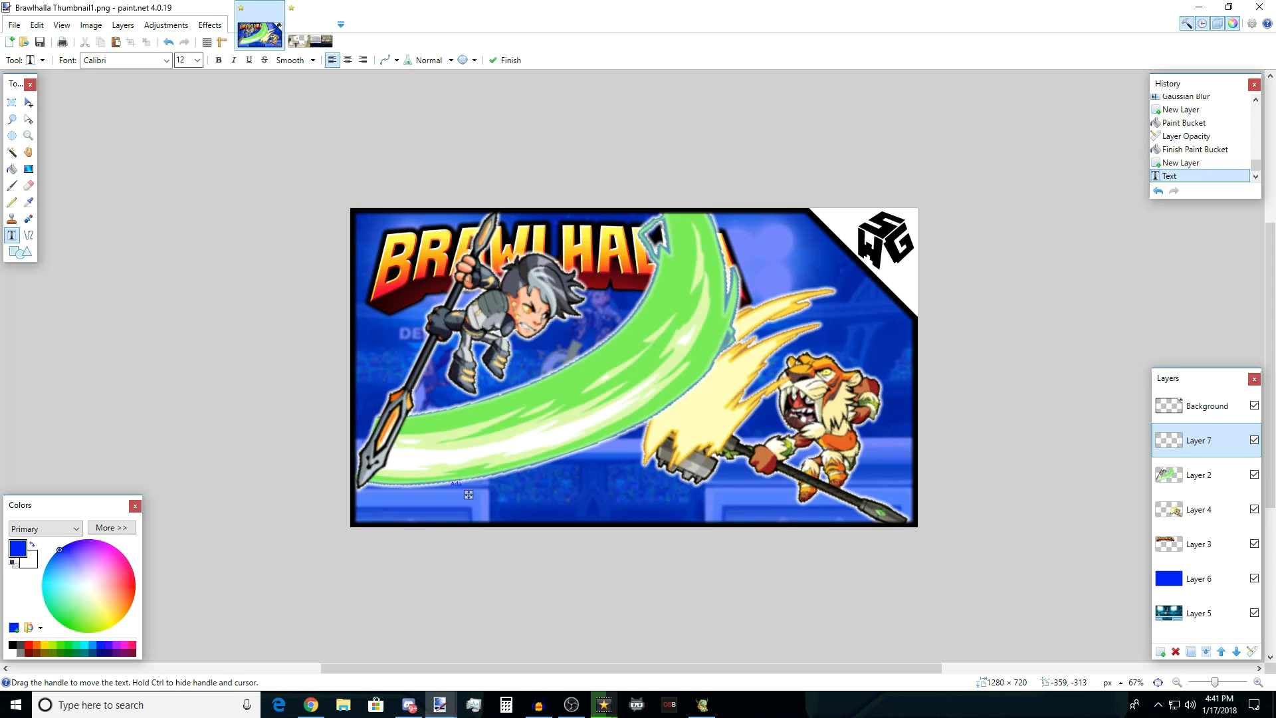
pyautogui.click(195, 59)
pyautogui.click(182, 237)
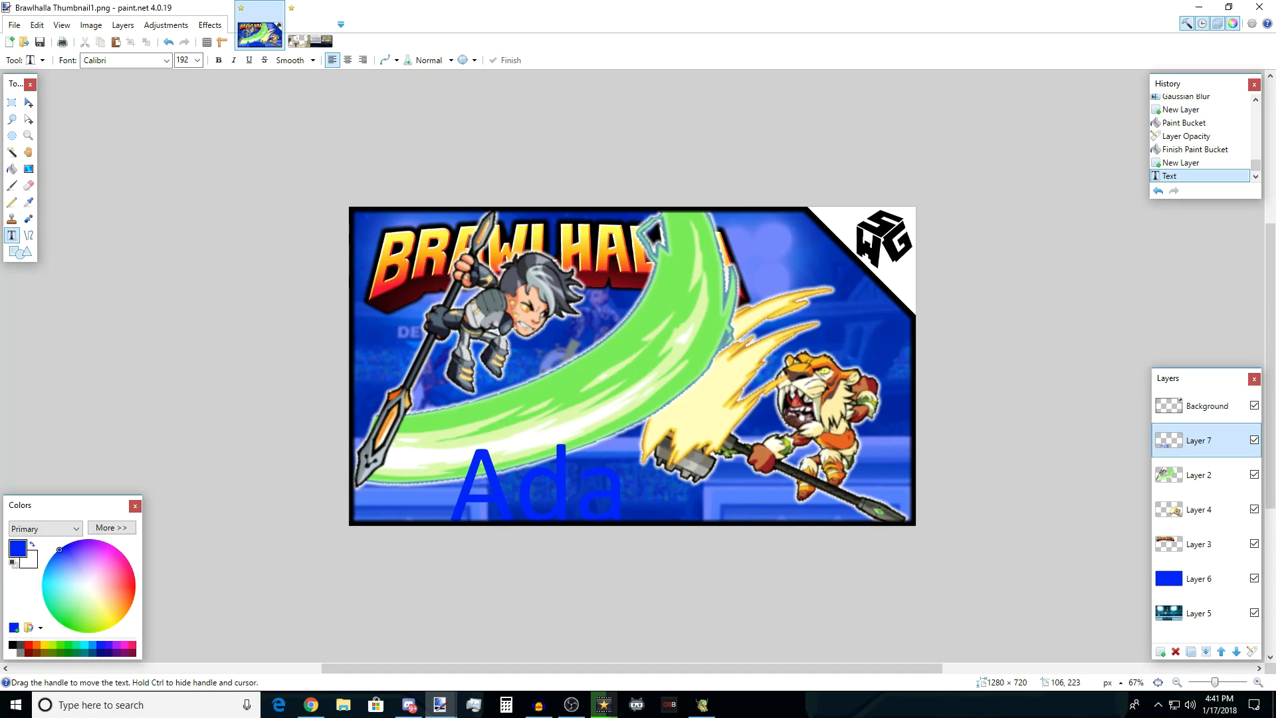
# - Undo the text, rewrite "Ada" farther left beneath the green slash, and colour it white
pyautogui.hotkey('ctrl', 'z')
pyautogui.click(417, 409)
pyautogui.write('Ada')
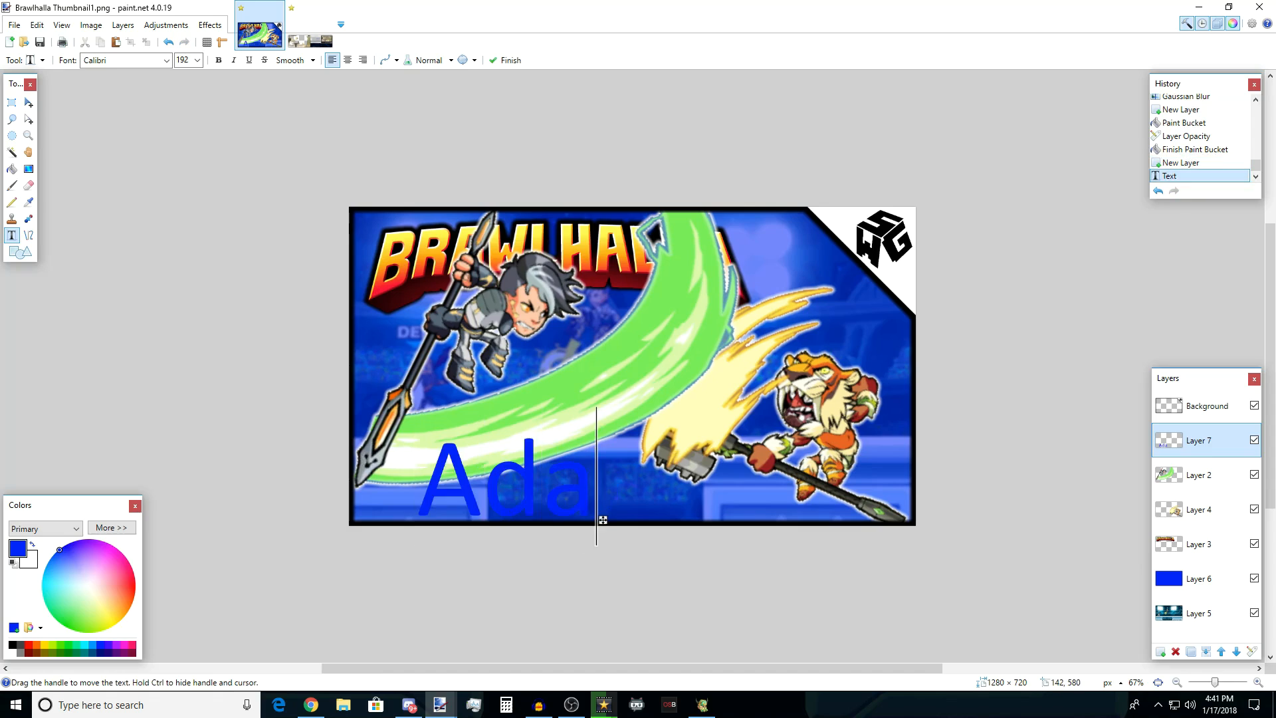
pyautogui.click(12, 653)
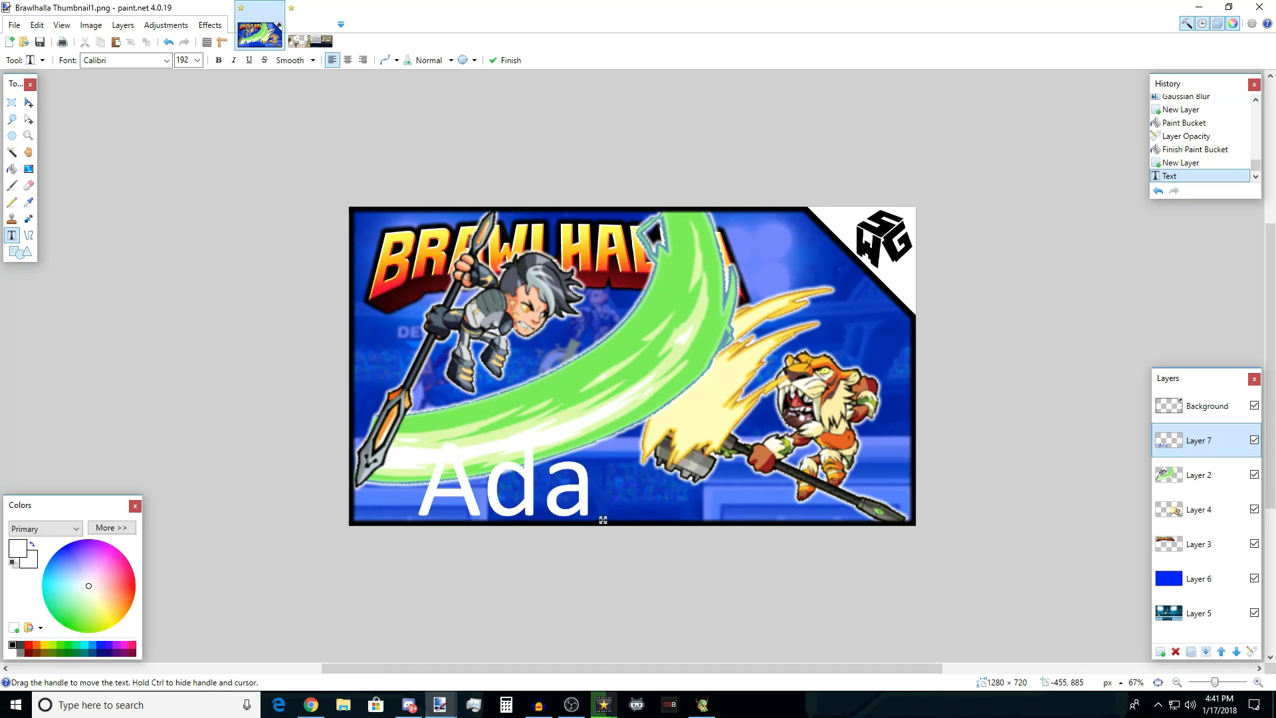
# - Try the Hard Sports font on the "Ada" text, then switch it to Segoe UI Black in italics
pyautogui.click(166, 59)
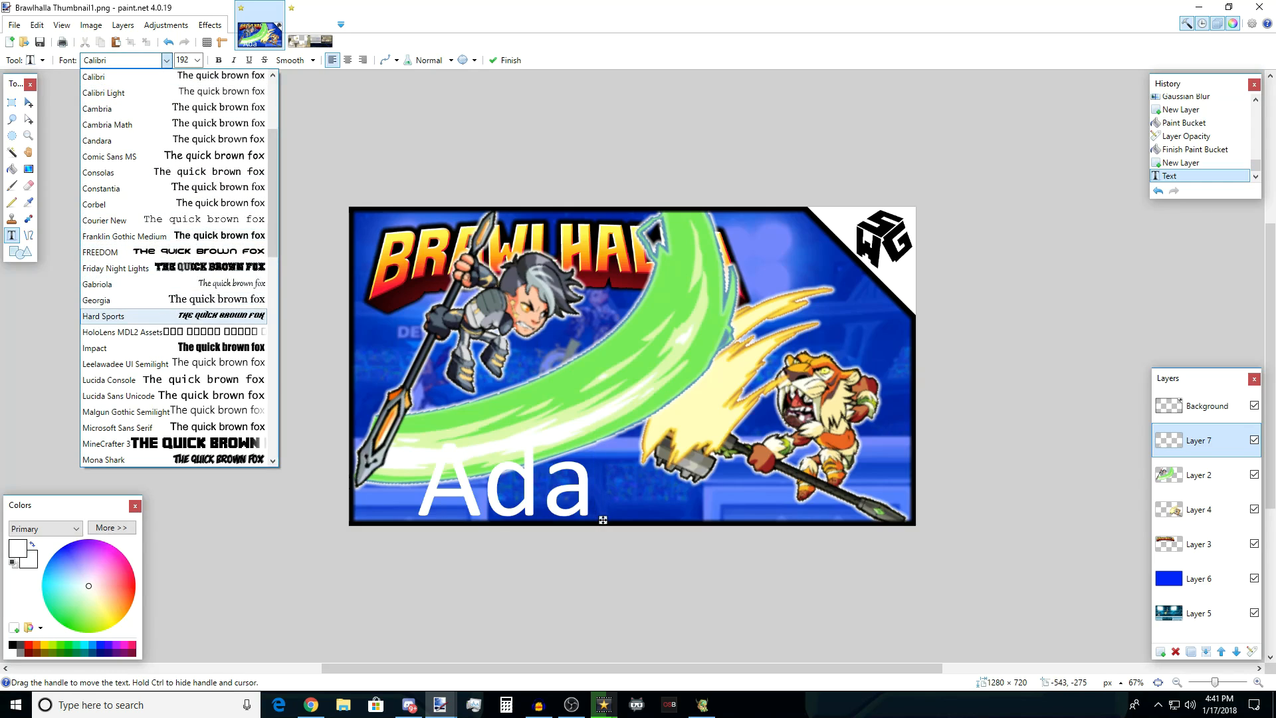
pyautogui.click(106, 316)
pyautogui.moveTo(582, 520); pyautogui.dragTo(601, 502)
pyautogui.click(166, 60)
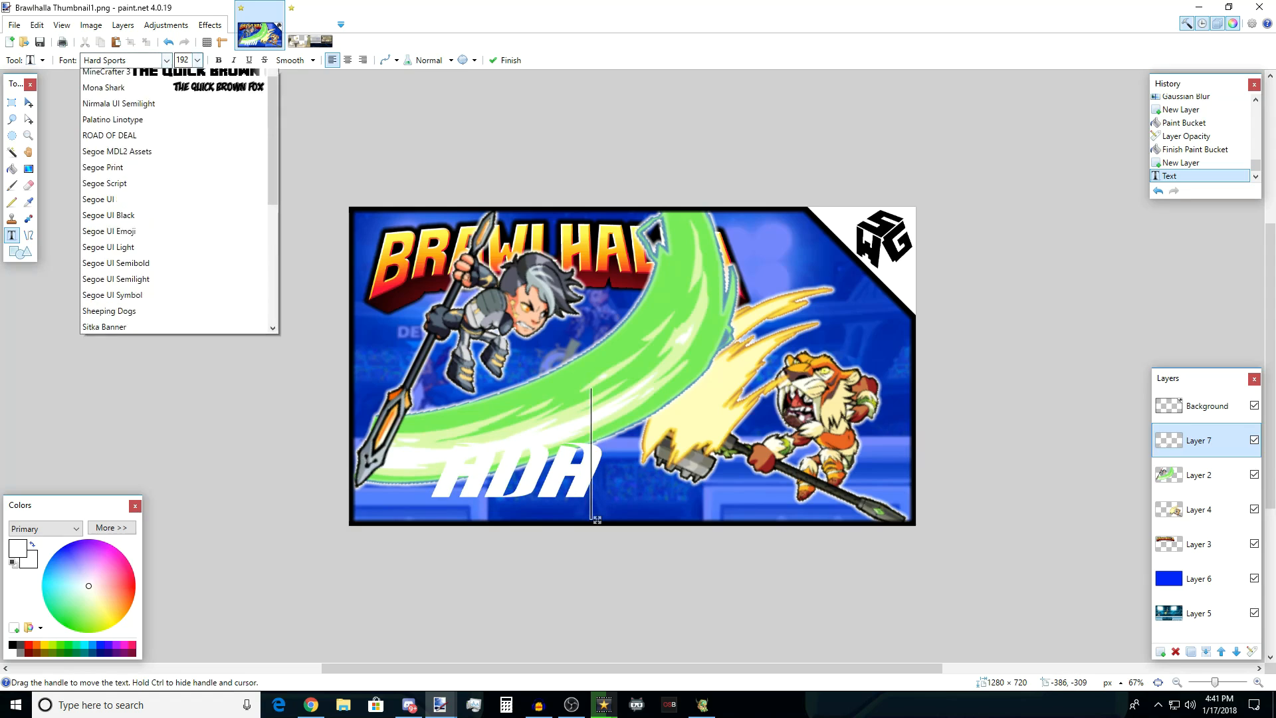
pyautogui.click(108, 348)
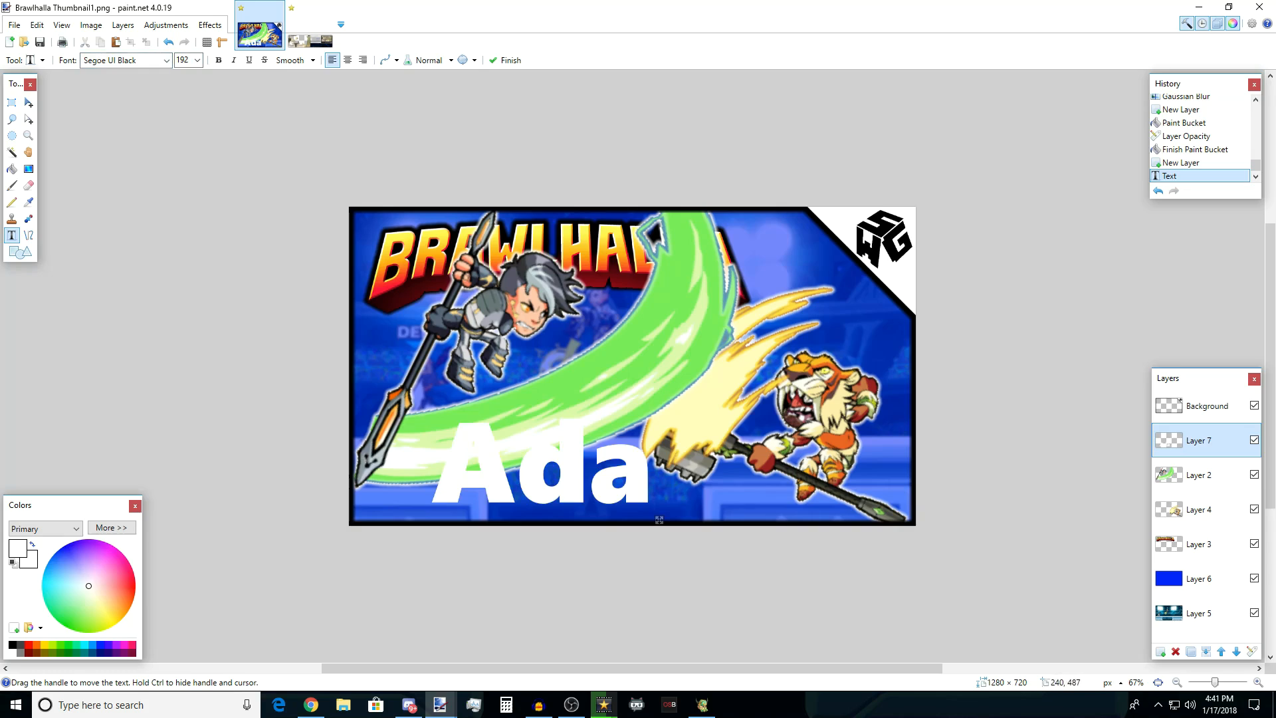
pyautogui.click(197, 60)
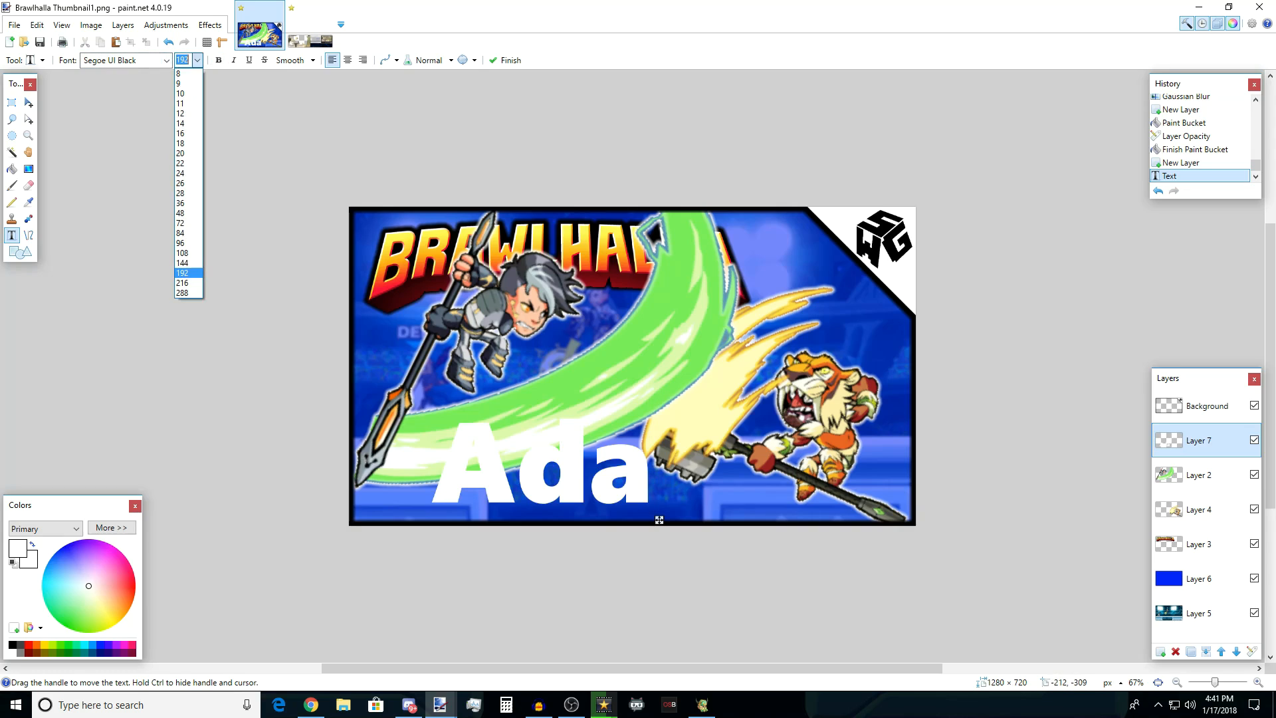
pyautogui.click(197, 59)
pyautogui.click(233, 60)
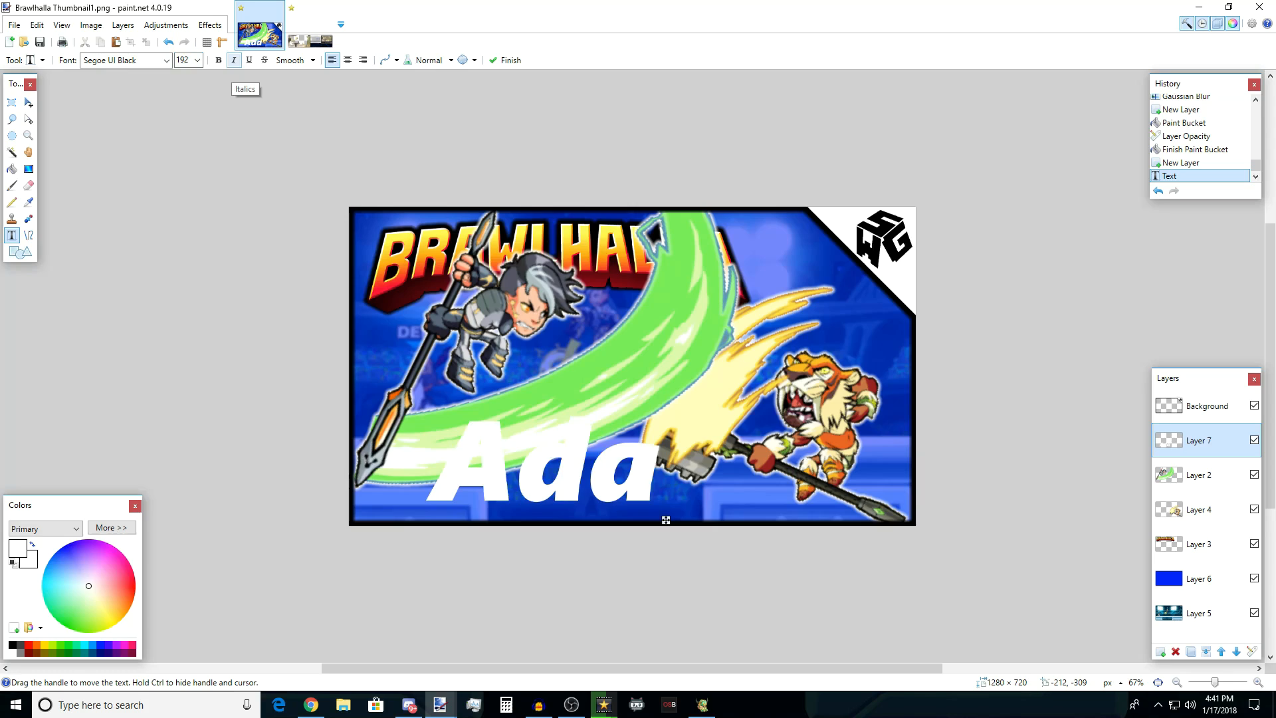
# - Erase the "Ada" text and delete its layer, Layer 7
pyautogui.press('BackSpace')
pyautogui.press('BackSpace')
pyautogui.press('BackSpace')
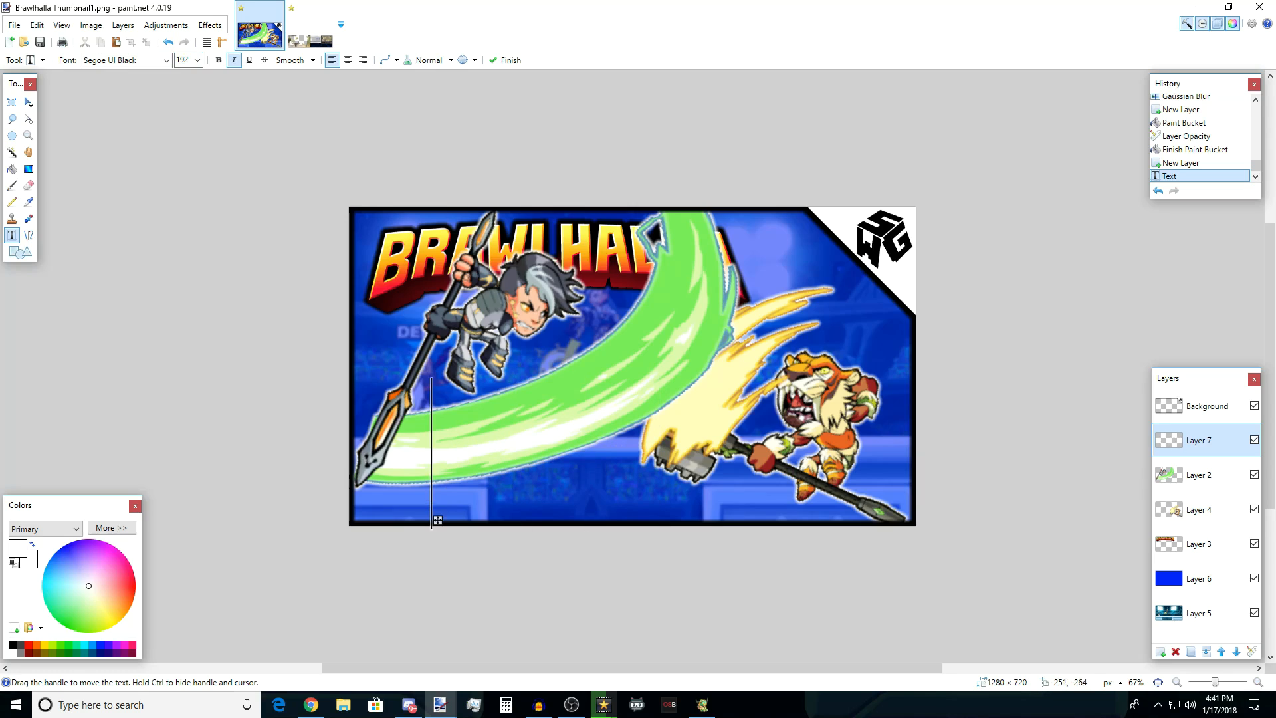
pyautogui.press('Escape')
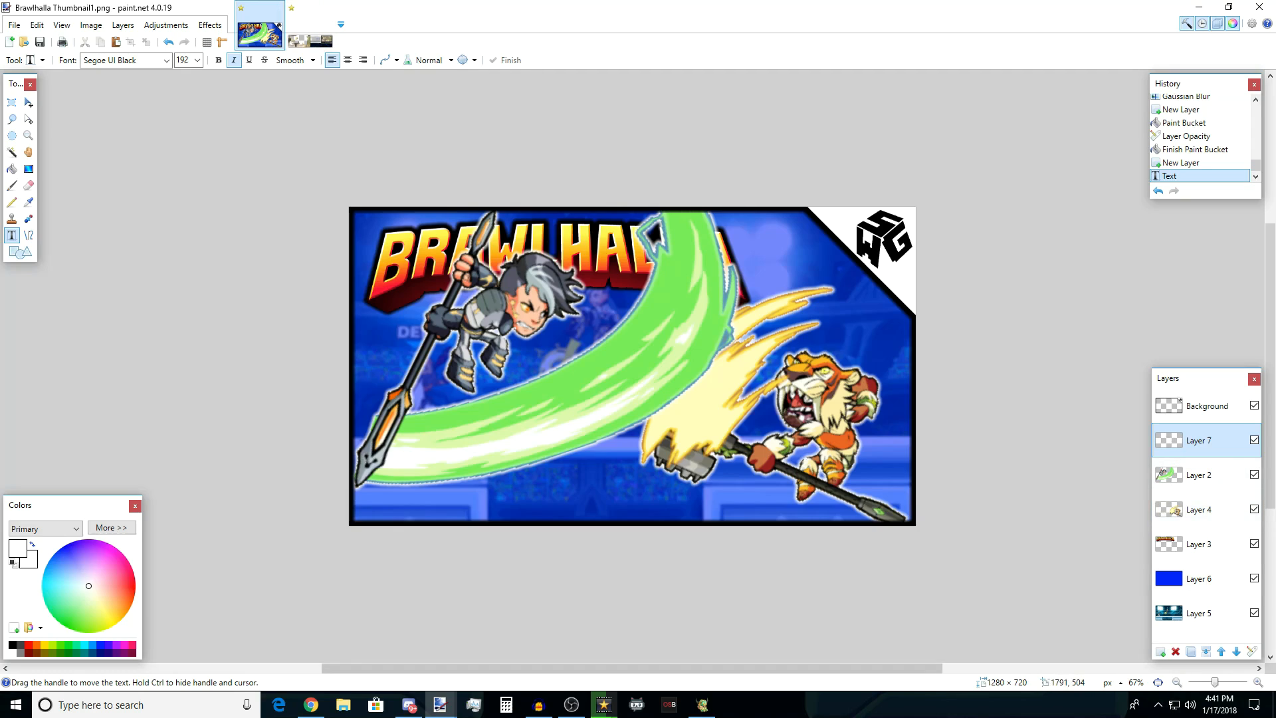
pyautogui.click(1176, 651)
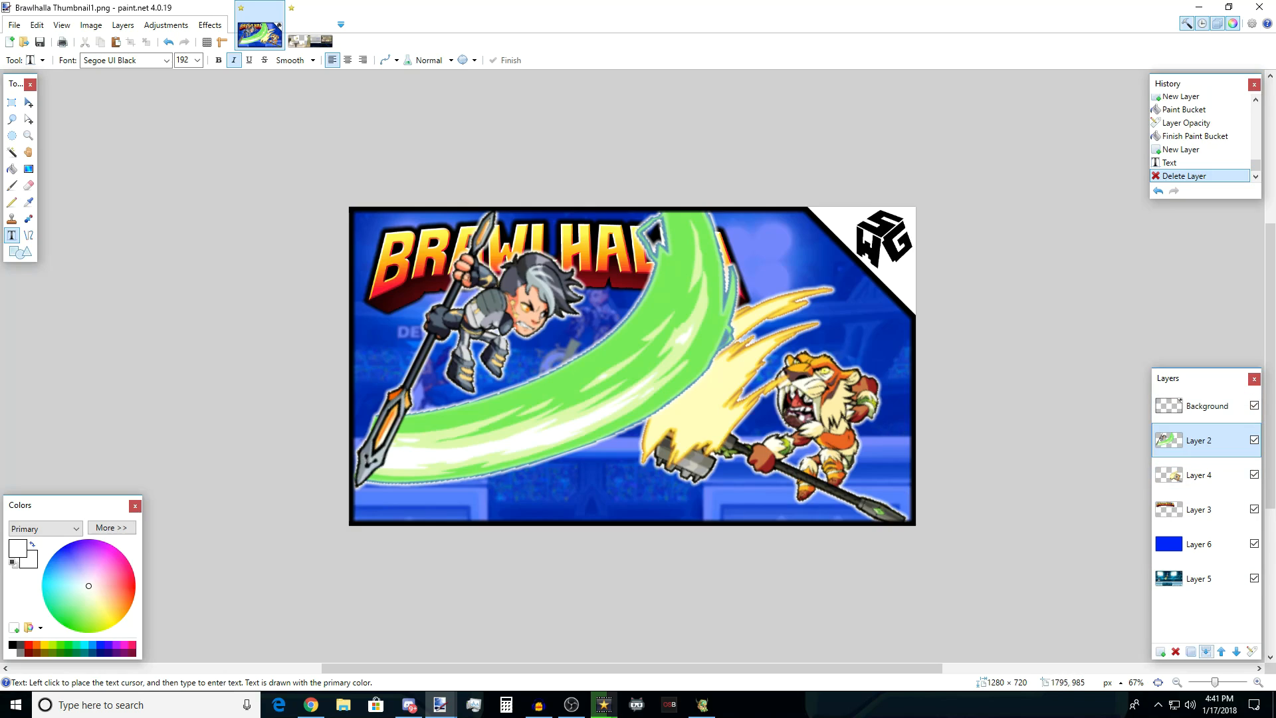
# - Merge Layer 2 down into Layer 4 and add a black drop shadow with offsets X 11 and Y 29, widening radius 5 and blur radius 5
pyautogui.click(1206, 651)
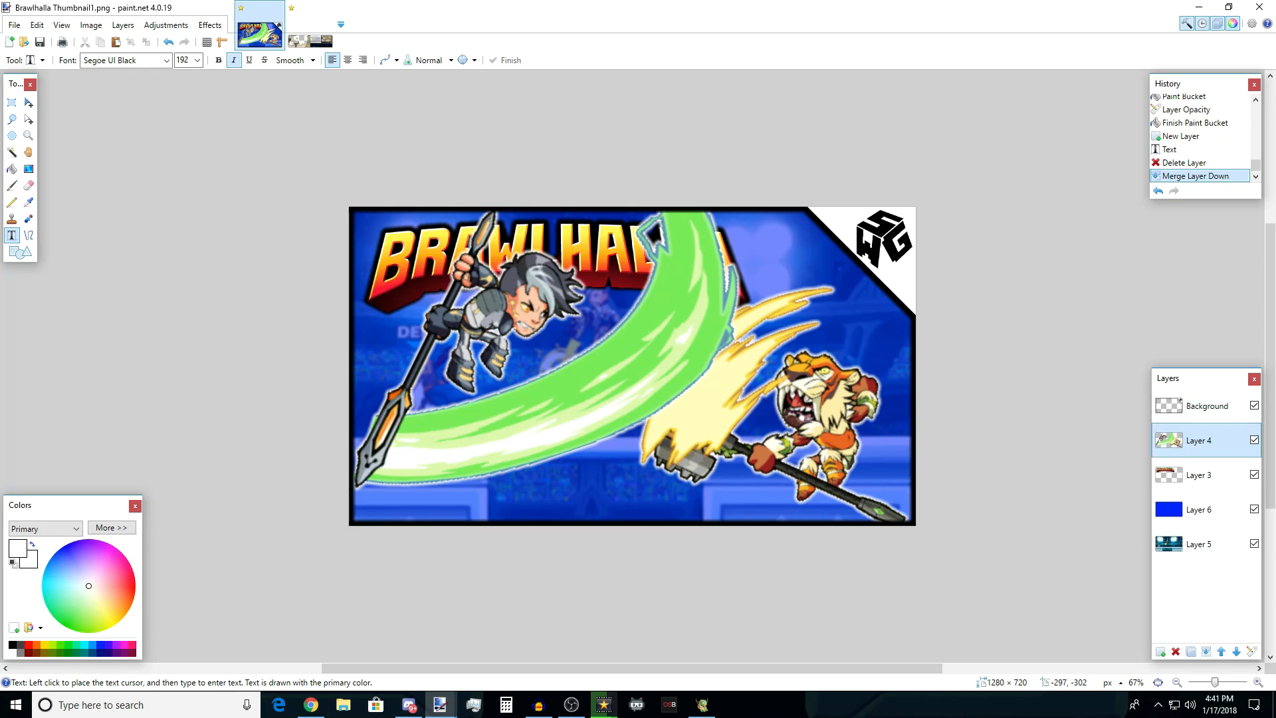
pyautogui.click(210, 24)
pyautogui.click(391, 120)
pyautogui.moveTo(670, 382); pyautogui.dragTo(671, 444)
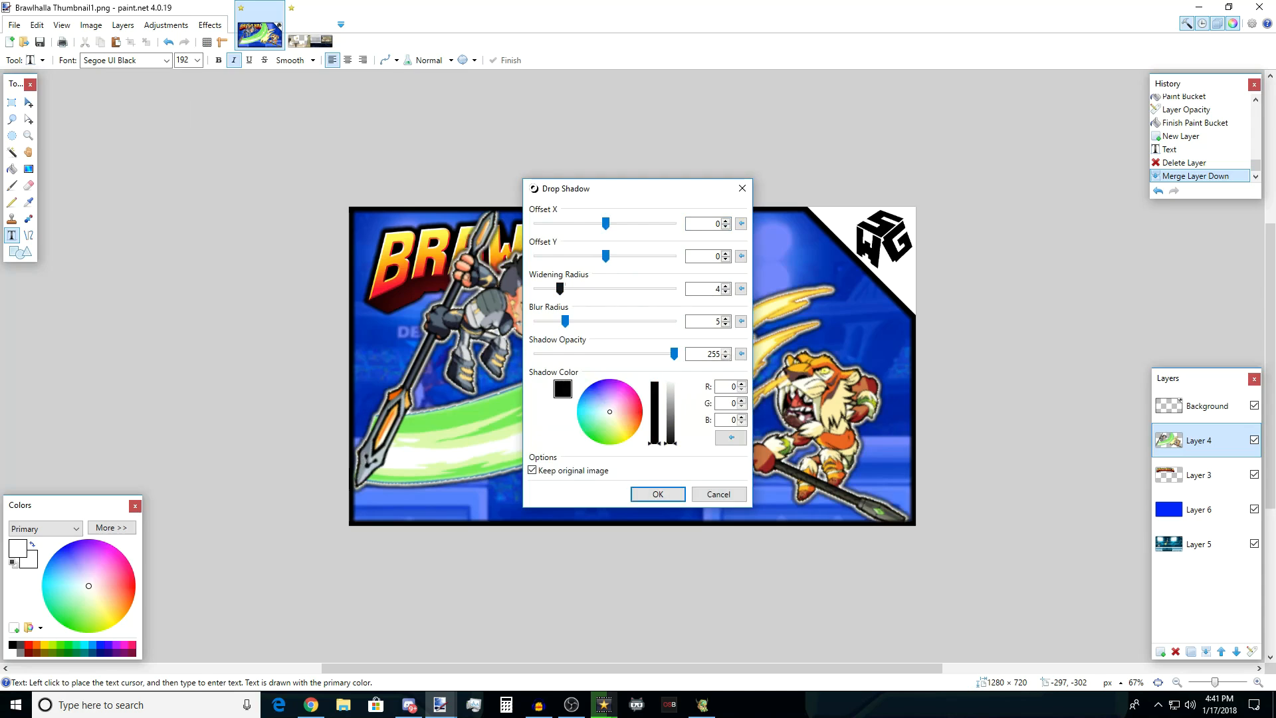
pyautogui.moveTo(560, 289); pyautogui.dragTo(565, 289)
pyautogui.moveTo(617, 197); pyautogui.dragTo(184, 137)
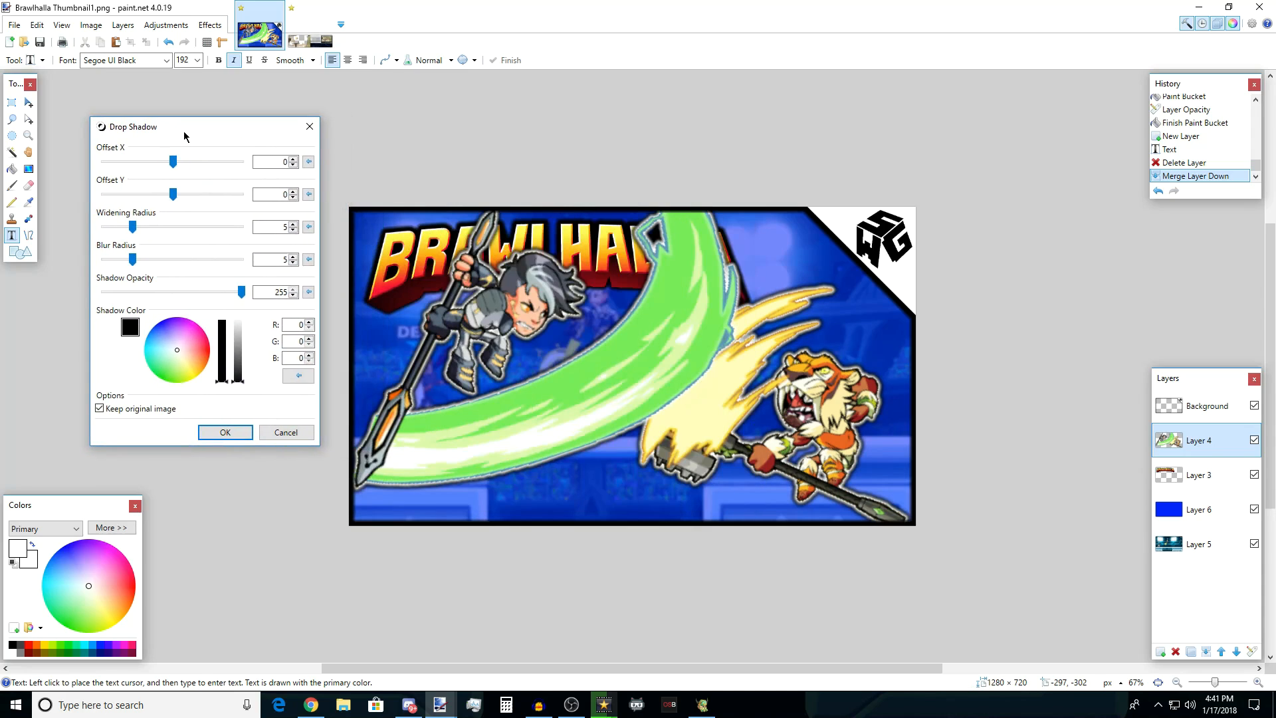
pyautogui.moveTo(173, 194); pyautogui.dragTo(223, 194)
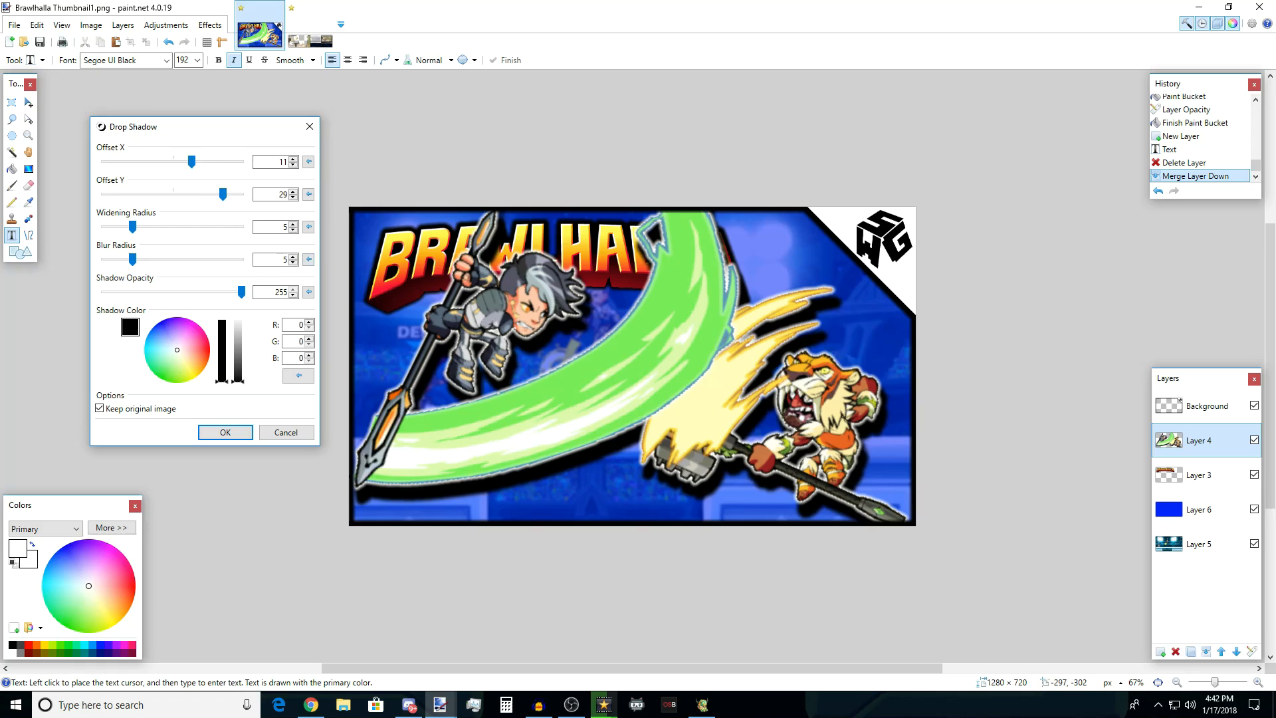
pyautogui.click(225, 432)
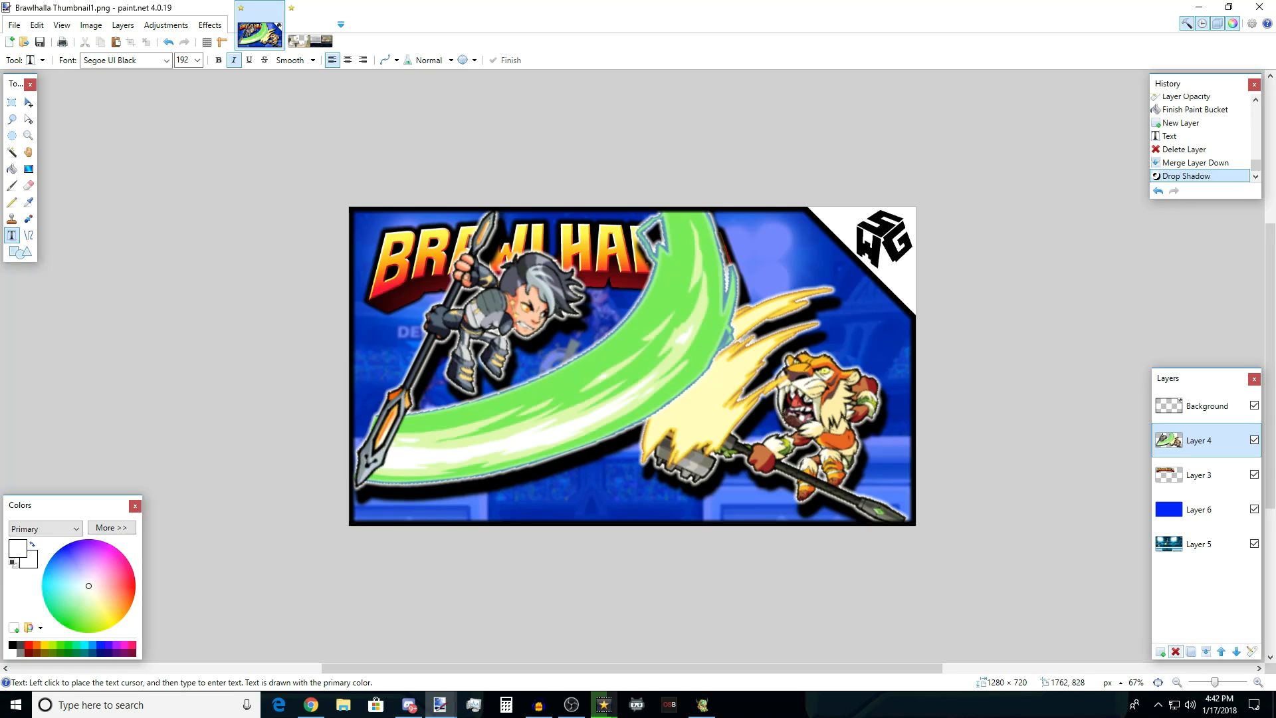
pyautogui.click(1178, 682)
pyautogui.click(1178, 682)
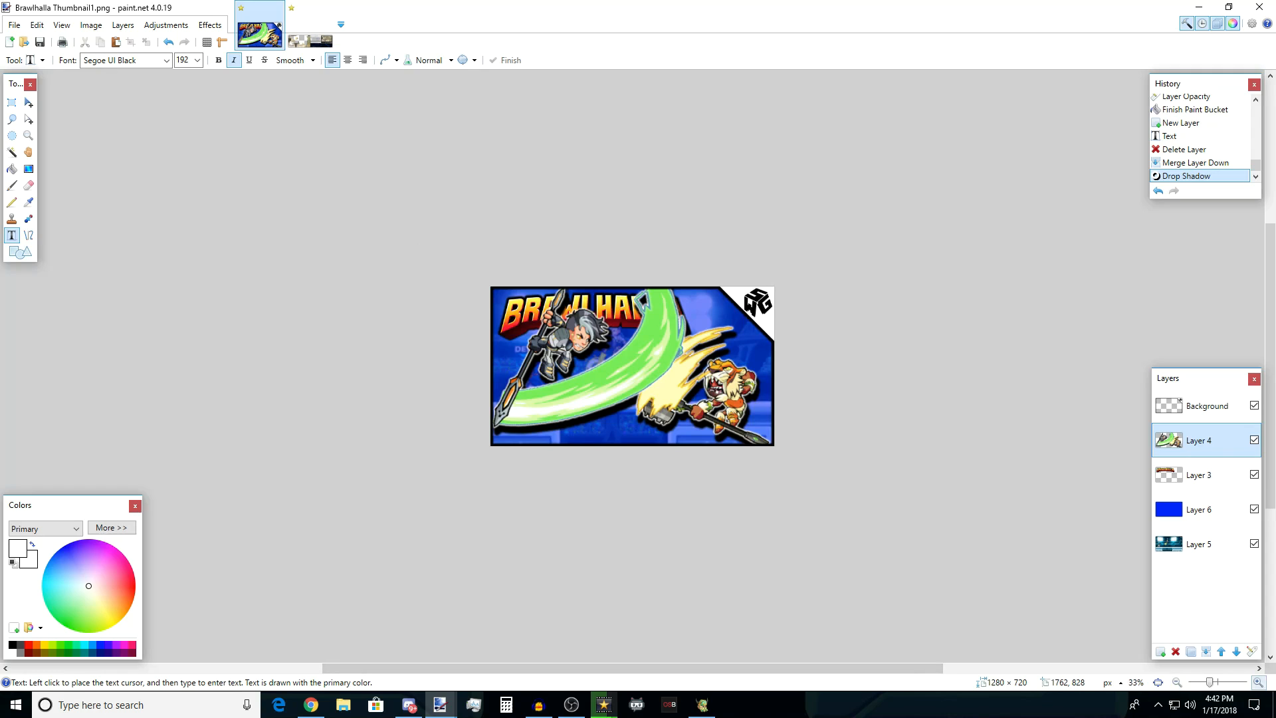
pyautogui.click(1258, 682)
pyautogui.click(1259, 682)
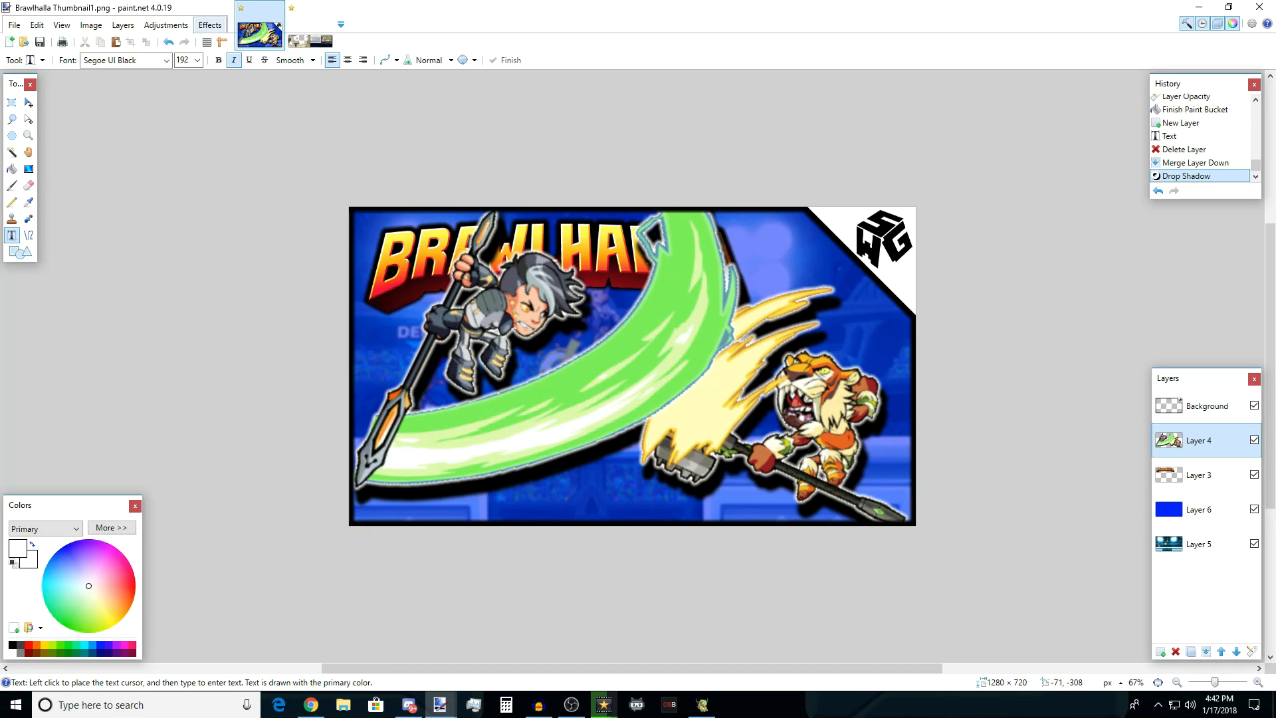
# - Sharpen the merged character layer with an amount of 20
pyautogui.click(210, 24)
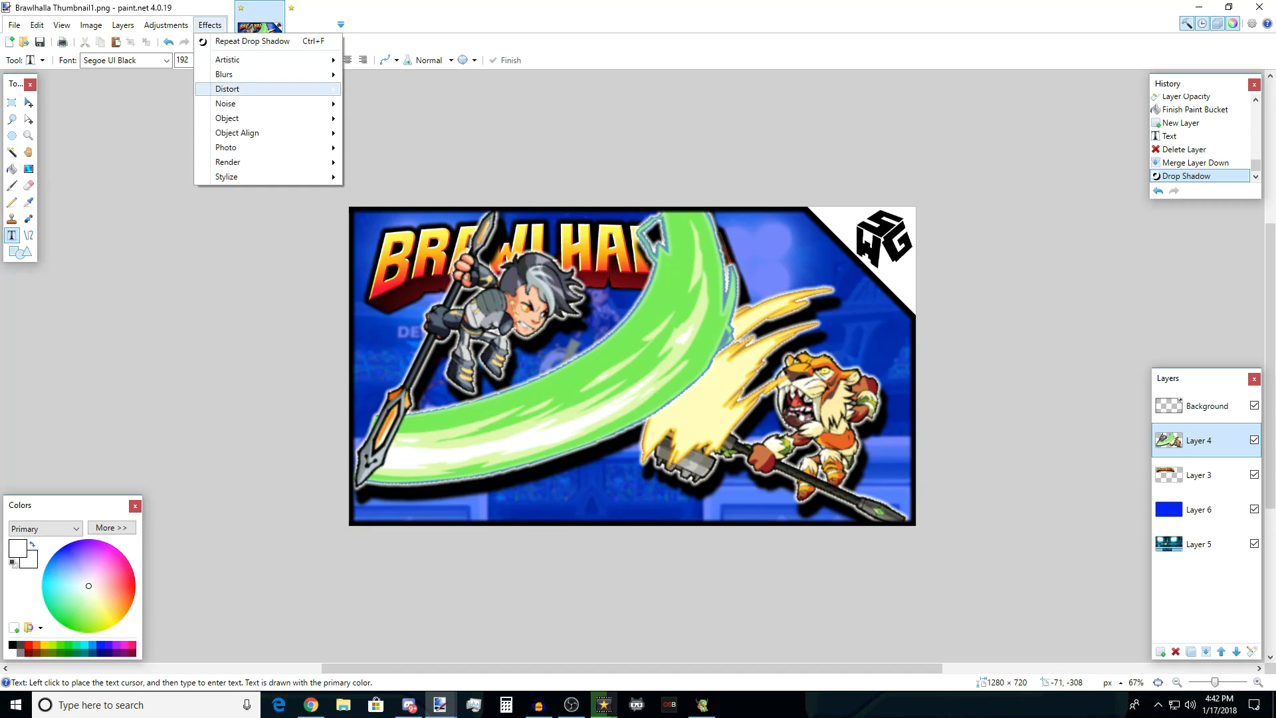
pyautogui.moveTo(226, 147)
pyautogui.click(381, 192)
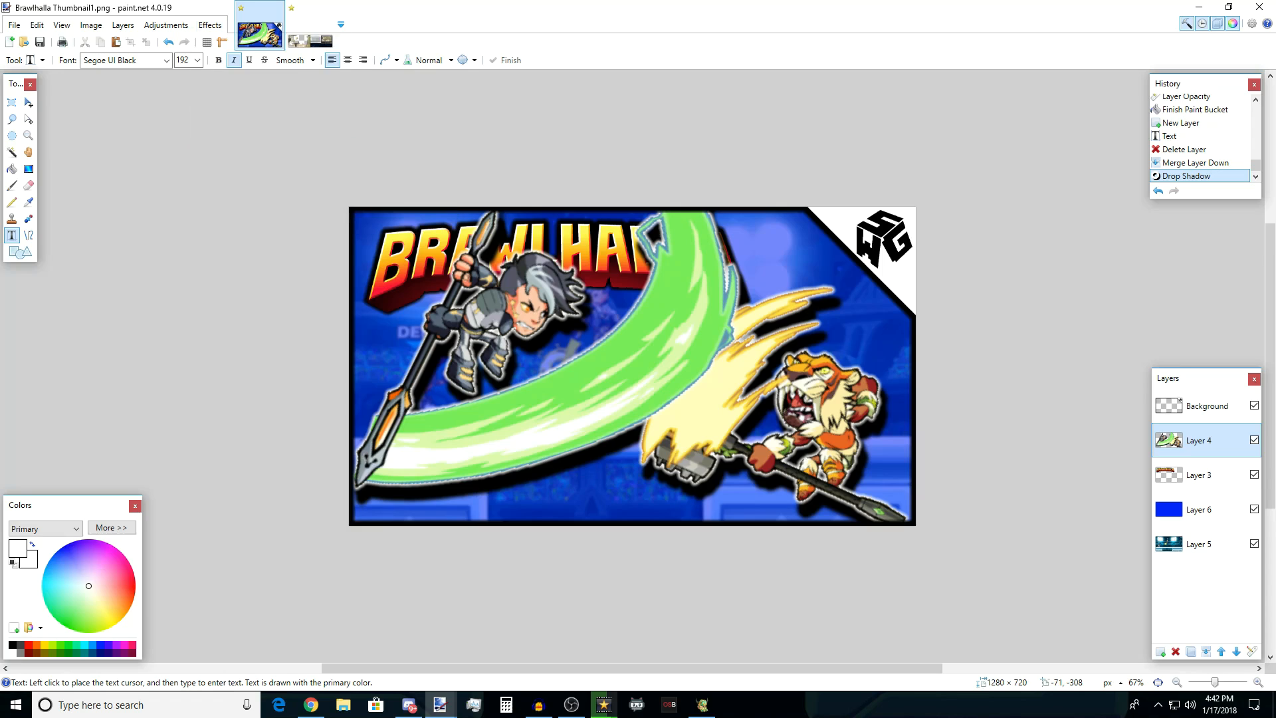
pyautogui.moveTo(646, 302); pyautogui.dragTo(221, 146)
pyautogui.write('20')
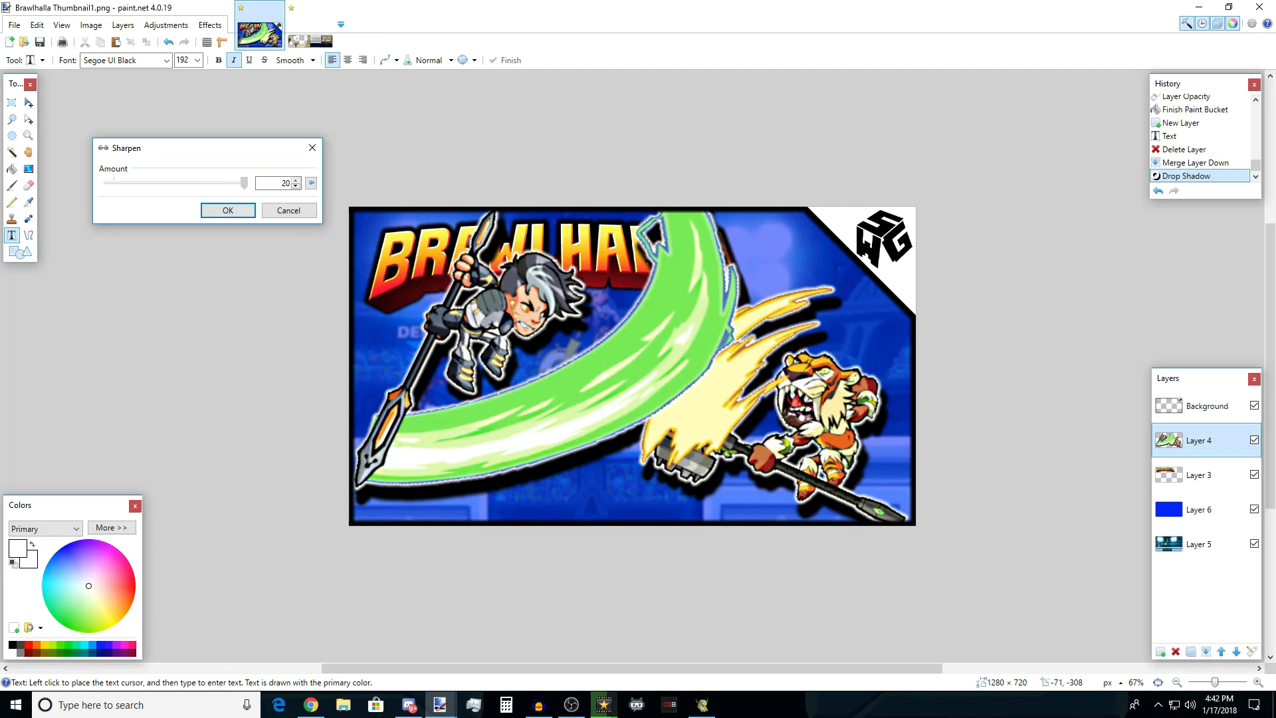
pyautogui.moveTo(244, 183)
pyautogui.mouseDown()
pyautogui.moveTo(107, 183)
pyautogui.moveTo(244, 183)
pyautogui.mouseUp()
pyautogui.click(228, 210)
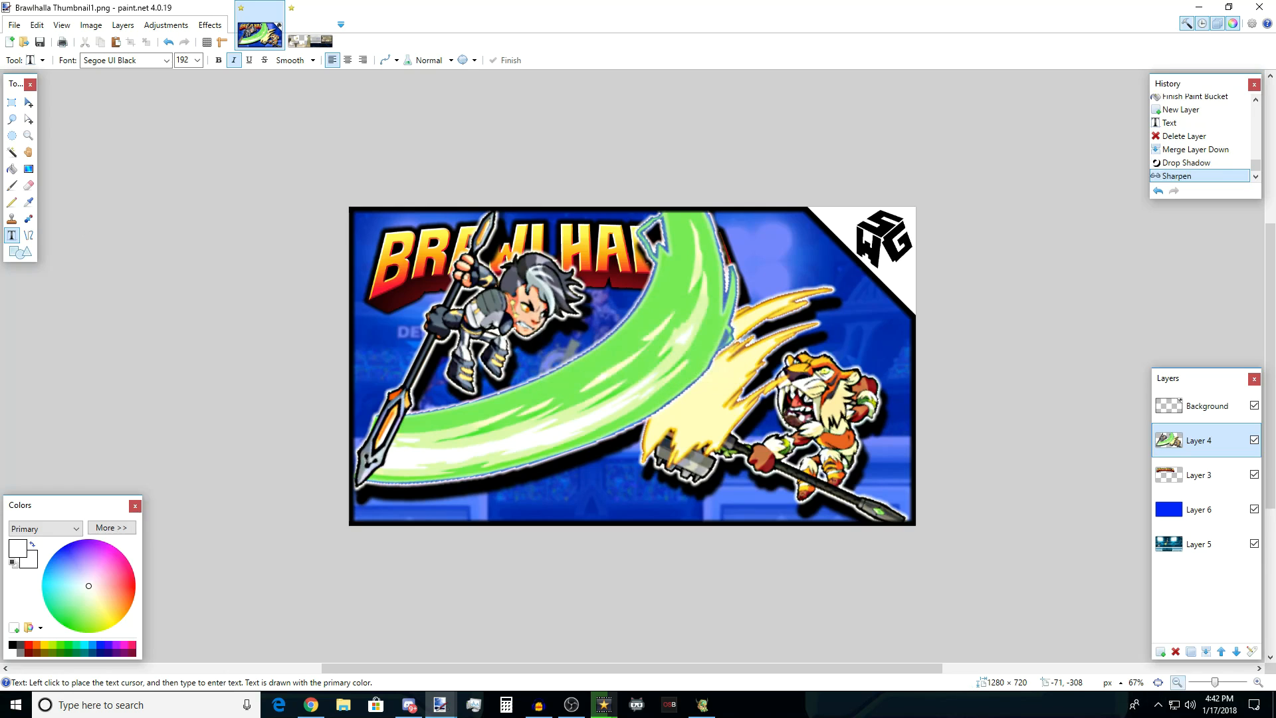
# - Check the sharpened characters at a reduced size and compare them with the unsharpened version
pyautogui.click(1177, 683)
pyautogui.click(1177, 683)
pyautogui.click(1177, 682)
pyautogui.click(1258, 683)
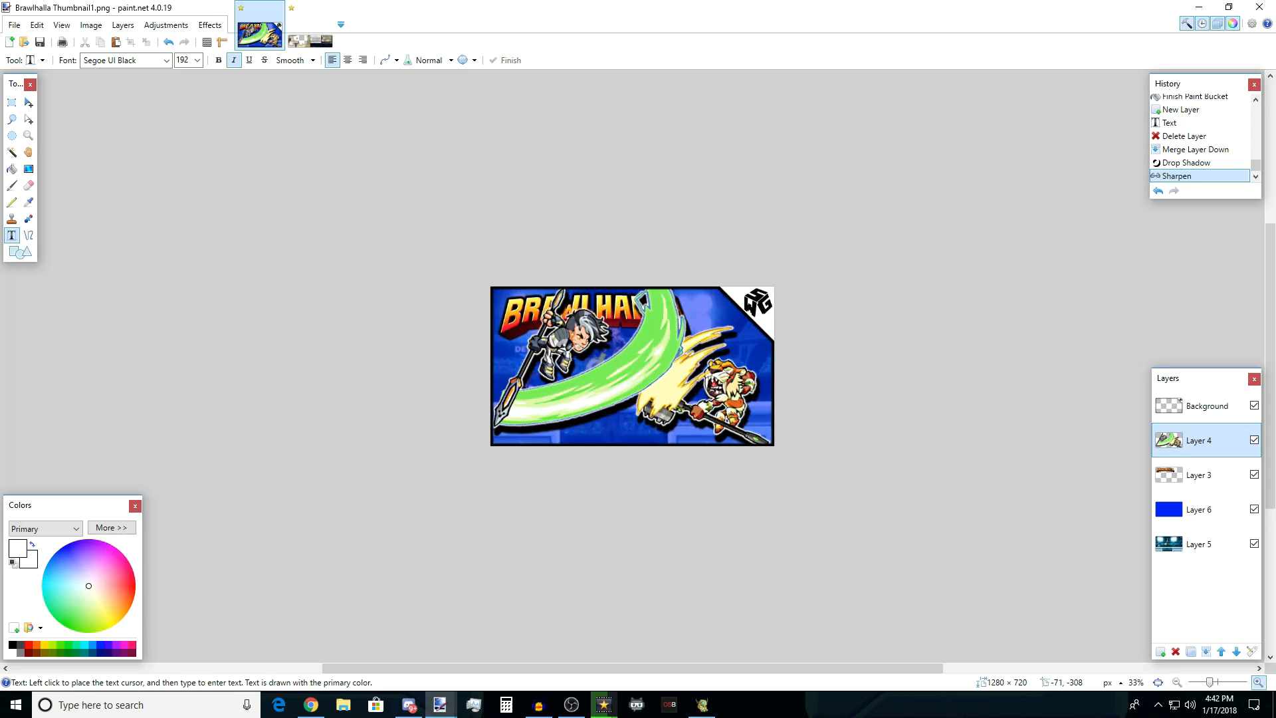
pyautogui.click(1259, 683)
pyautogui.click(1259, 683)
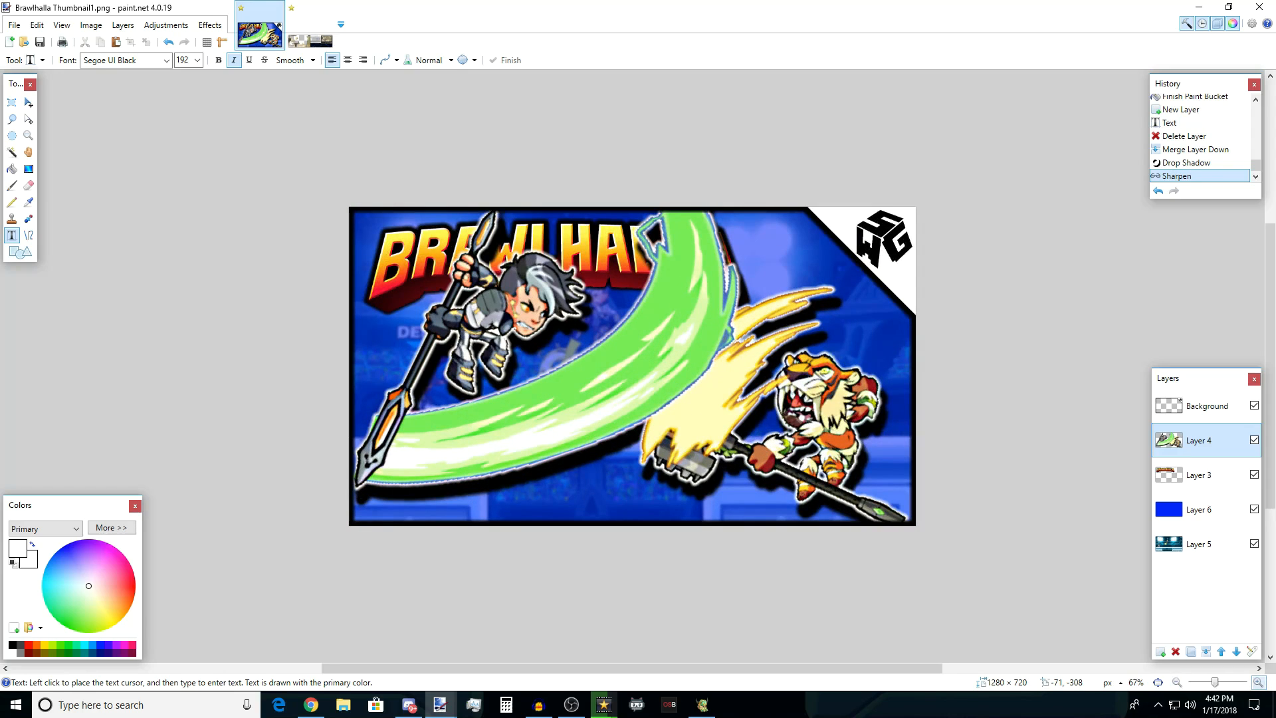
pyautogui.hotkey('ctrl', 'z')
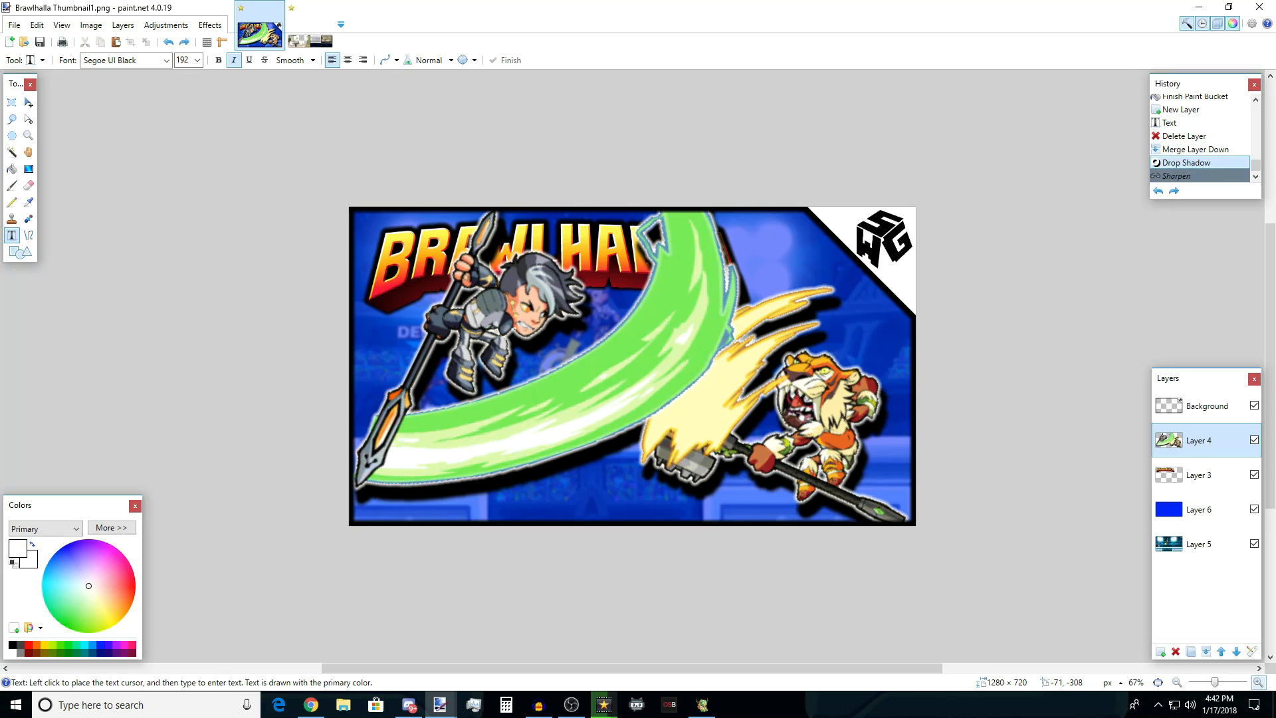
pyautogui.hotkey('ctrl', 'y')
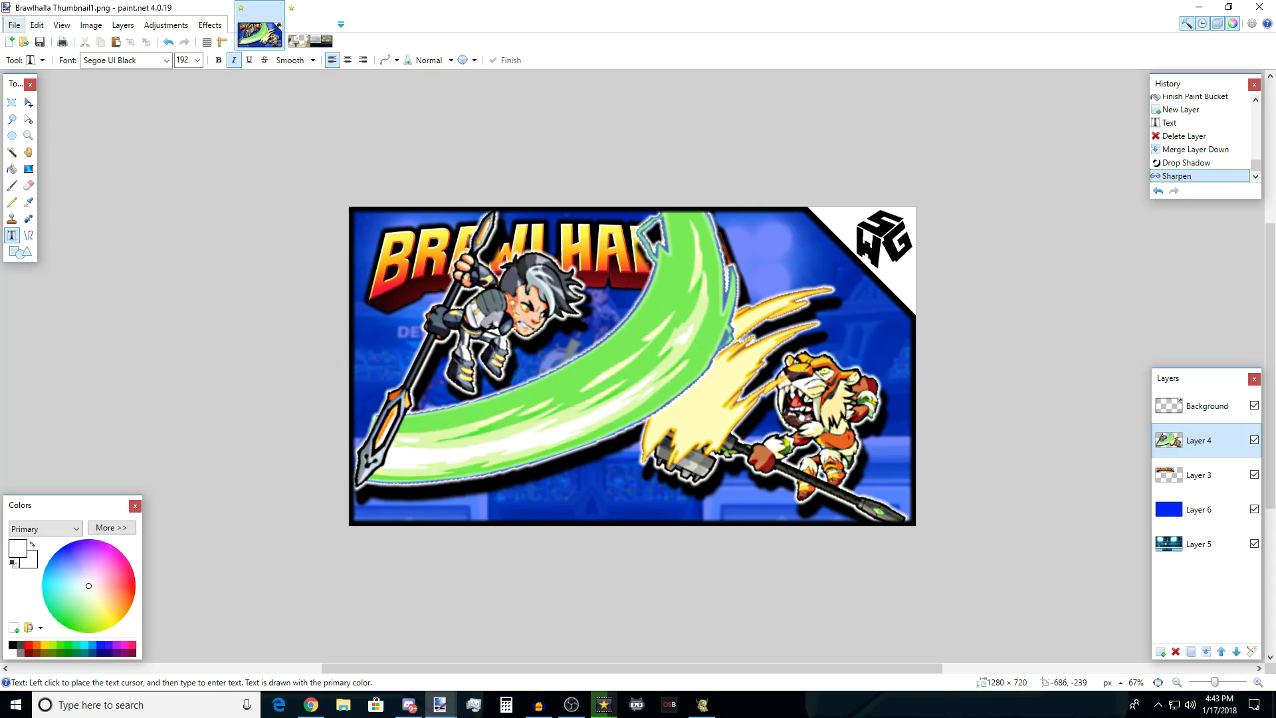
# - Prepare to save the thumbnail under a new name as a PNG called "Brawlhalla E240" in the Brawlhalla folder
pyautogui.click(14, 25)
pyautogui.click(30, 117)
pyautogui.click(199, 307)
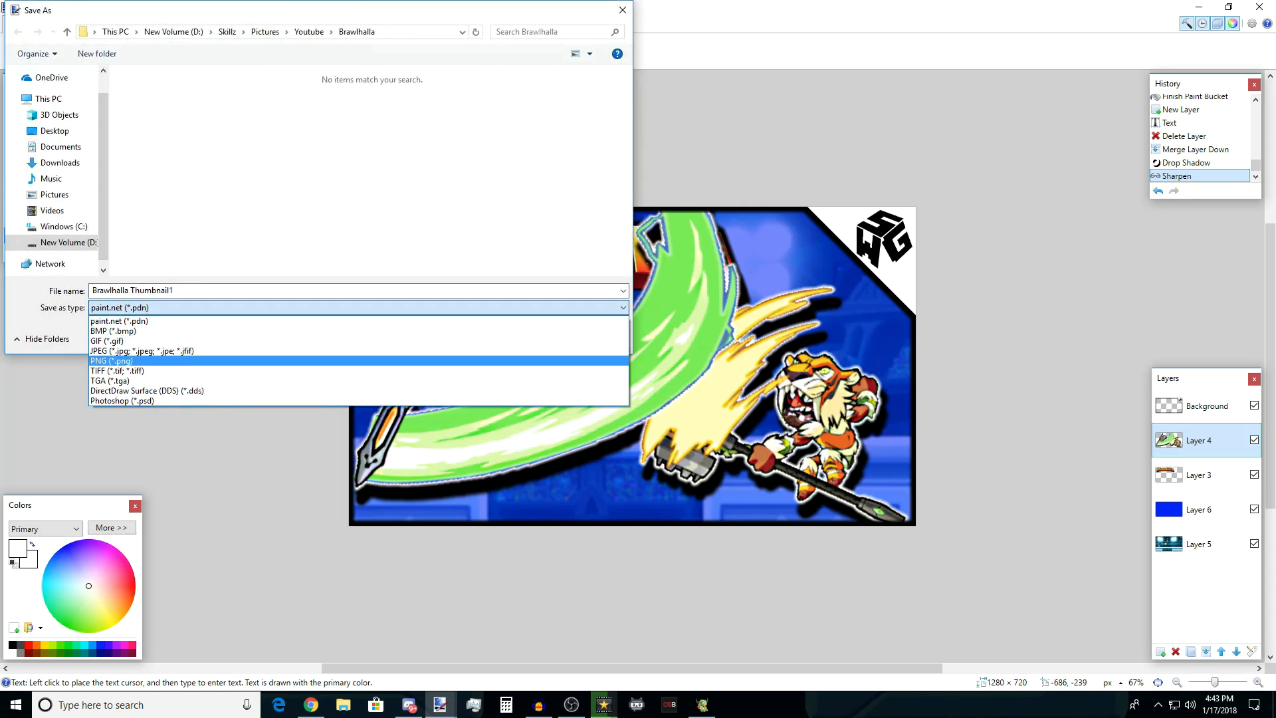
pyautogui.click(200, 361)
pyautogui.scroll(-5, 369, 160)
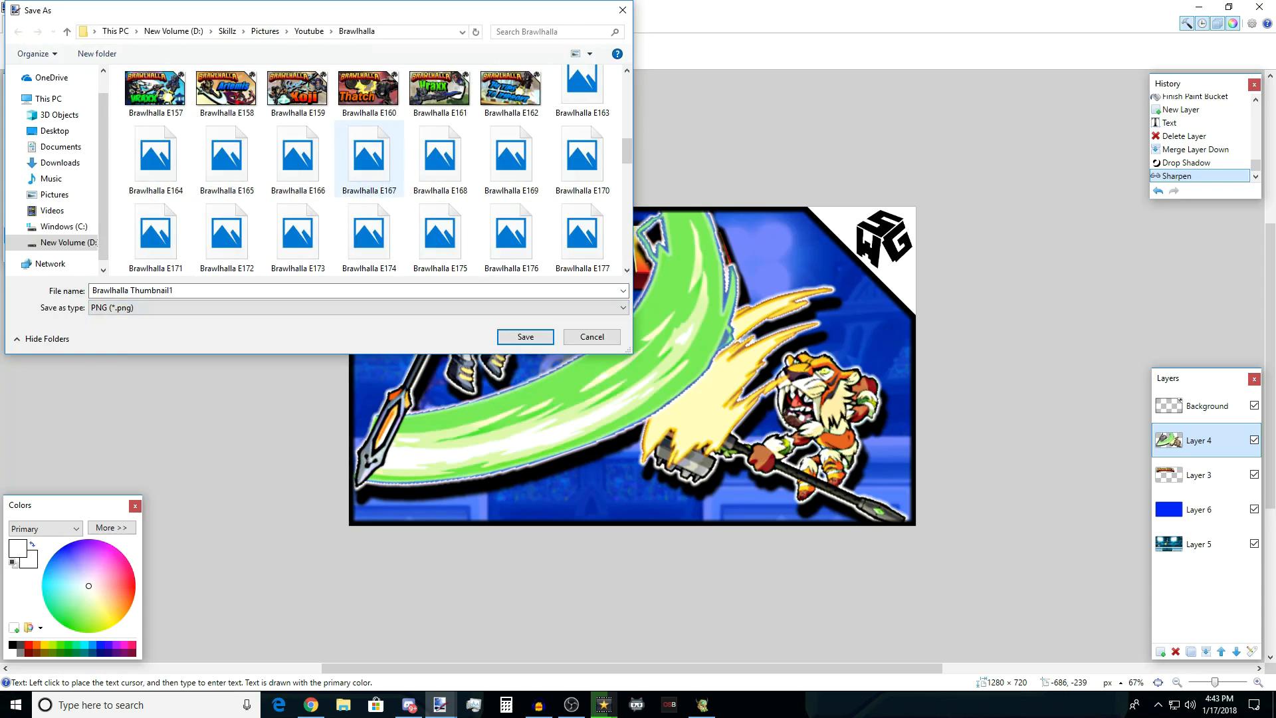
pyautogui.scroll(-5, 369, 159)
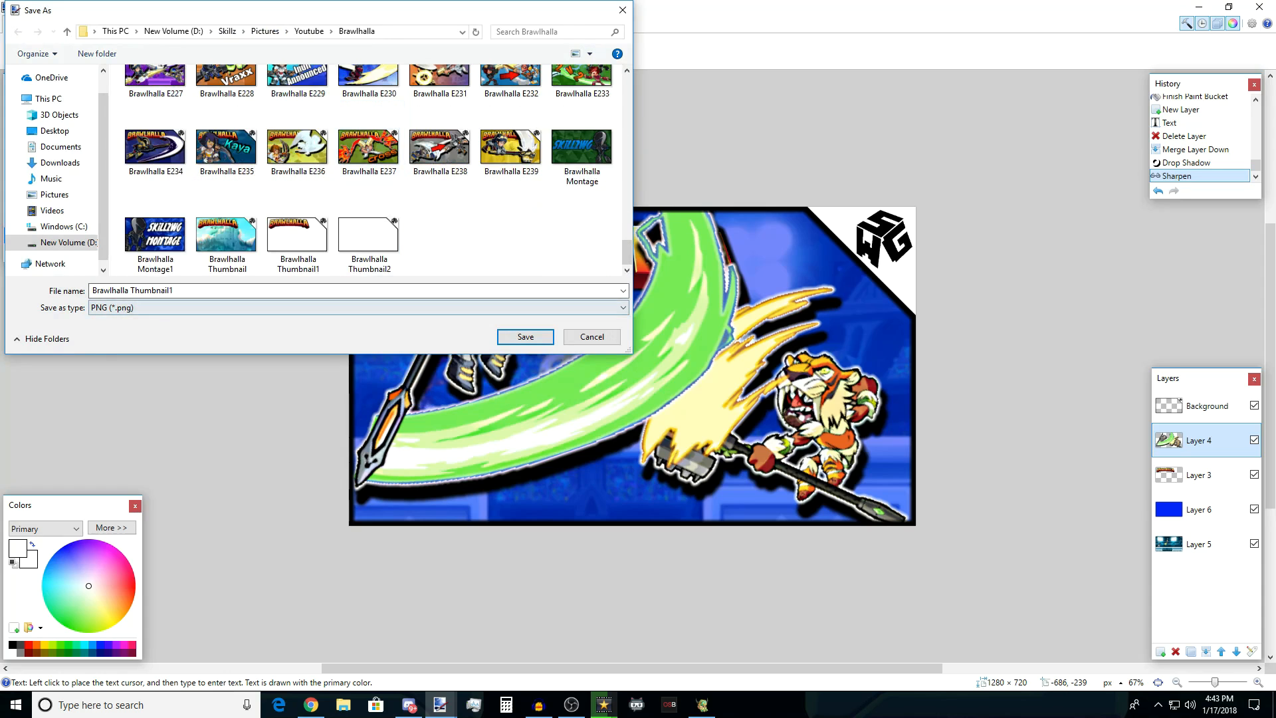
pyautogui.click(511, 146)
pyautogui.click(333, 290)
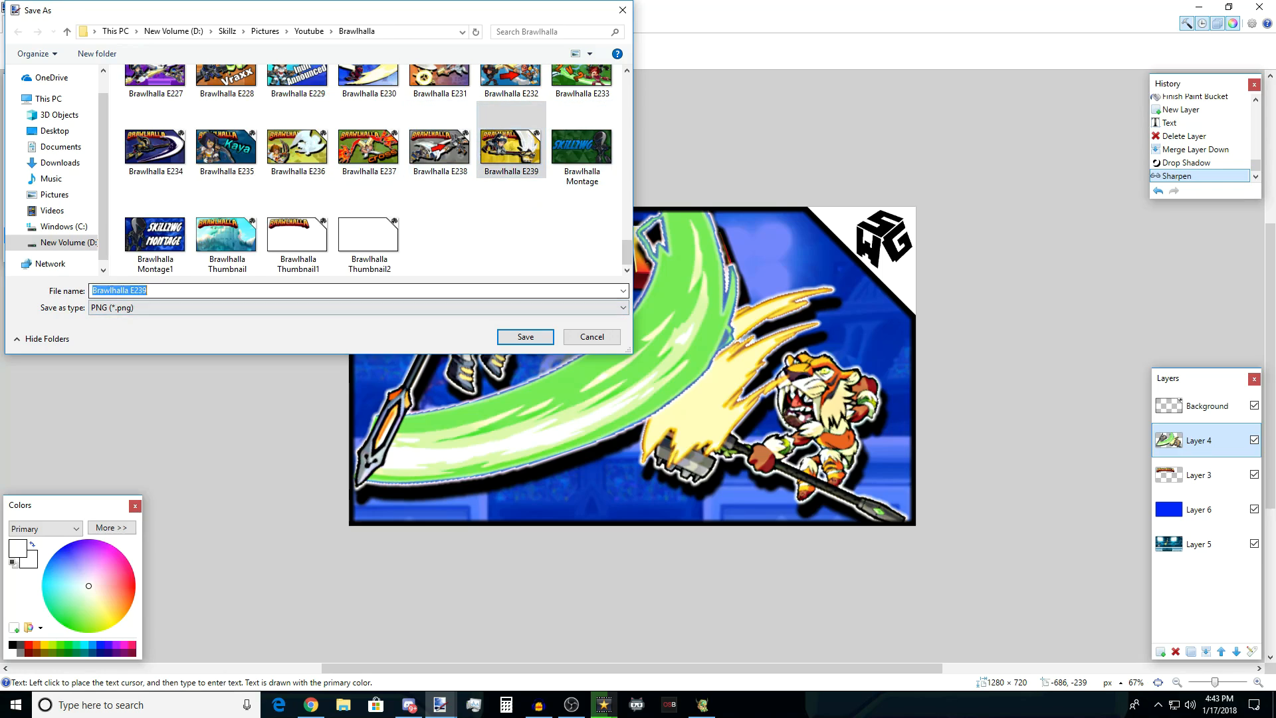
pyautogui.click(332, 290)
pyautogui.press('BackSpace')
pyautogui.press('BackSpace')
pyautogui.write('40')
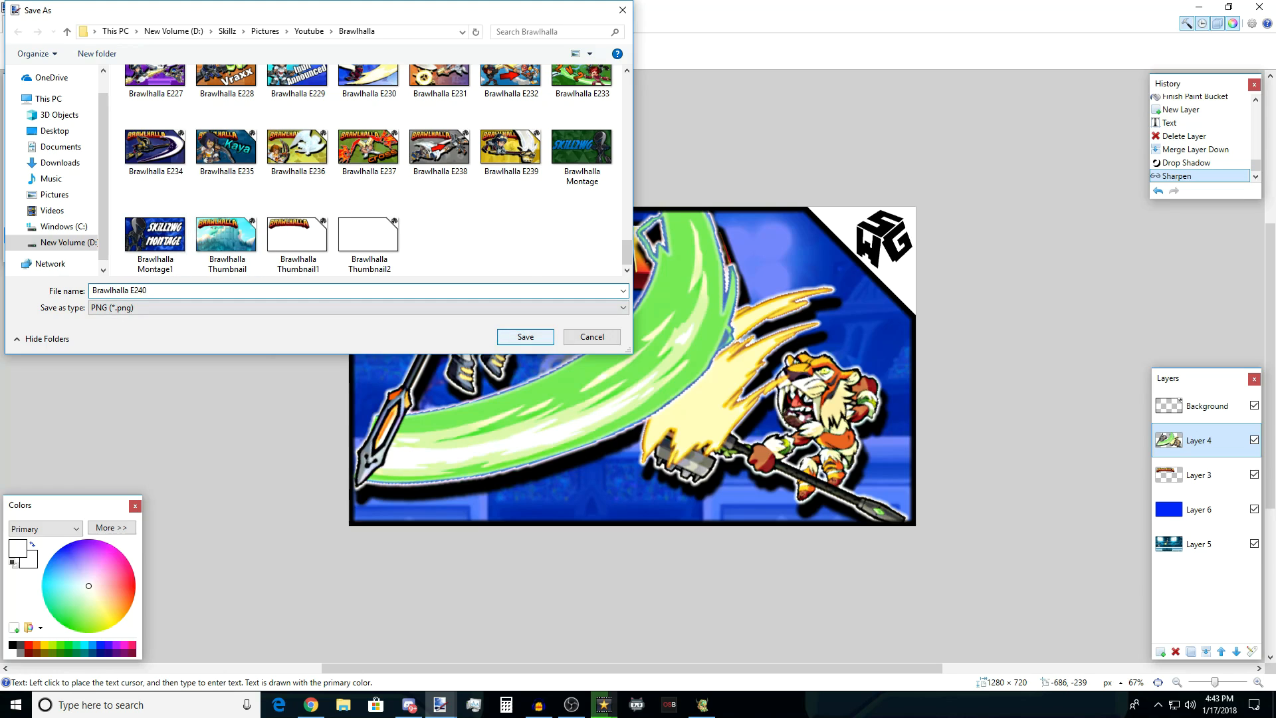
# - Save the PNG with auto-detected bit depth and flatten the image
pyautogui.click(526, 337)
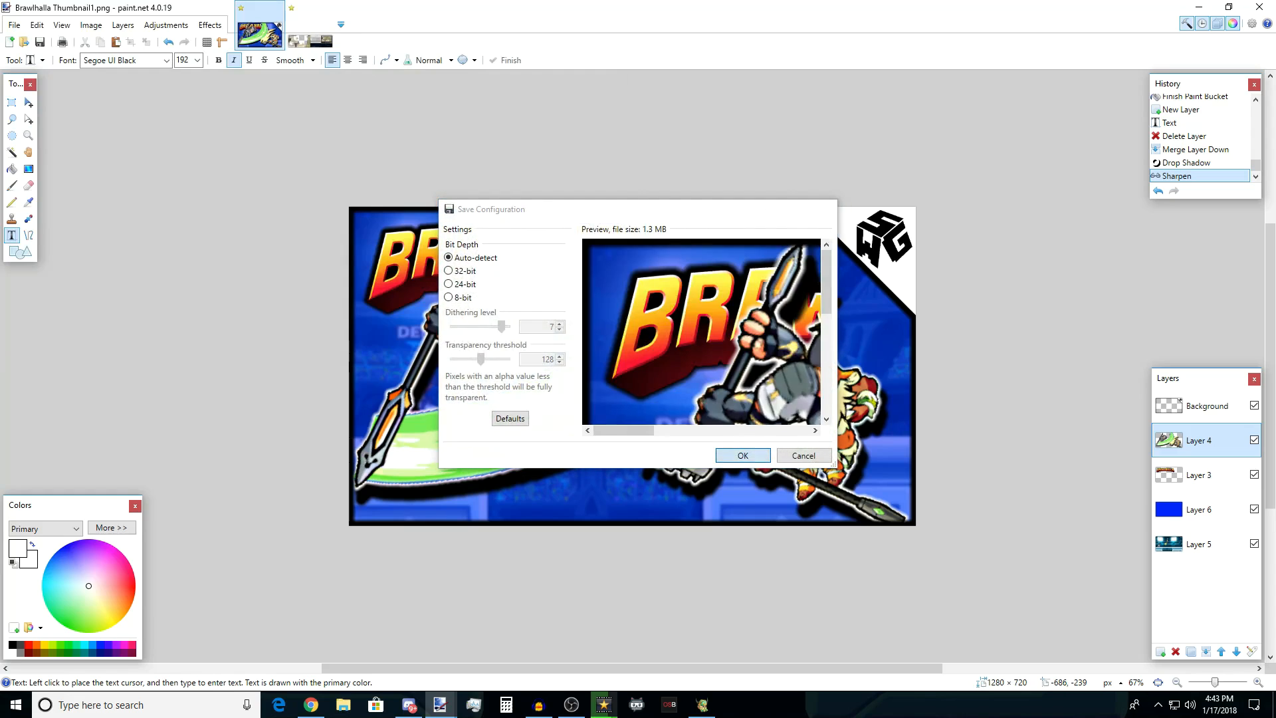
pyautogui.press('Return')
pyautogui.press('Return')
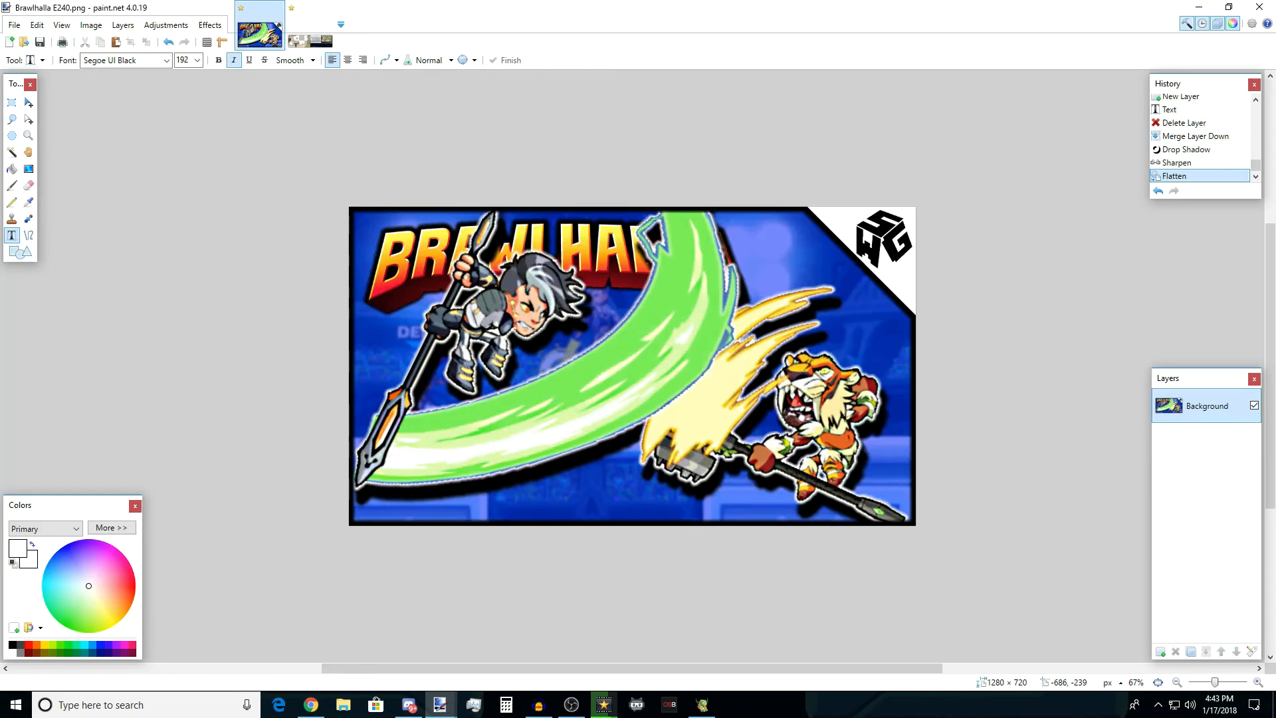